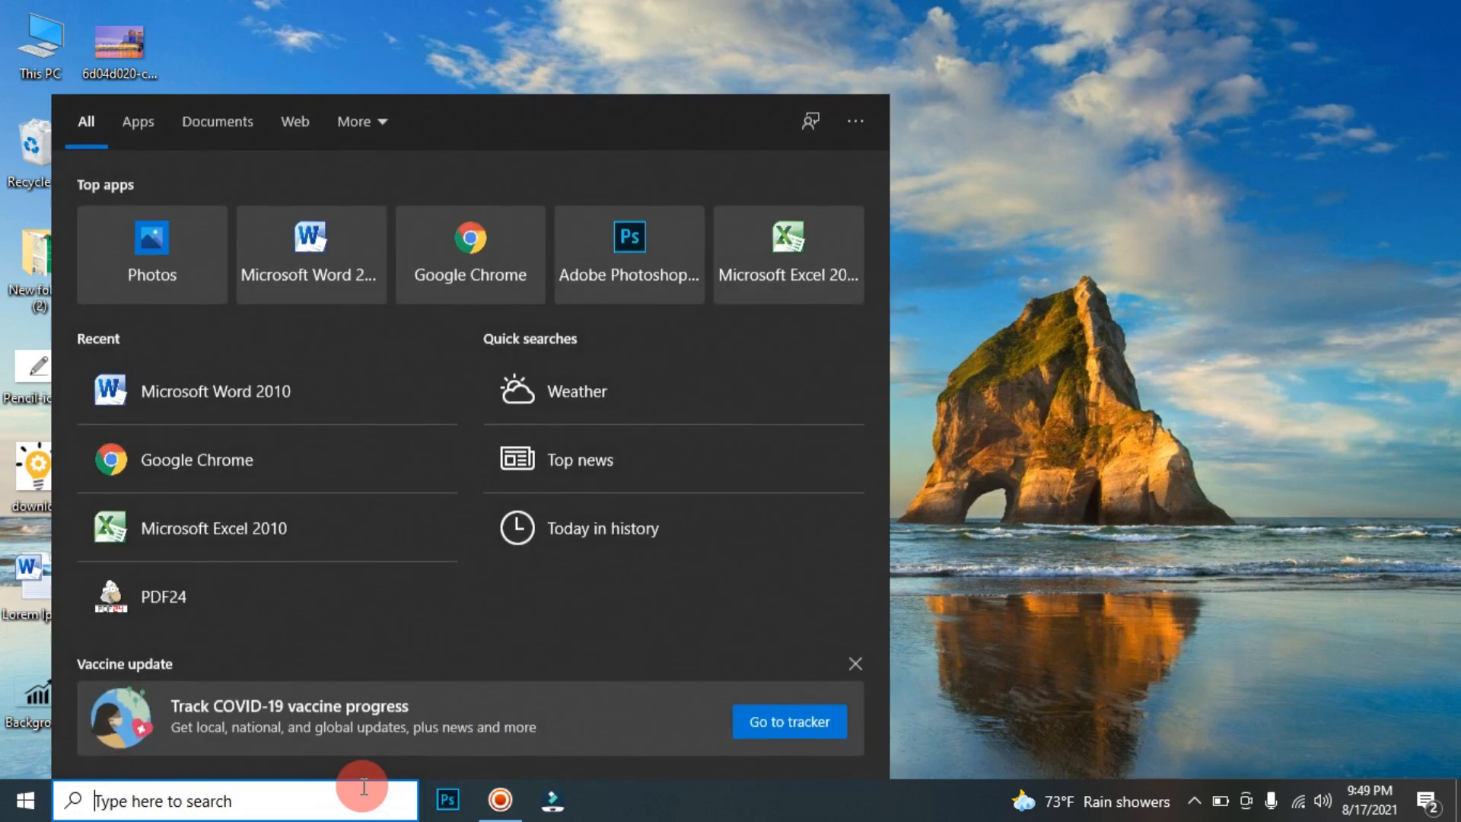
# Step: Start Microsoft Word 2010 and set up the blank document with A4 210 x 297 mm paper and Narrow margins
pyautogui.click(337, 249)
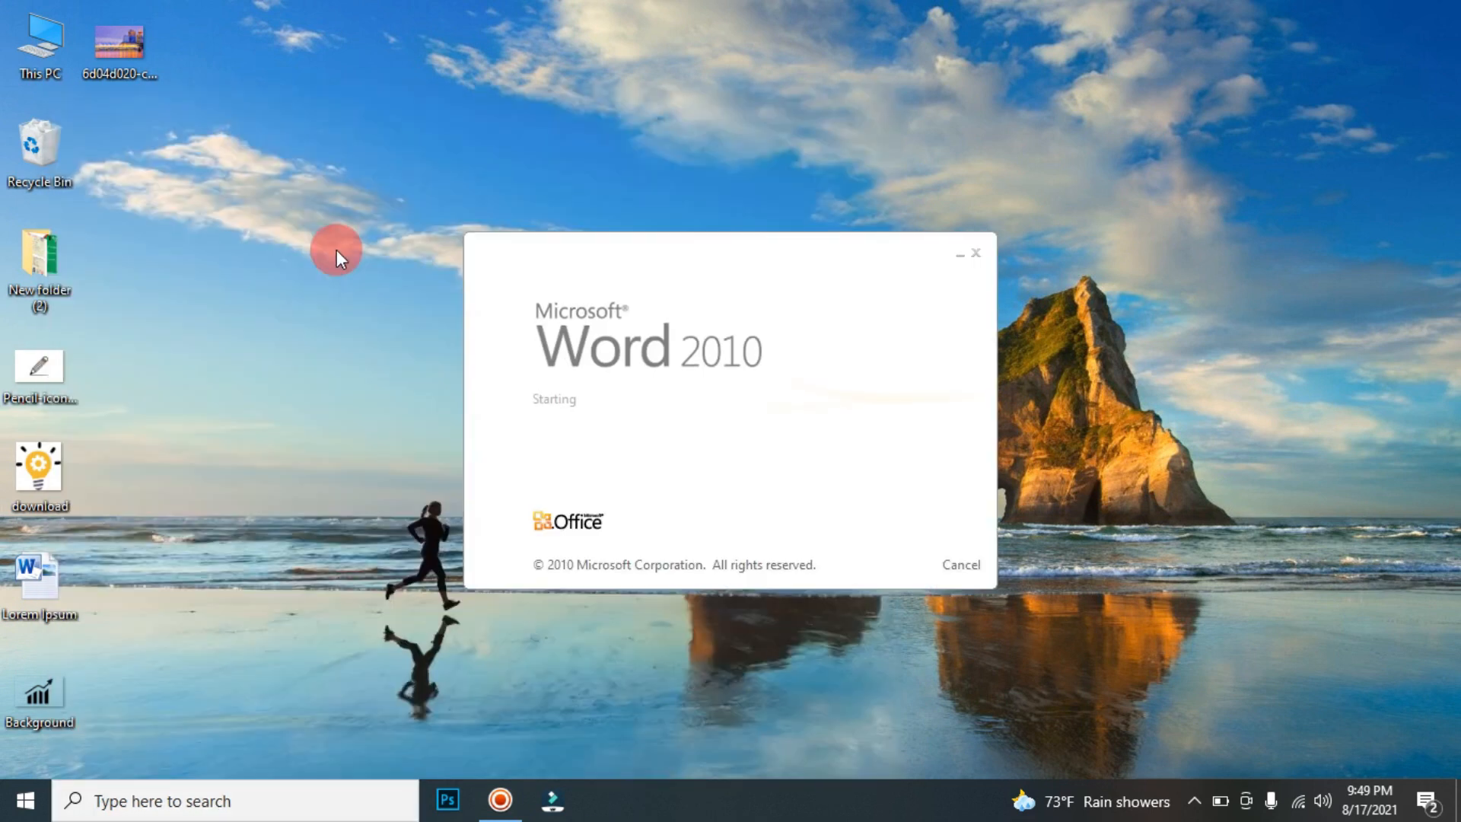
pyautogui.click(242, 36)
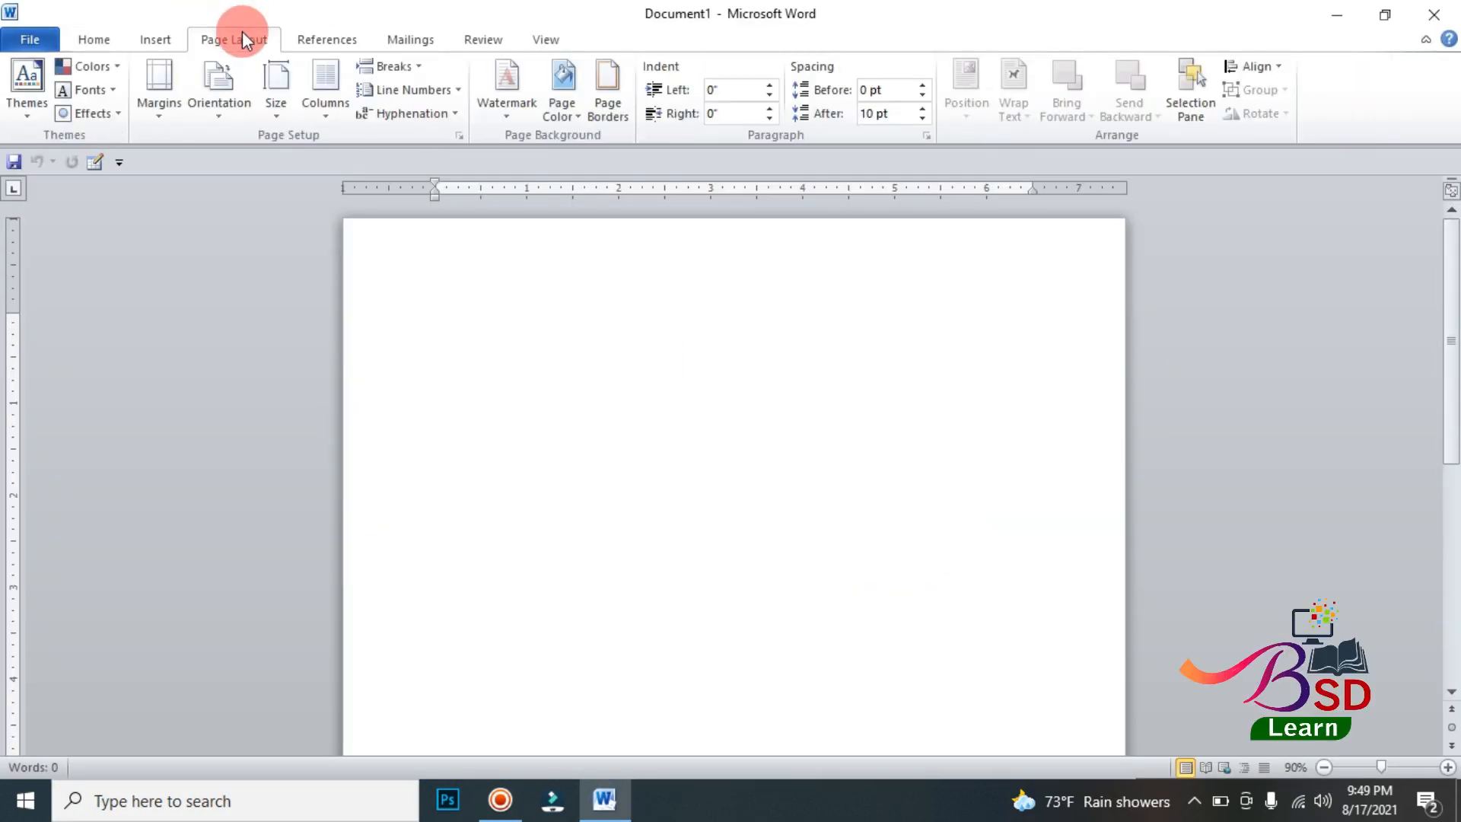
pyautogui.click(261, 105)
pyautogui.scroll(3, 350, 198)
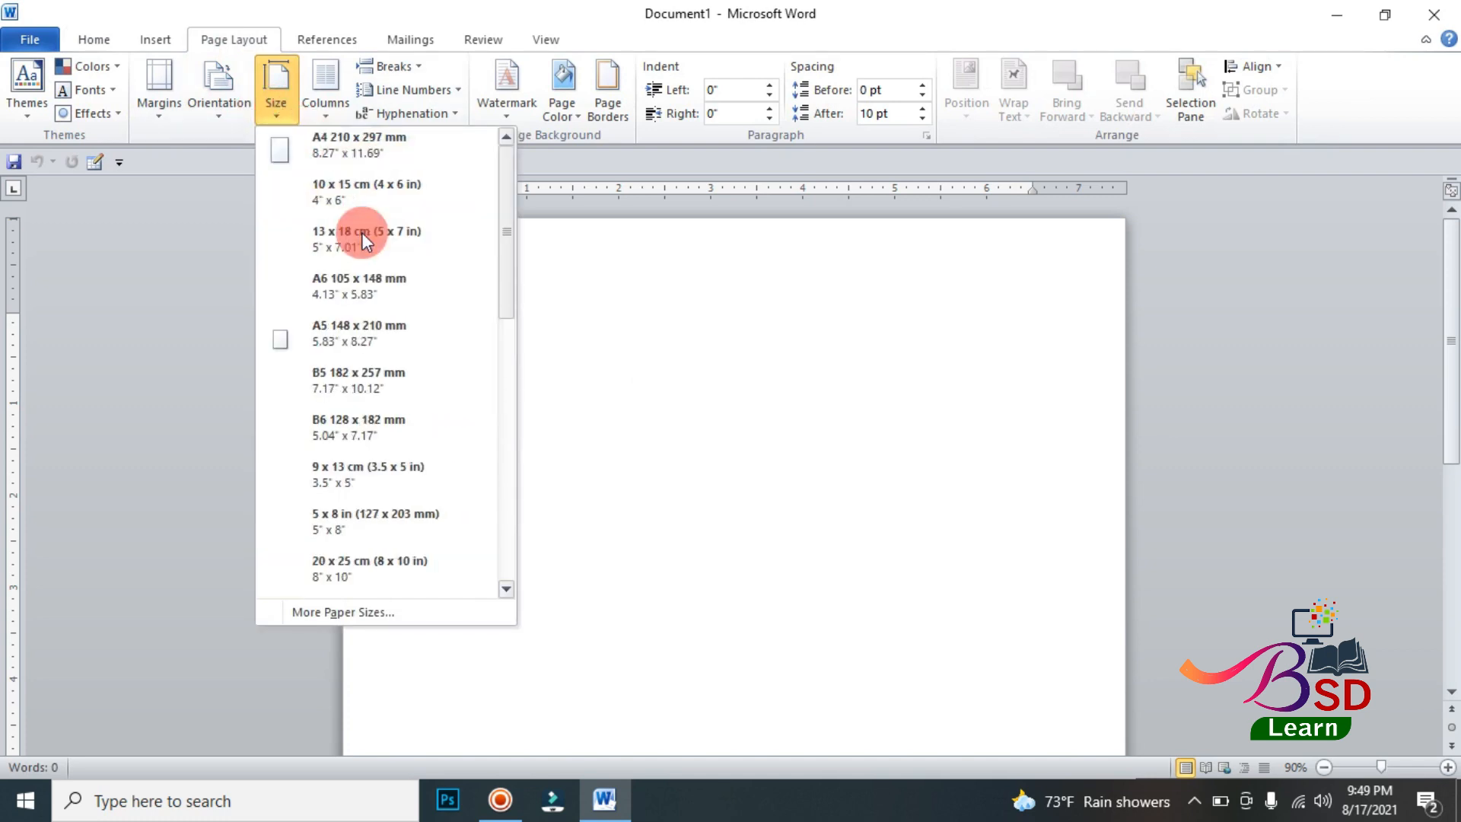
pyautogui.click(339, 136)
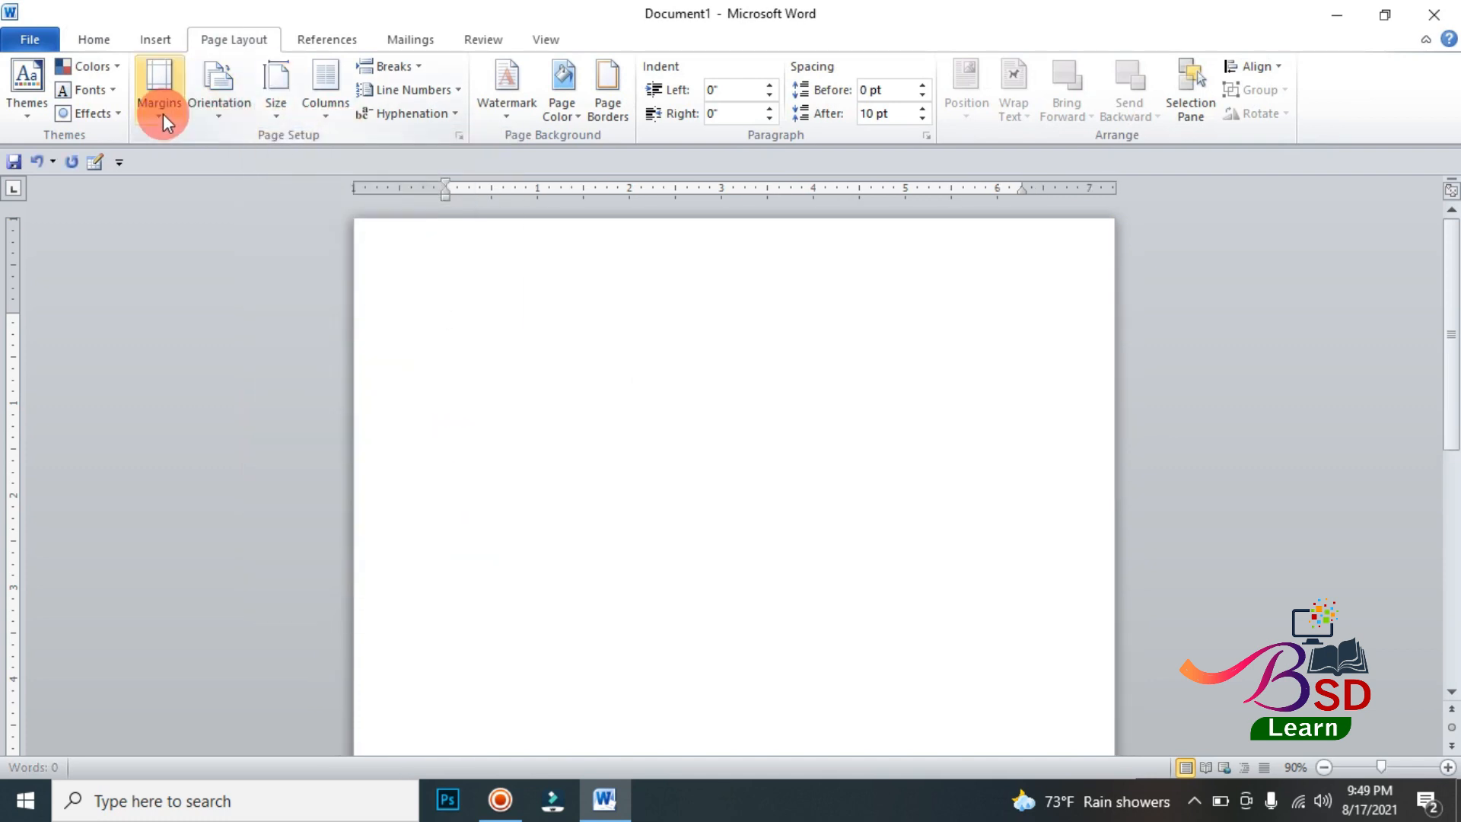
pyautogui.click(163, 113)
pyautogui.click(215, 299)
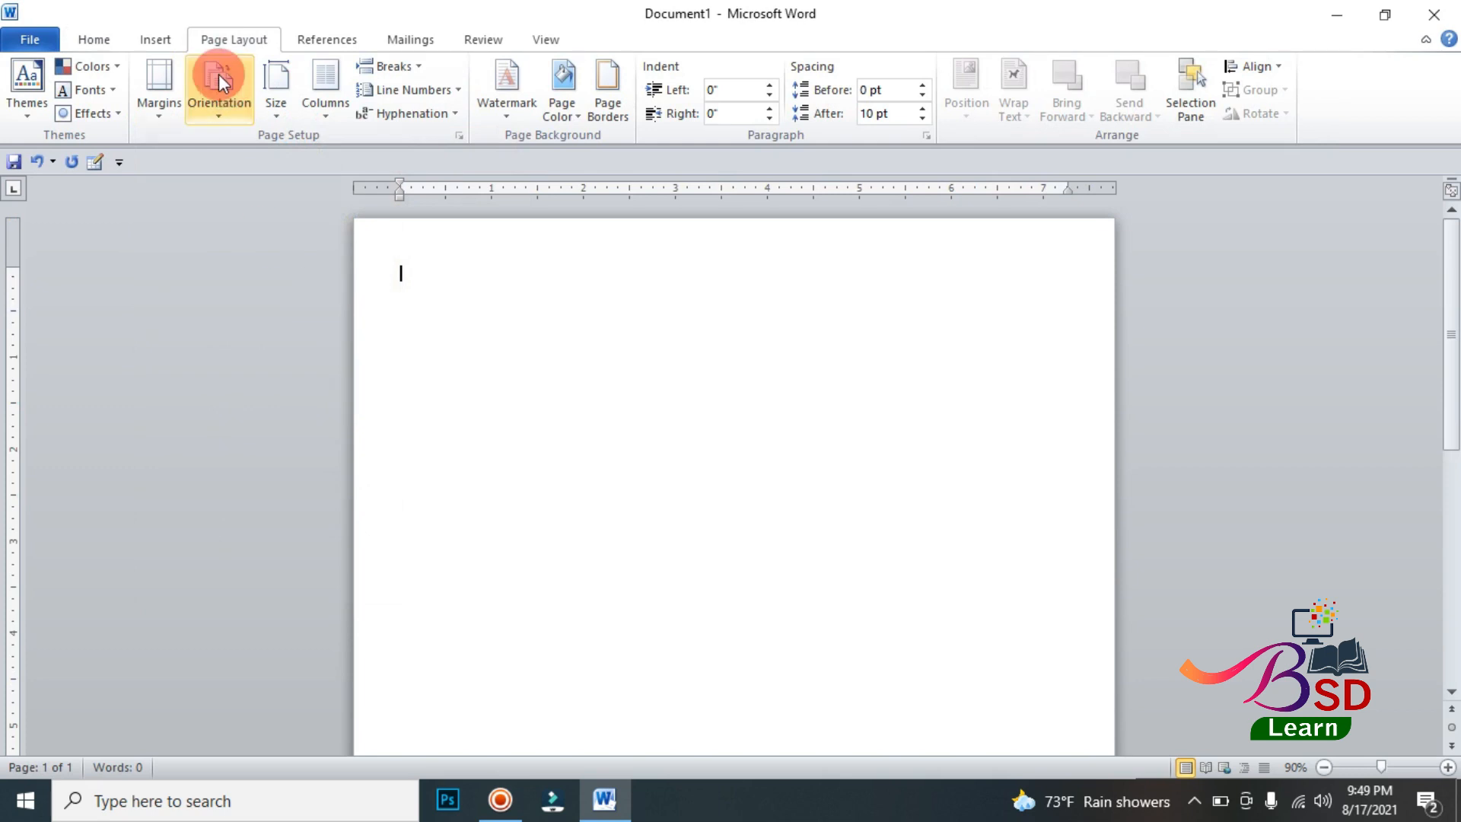
# Step: Draw a rectangle about 6.73" wide flush with the page's top and right edges, and shorten it to about 5.6" high
pyautogui.click(157, 41)
pyautogui.click(315, 83)
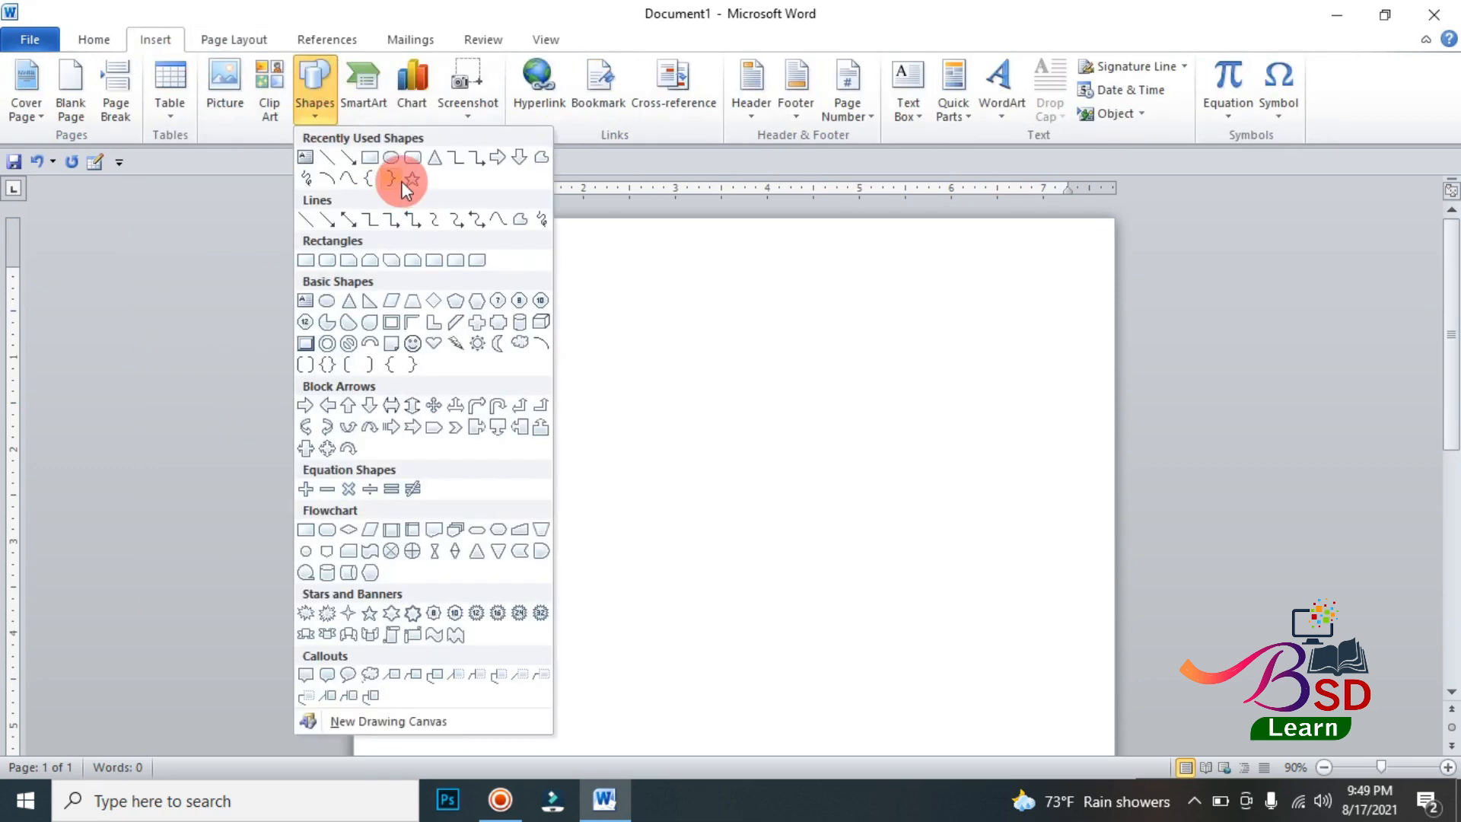
pyautogui.click(372, 158)
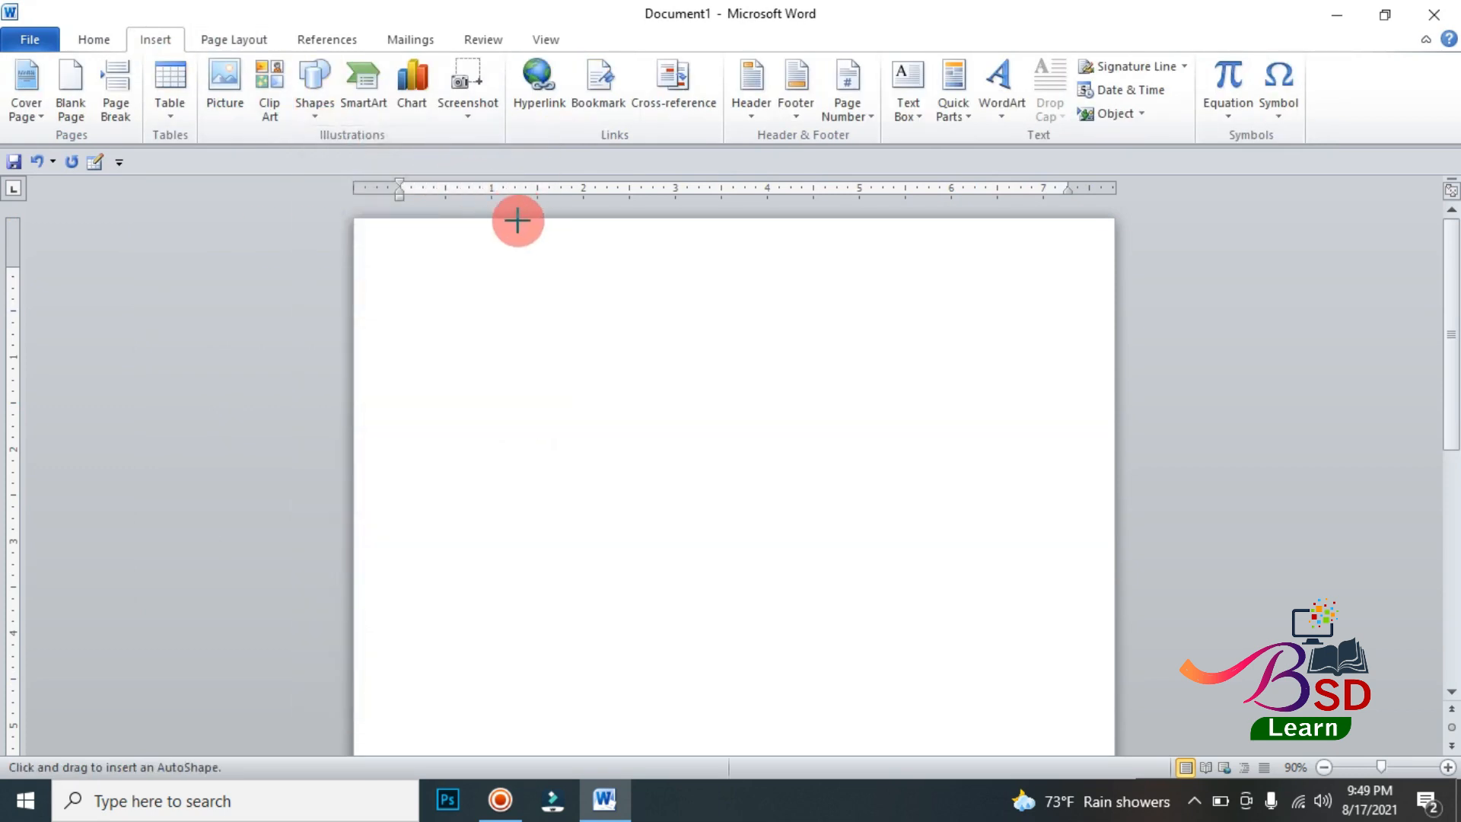
pyautogui.moveTo(495, 221)
pyautogui.mouseDown()
pyautogui.moveTo(667, 659)
pyautogui.moveTo(851, 711)
pyautogui.moveTo(1055, 678)
pyautogui.moveTo(1135, 746)
pyautogui.moveTo(1116, 736)
pyautogui.mouseUp()
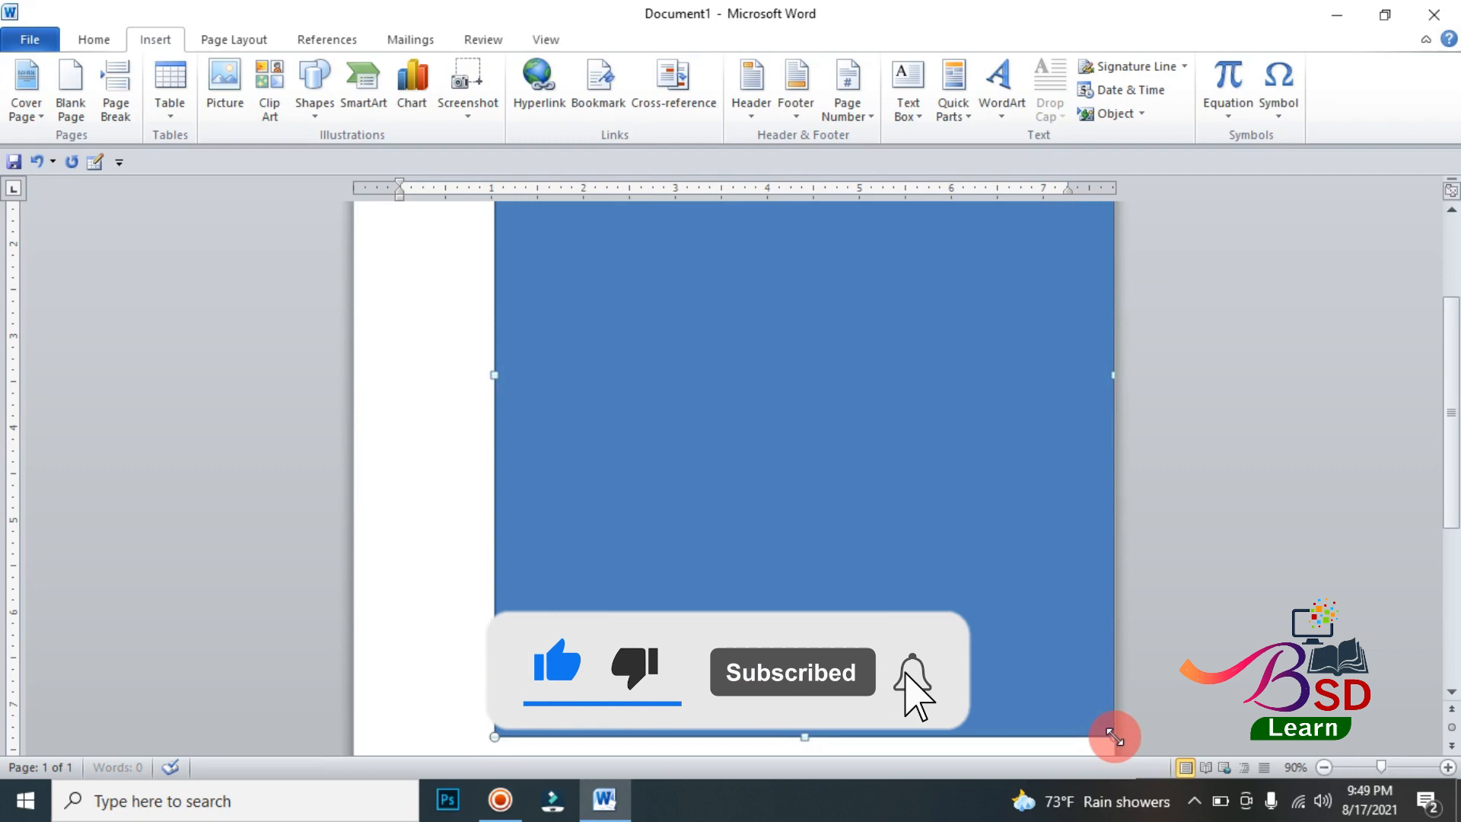
pyautogui.scroll(-1, 880, 494)
pyautogui.scroll(-2, 880, 495)
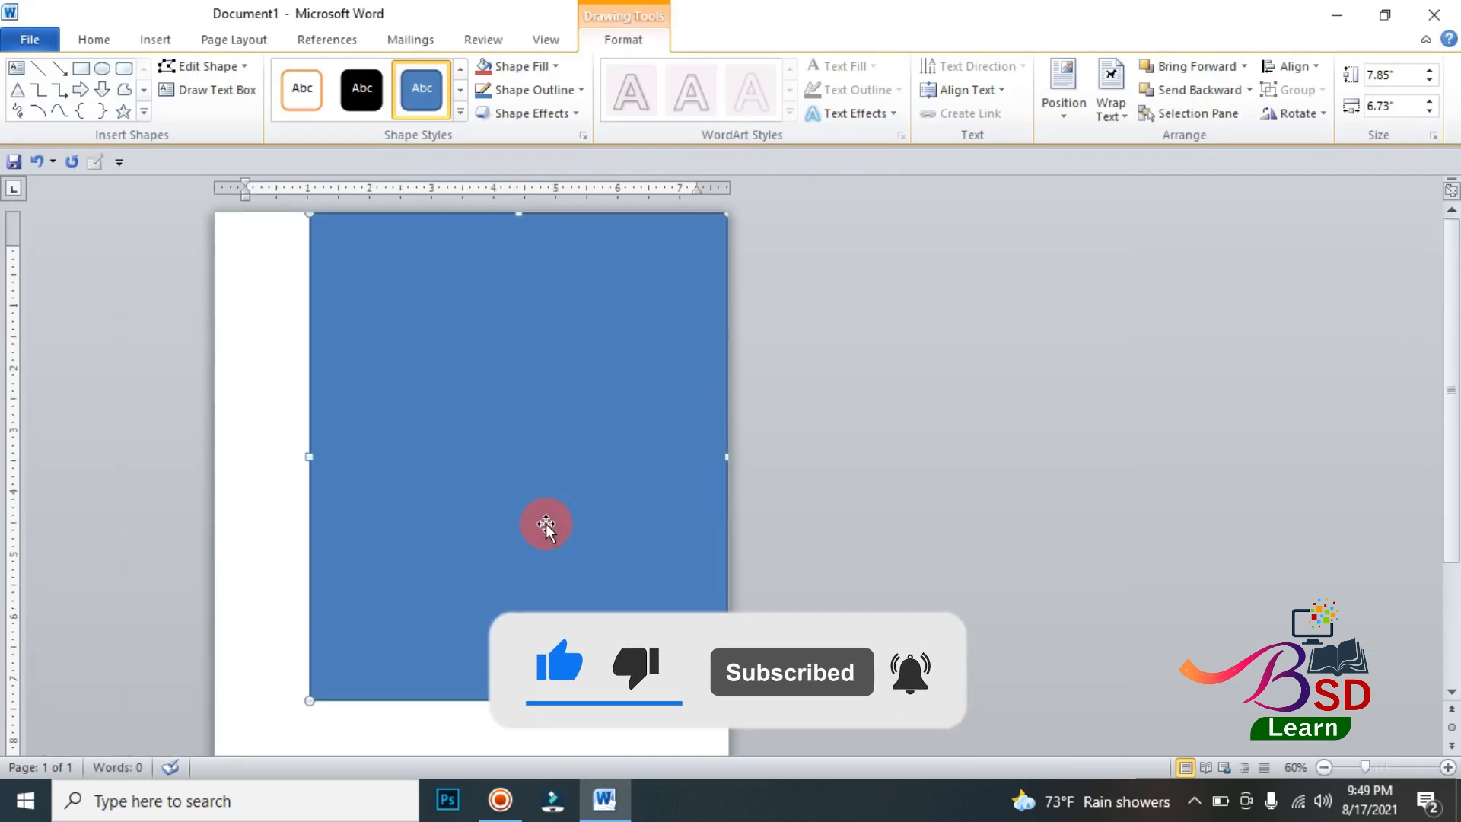
pyautogui.moveTo(514, 694); pyautogui.dragTo(542, 561)
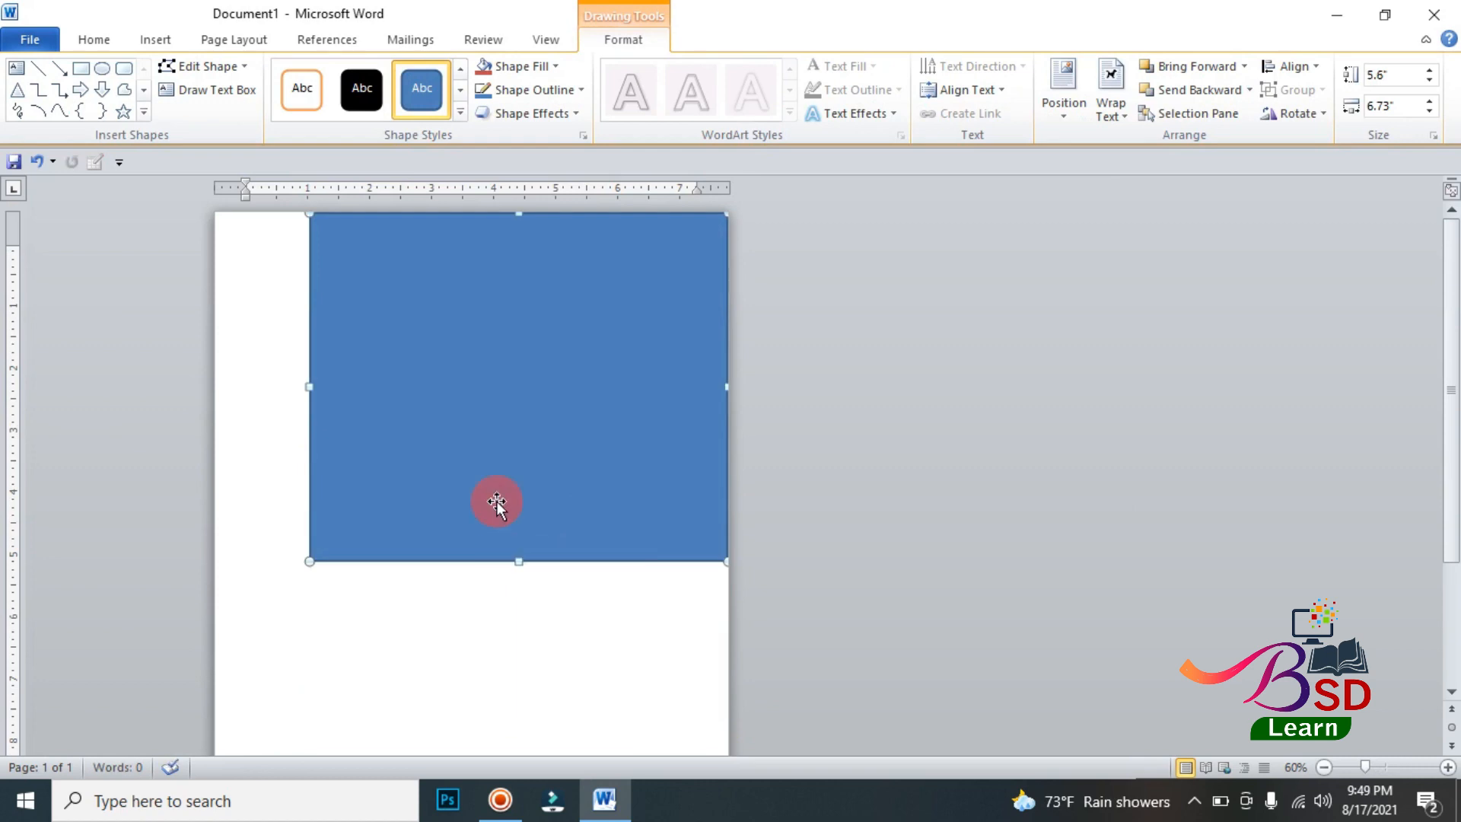
# Step: Edit the rectangle's points, adding one point on its right edge and another on its bottom edge right of centre
pyautogui.click(196, 68)
pyautogui.click(190, 113)
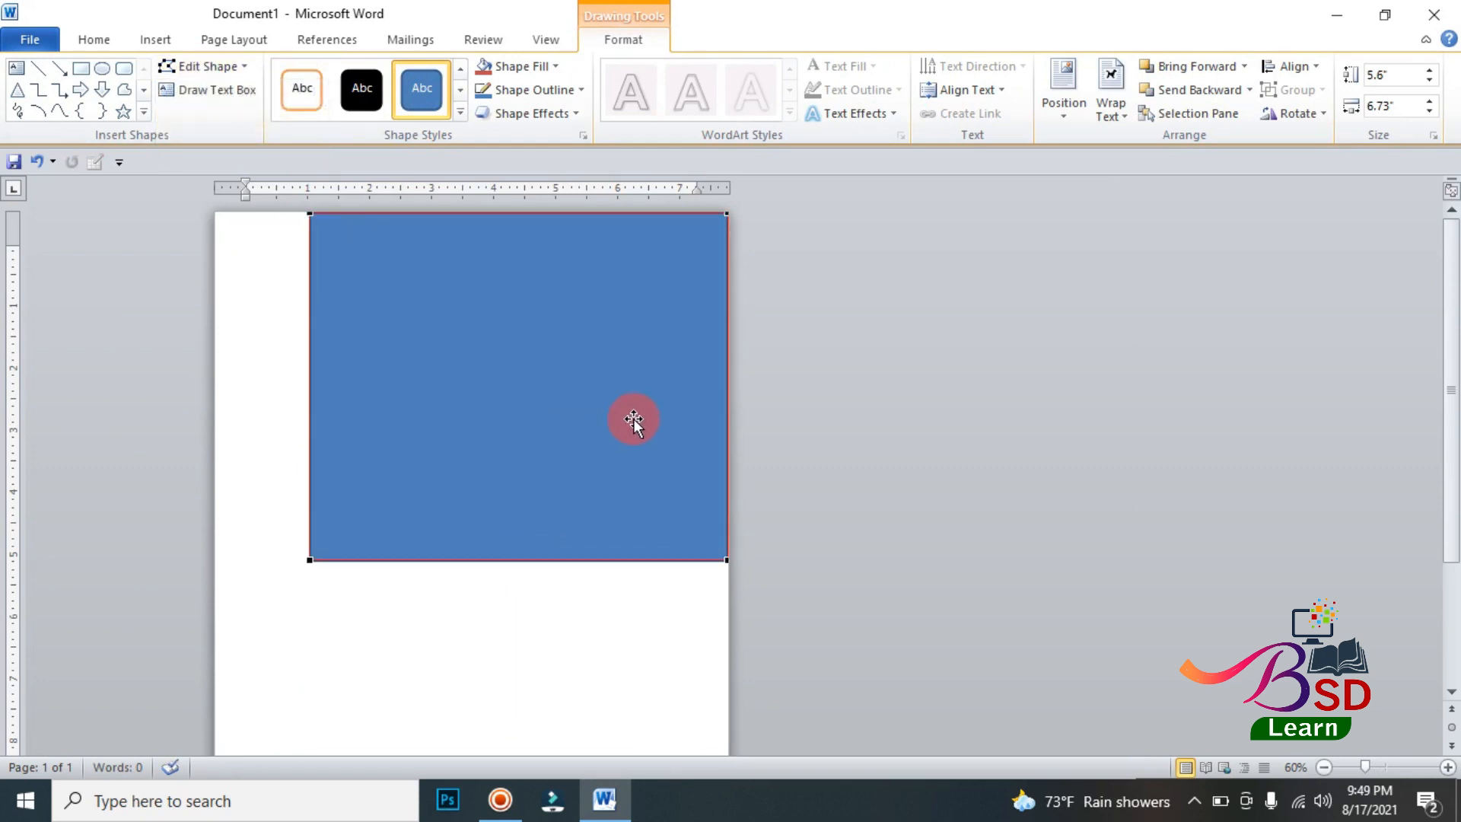
pyautogui.click(728, 360)
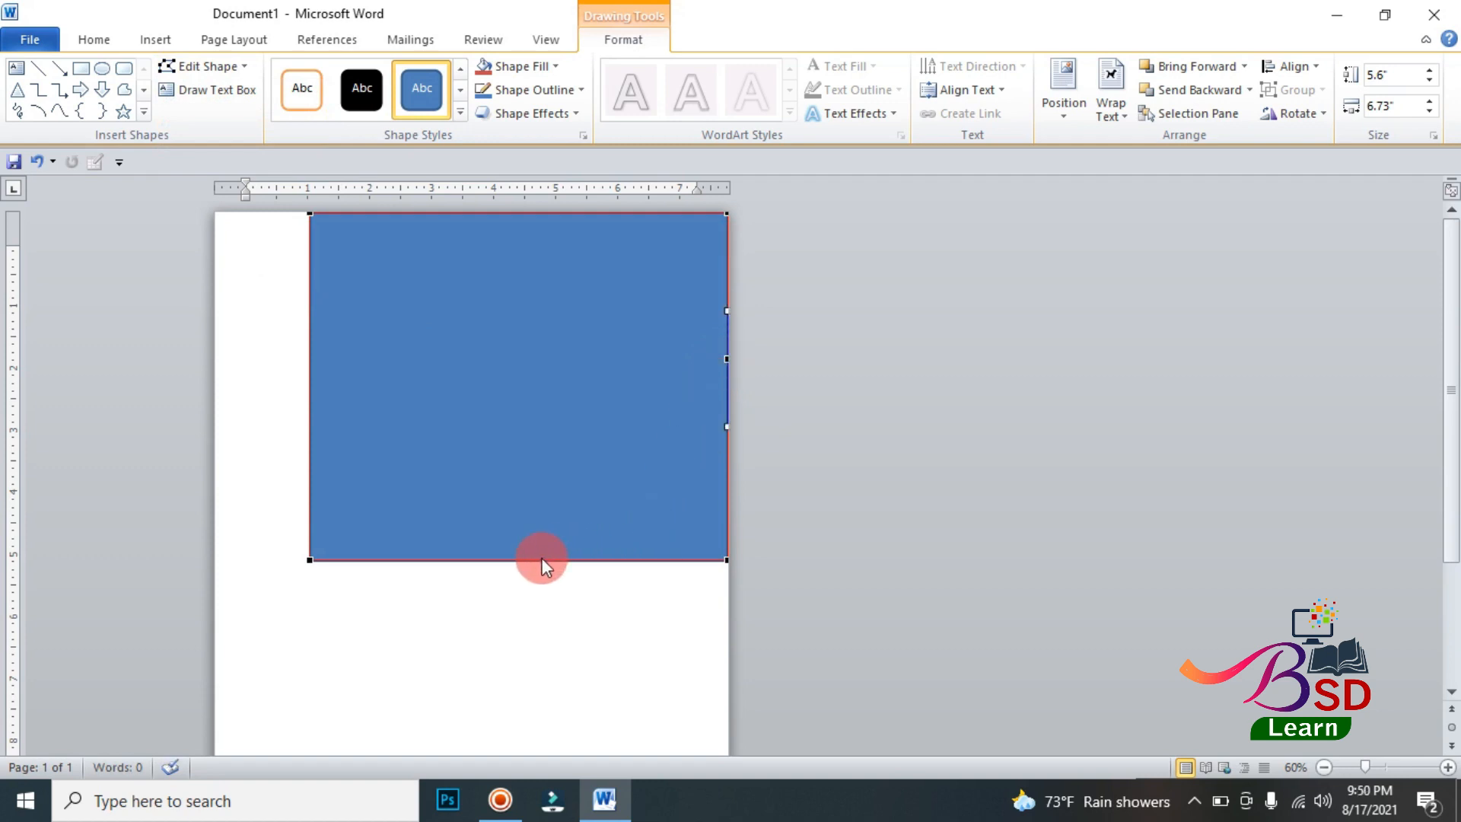
pyautogui.rightClick(580, 560)
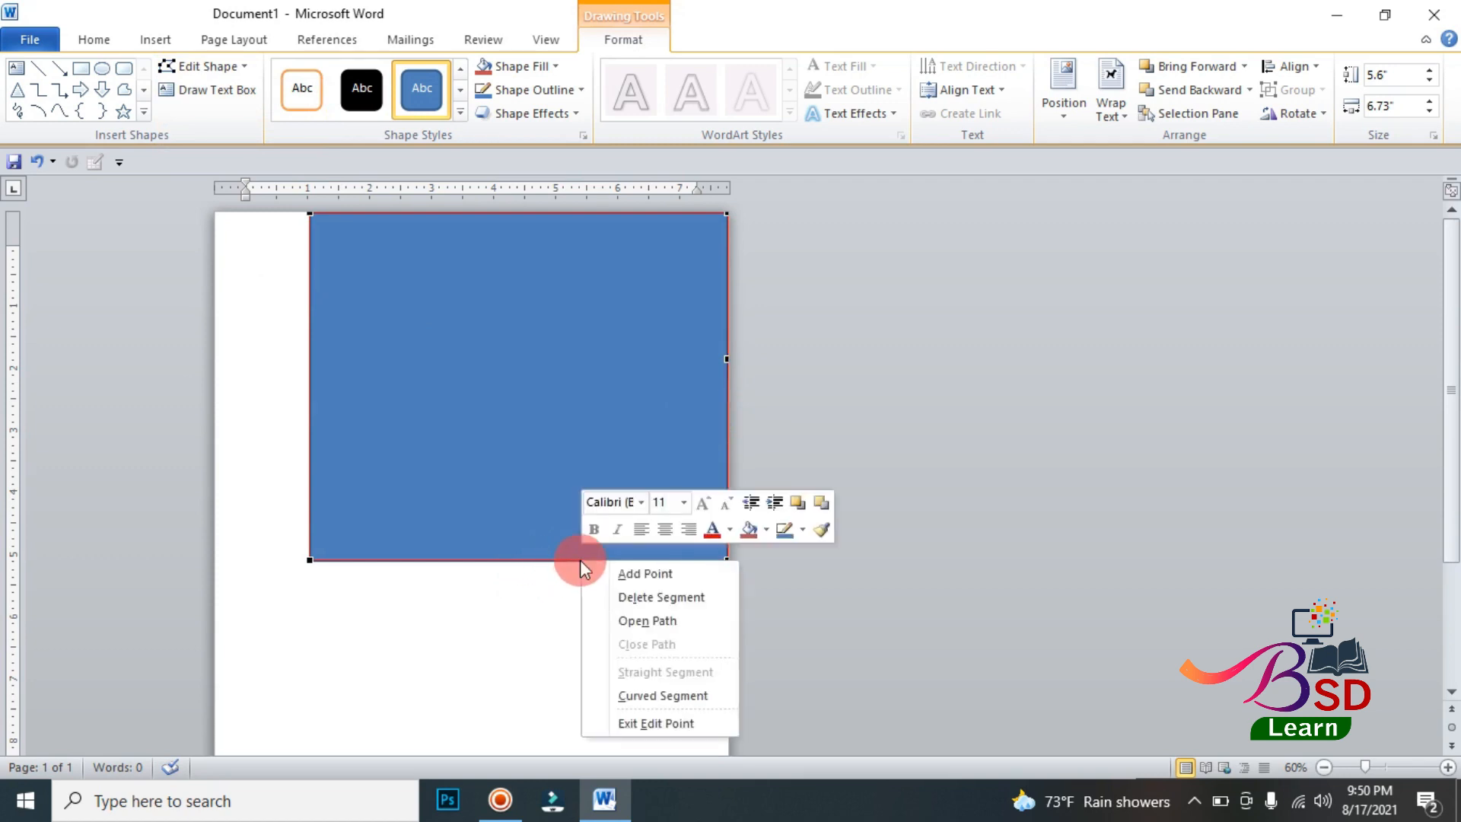
pyautogui.click(643, 572)
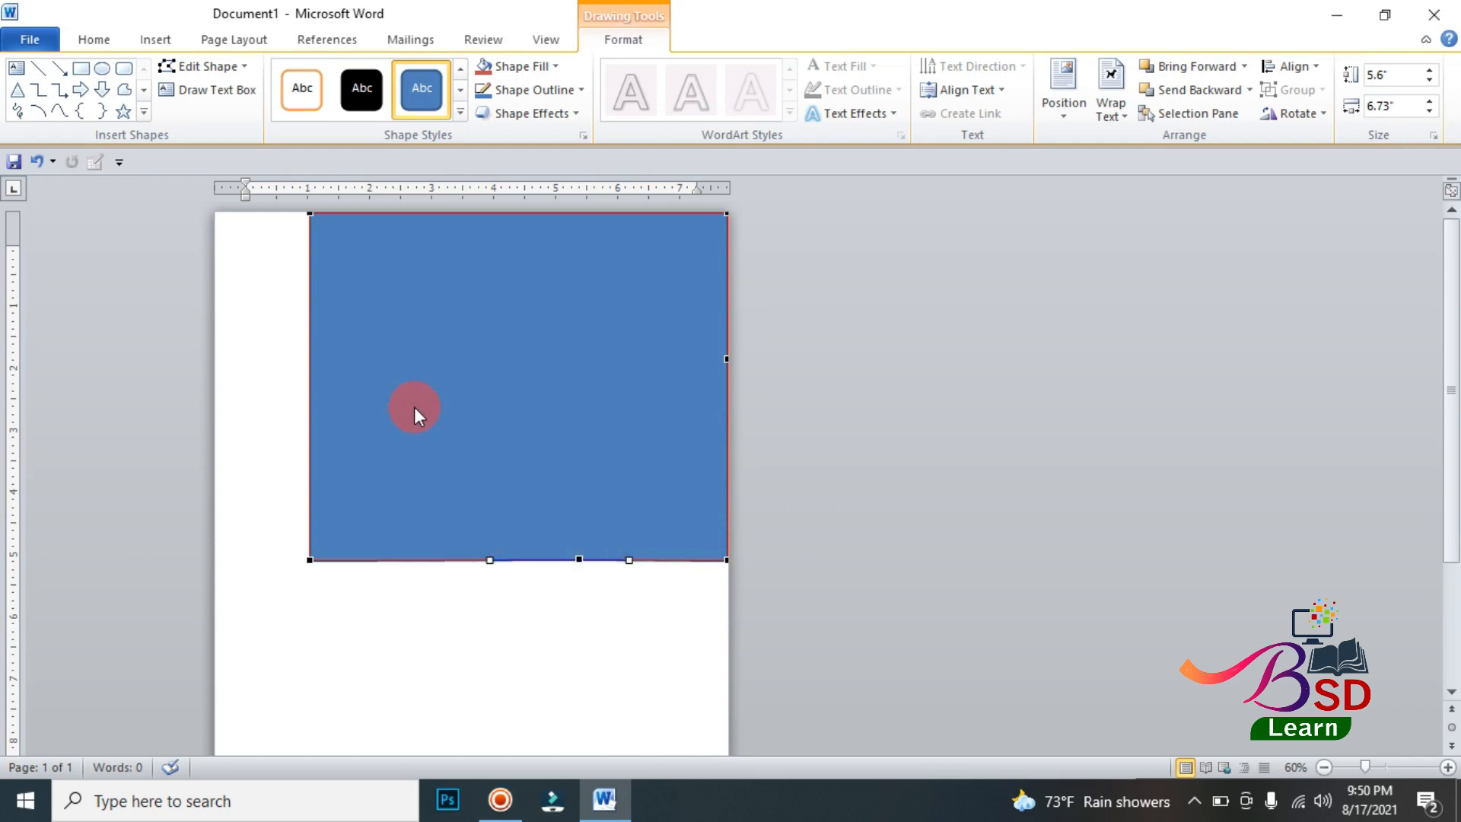
# Step: Delete the rectangle's two bottom corner points to form a downward-pointing shape
pyautogui.rightClick(310, 560)
pyautogui.click(346, 596)
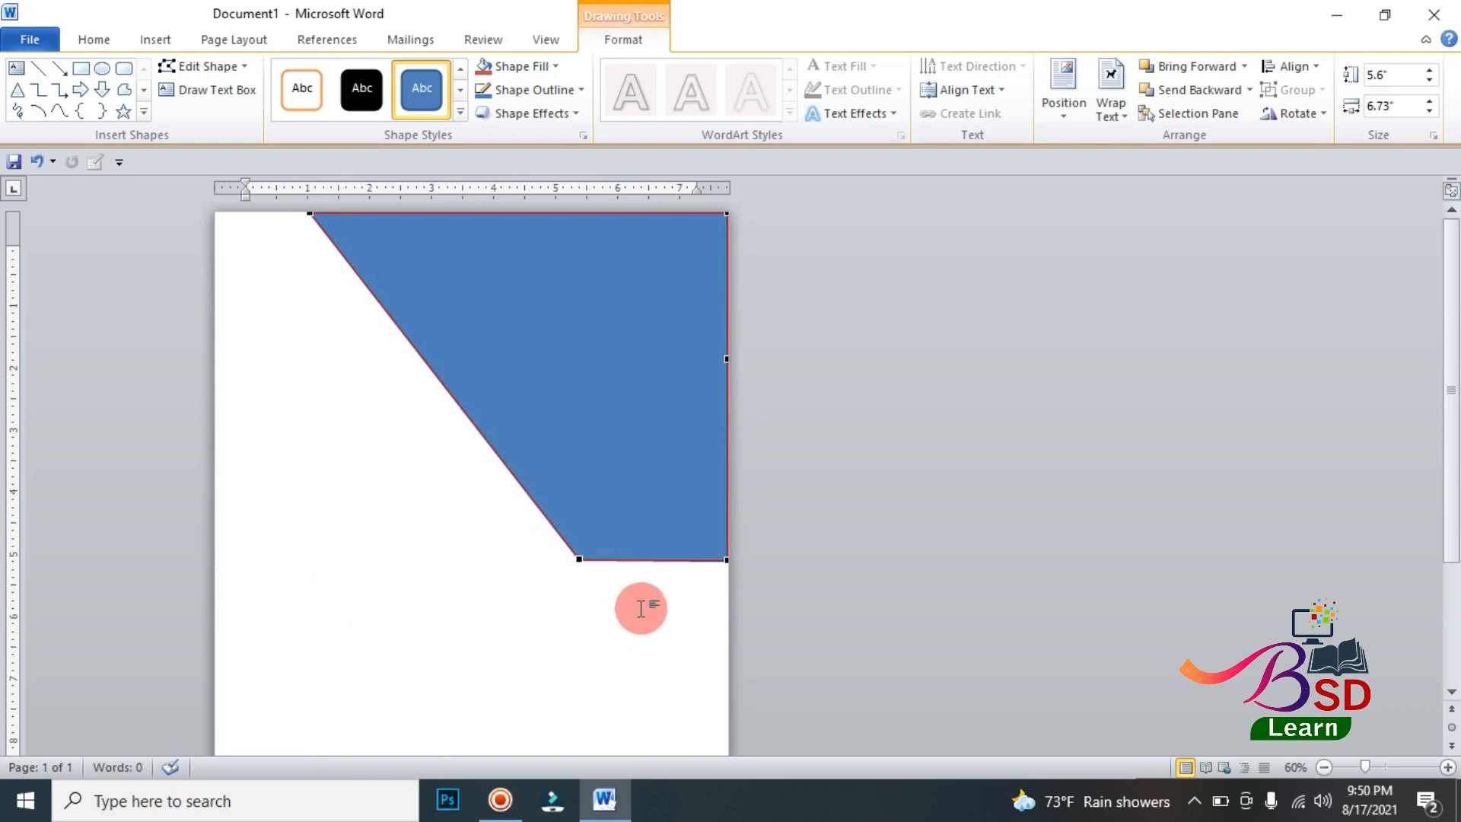
pyautogui.rightClick(727, 560)
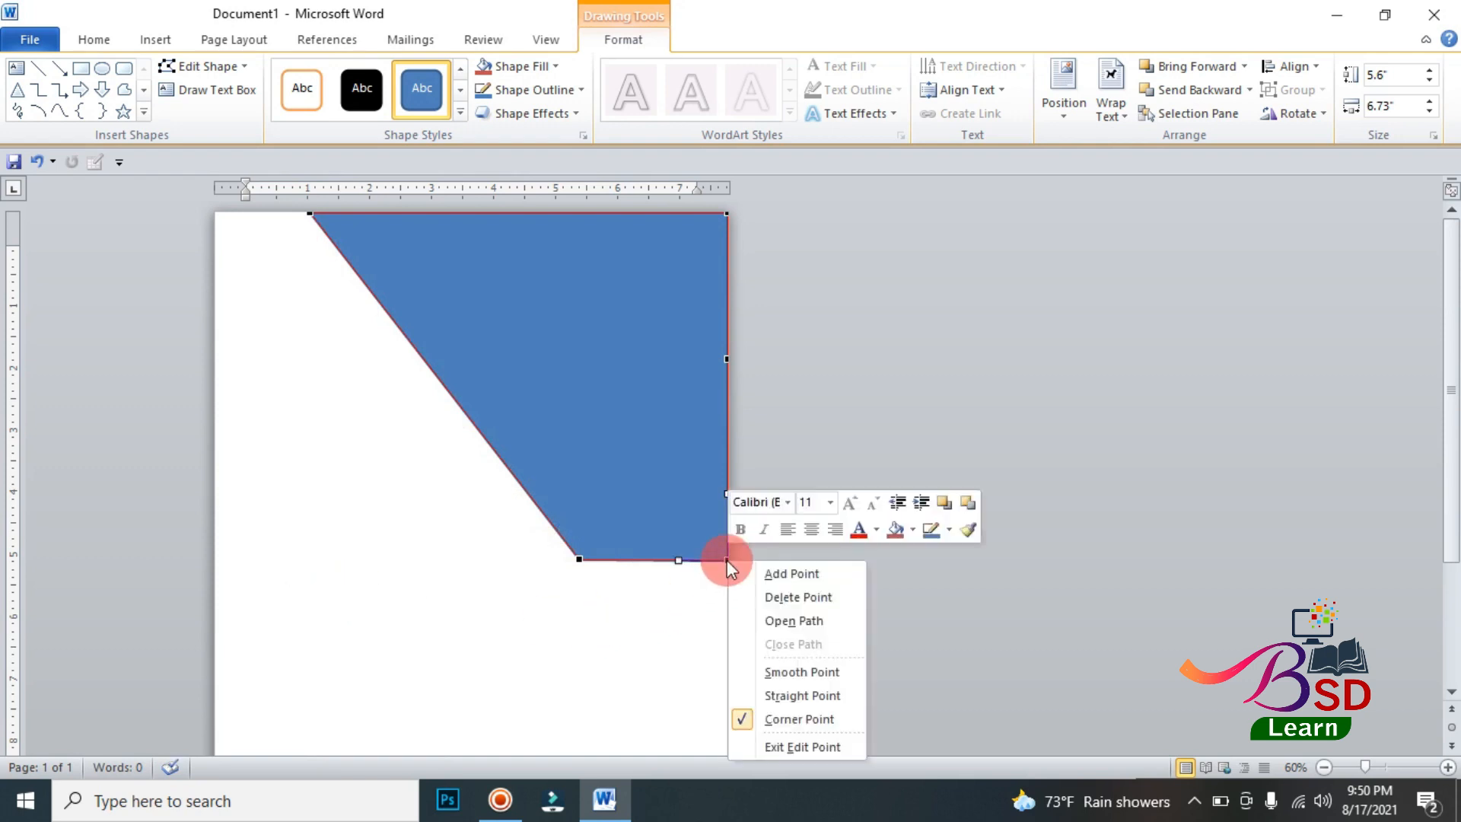
pyautogui.click(765, 599)
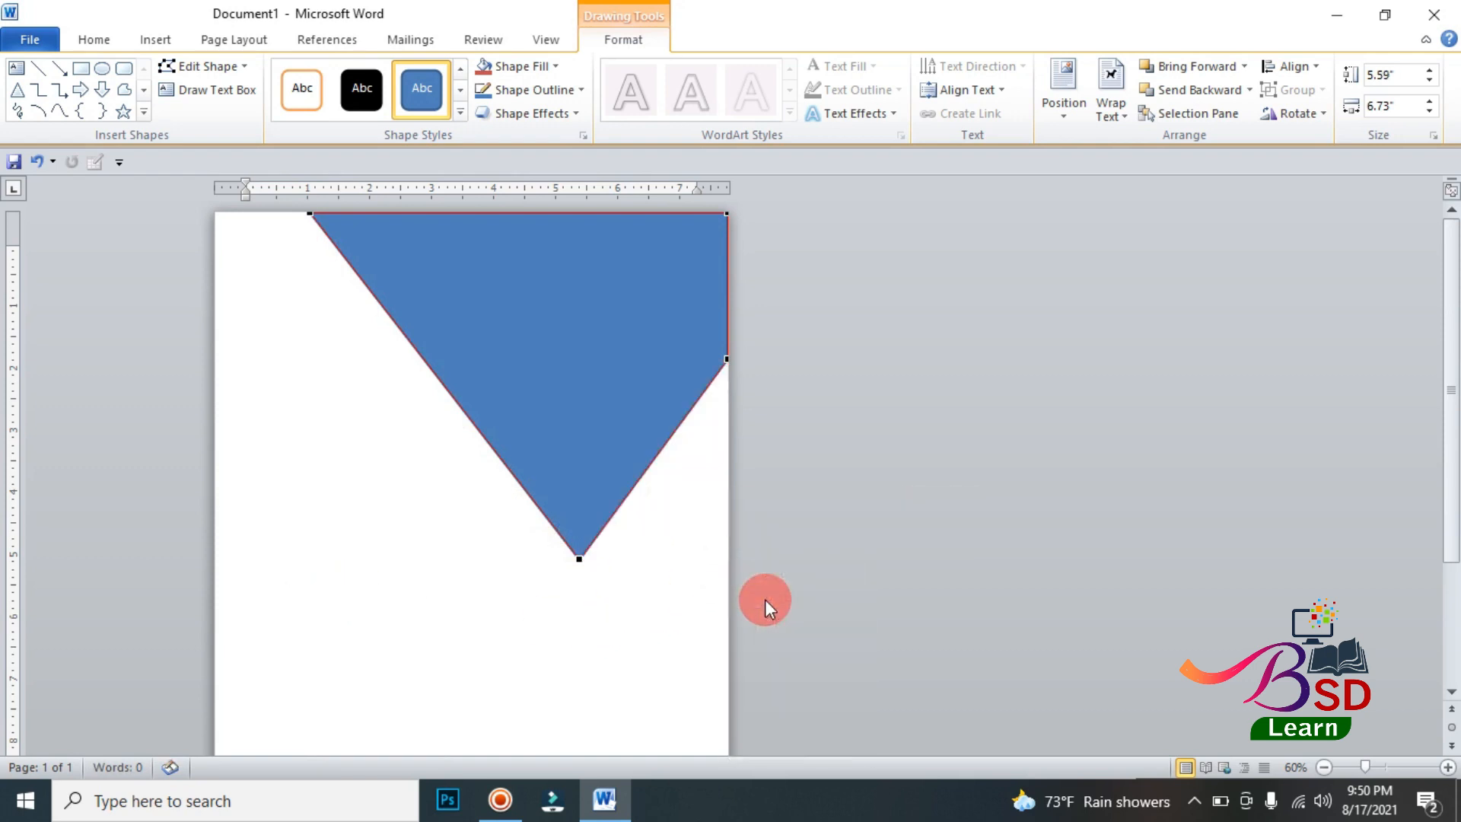
# Step: Resize the pointed shape to about 4.14" high and widen it leftward to about 7.25"
pyautogui.click(598, 464)
pyautogui.moveTo(519, 561); pyautogui.dragTo(517, 470)
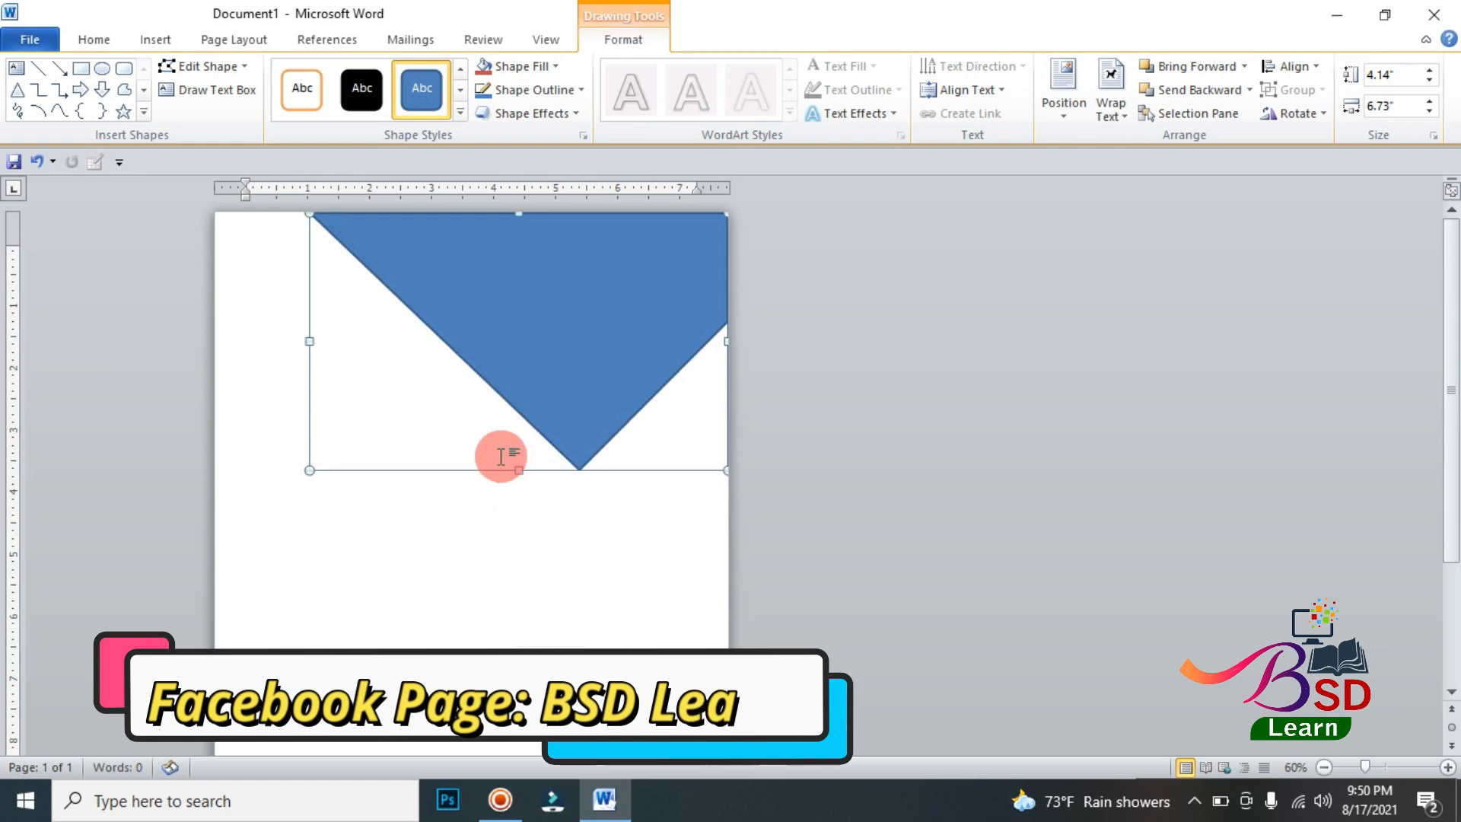
pyautogui.moveTo(311, 340); pyautogui.dragTo(278, 341)
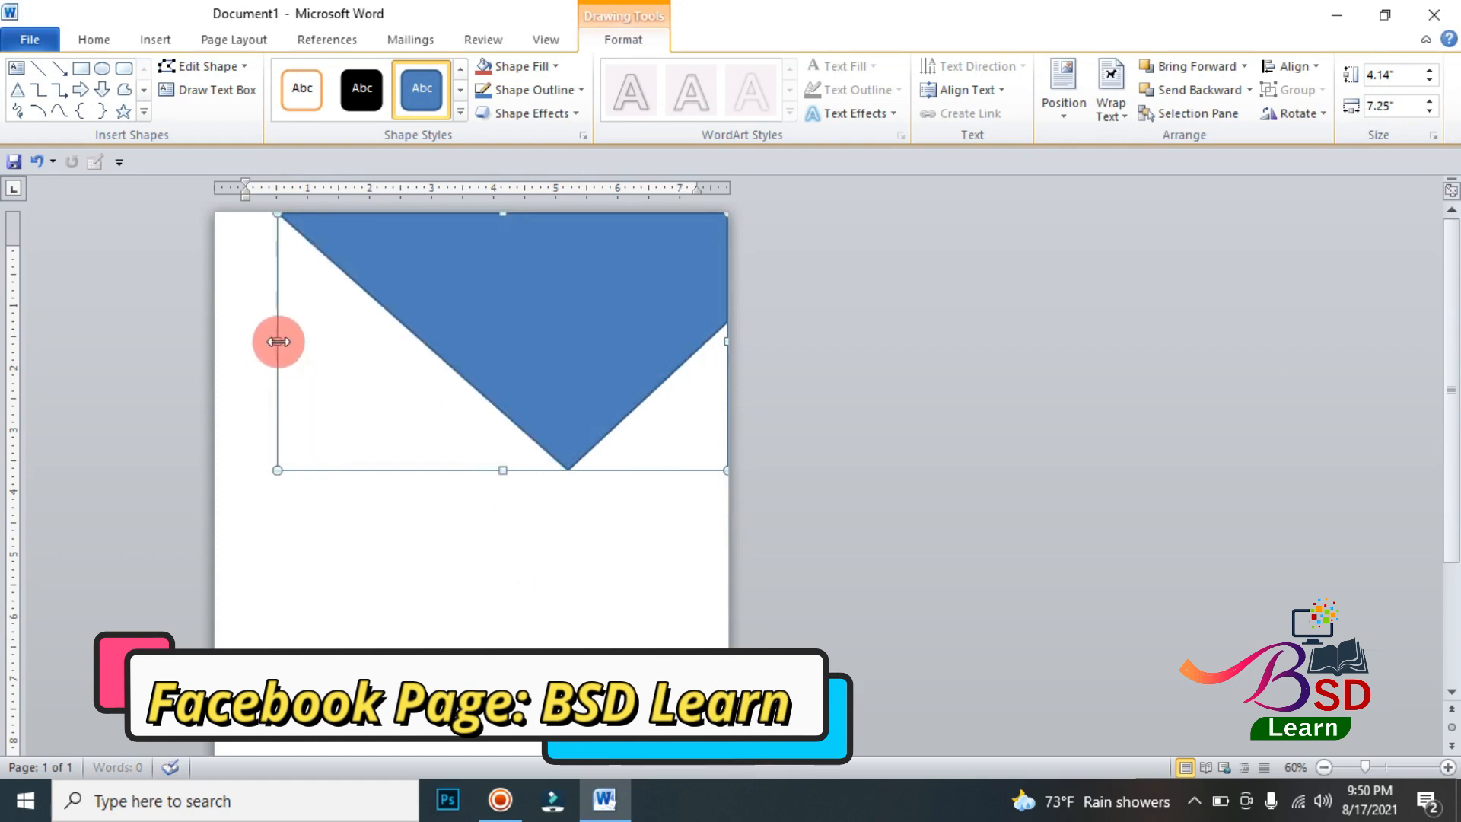
# Step: Give the pointed shape an 8 pt outline in the standard orange colour
pyautogui.click(533, 90)
pyautogui.moveTo(558, 315)
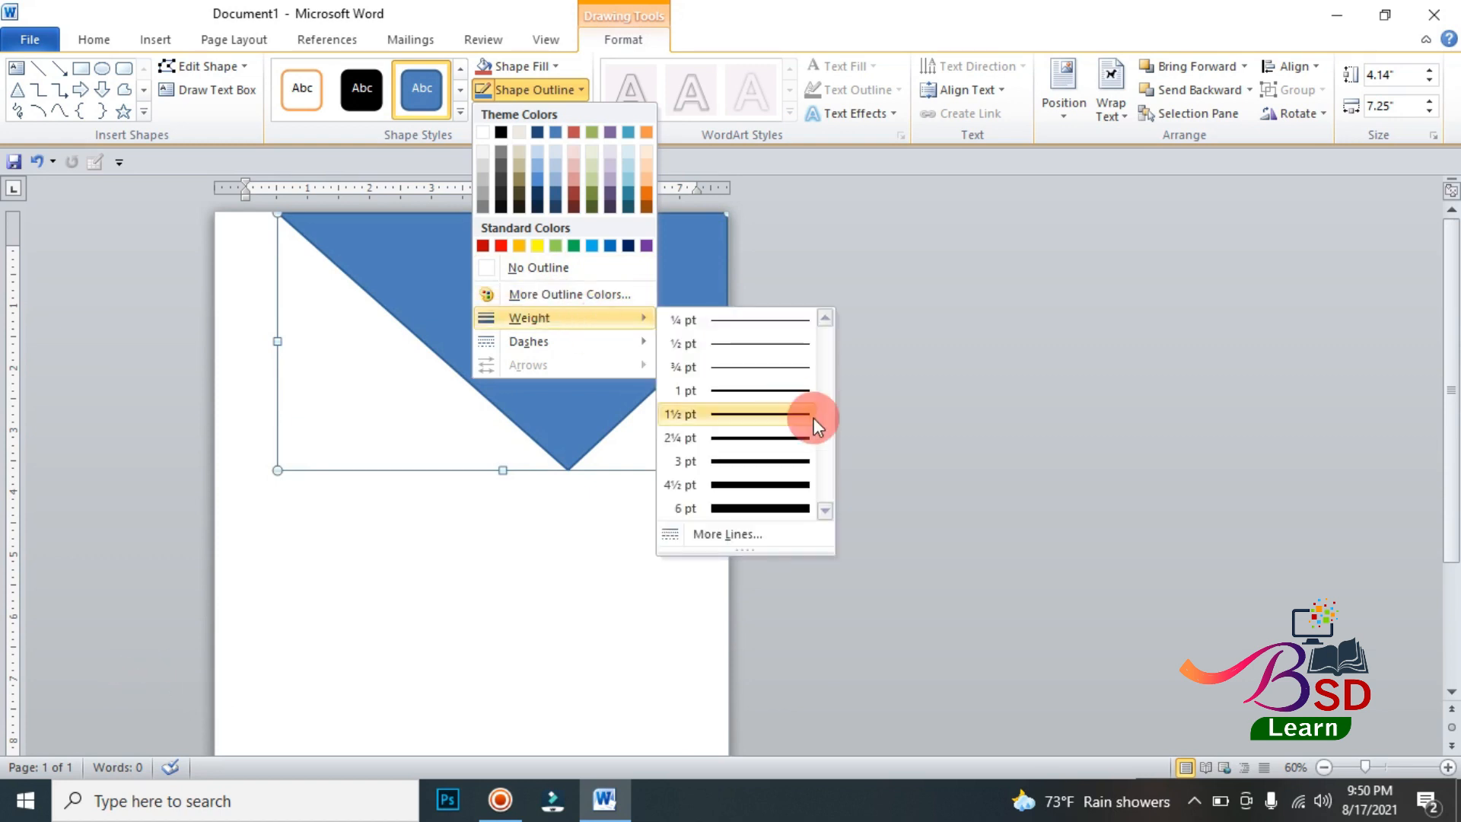
pyautogui.click(753, 538)
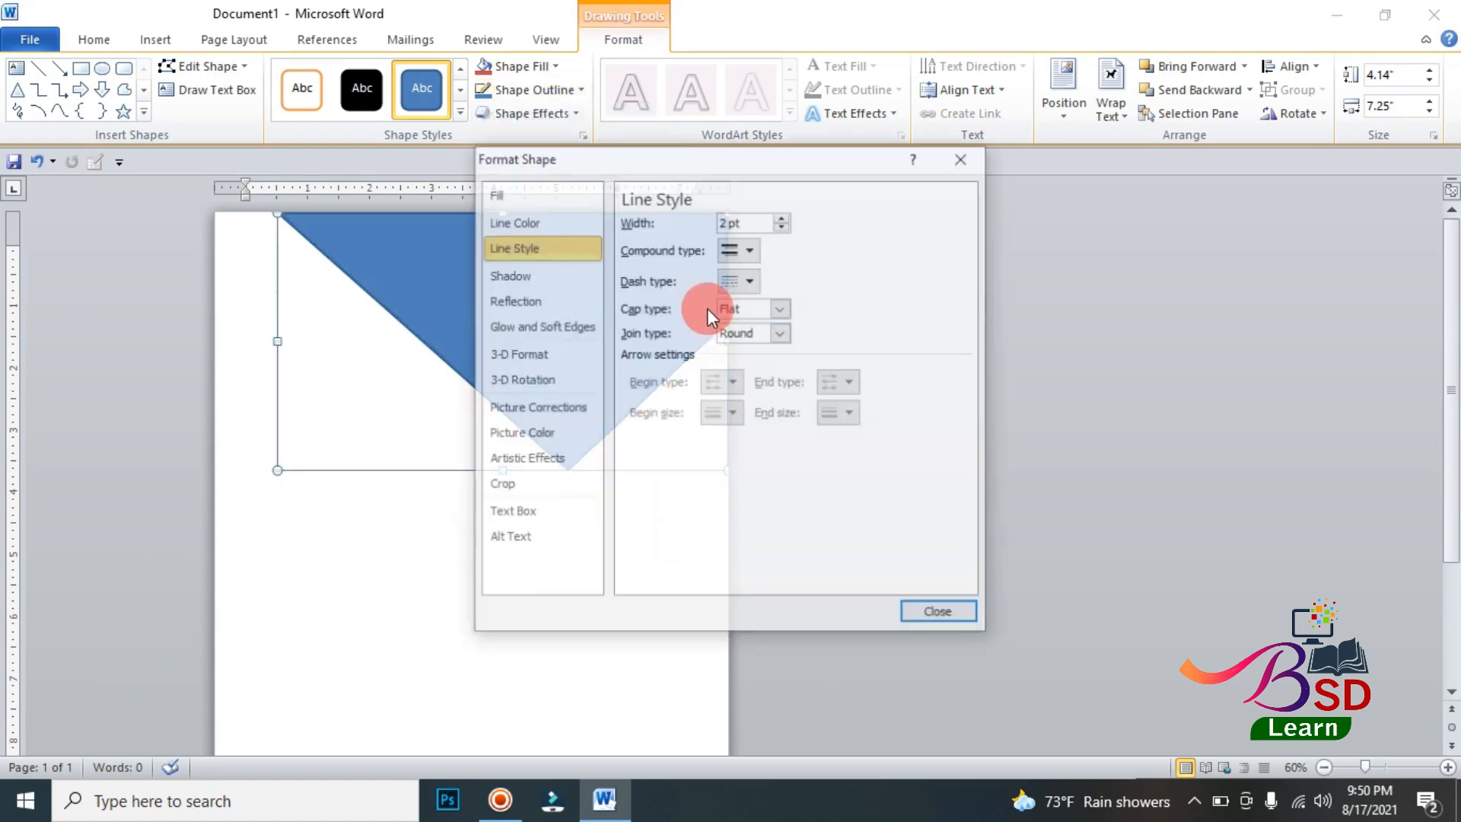
pyautogui.moveTo(728, 221); pyautogui.dragTo(710, 222)
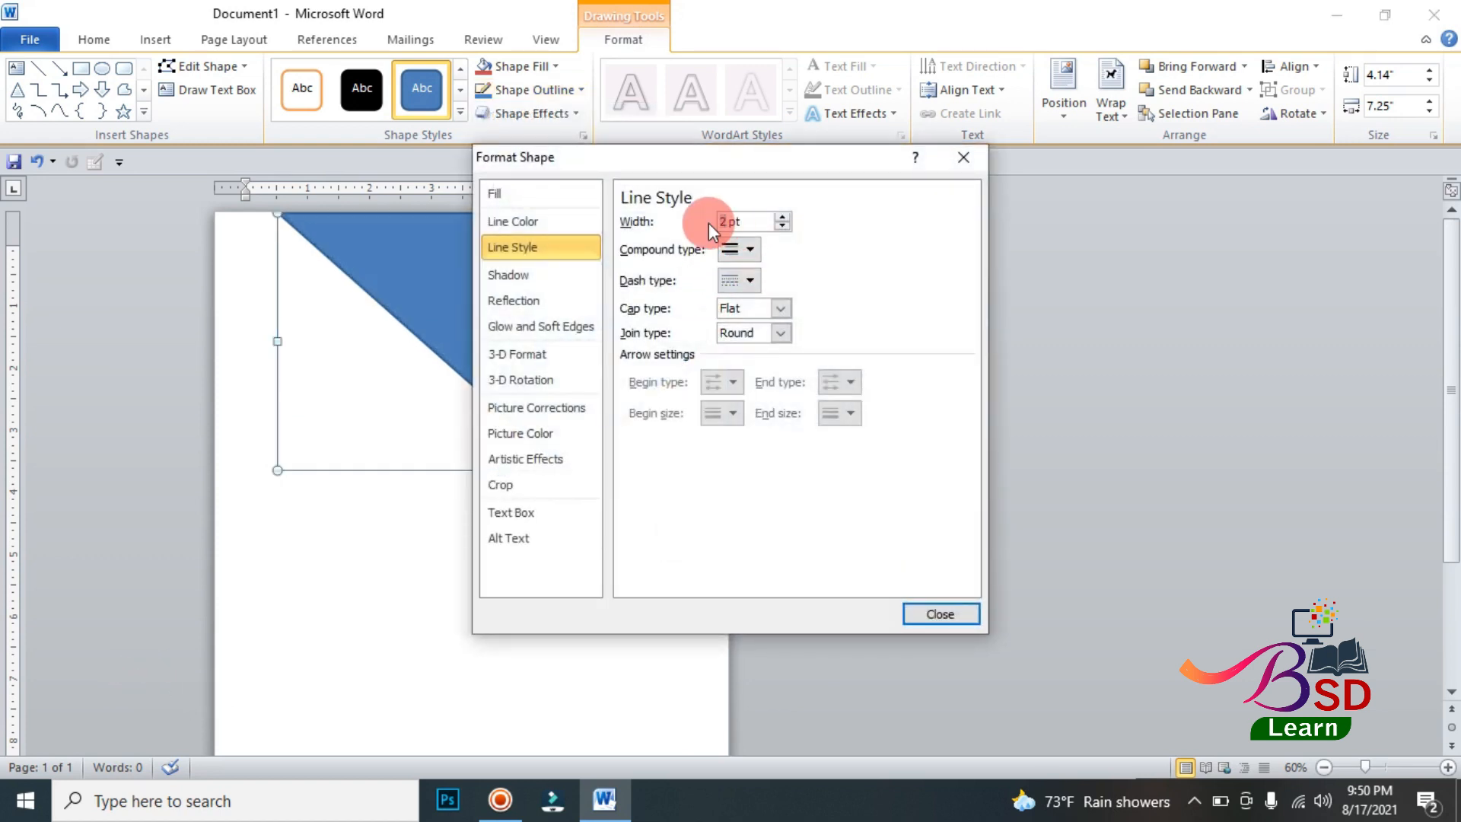
pyautogui.click(757, 258)
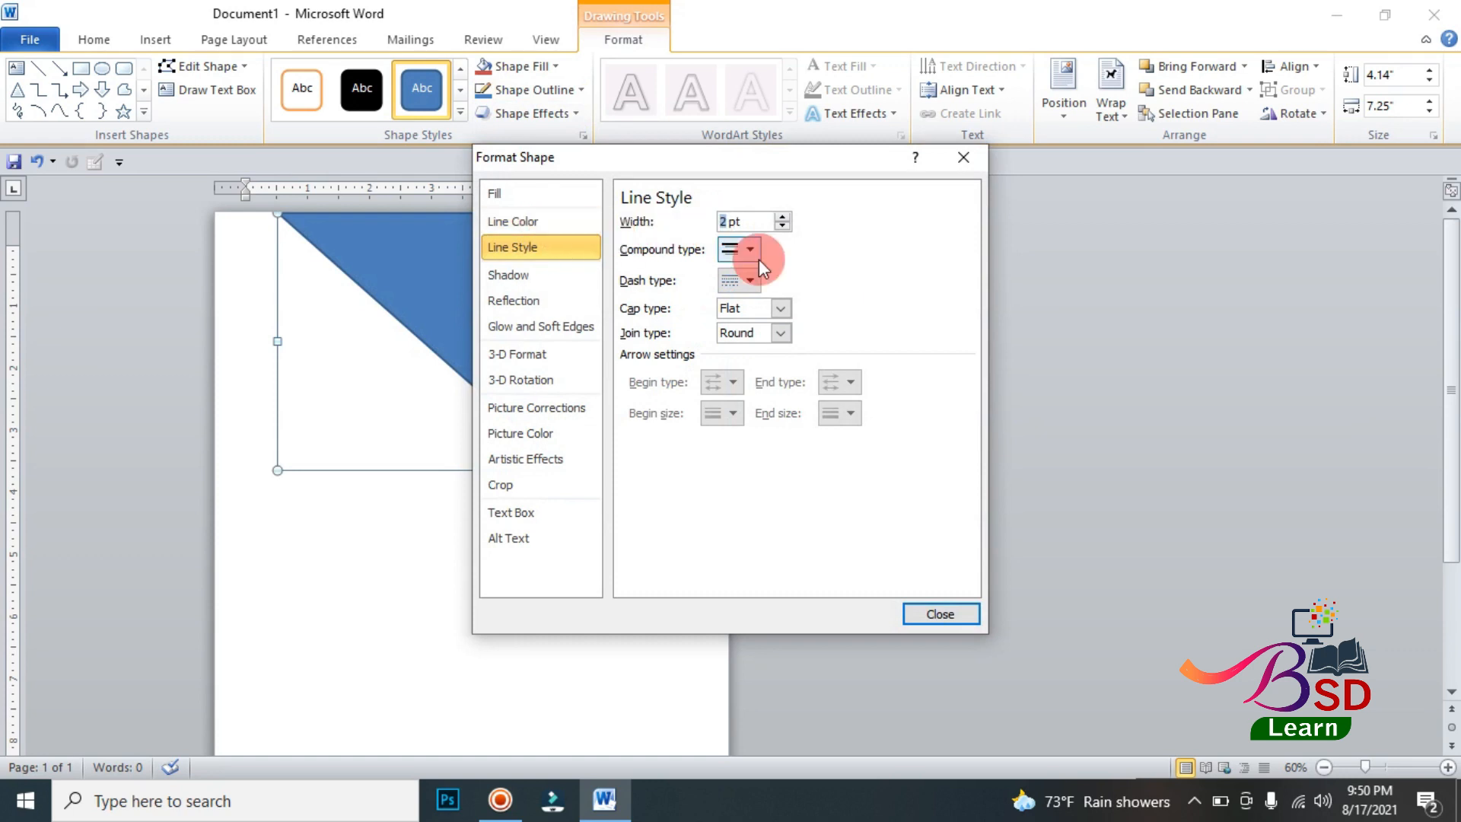
pyautogui.write('8')
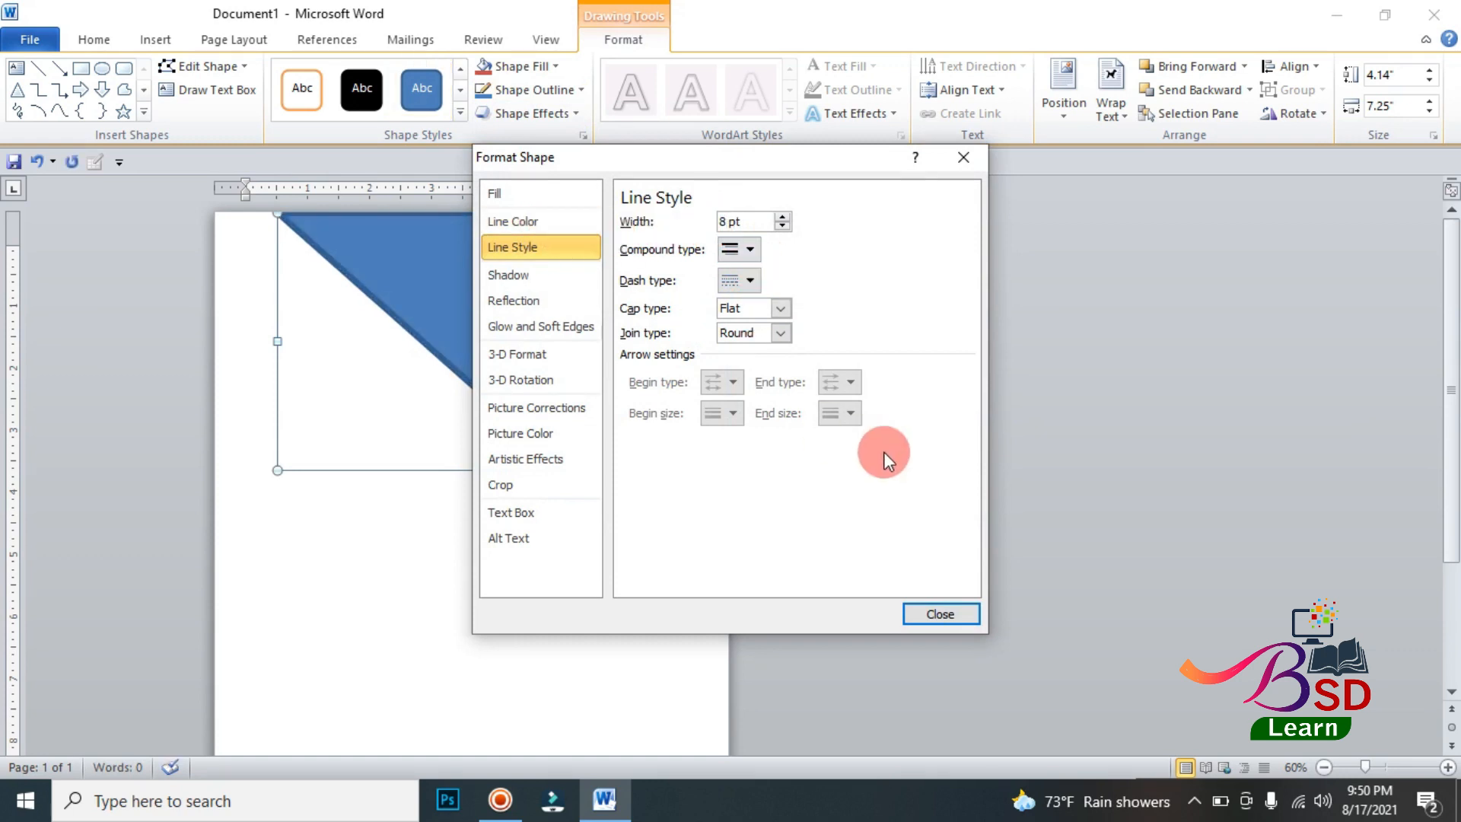
pyautogui.click(938, 614)
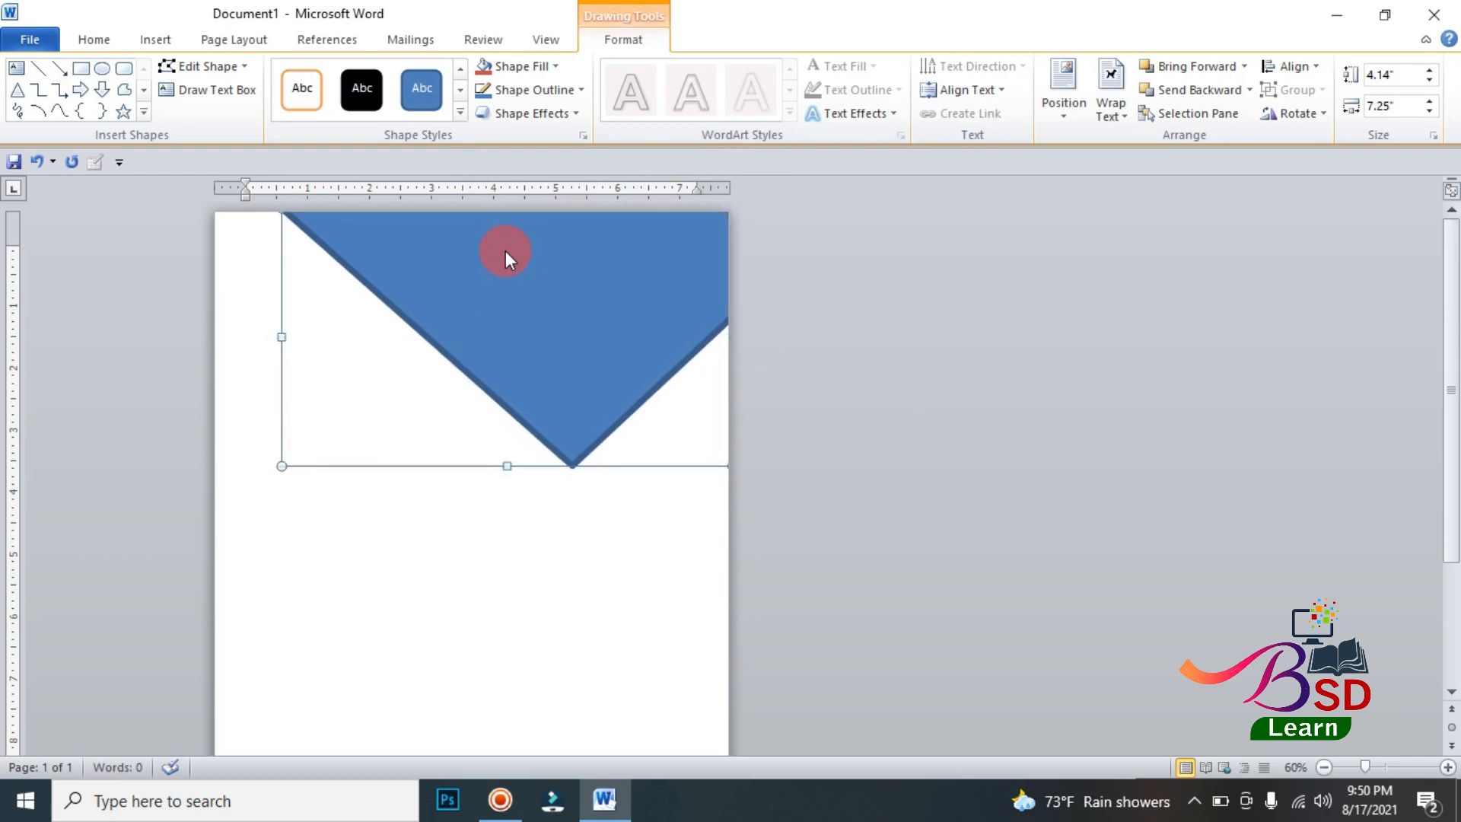
pyautogui.click(515, 91)
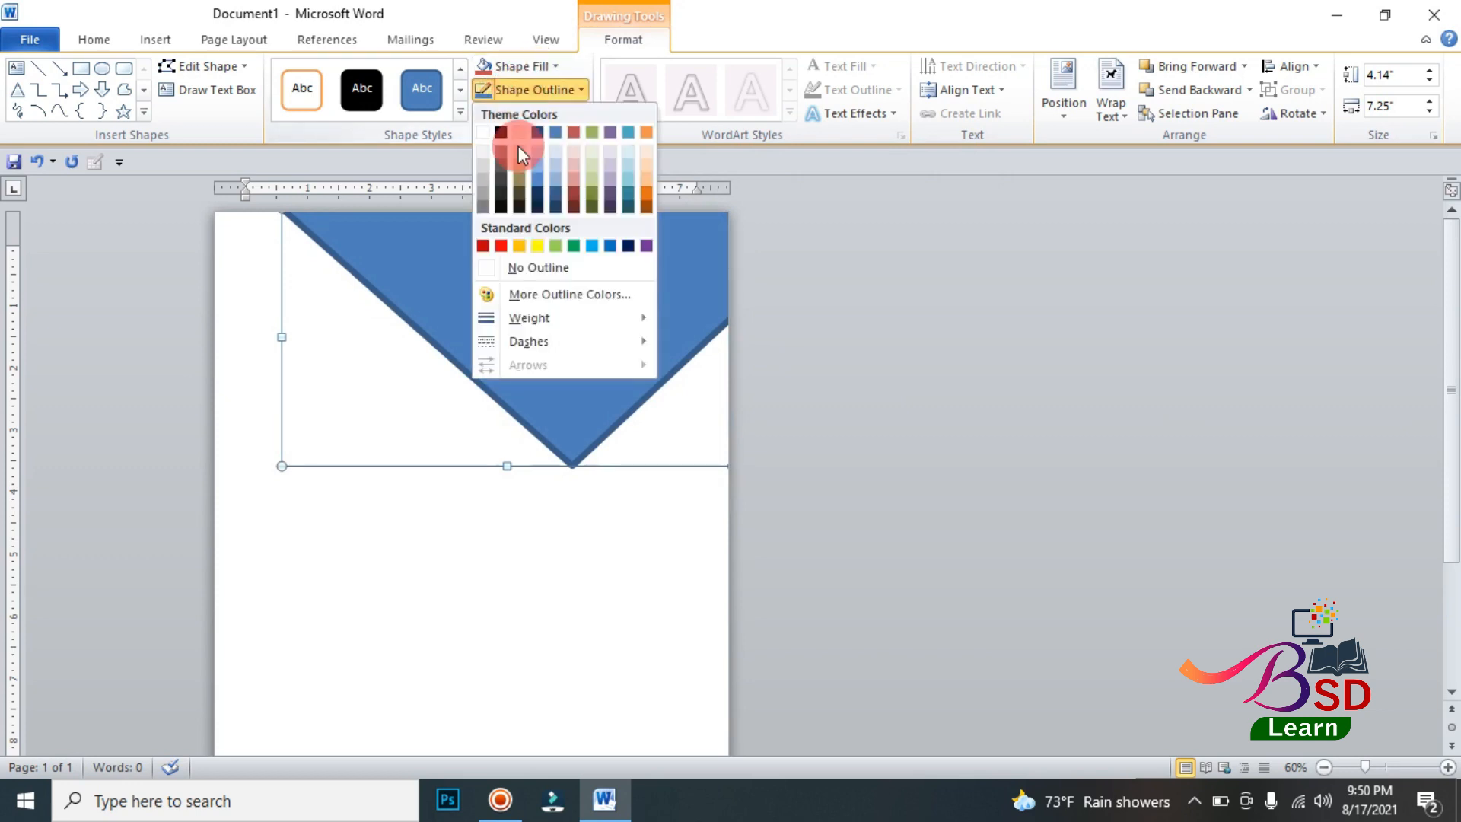
pyautogui.click(519, 245)
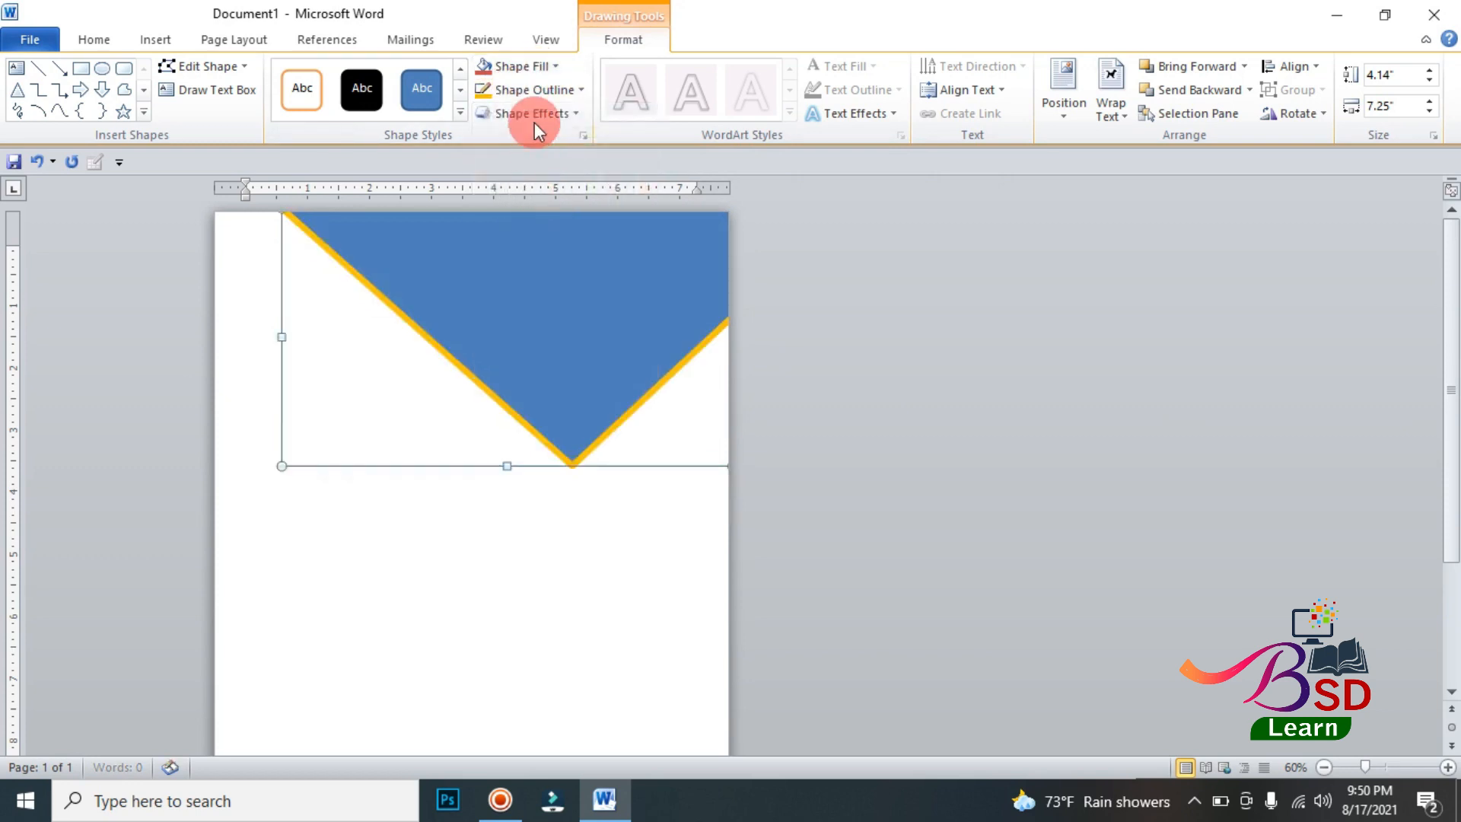
# Step: Fill the shape with the city skyline picture 6d04d020-c31d-11e8-825c-0242ac110006 from the Desktop
pyautogui.click(548, 65)
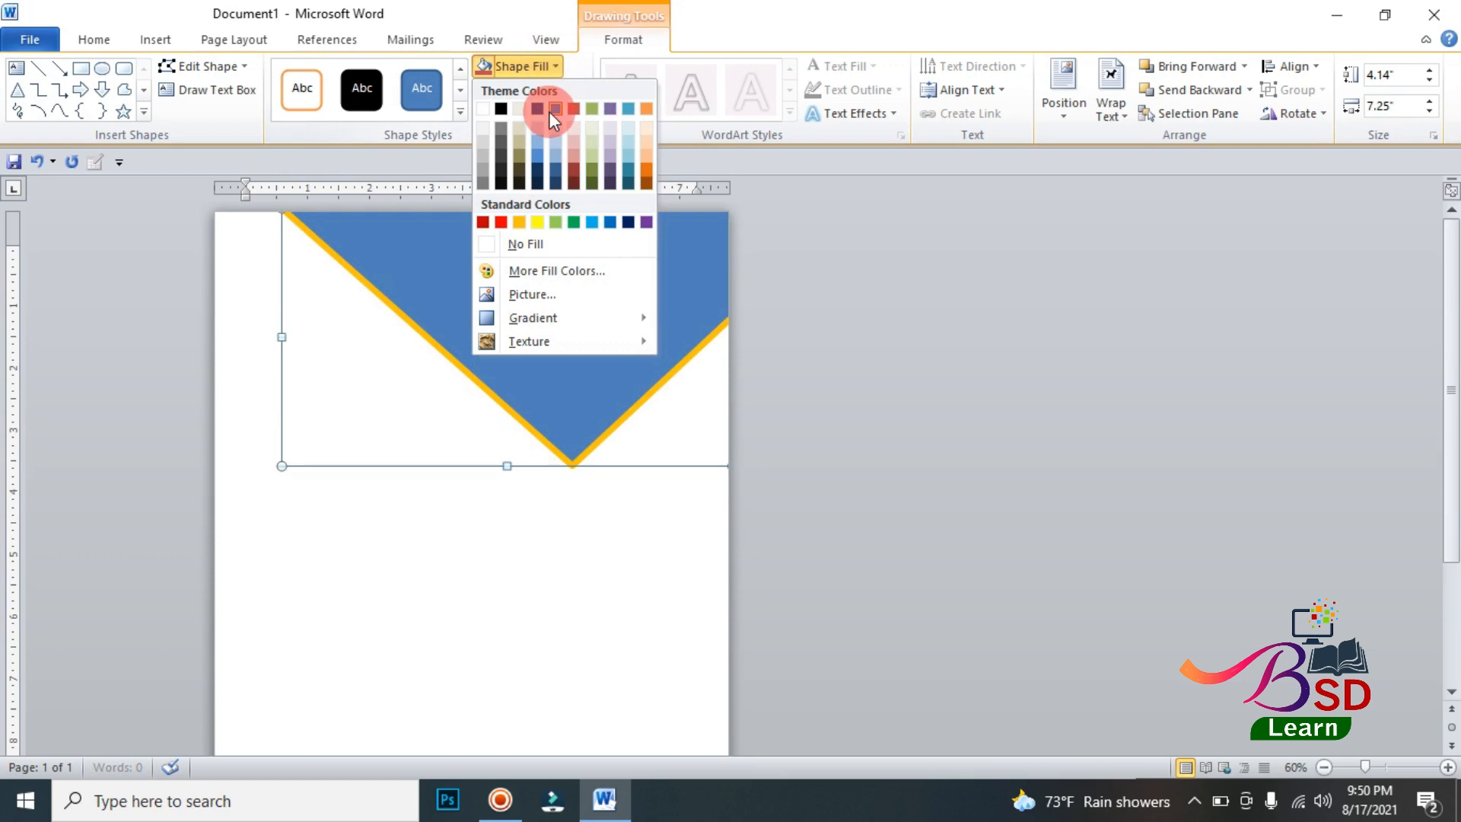
pyautogui.click(550, 292)
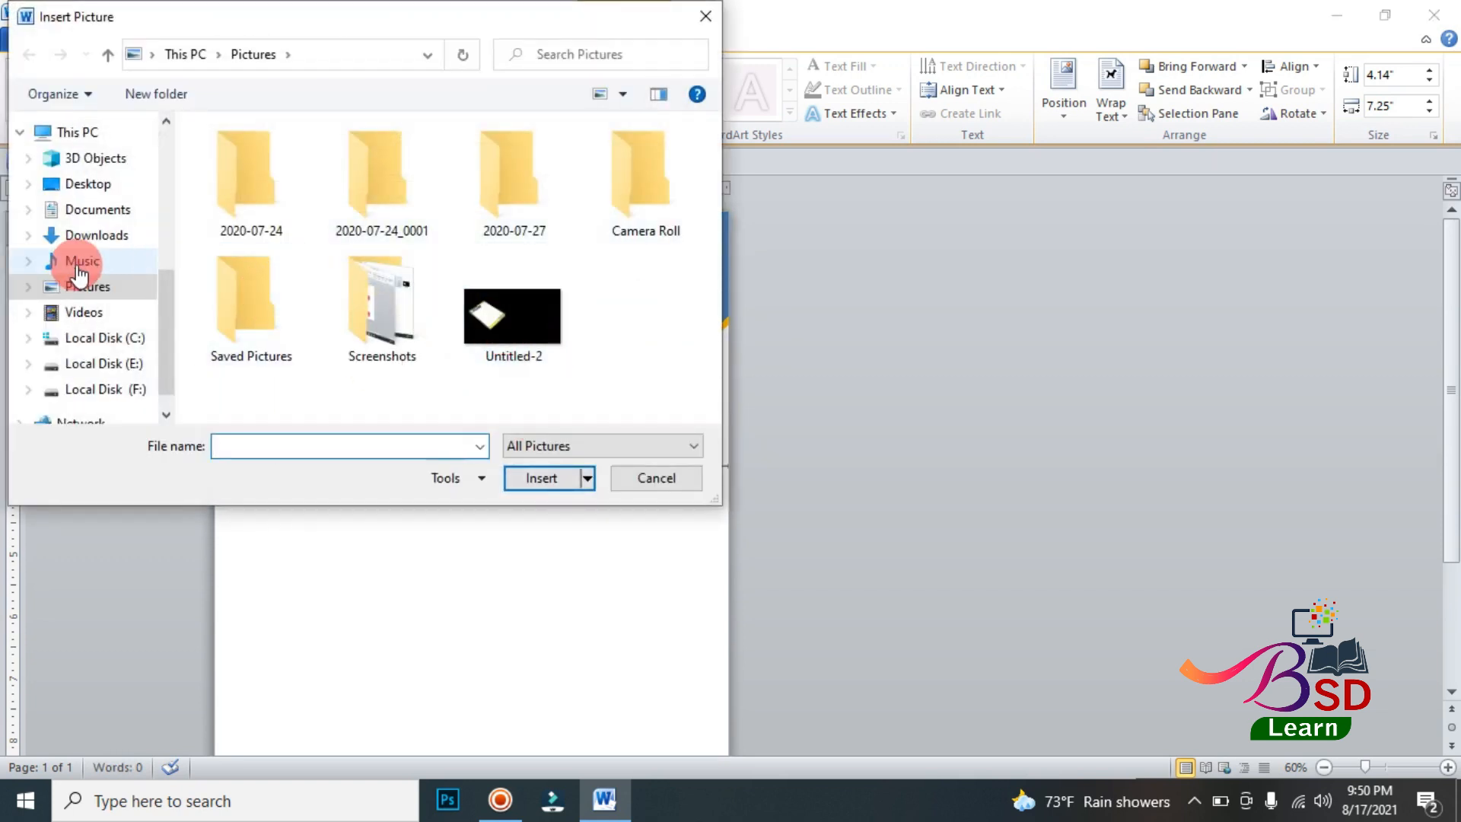
pyautogui.click(89, 184)
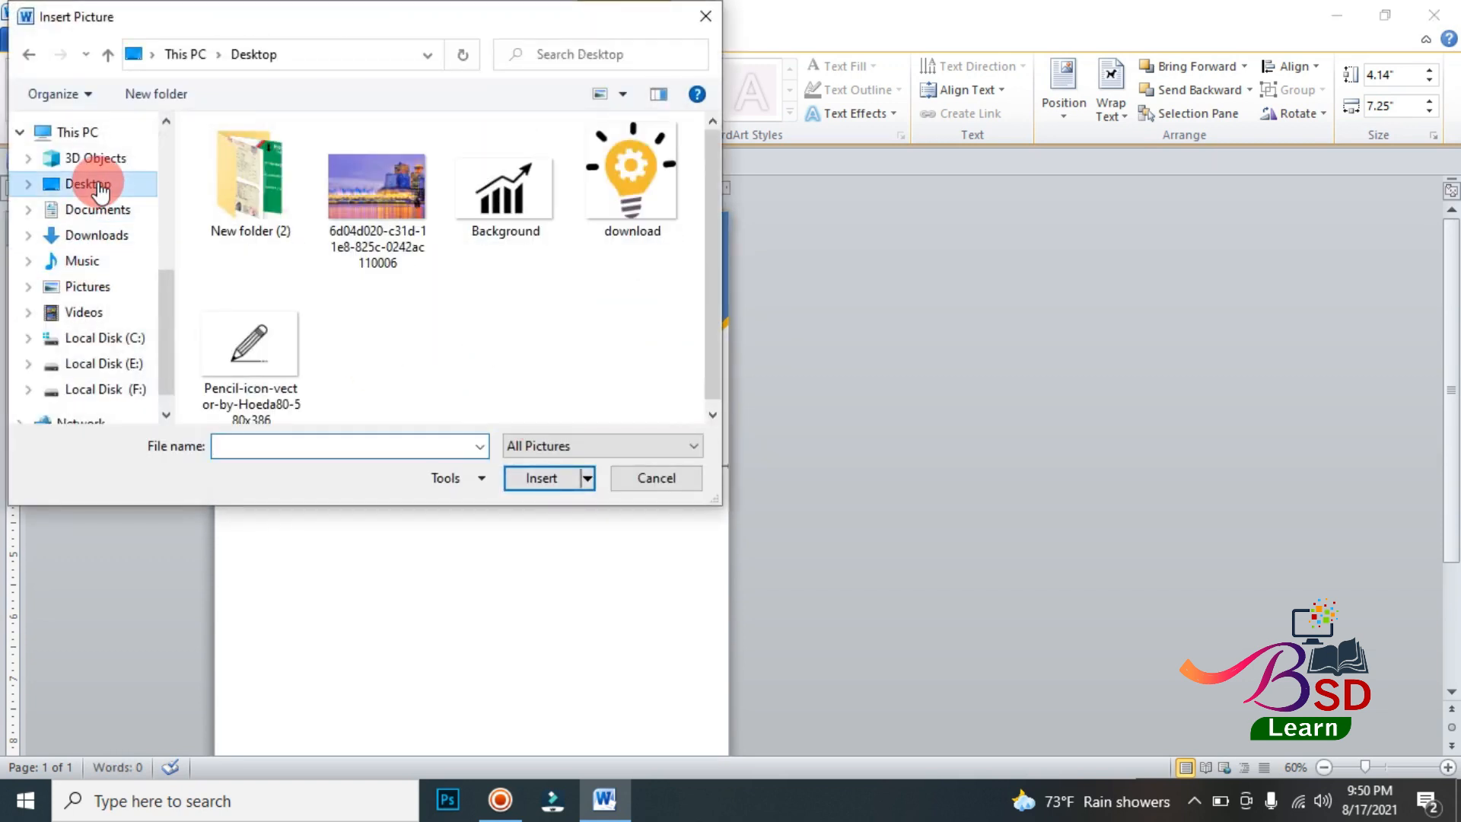
pyautogui.click(372, 217)
pyautogui.click(536, 478)
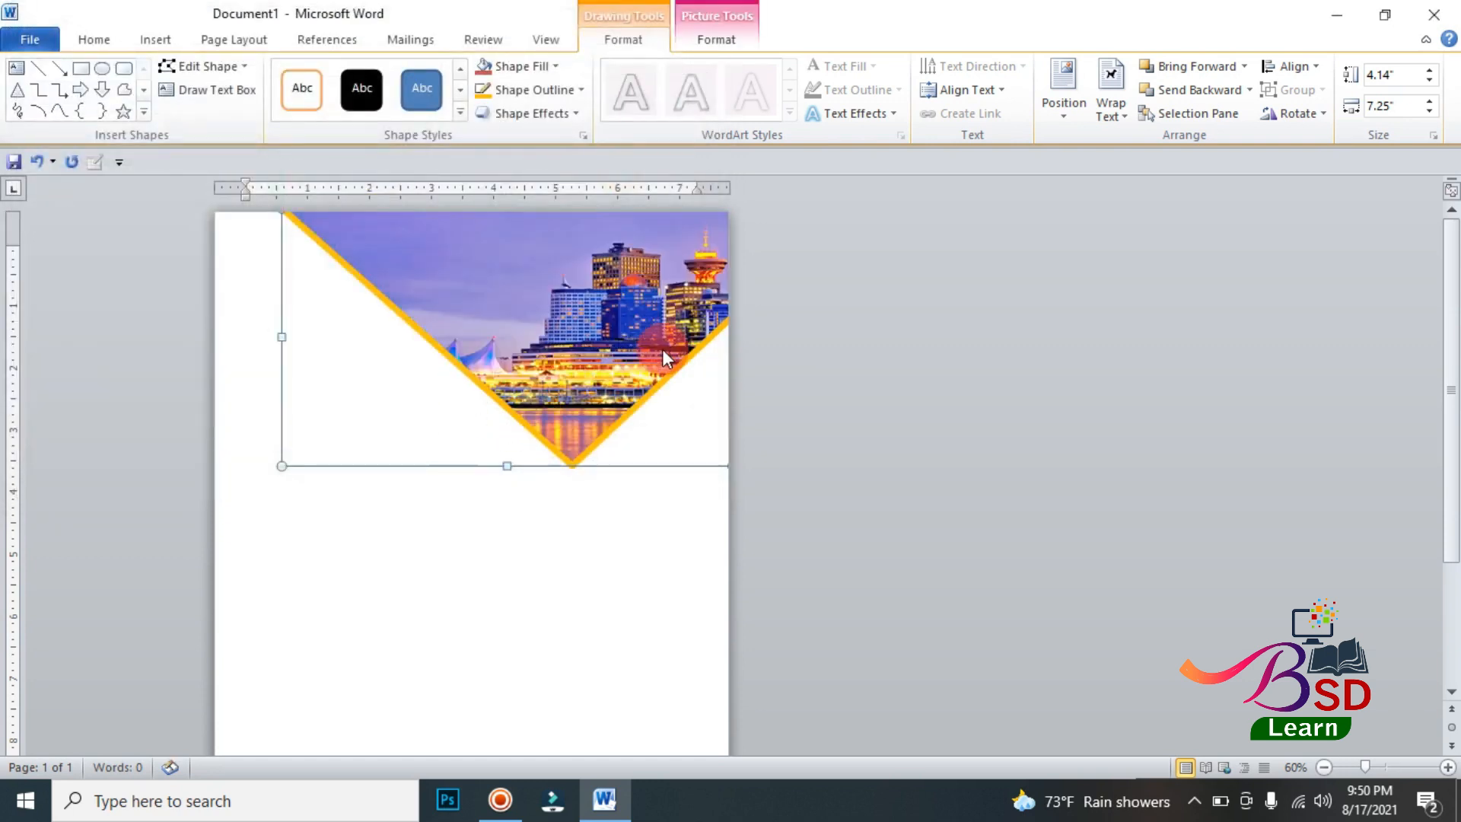
# Step: Crop the skyline picture with the Fill option and shrink its height so its lower edge meets the shape's tip
pyautogui.click(735, 30)
pyautogui.click(1219, 108)
pyautogui.click(1285, 107)
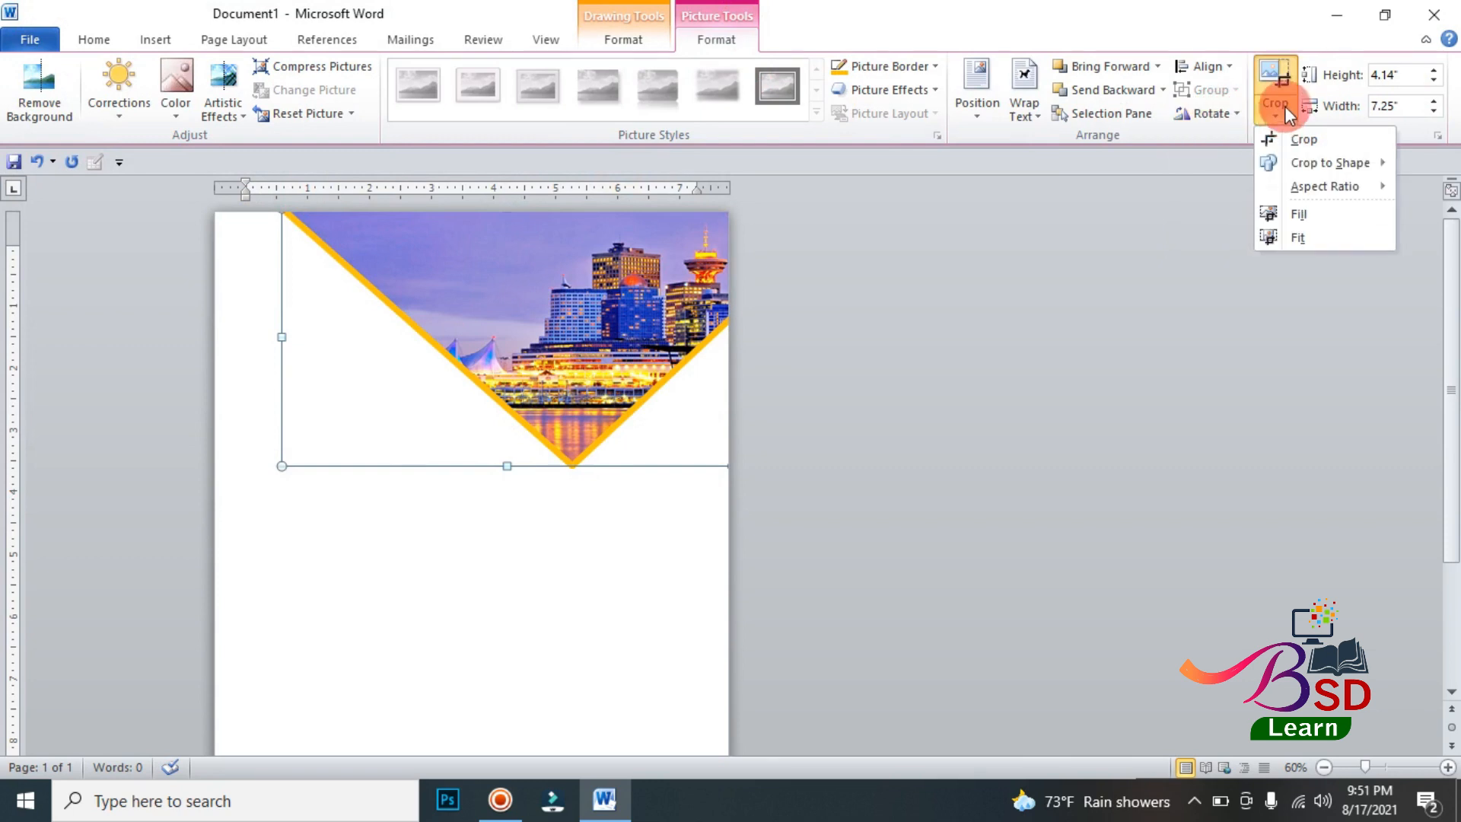
pyautogui.click(1303, 213)
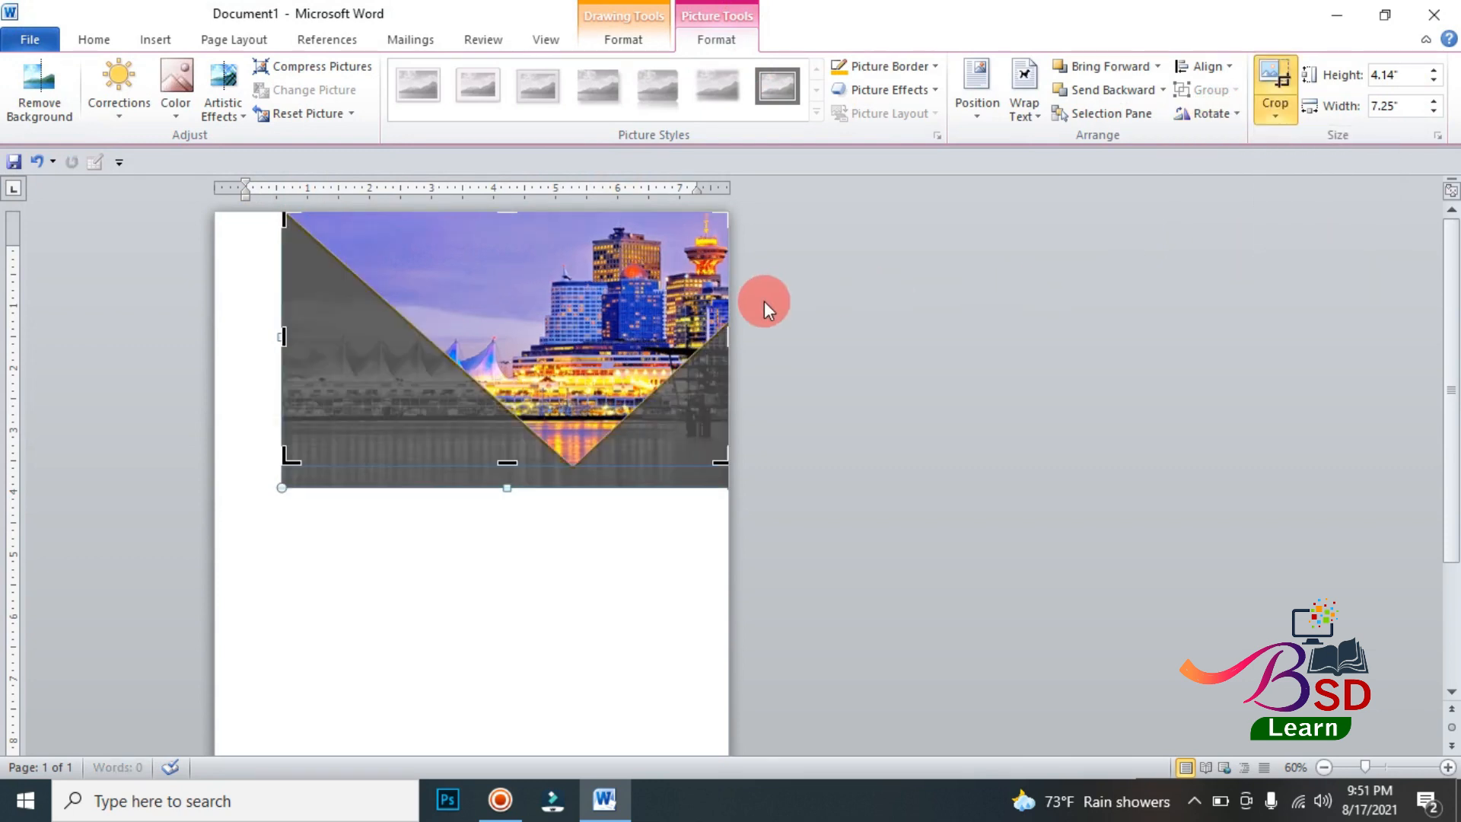
pyautogui.click(280, 481)
pyautogui.moveTo(282, 480); pyautogui.dragTo(284, 469)
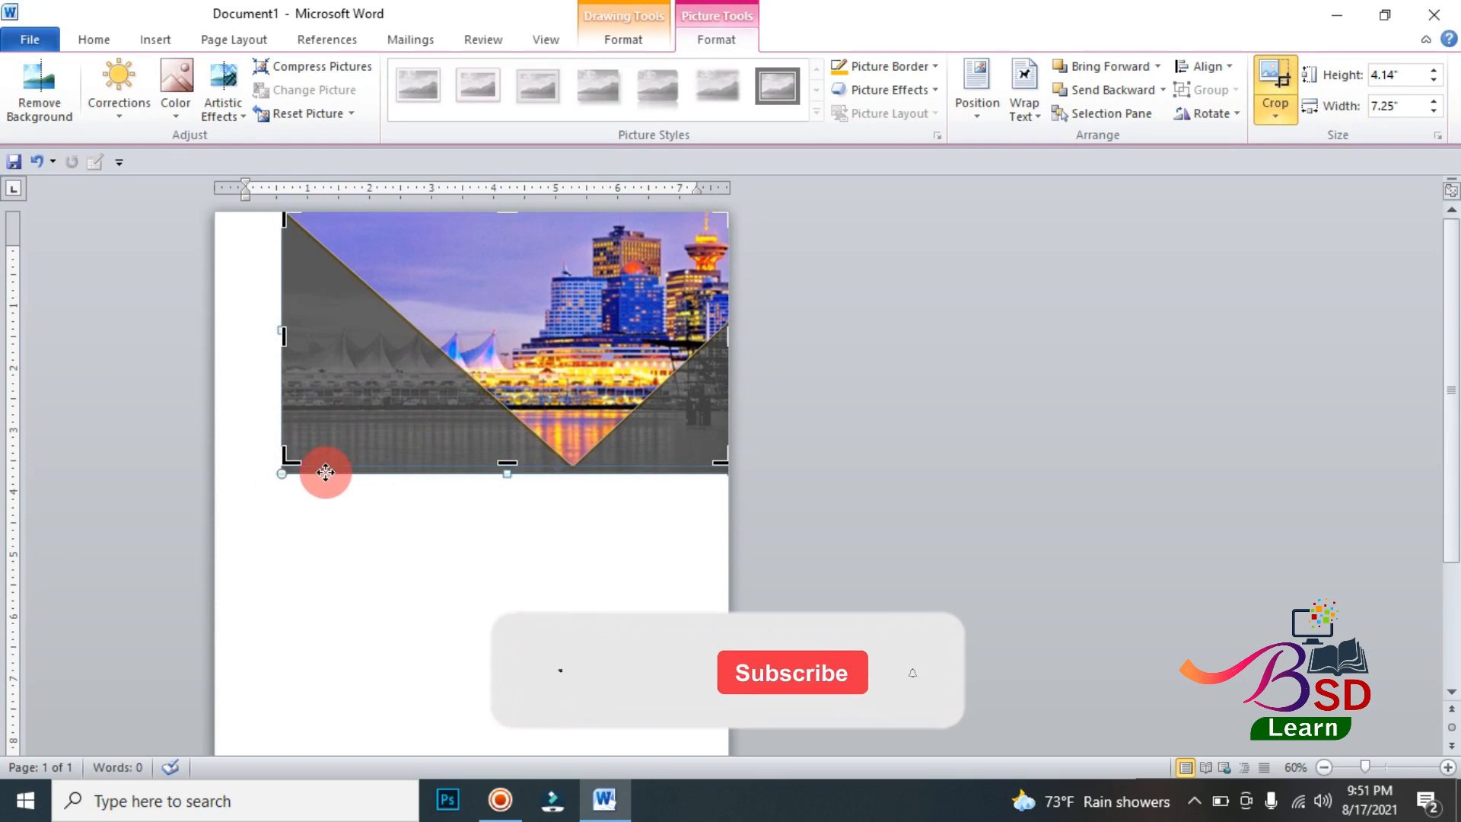
pyautogui.click(284, 466)
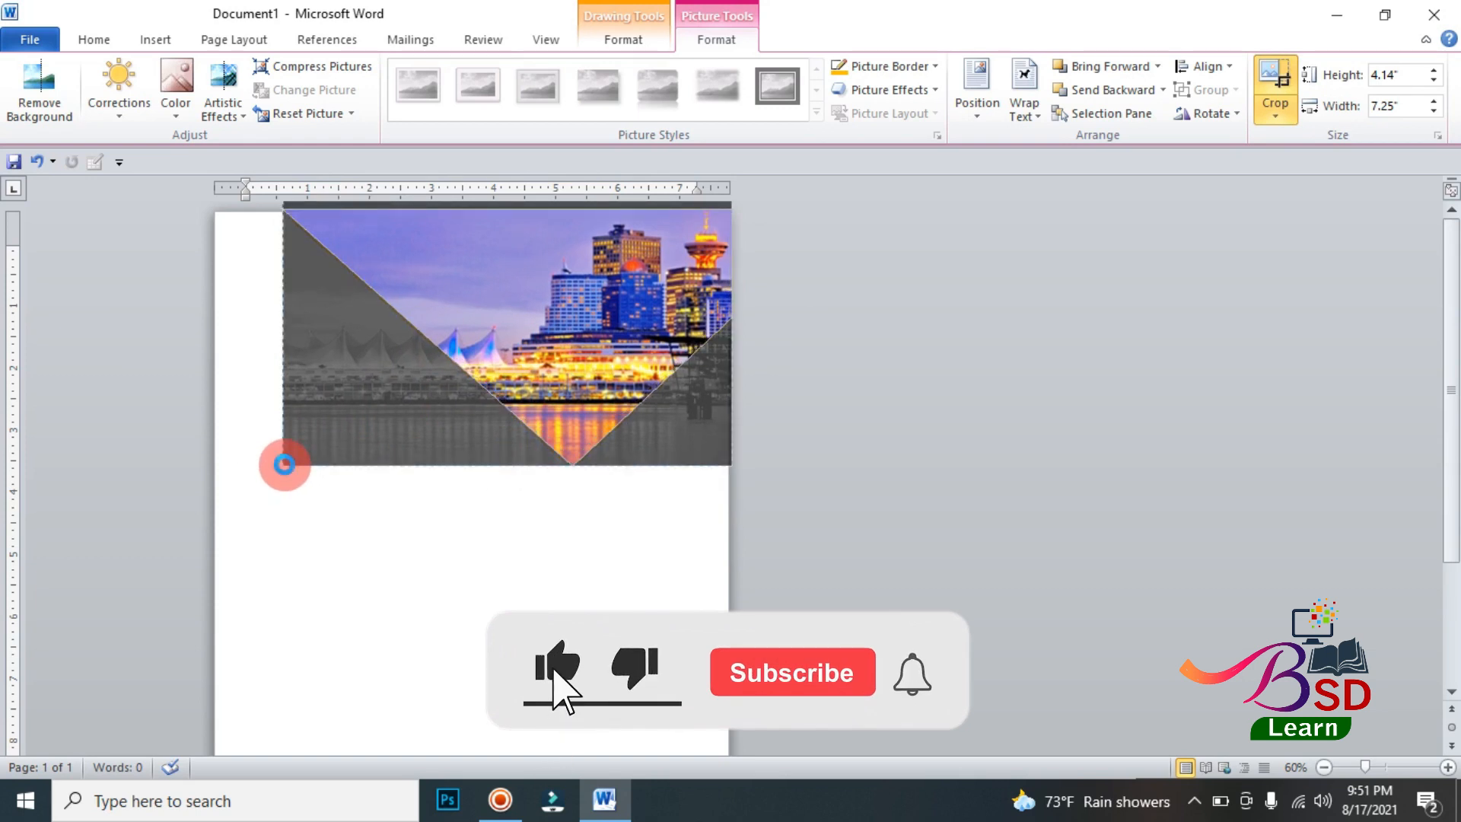
pyautogui.click(1002, 372)
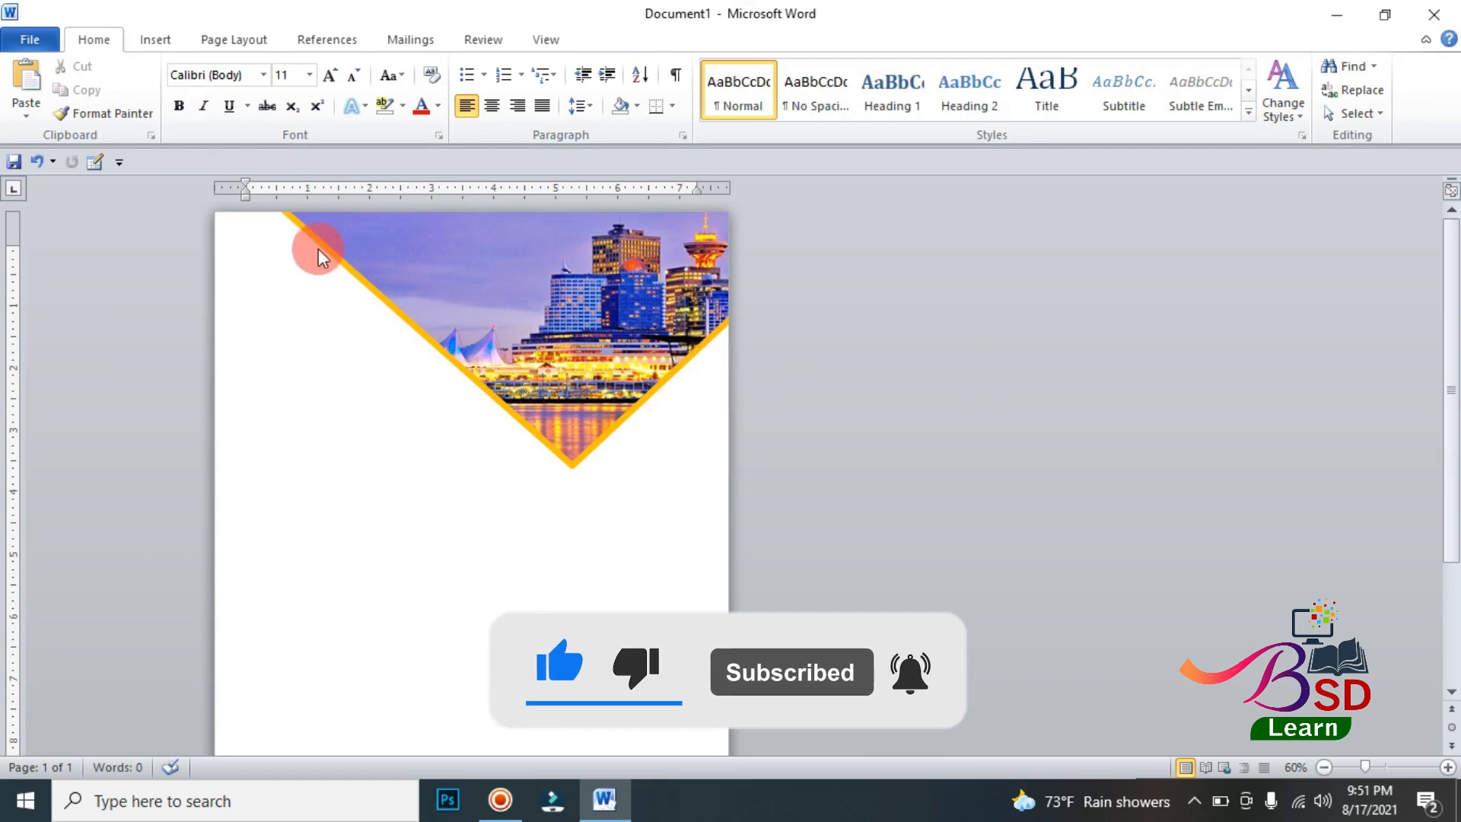
# Step: Draw a rectangle along the page's left edge and stretch it to the full page height, about 11.66" high and 3.98" wide
pyautogui.click(155, 40)
pyautogui.click(315, 114)
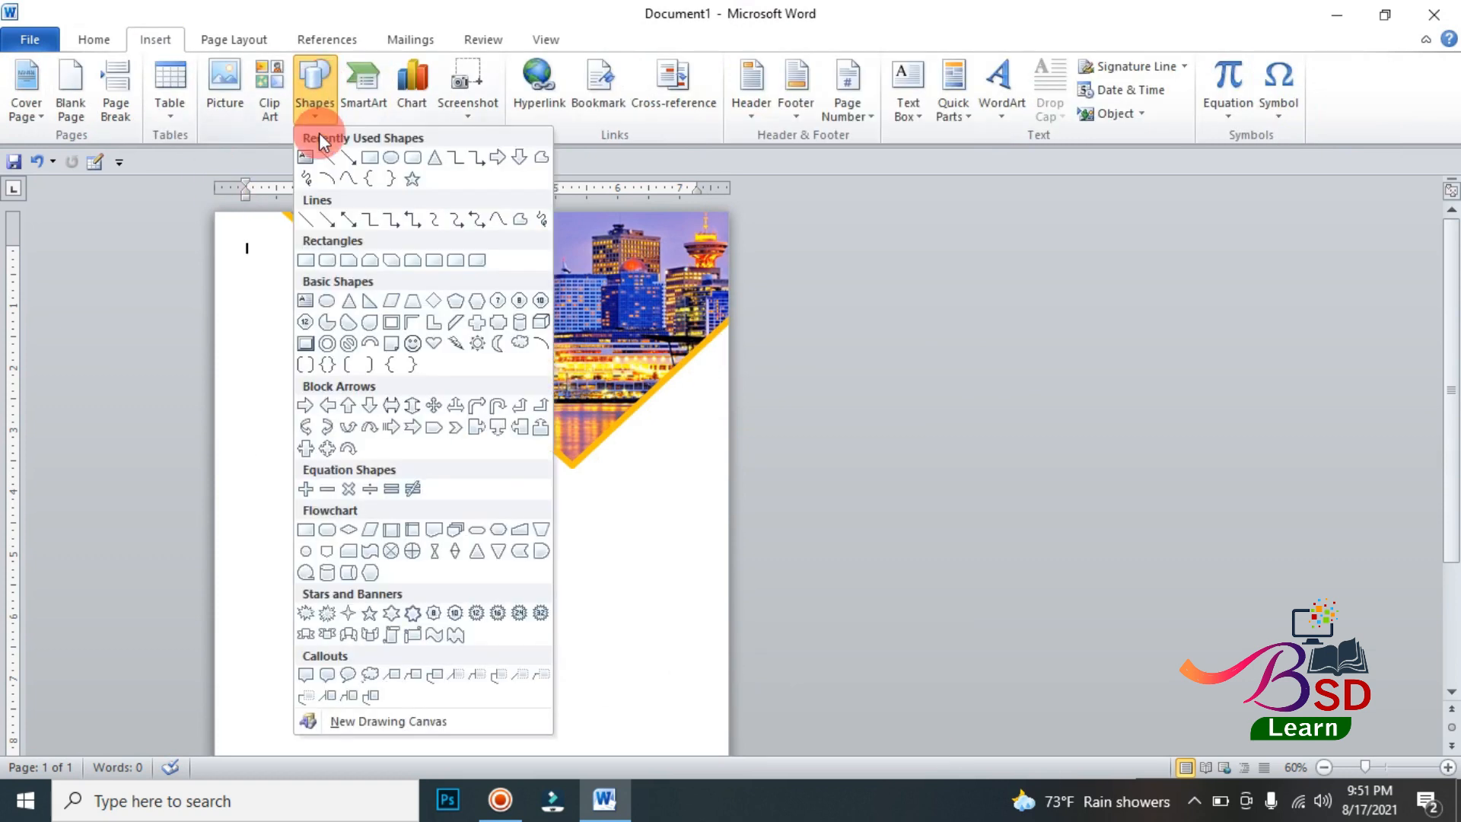
pyautogui.click(377, 160)
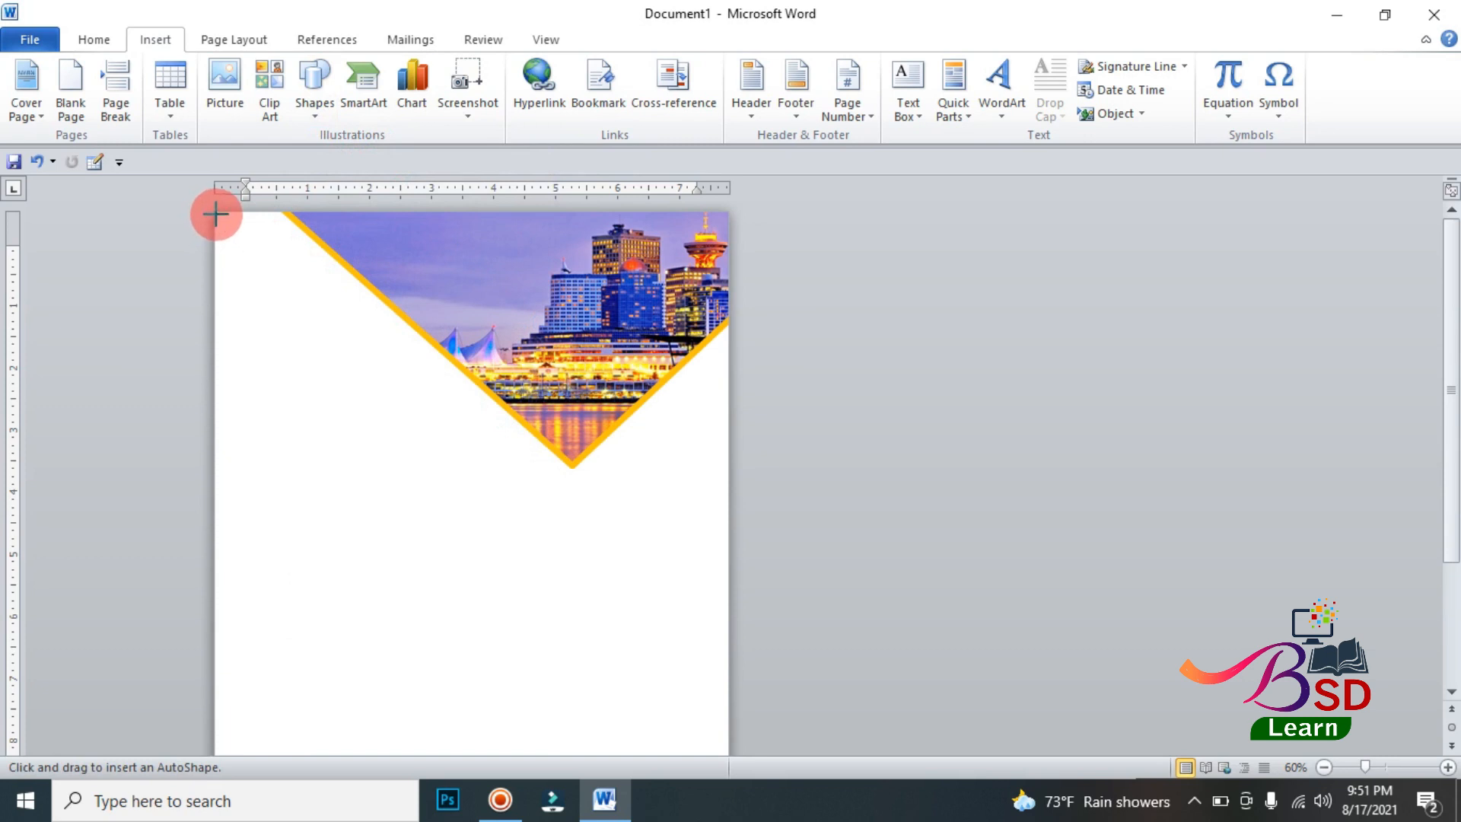
pyautogui.moveTo(216, 209)
pyautogui.mouseDown()
pyautogui.moveTo(445, 738)
pyautogui.moveTo(449, 799)
pyautogui.moveTo(449, 769)
pyautogui.mouseUp()
pyautogui.keyDown('ctrl'); pyautogui.scroll(-3, 388, 574); pyautogui.keyUp('ctrl')
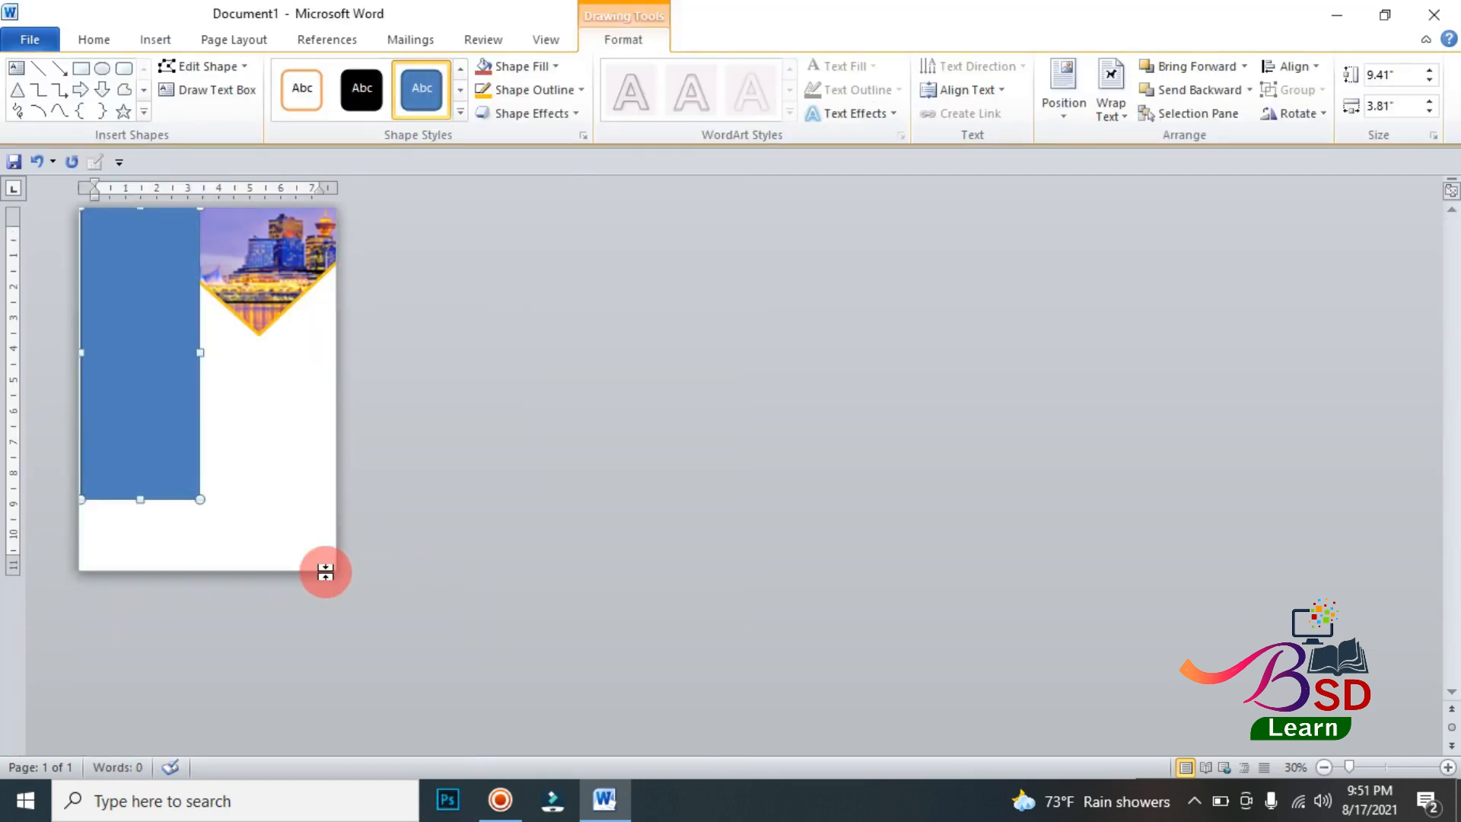
pyautogui.moveTo(136, 500); pyautogui.dragTo(137, 570)
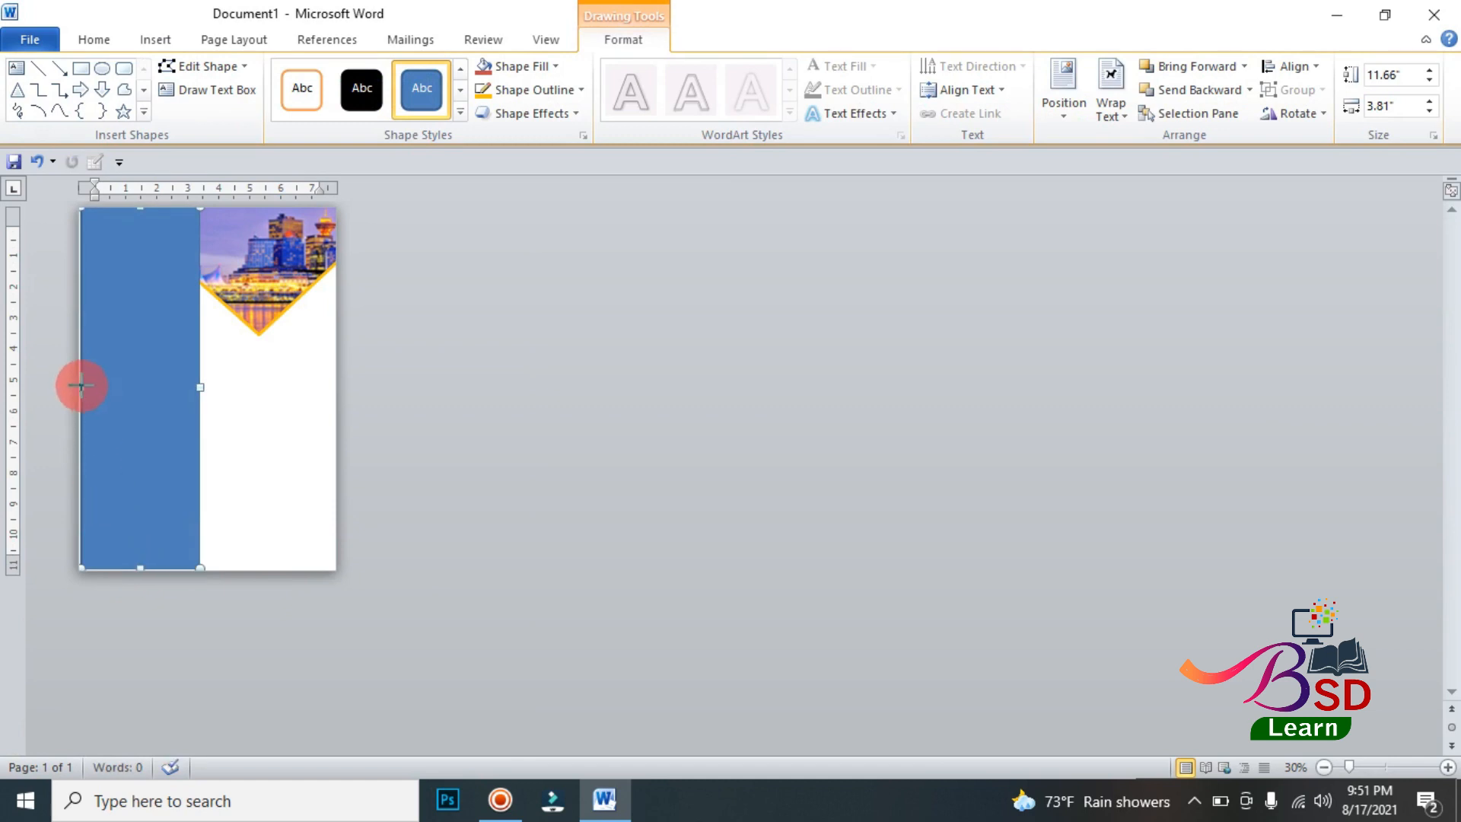
pyautogui.moveTo(78, 385); pyautogui.dragTo(73, 385)
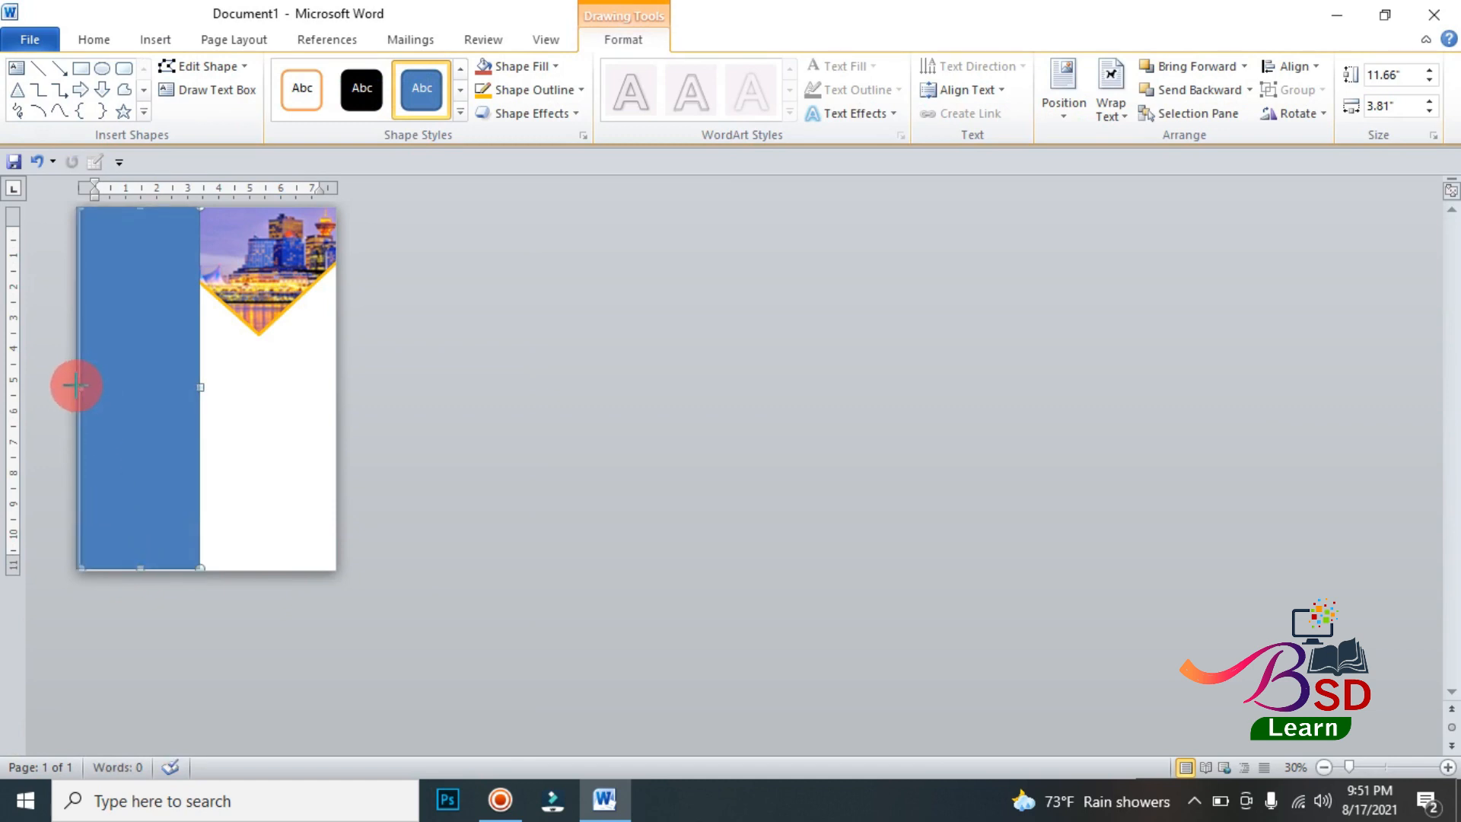
# Step: Remove the tall rectangle's outline and fill it with black
pyautogui.click(566, 88)
pyautogui.click(546, 268)
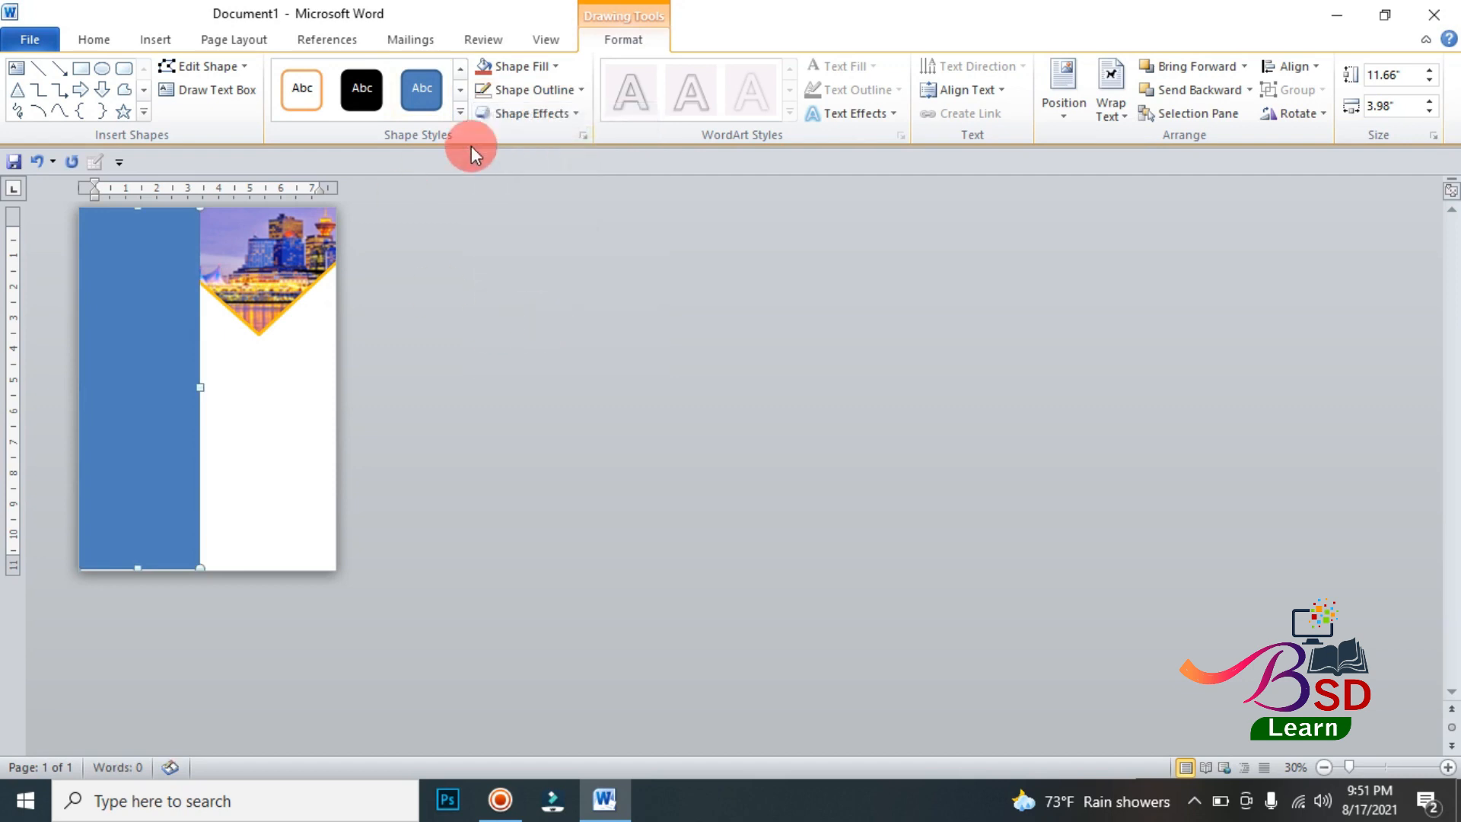
pyautogui.click(556, 66)
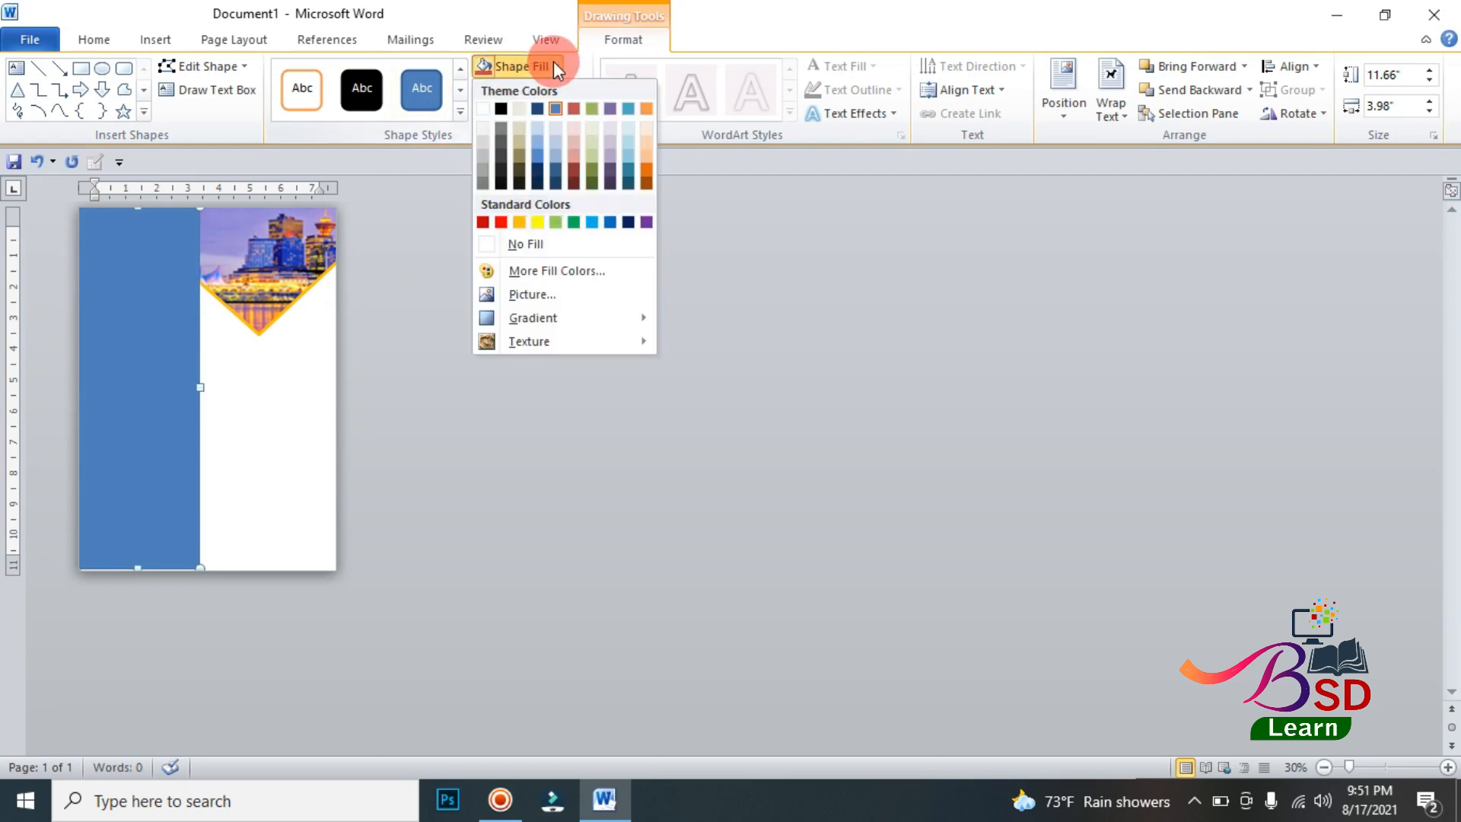
pyautogui.click(499, 108)
# Step: Send the black rectangle backward so it lies behind the skyline shape
pyautogui.click(1186, 94)
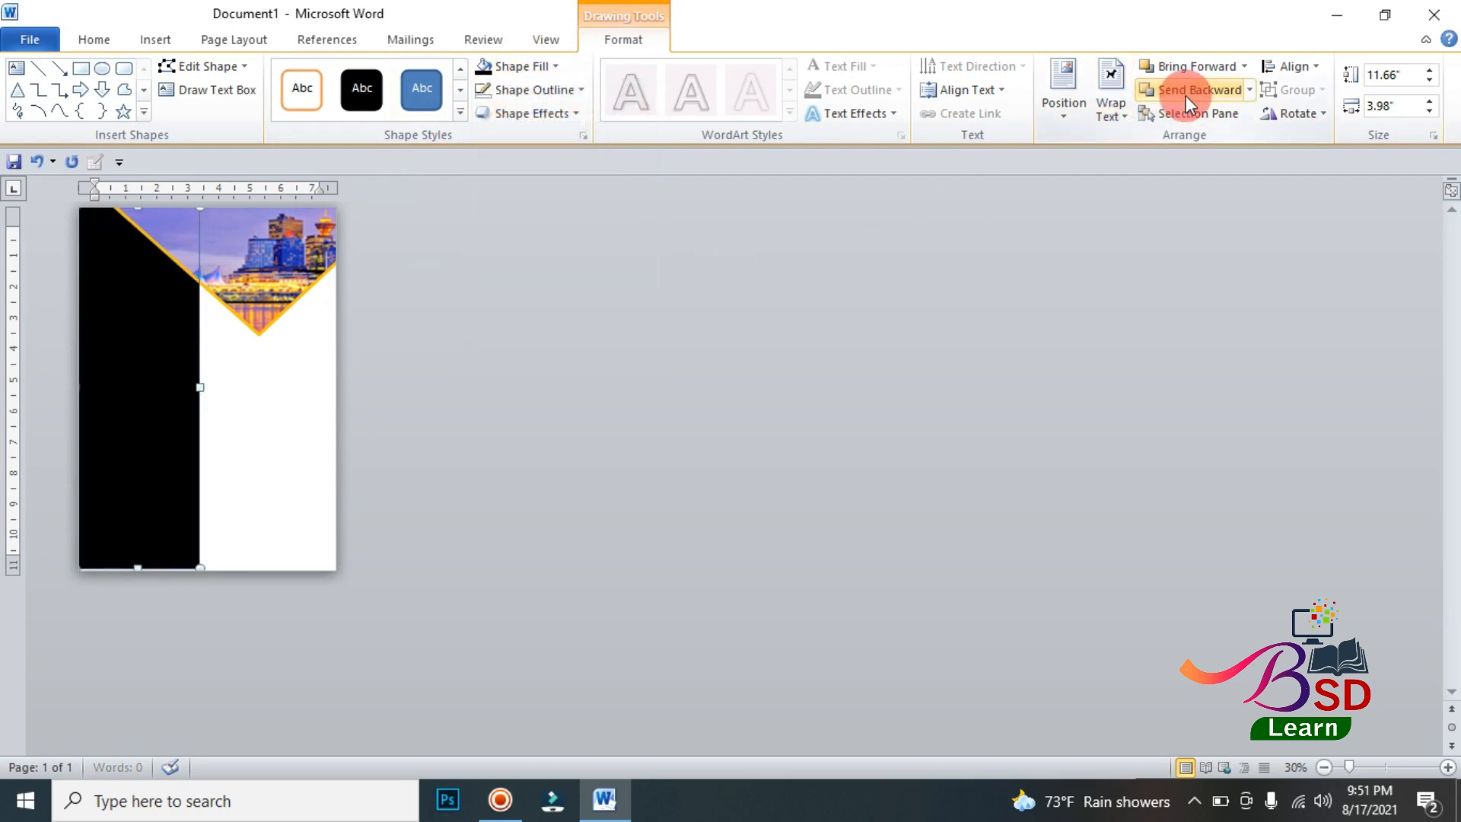
pyautogui.click(817, 371)
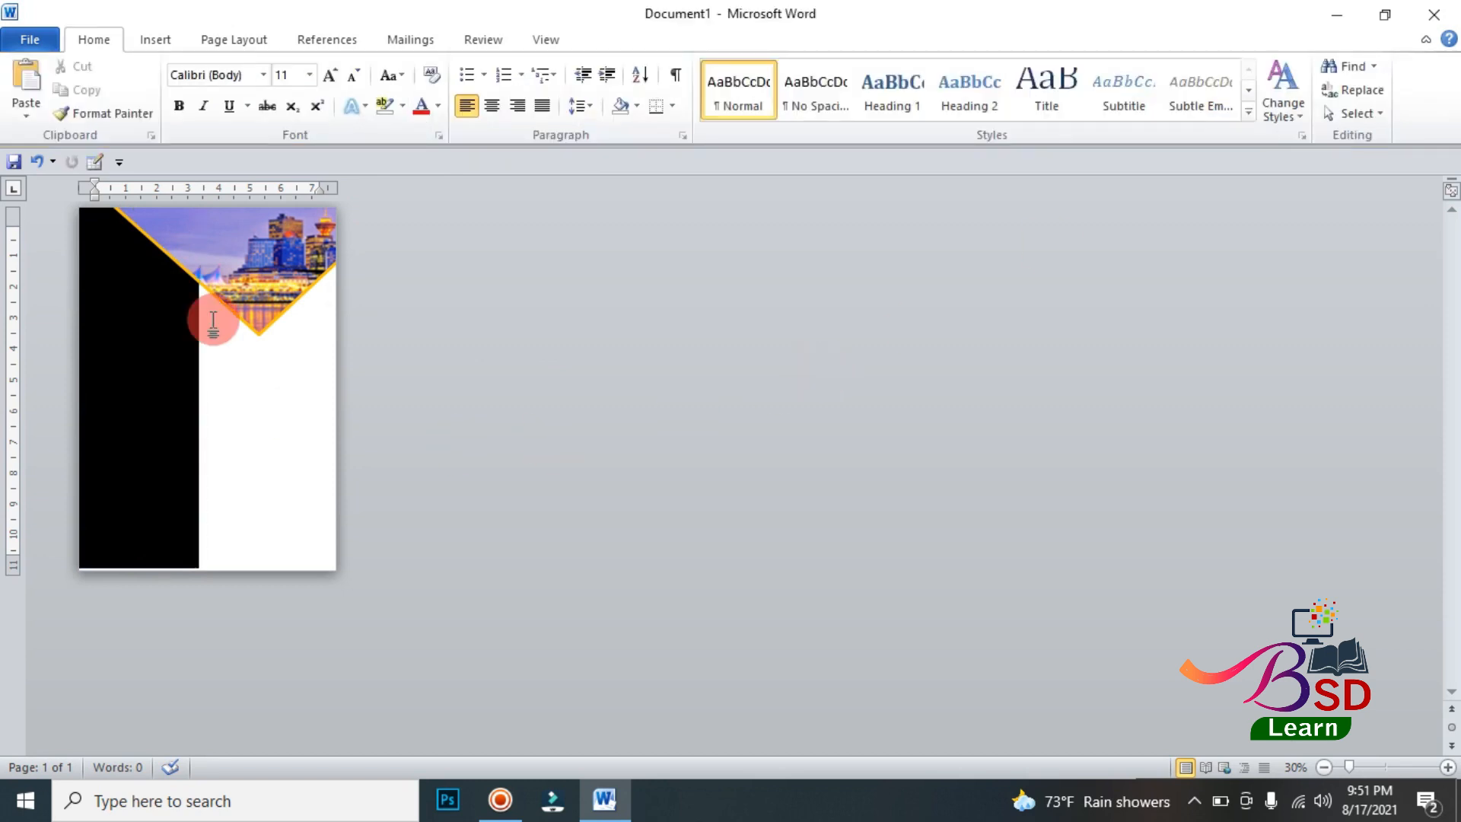
pyautogui.click(148, 573)
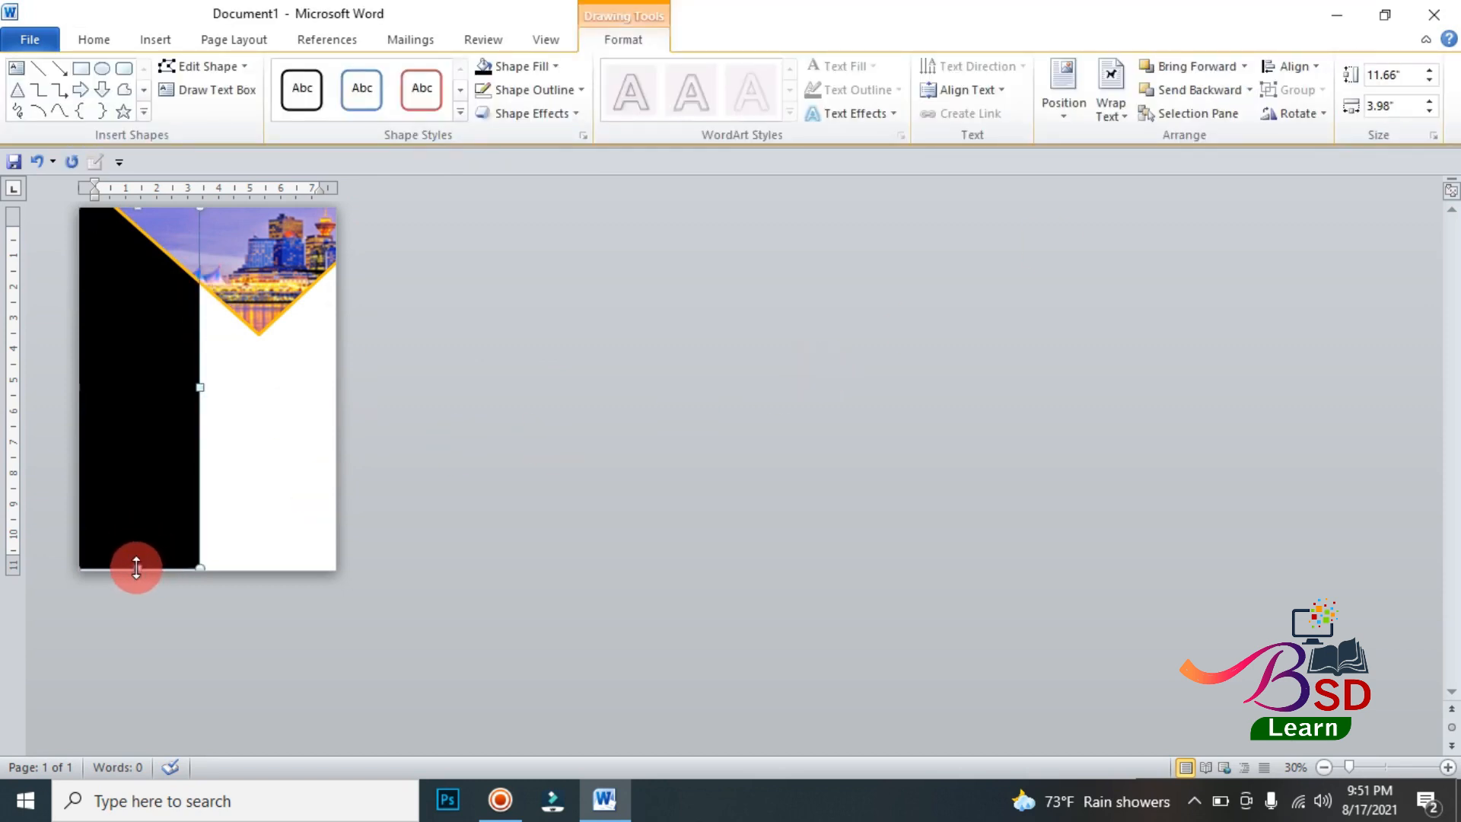
pyautogui.click(549, 326)
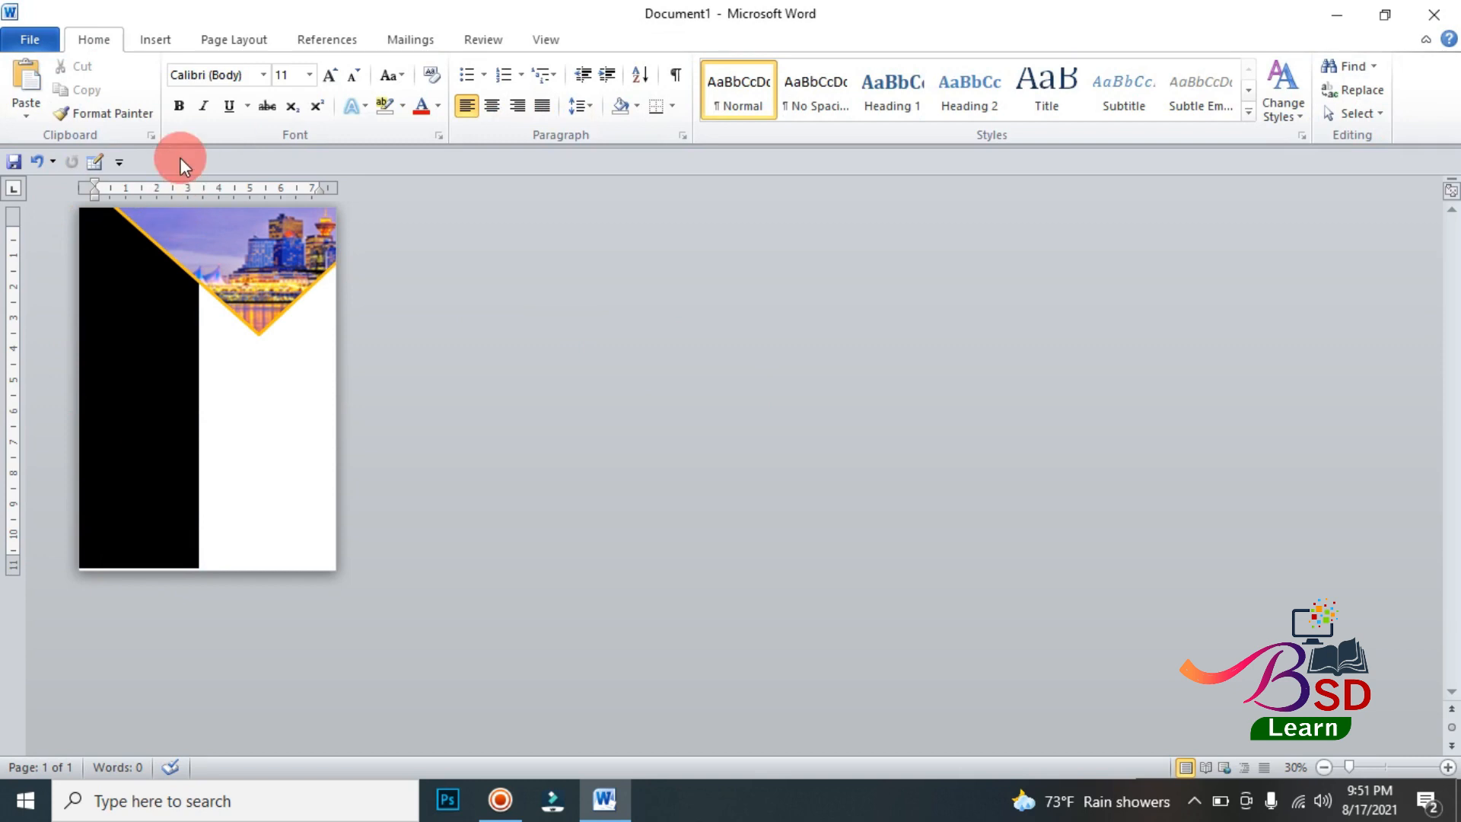
# Step: Draw a text box about 8.46" wide and 0.48" high across the page's bottom edge and fill it with standard orange
pyautogui.click(141, 44)
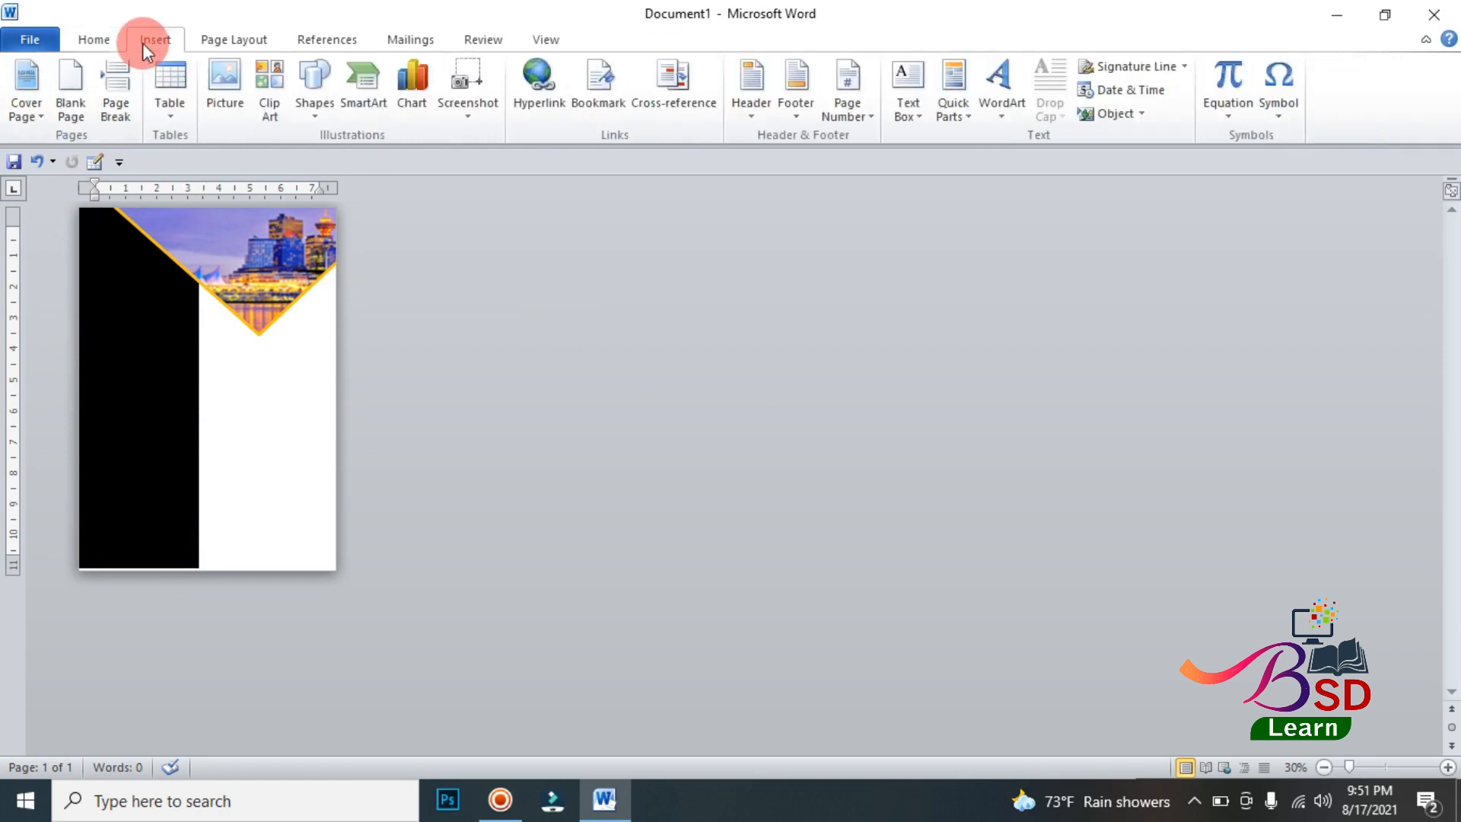
pyautogui.click(311, 84)
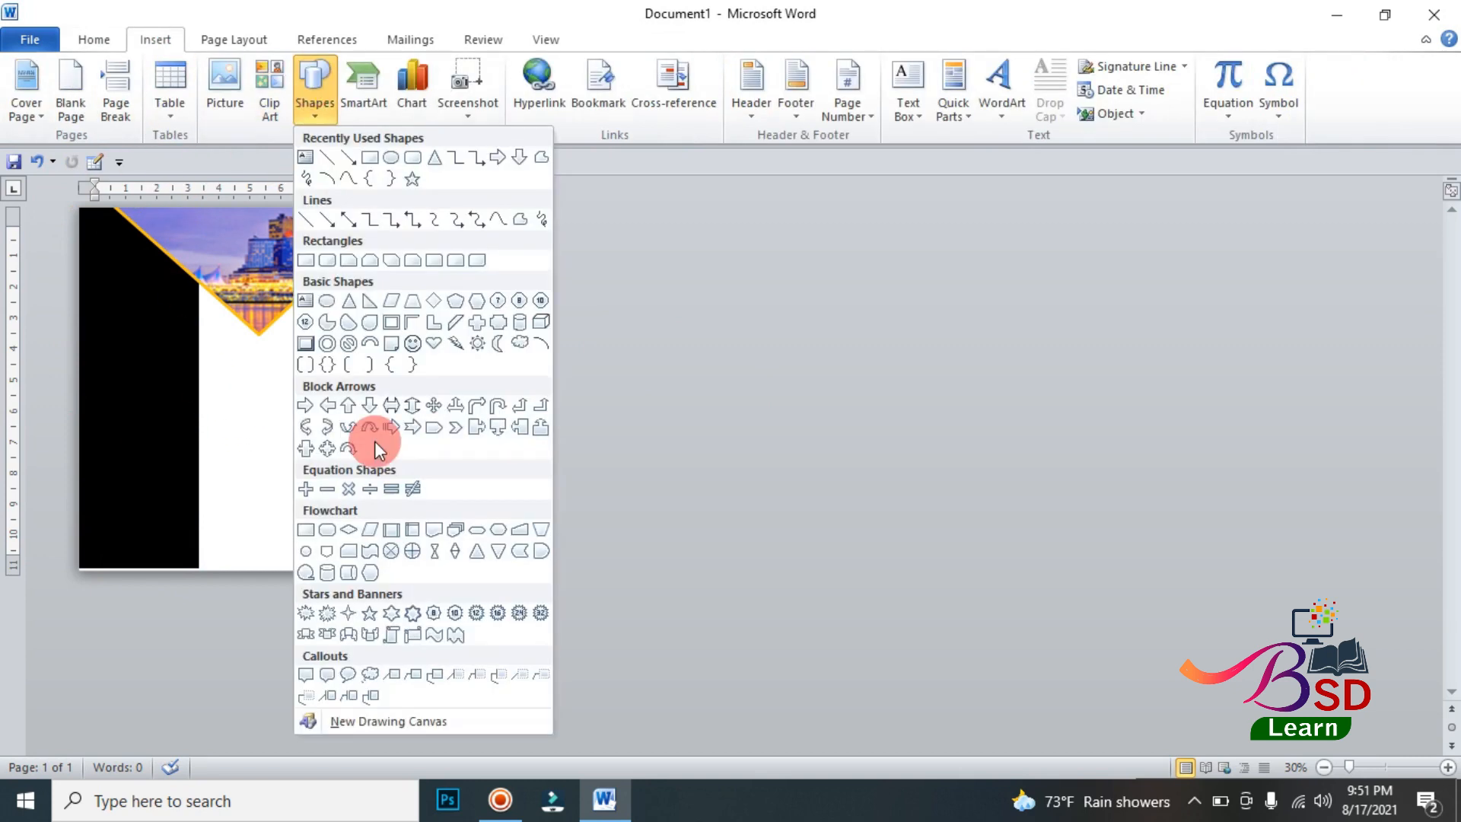
pyautogui.click(303, 261)
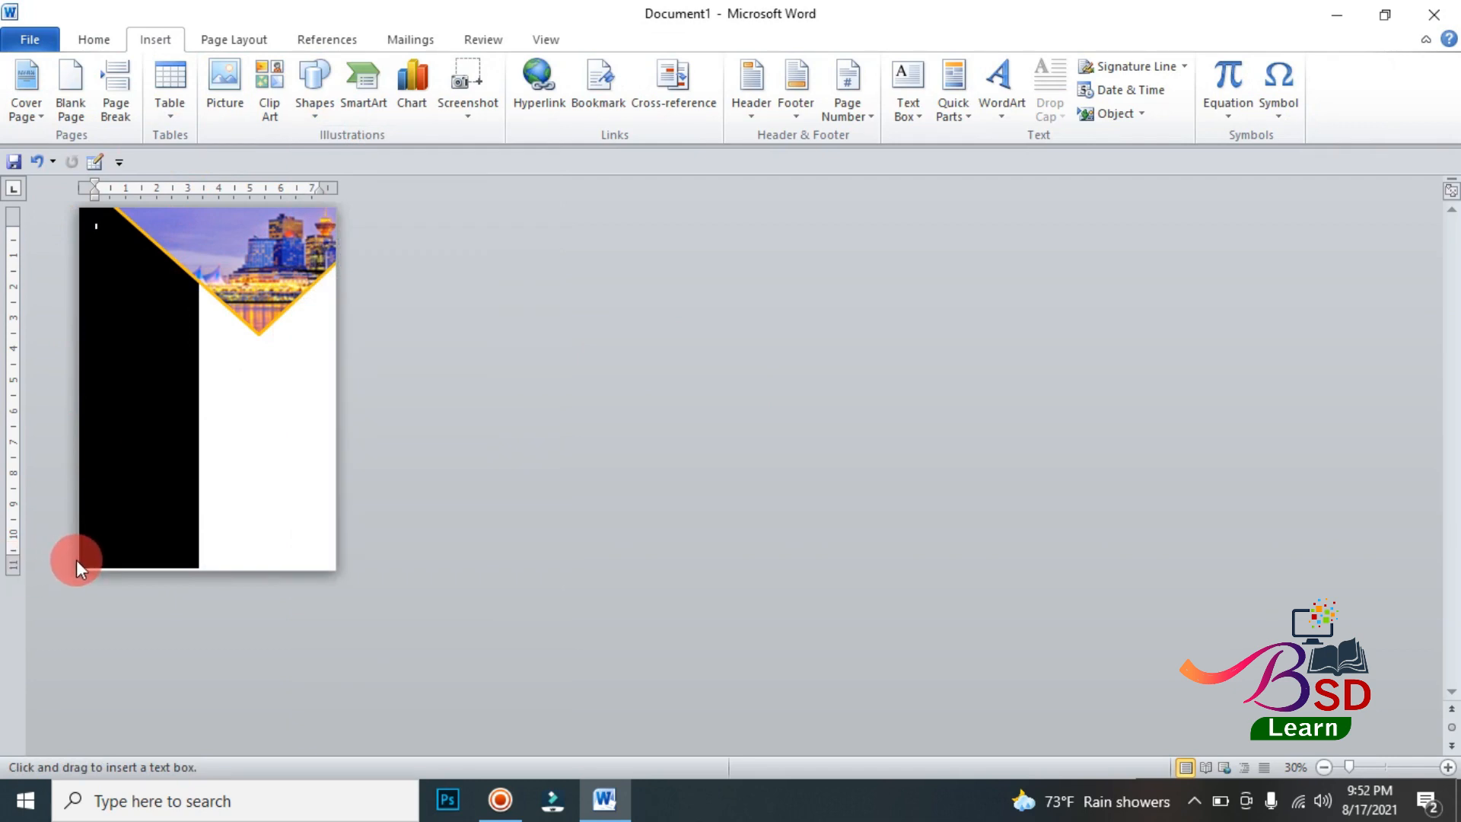
pyautogui.moveTo(76, 560)
pyautogui.mouseDown()
pyautogui.moveTo(180, 581)
pyautogui.moveTo(338, 575)
pyautogui.mouseUp()
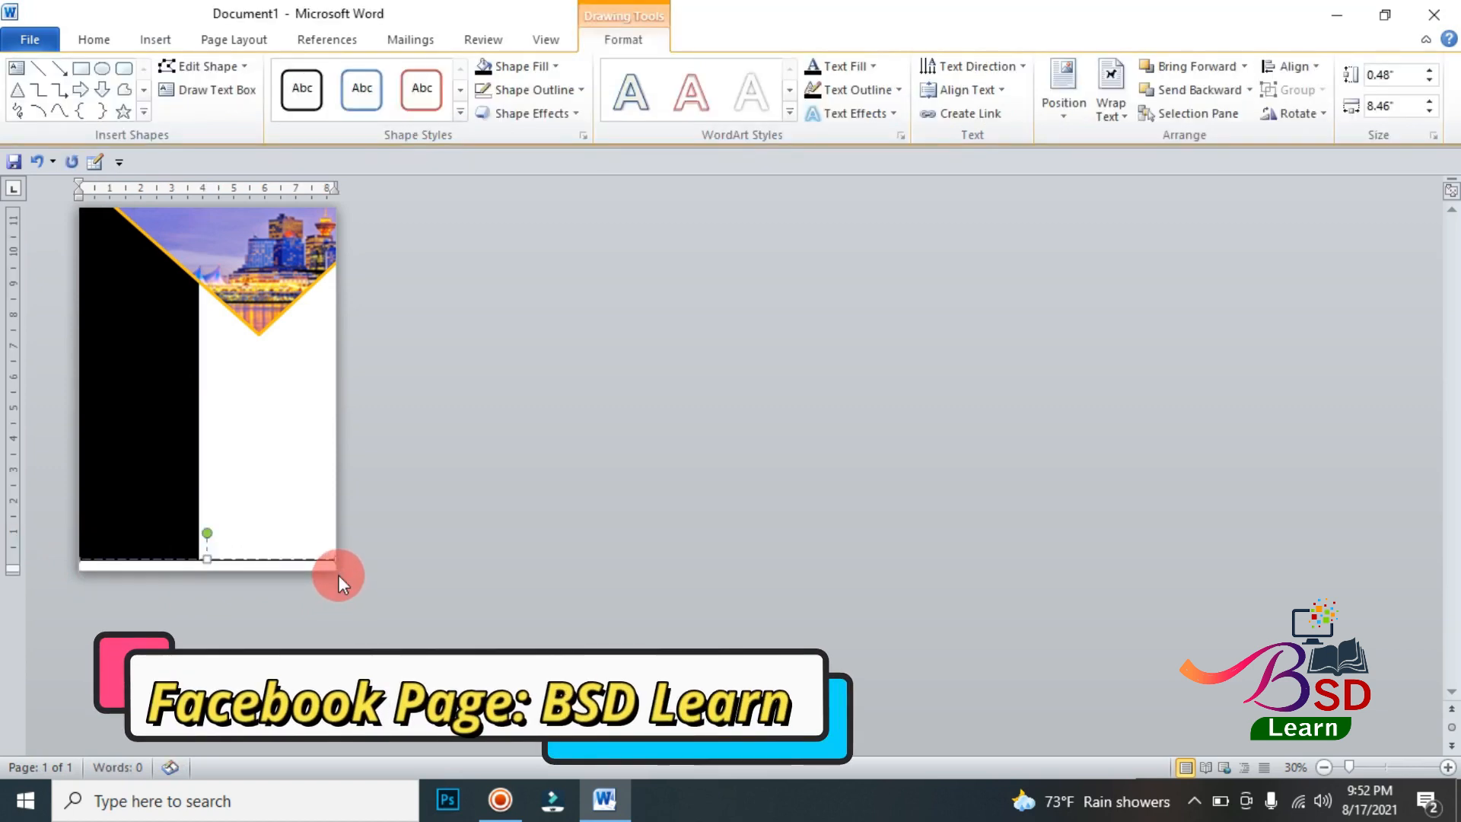
pyautogui.click(558, 69)
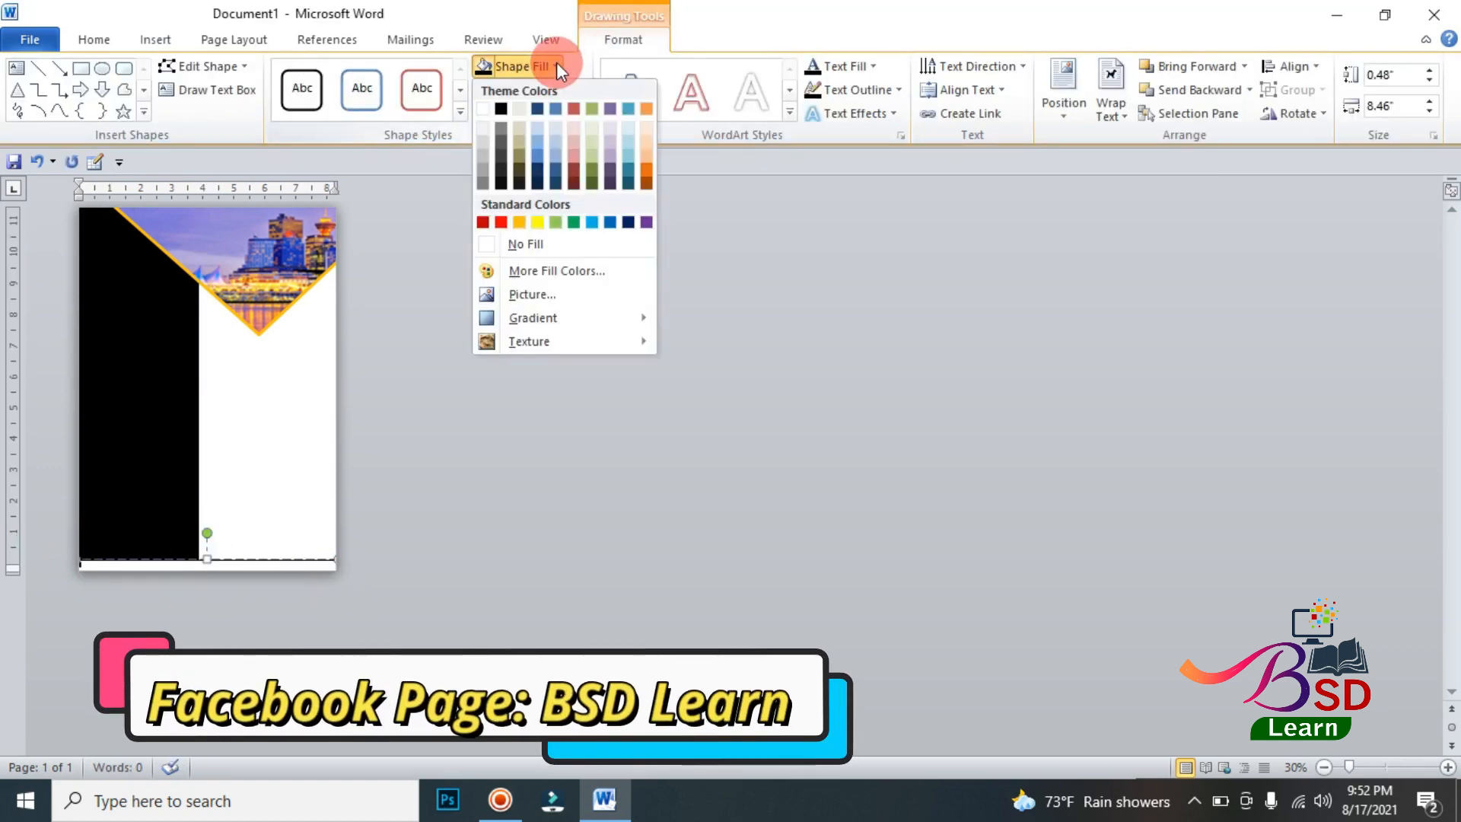
pyautogui.click(518, 220)
pyautogui.click(486, 387)
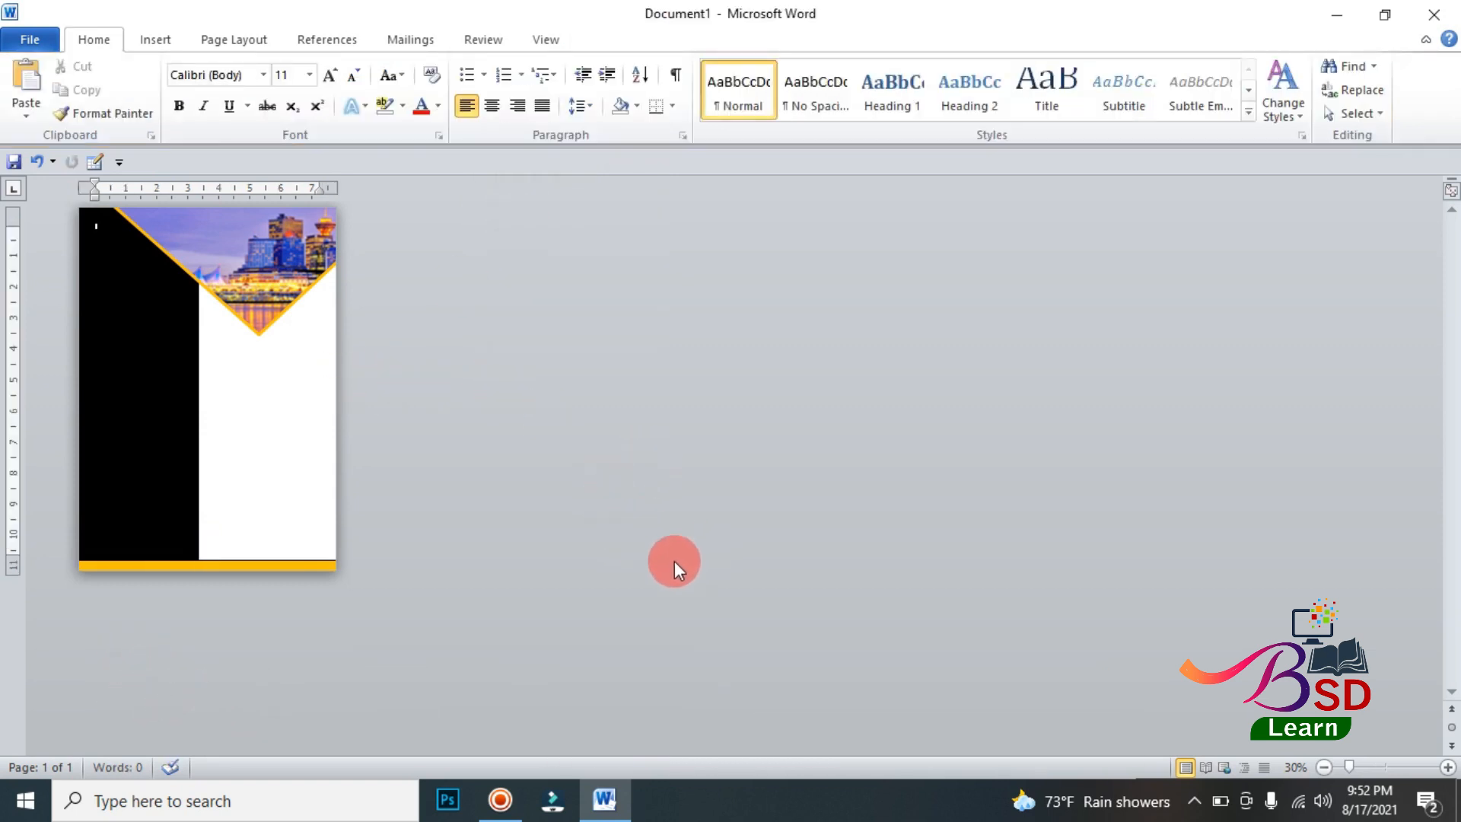
# Step: Add a text box reading COMPANY over the top of the skyline picture, sized about 1.94" wide and 0.86" high
pyautogui.scroll(8, 674, 560)
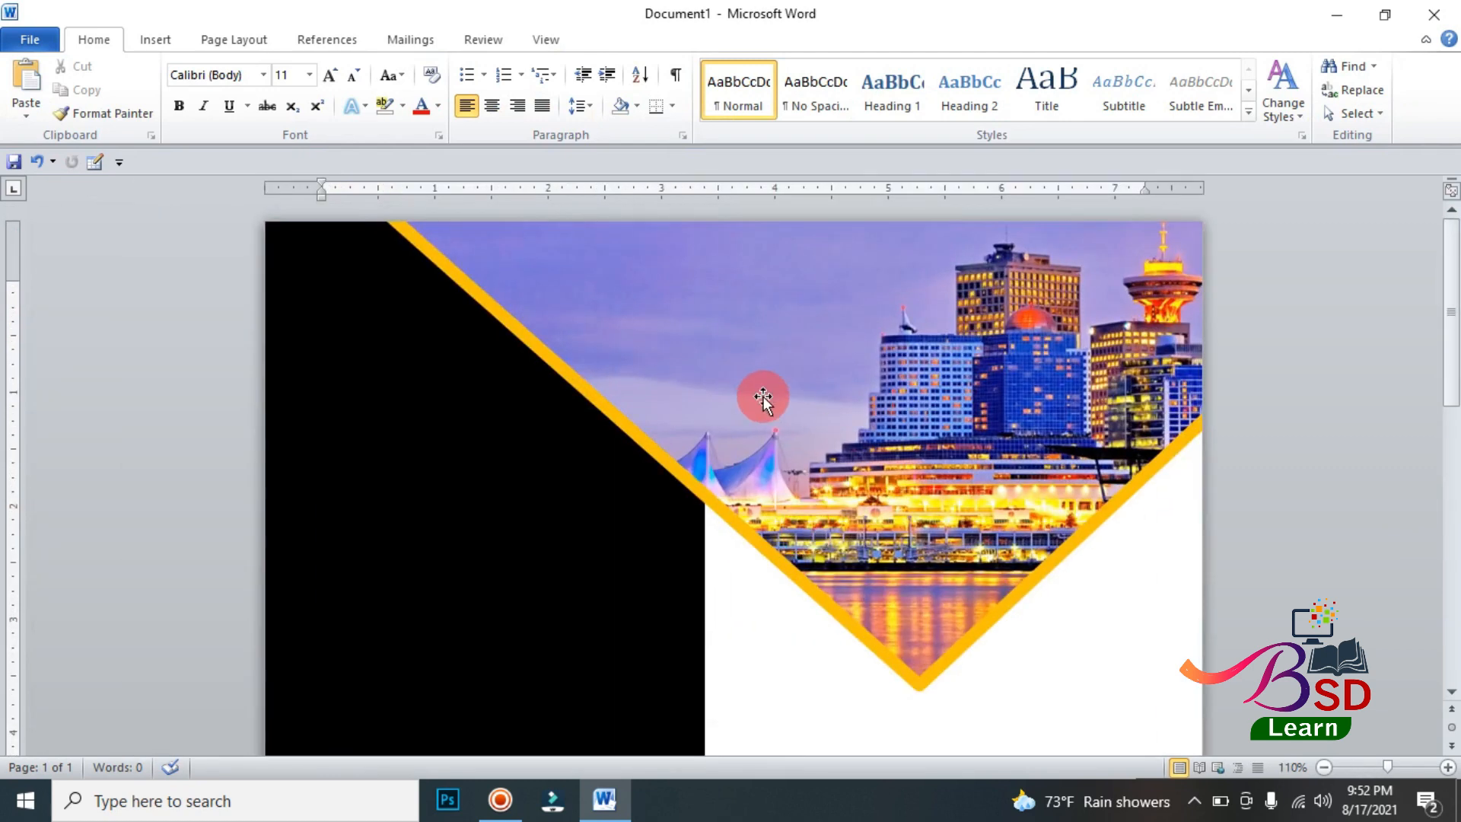
pyautogui.click(163, 38)
pyautogui.click(312, 82)
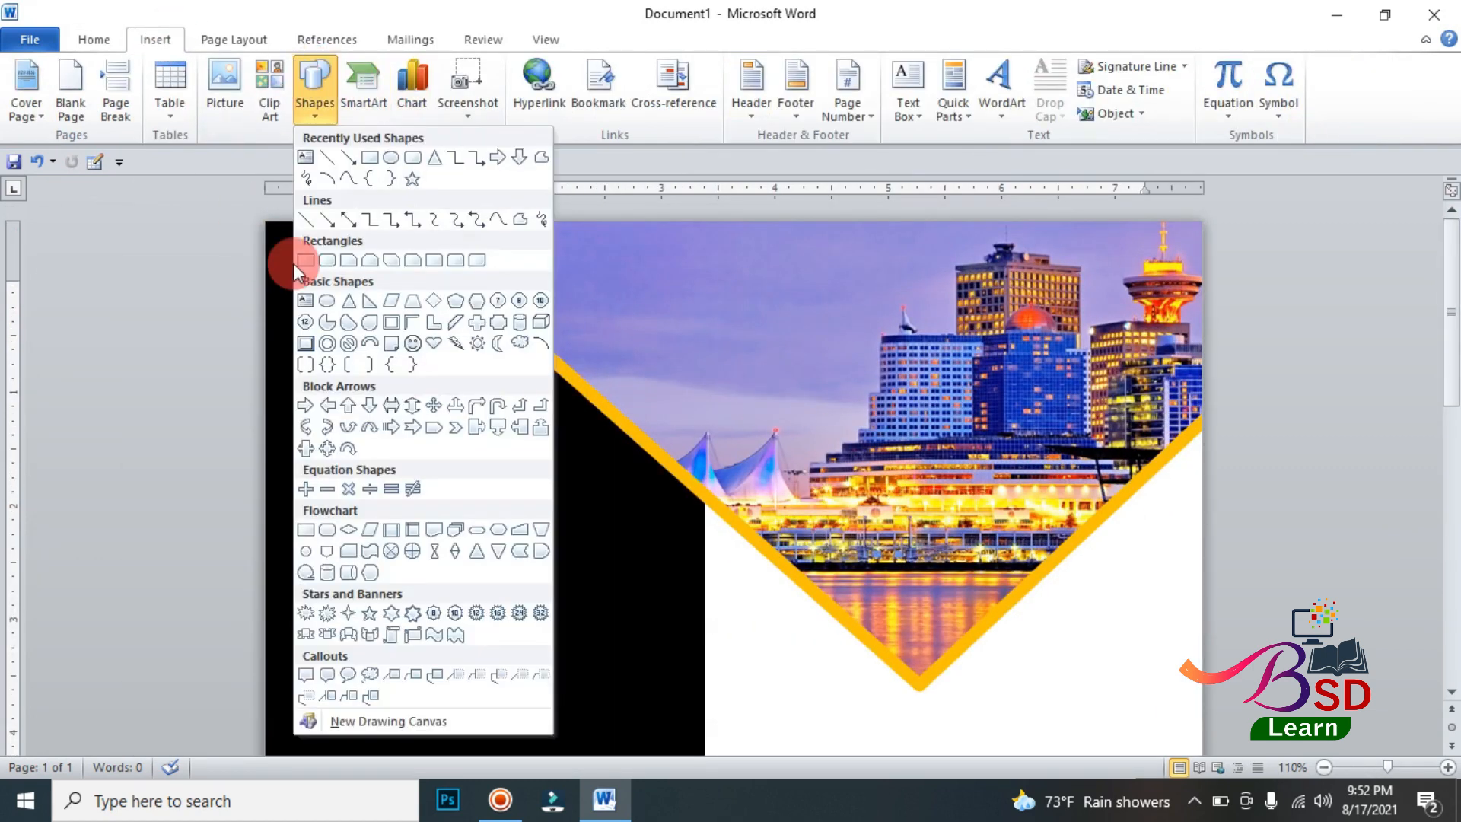
pyautogui.click(310, 300)
pyautogui.moveTo(470, 235)
pyautogui.mouseDown()
pyautogui.moveTo(708, 352)
pyautogui.moveTo(895, 332)
pyautogui.mouseUp()
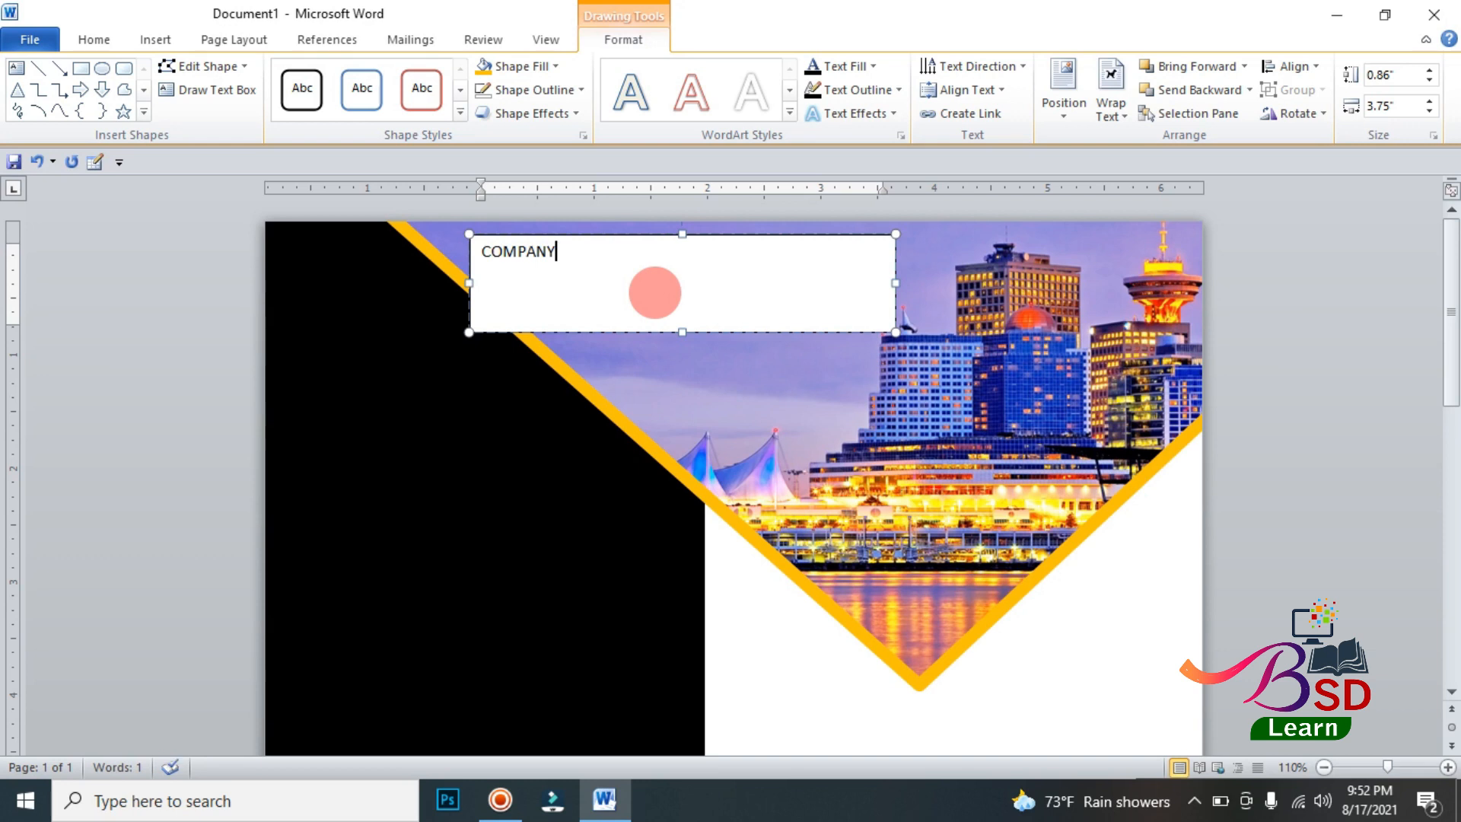
pyautogui.moveTo(892, 281); pyautogui.dragTo(691, 280)
pyautogui.moveTo(574, 335)
pyautogui.mouseDown()
pyautogui.moveTo(576, 312)
pyautogui.moveTo(585, 327)
pyautogui.mouseUp()
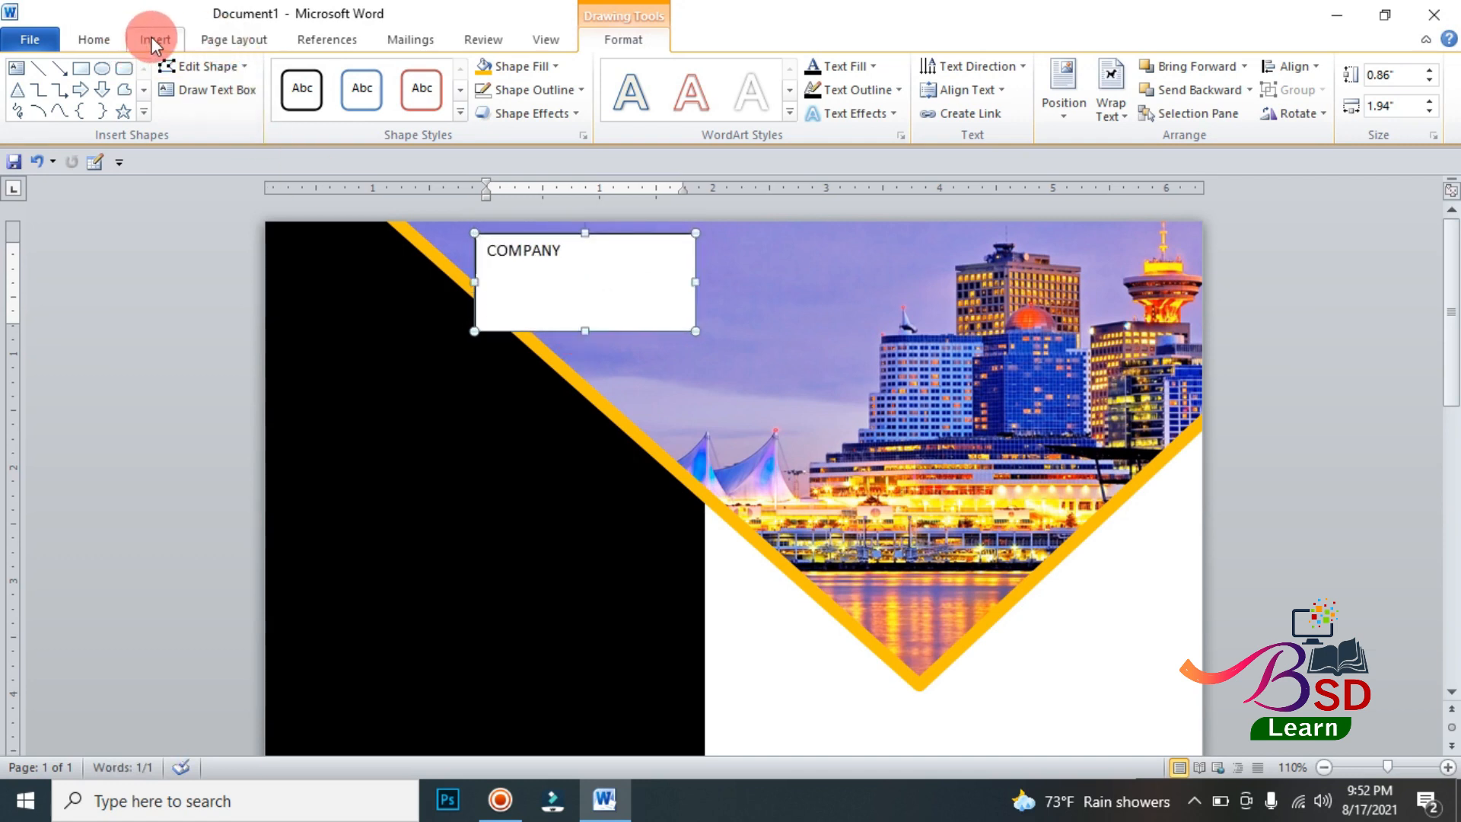
# Step: Format COMPANY as bold 26 pt Times New Roman and resize its text box to fit closely around the word
pyautogui.click(112, 42)
pyautogui.click(263, 74)
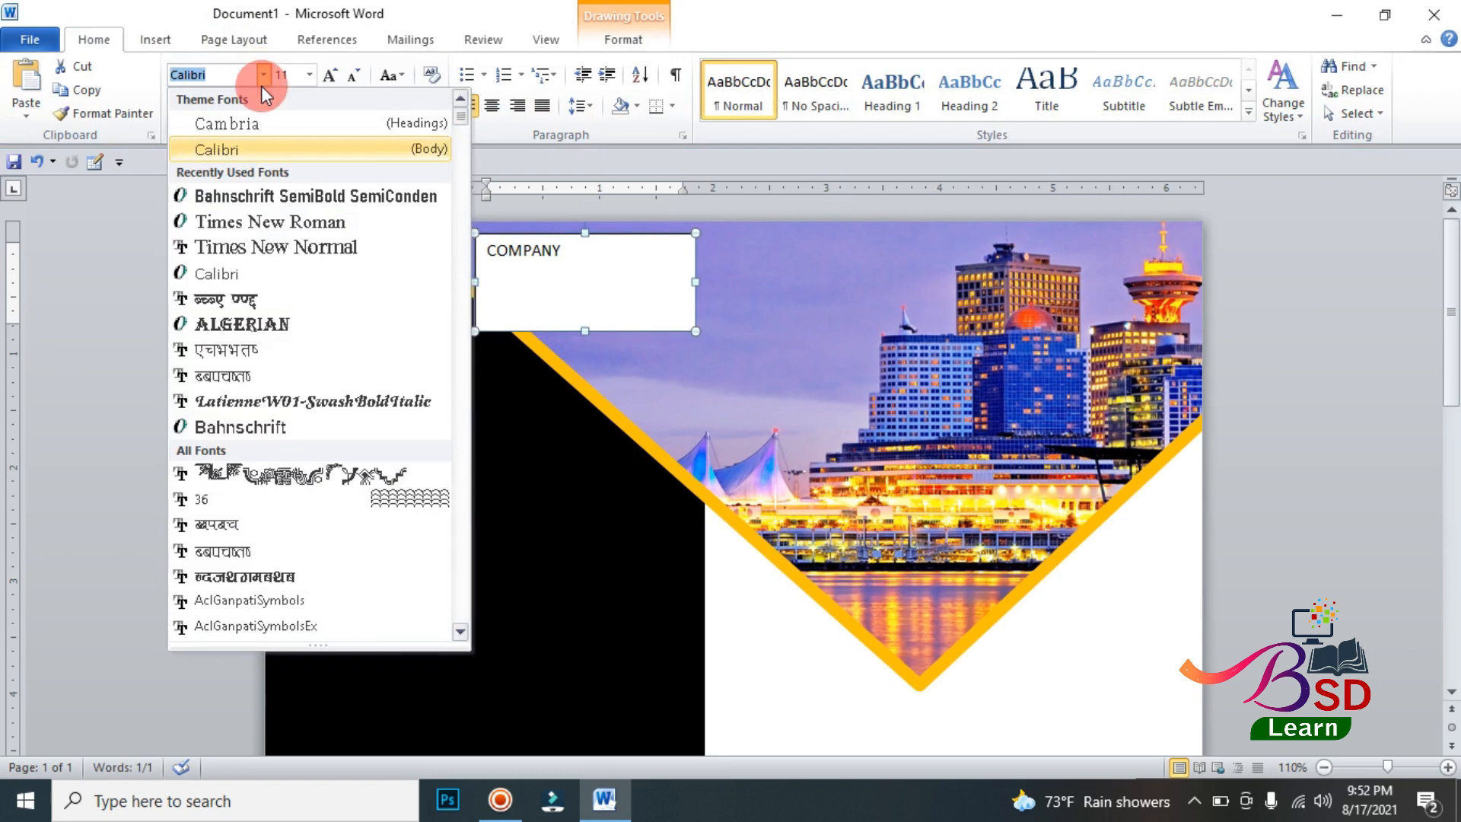
pyautogui.click(280, 219)
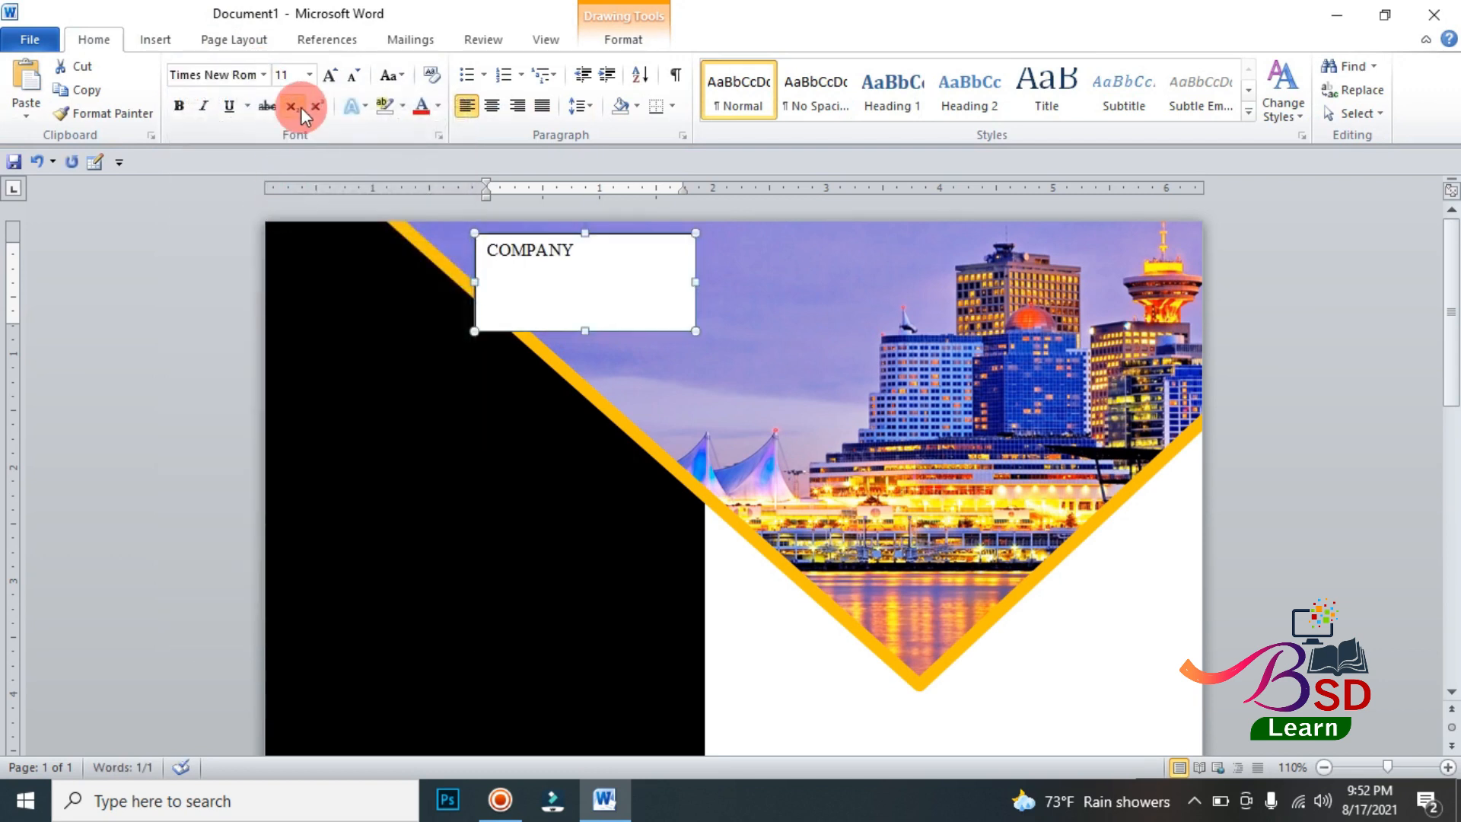
pyautogui.click(328, 74)
pyautogui.click(328, 74)
pyautogui.click(328, 75)
pyautogui.click(328, 74)
pyautogui.click(328, 74)
pyautogui.click(328, 74)
pyautogui.click(328, 75)
pyautogui.click(328, 74)
pyautogui.moveTo(695, 282); pyautogui.dragTo(717, 281)
pyautogui.moveTo(592, 331); pyautogui.dragTo(596, 297)
pyautogui.click(182, 107)
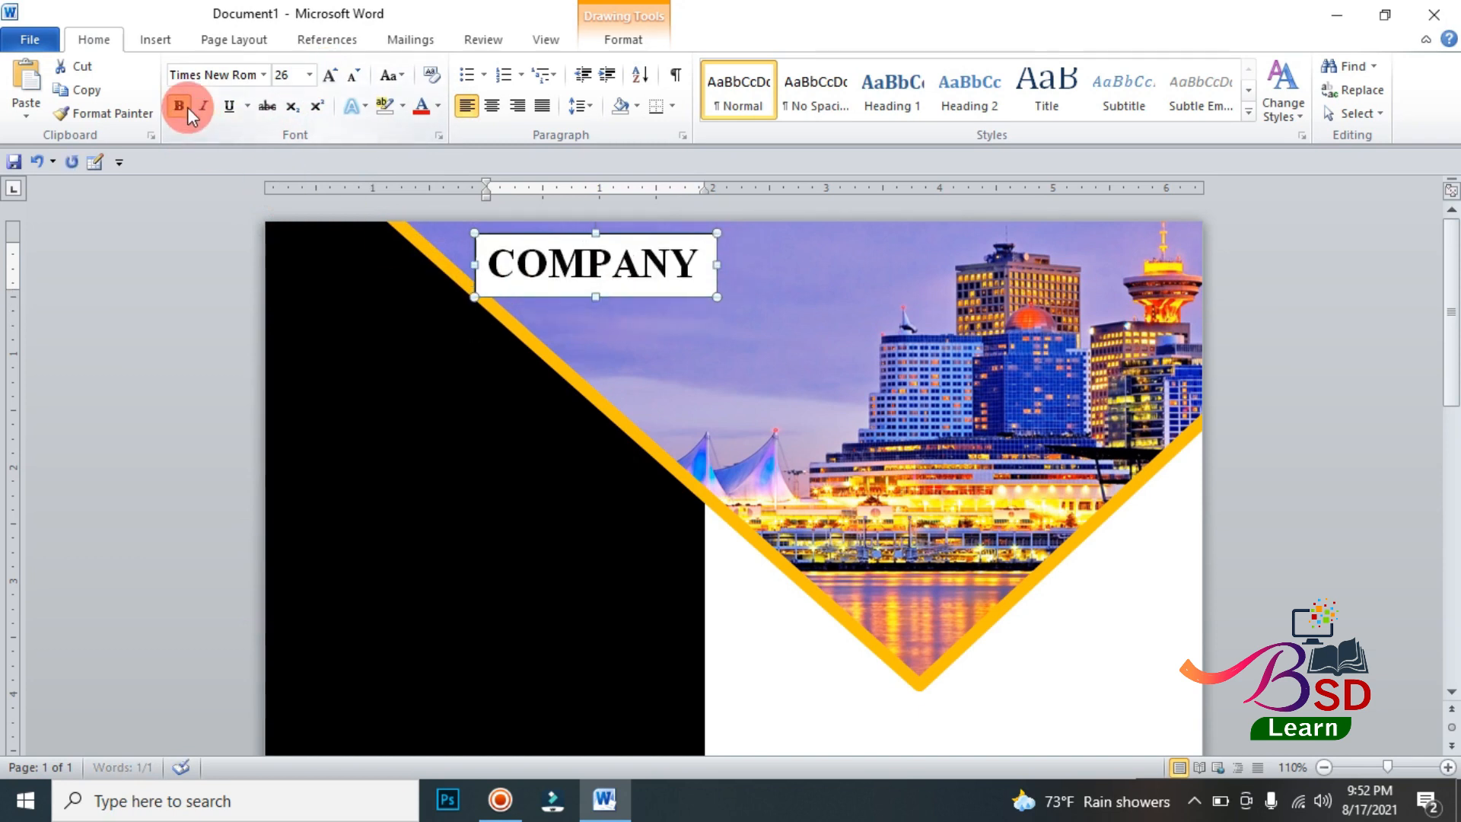
# Step: Increase the COMPANY text to 48 pt and enlarge its box to about 3.37" wide and 0.88" high
pyautogui.moveTo(717, 267); pyautogui.dragTo(735, 264)
pyautogui.click(329, 75)
pyautogui.click(329, 75)
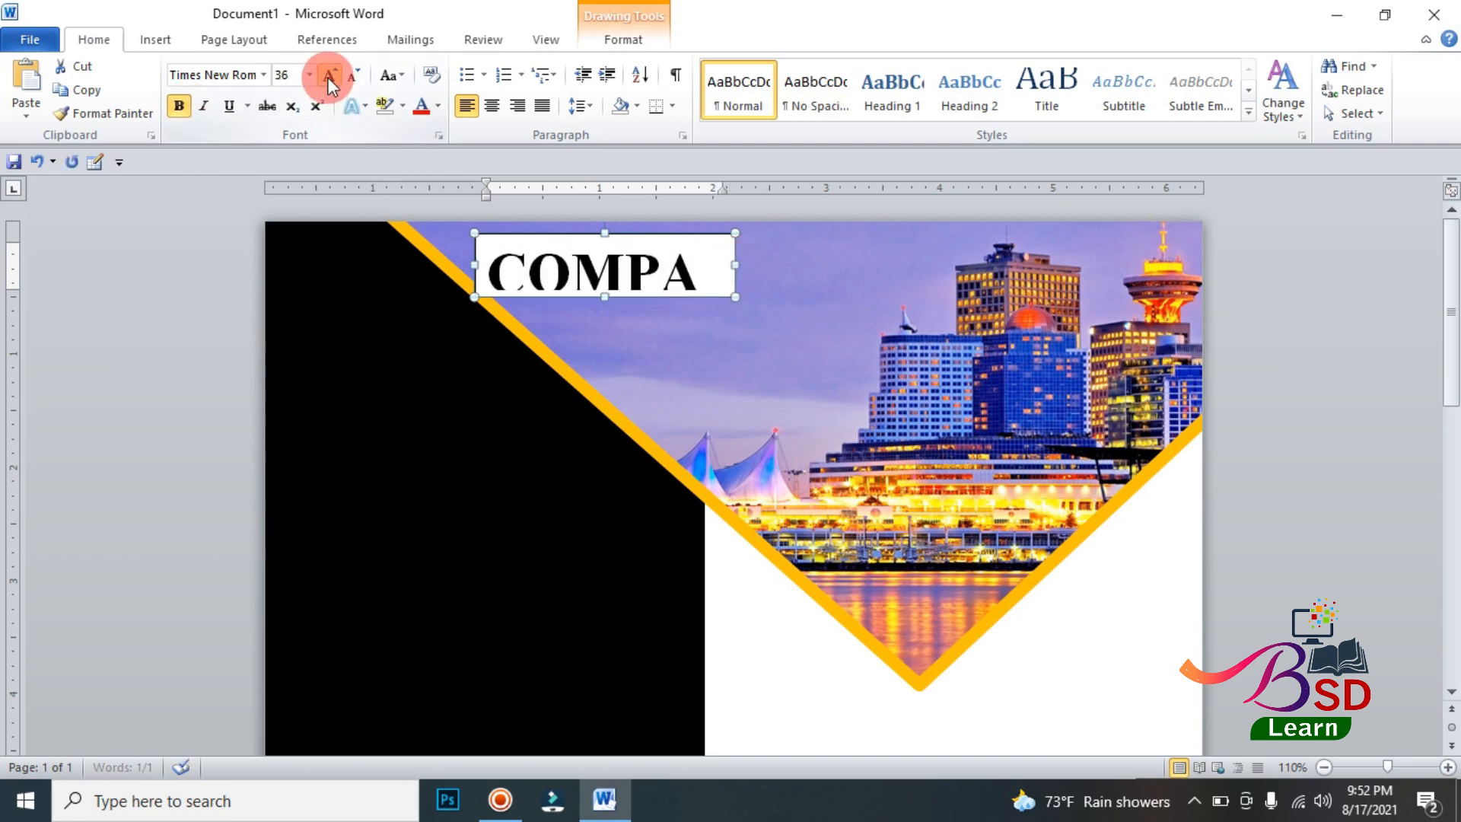
pyautogui.click(329, 75)
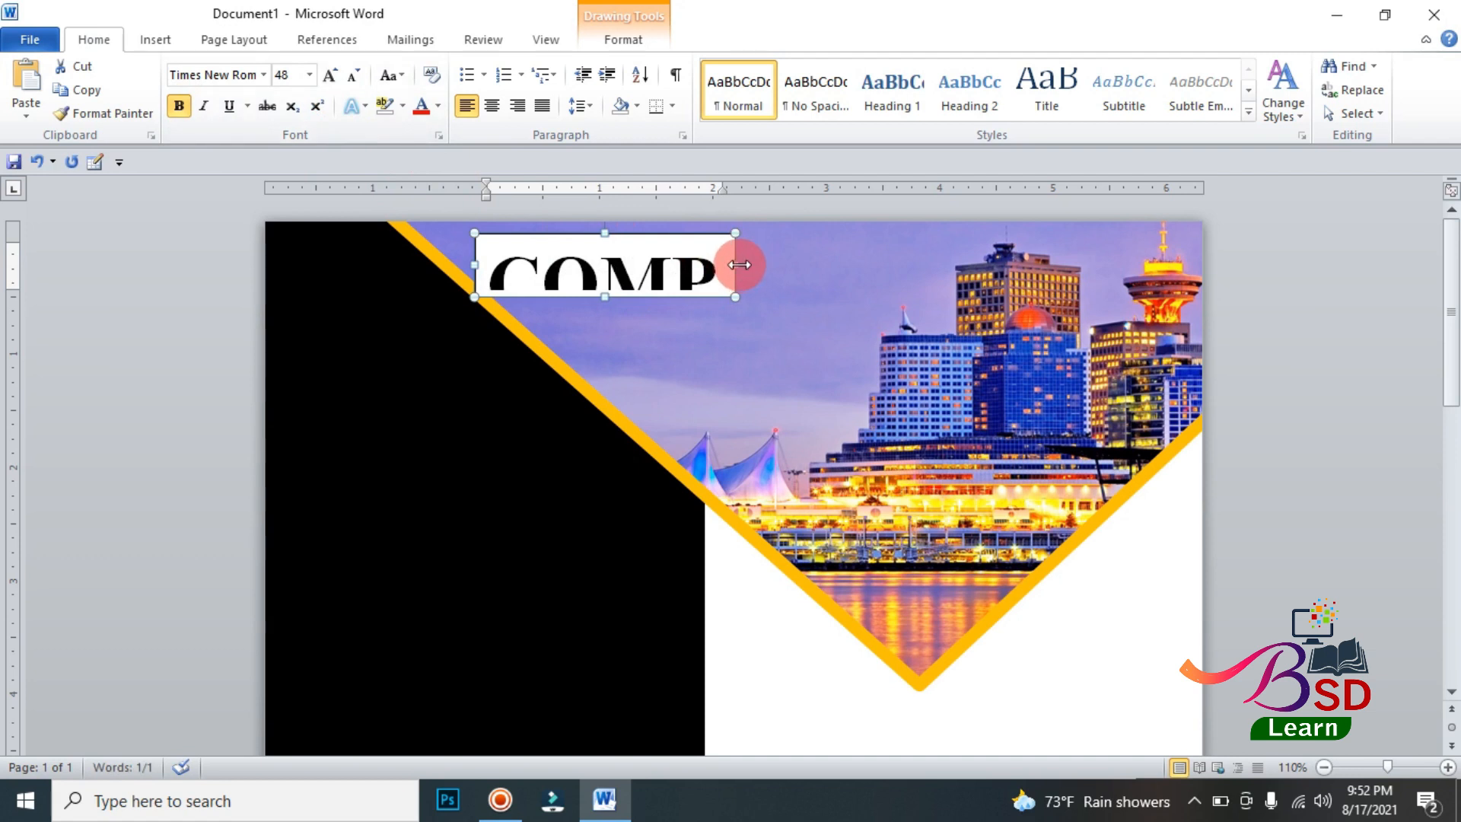
pyautogui.moveTo(744, 267); pyautogui.dragTo(809, 265)
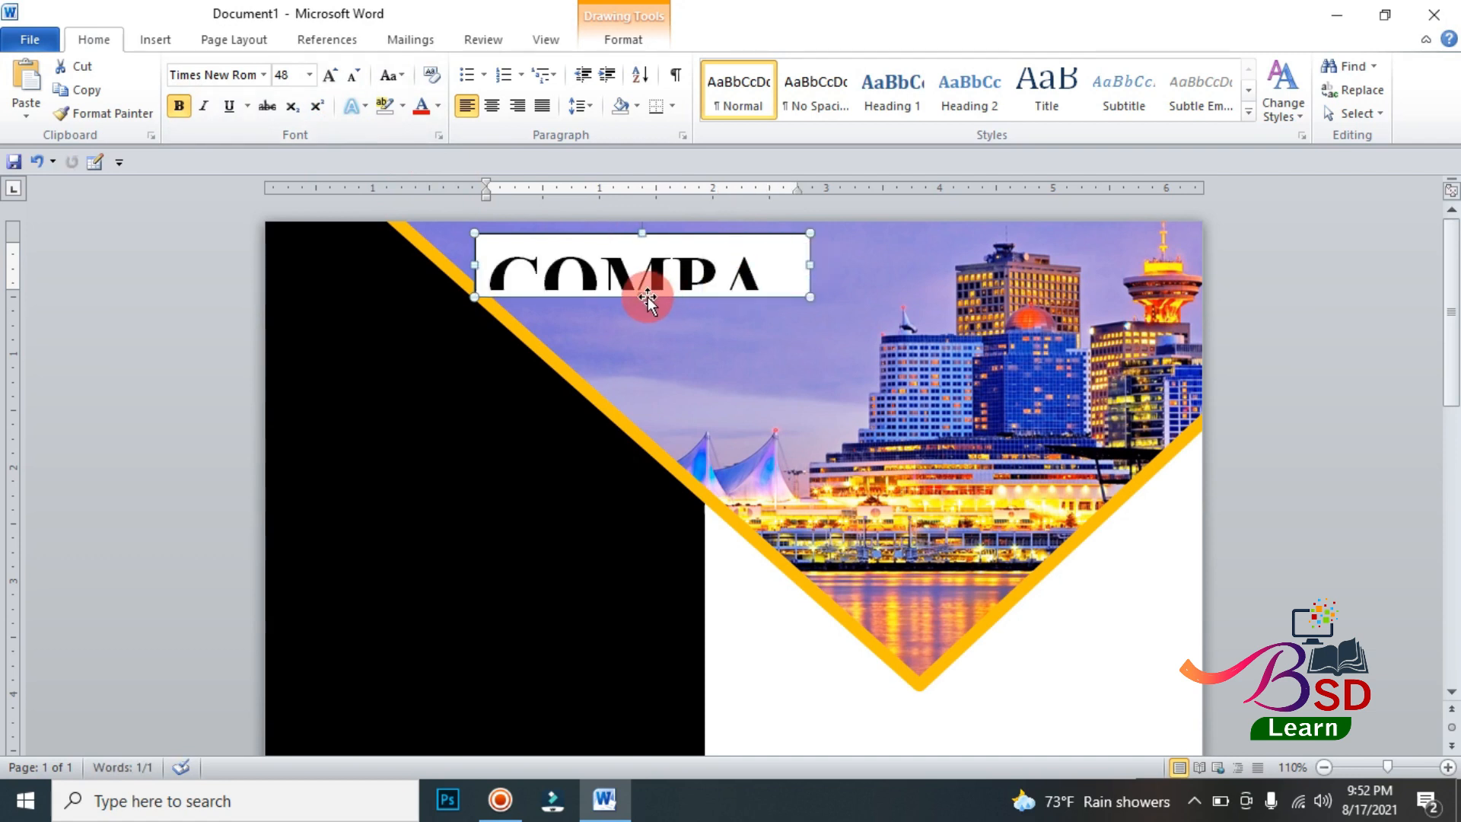
pyautogui.moveTo(644, 297); pyautogui.dragTo(644, 320)
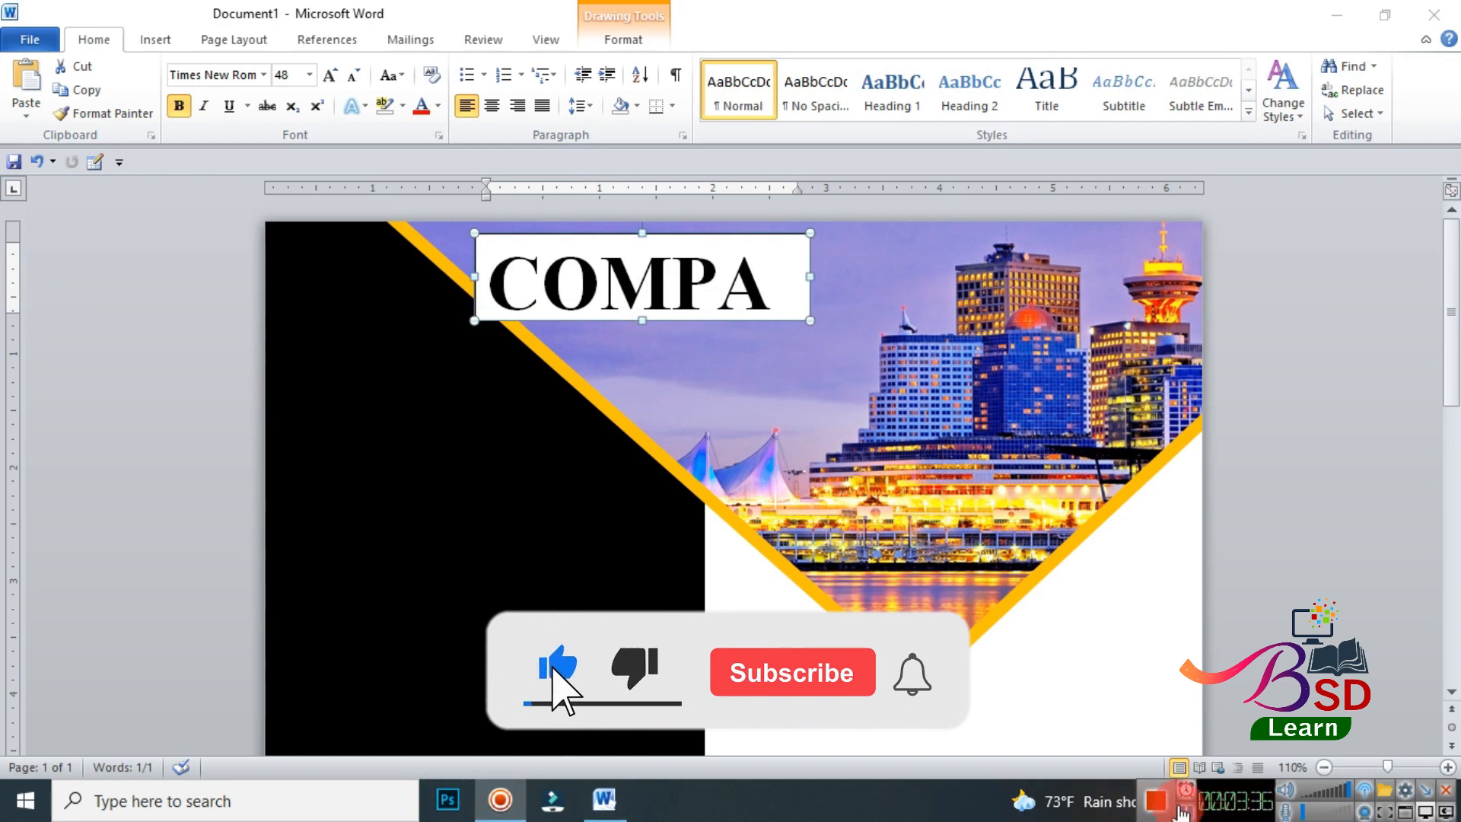
pyautogui.click(810, 276)
pyautogui.moveTo(809, 277); pyautogui.dragTo(858, 276)
pyautogui.click(516, 800)
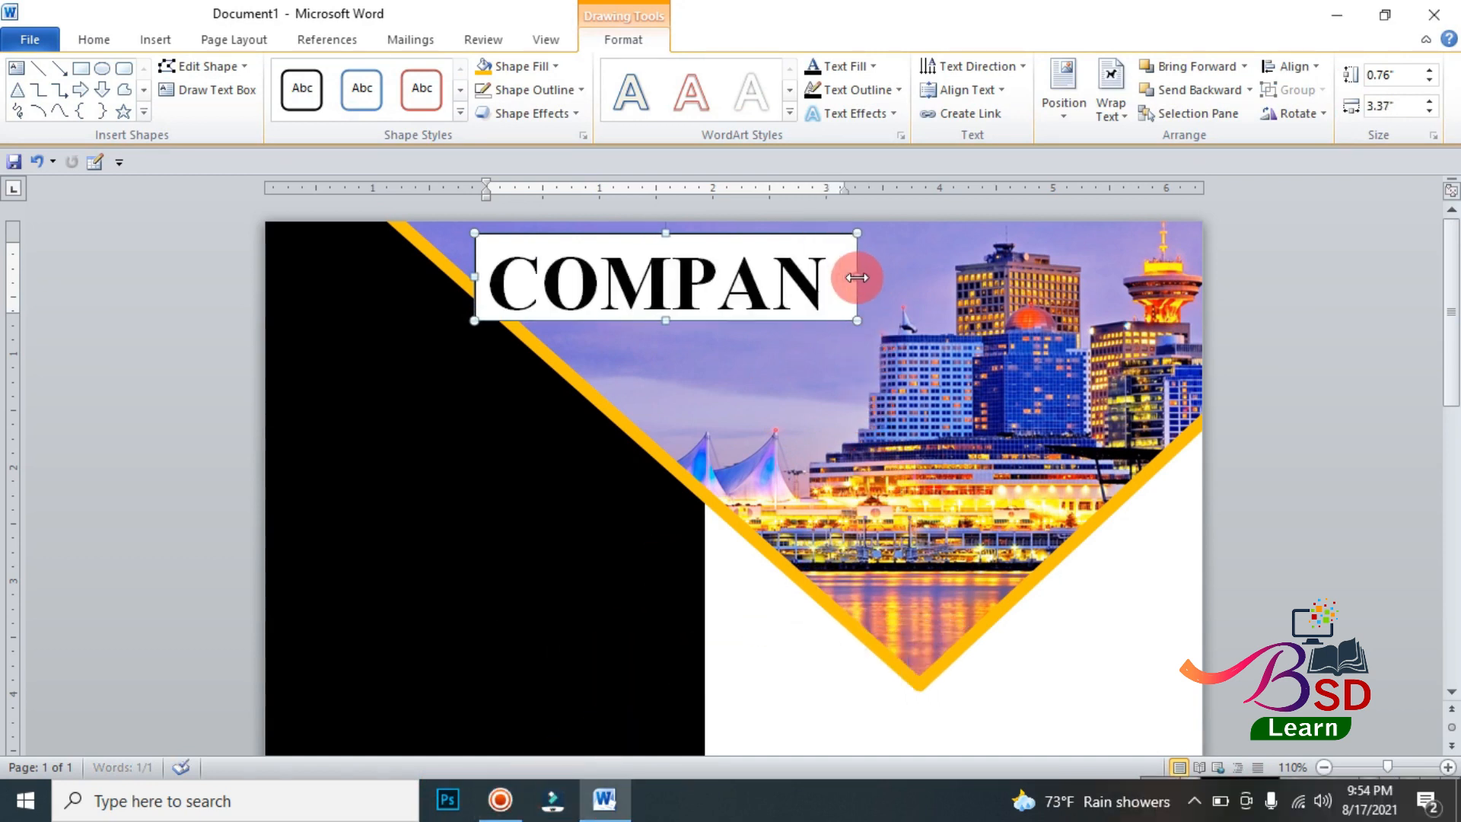
pyautogui.moveTo(666, 324); pyautogui.dragTo(665, 333)
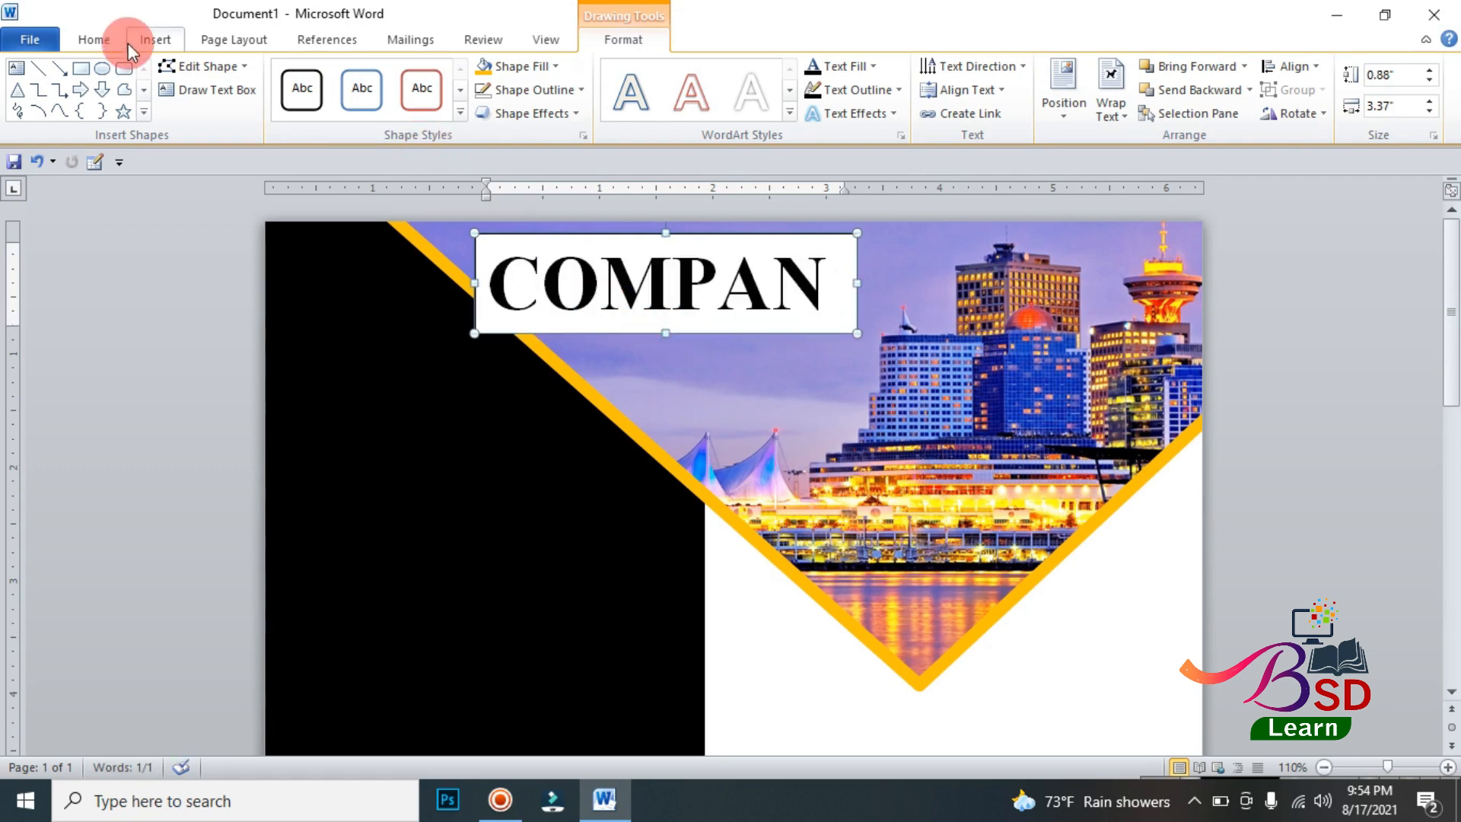
# Step: Increase the COMPANY text to 72 pt and enlarge its text box to about 1.04" high
pyautogui.click(102, 35)
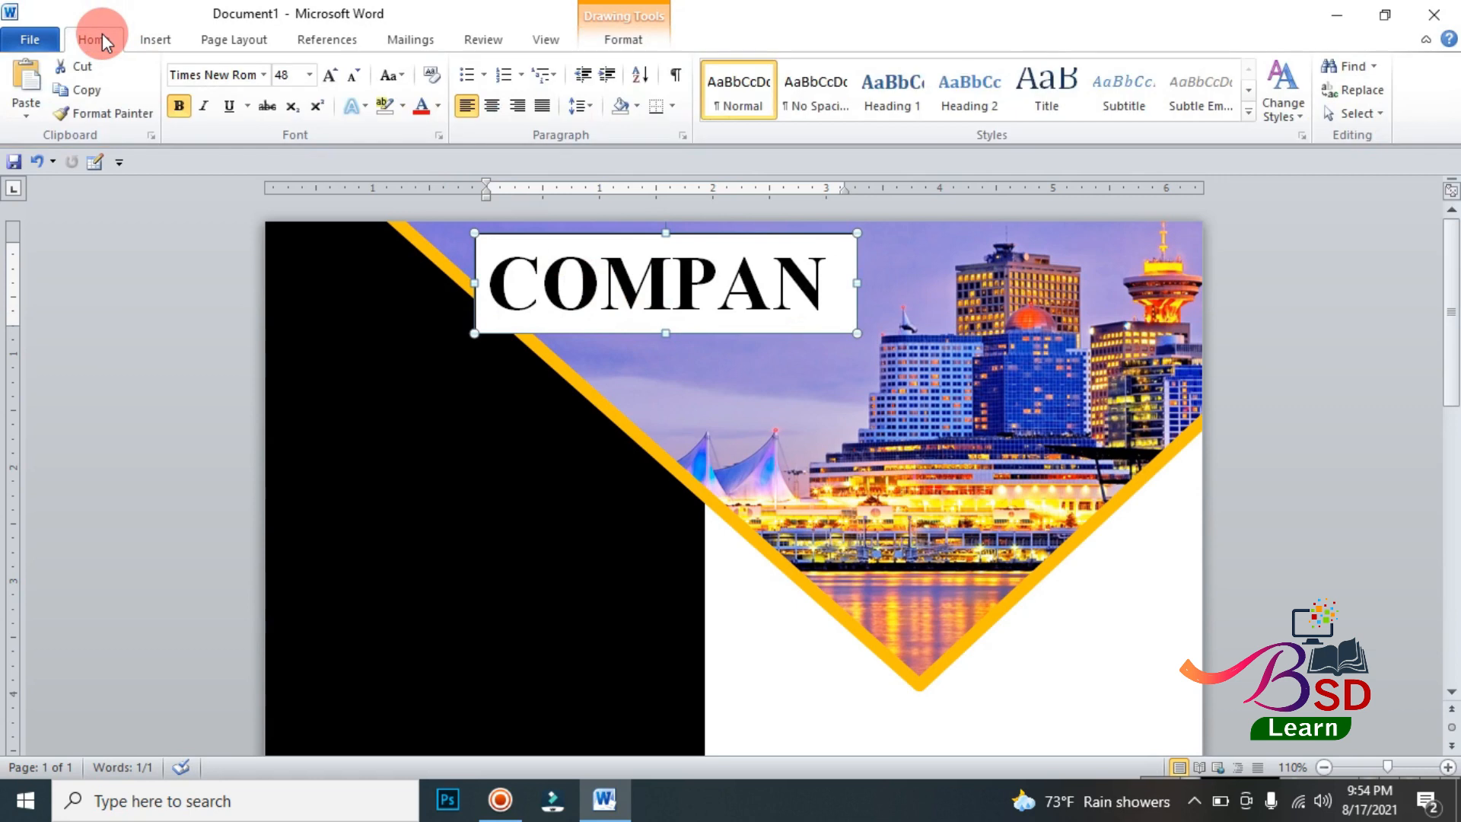
pyautogui.click(329, 76)
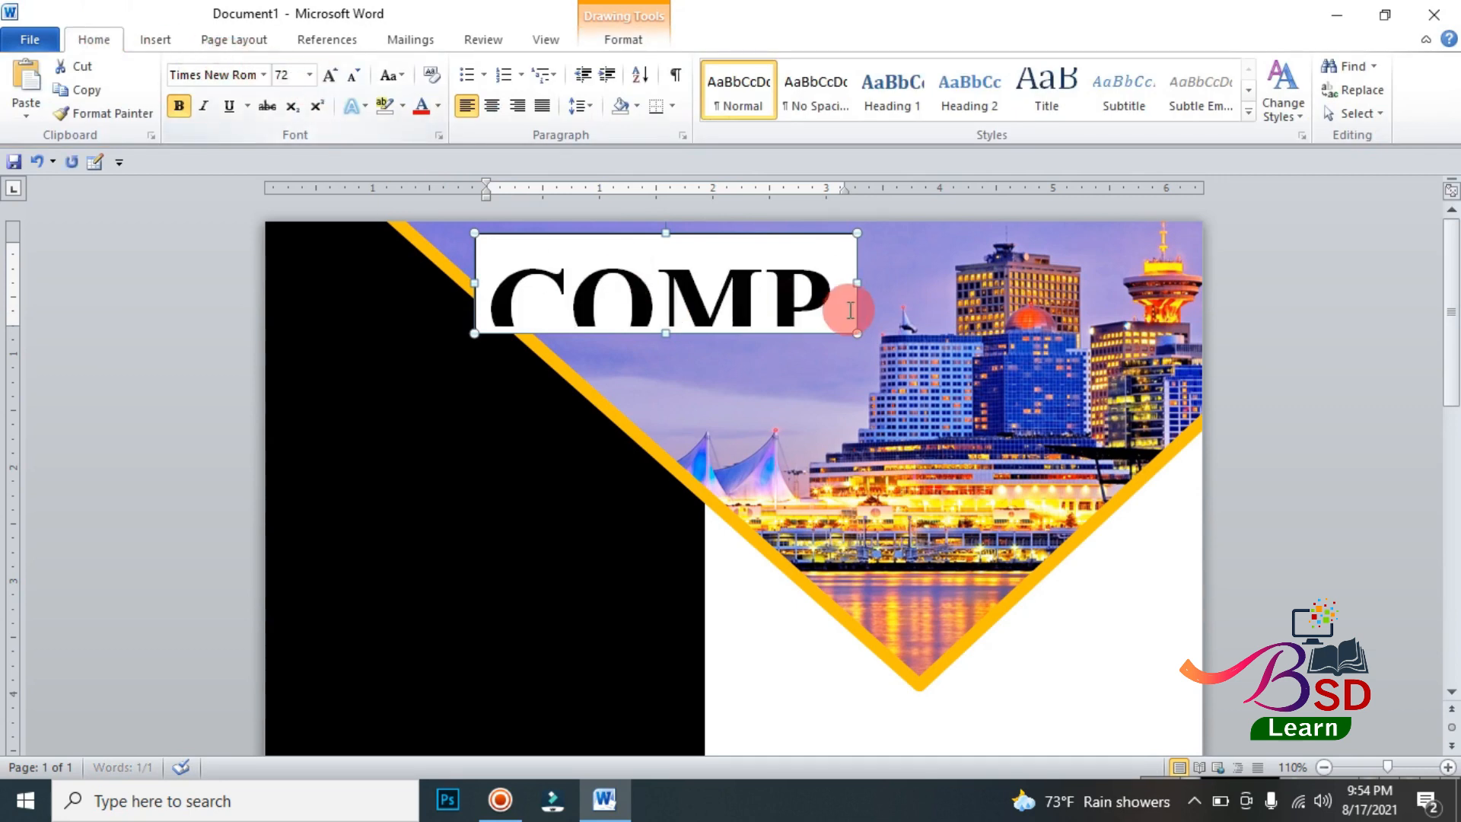
pyautogui.moveTo(857, 288); pyautogui.dragTo(933, 283)
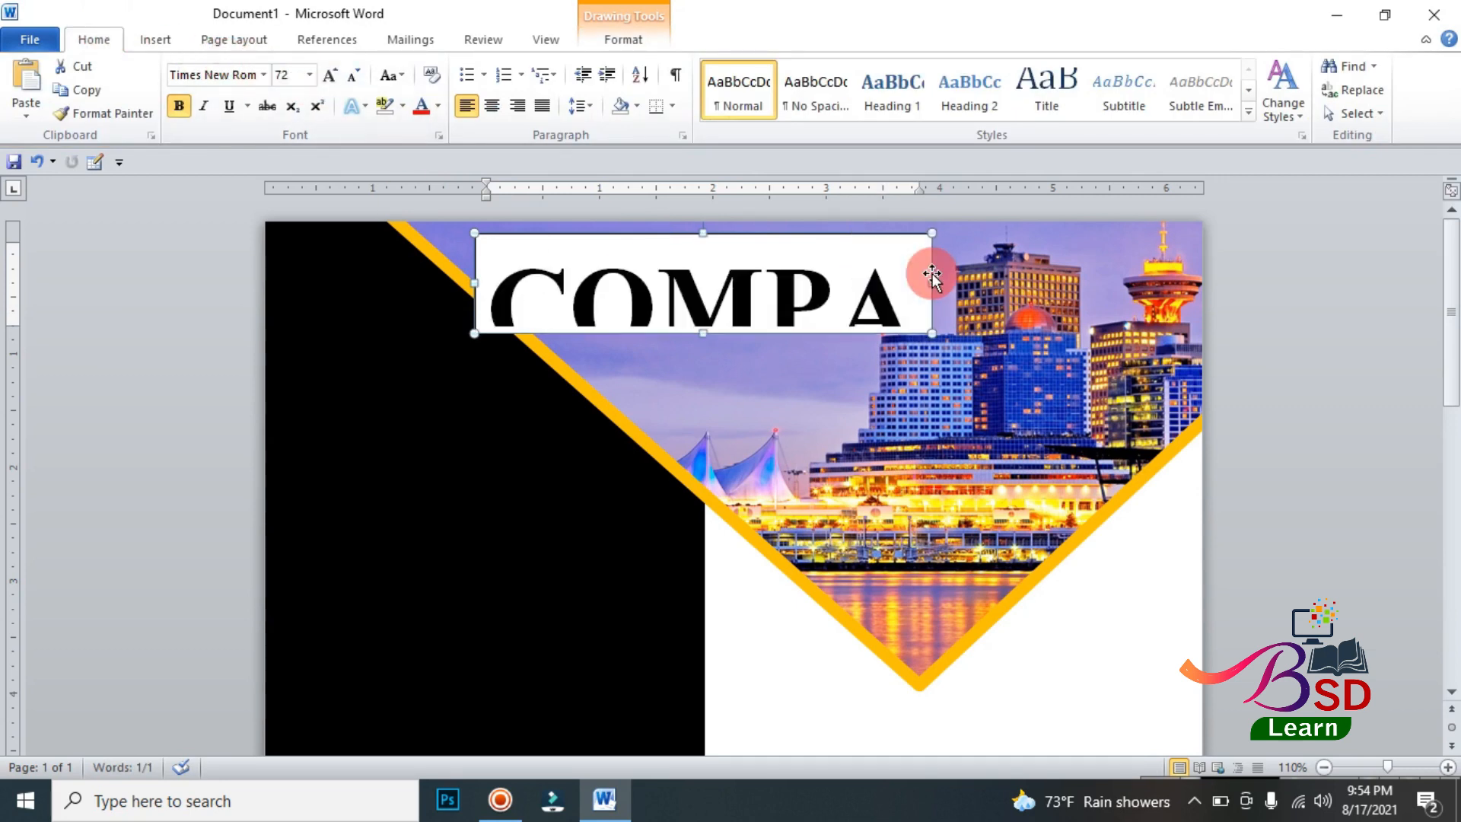
pyautogui.moveTo(703, 333); pyautogui.dragTo(706, 351)
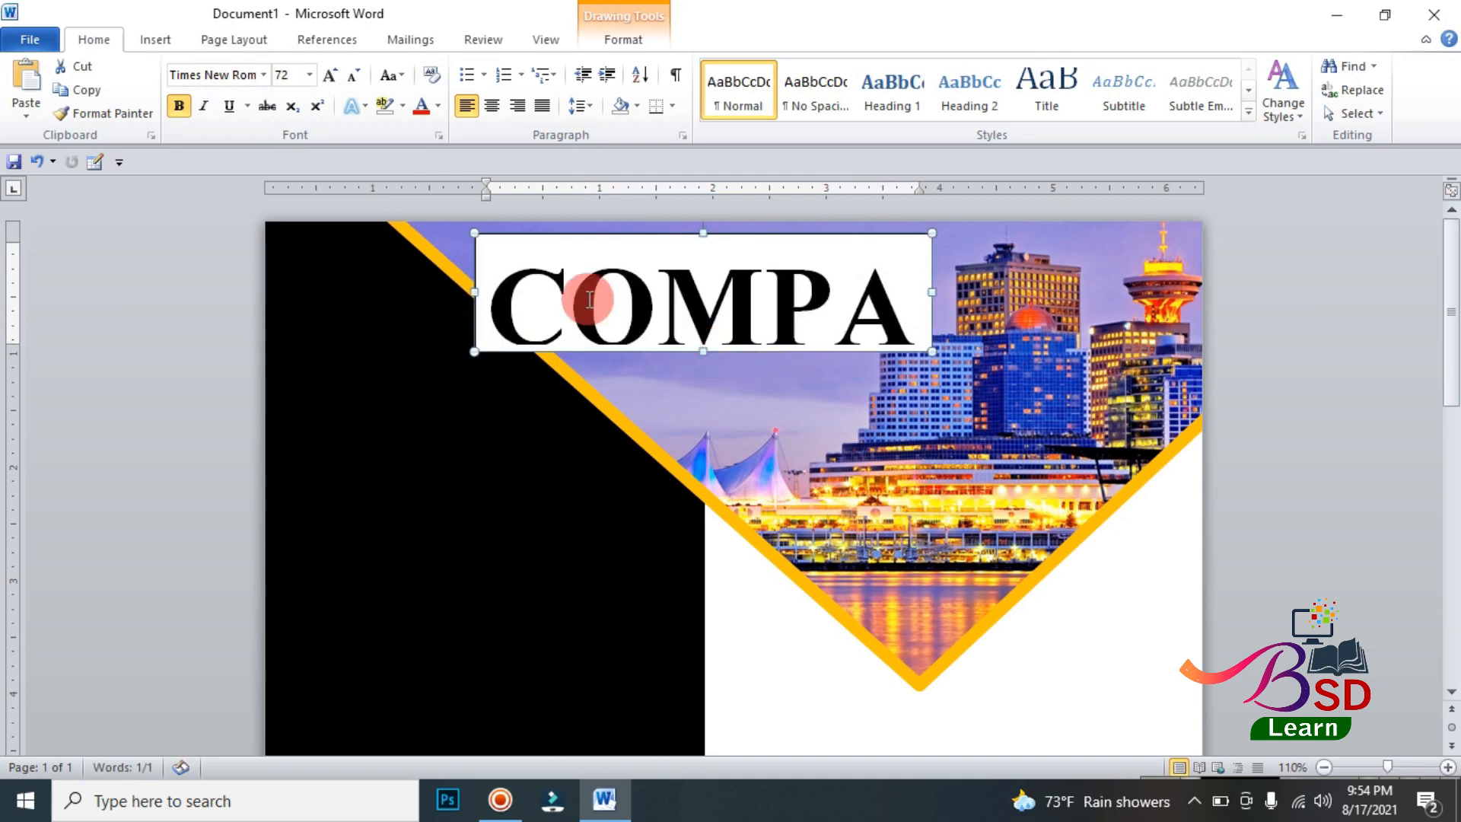
# Step: Set the COMPANY text to 65 pt and widen its box to about 5.18" so the whole word fits
pyautogui.click(293, 74)
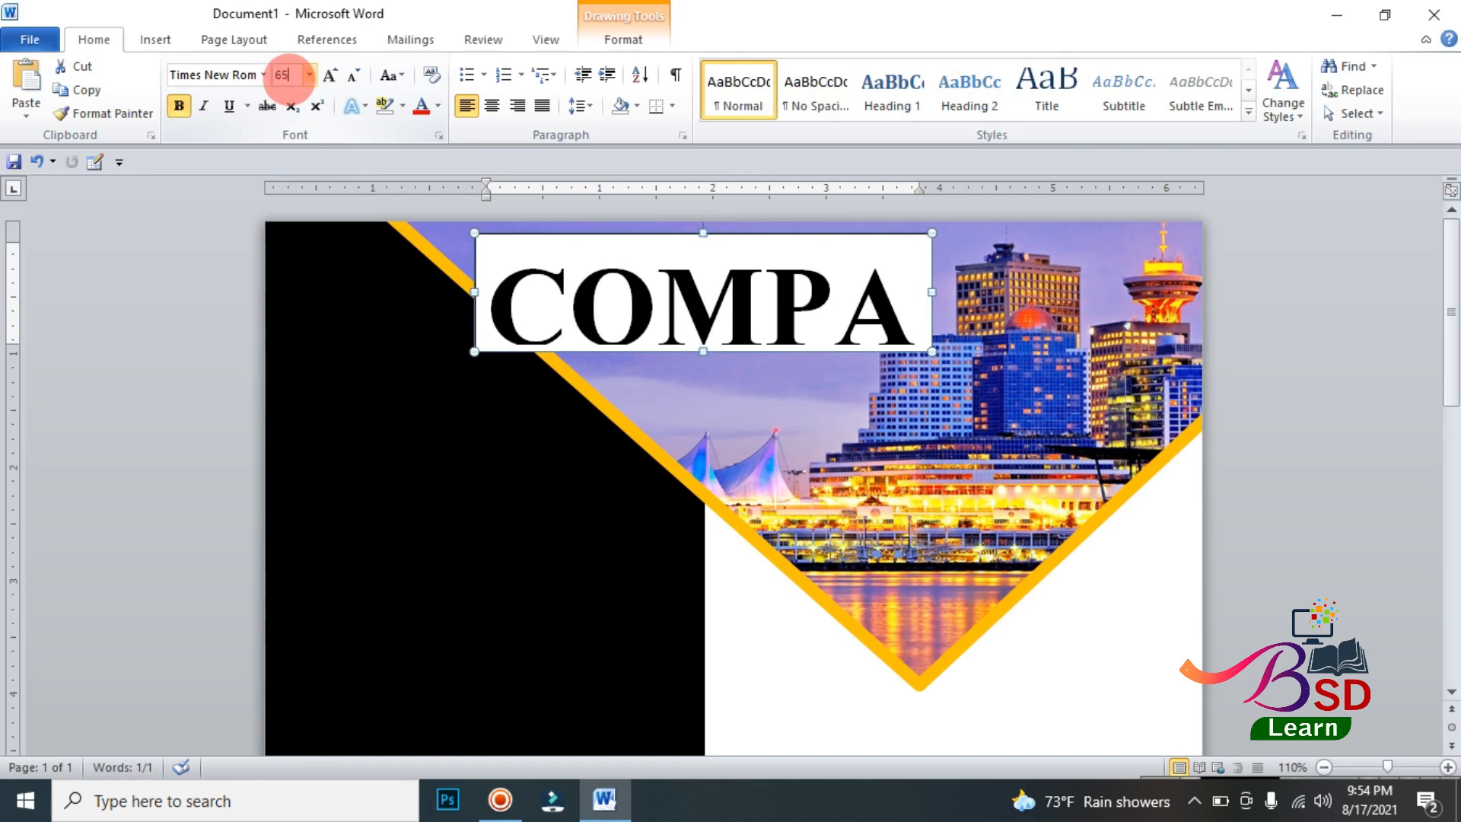
pyautogui.press('Return')
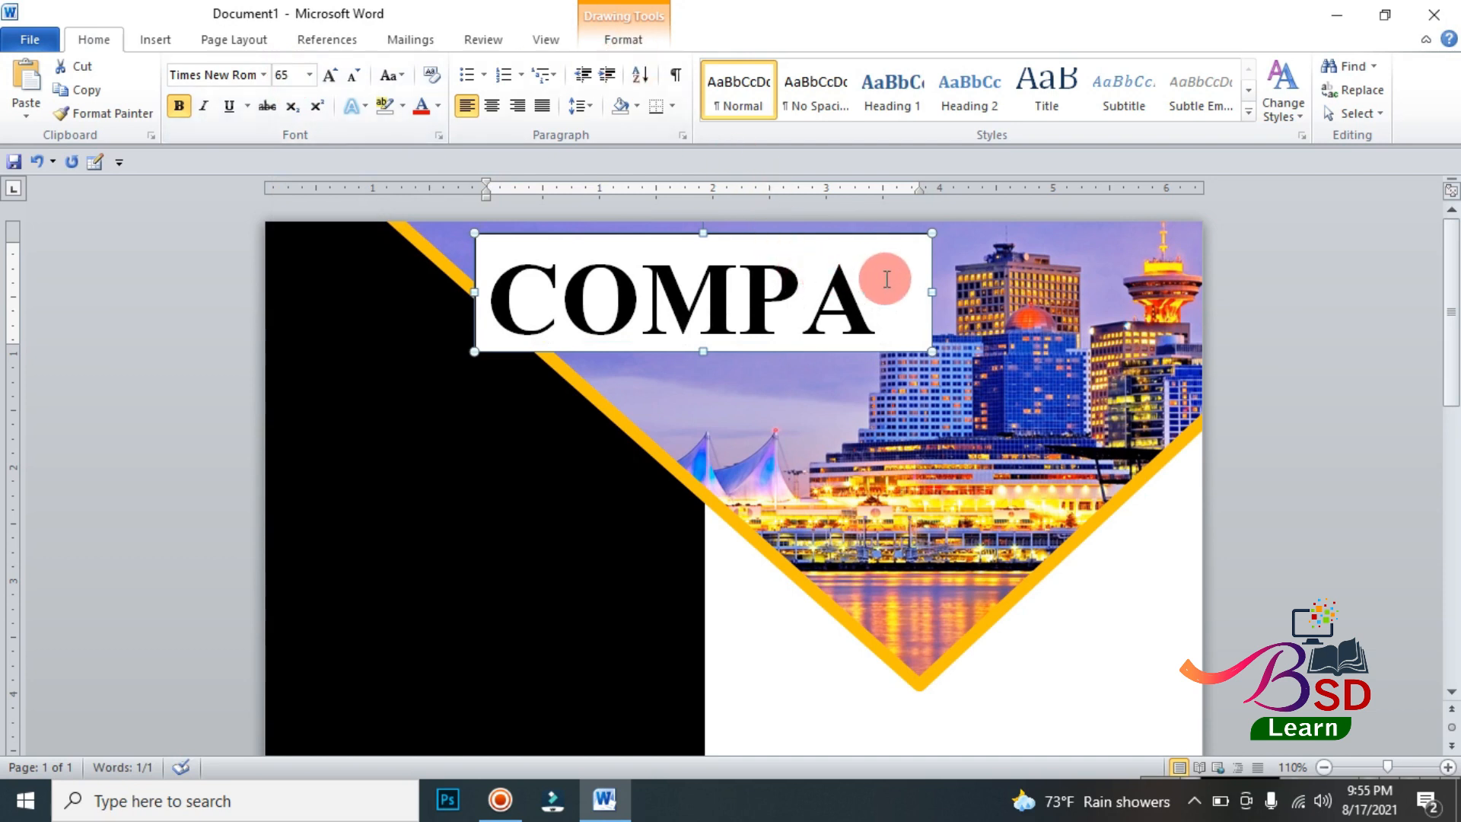
pyautogui.moveTo(935, 291); pyautogui.dragTo(1028, 291)
pyautogui.click(937, 298)
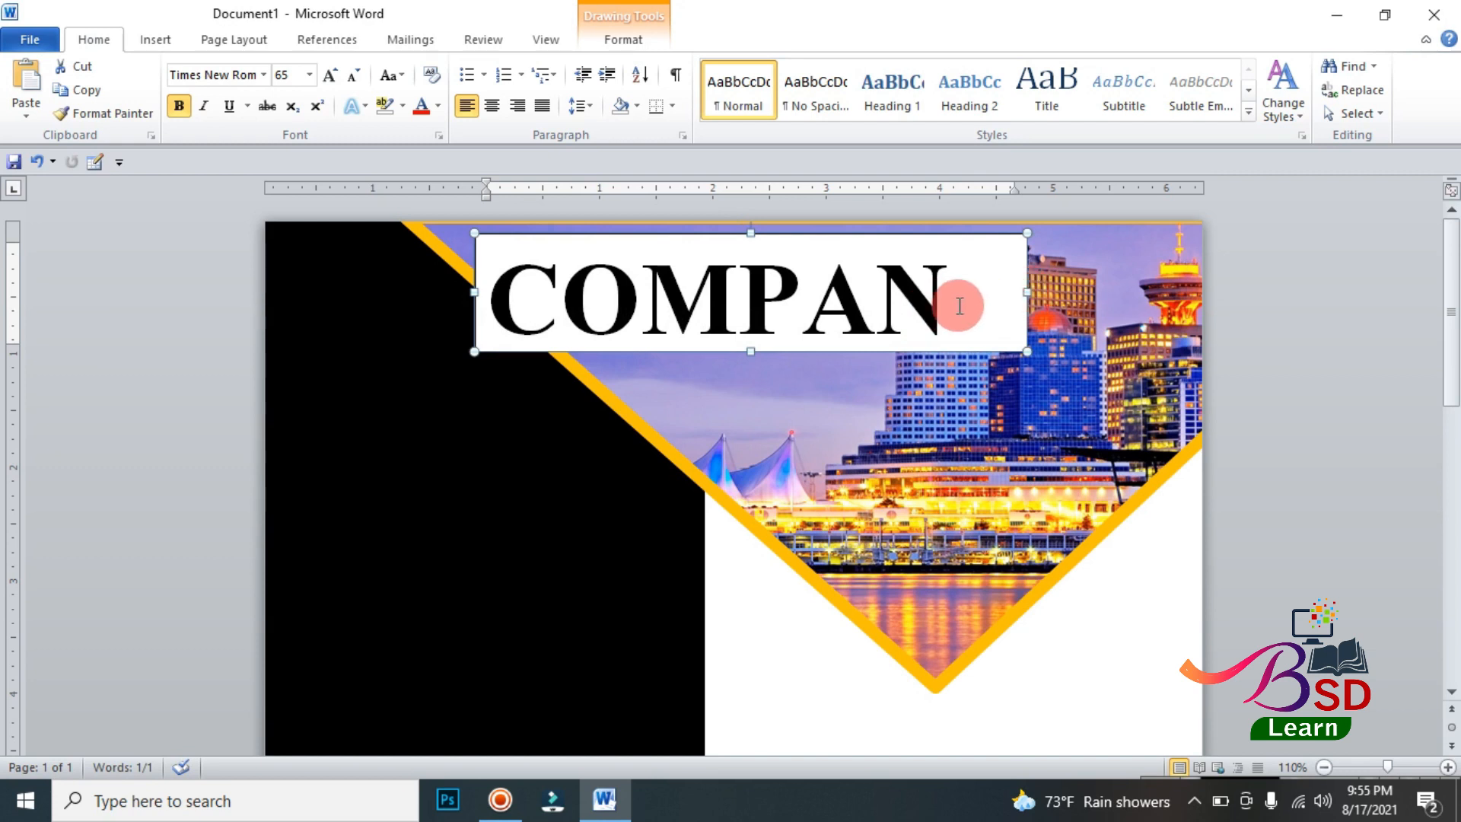
pyautogui.moveTo(1026, 292); pyautogui.dragTo(1061, 293)
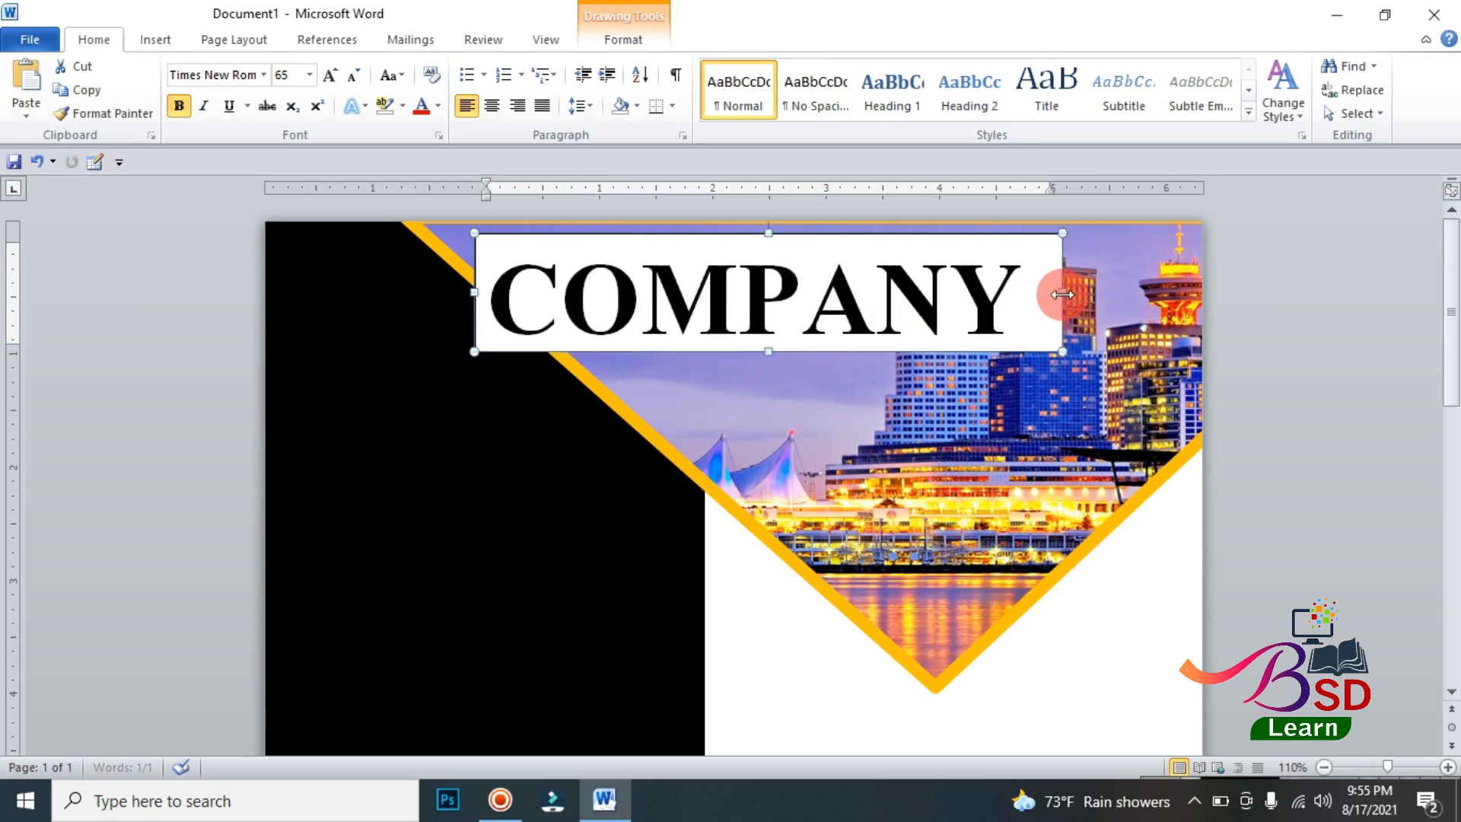
# Step: Remove the fill and outline from the COMPANY text box
pyautogui.click(613, 39)
pyautogui.click(525, 72)
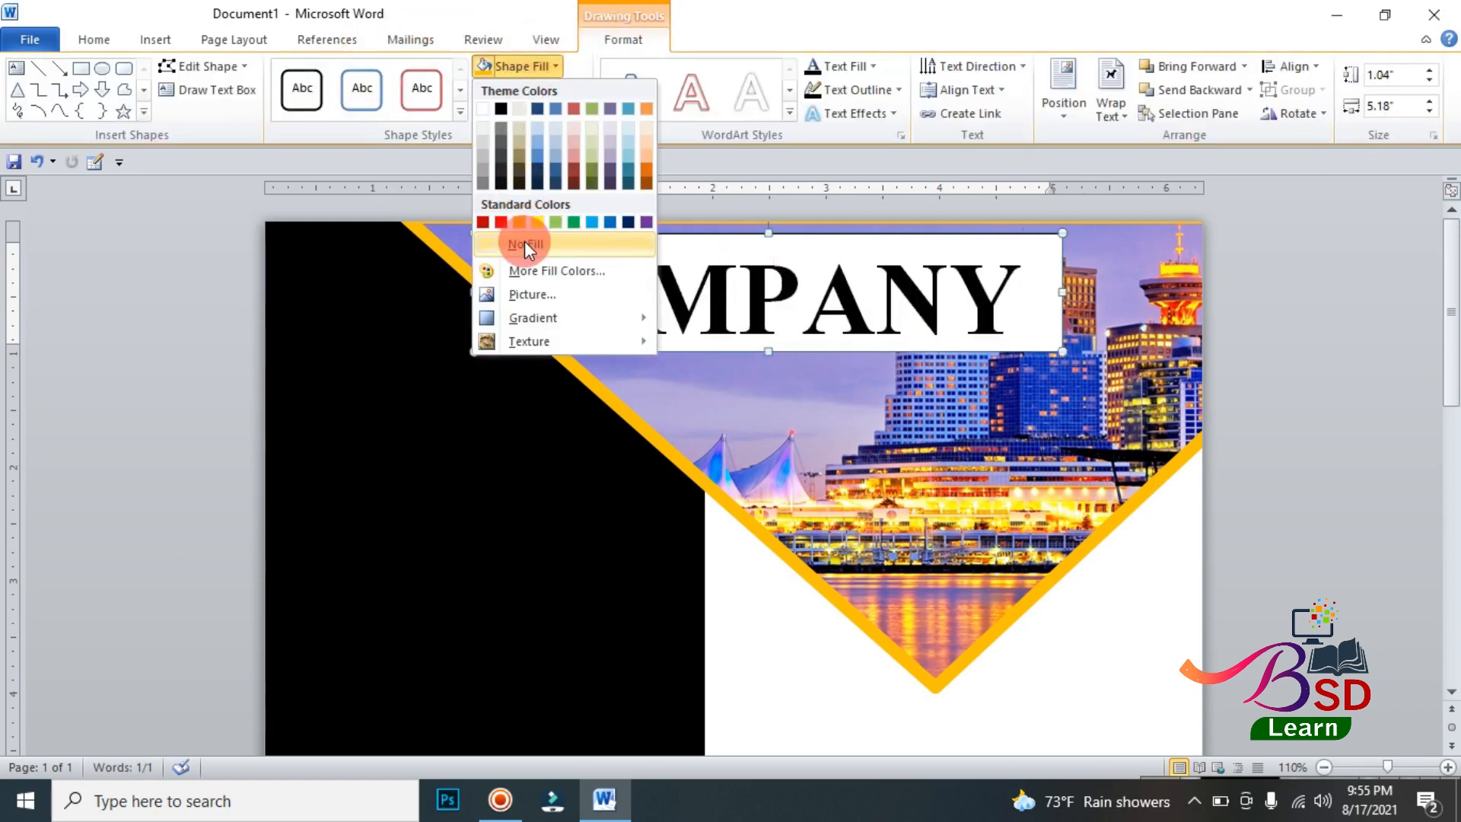
pyautogui.click(524, 241)
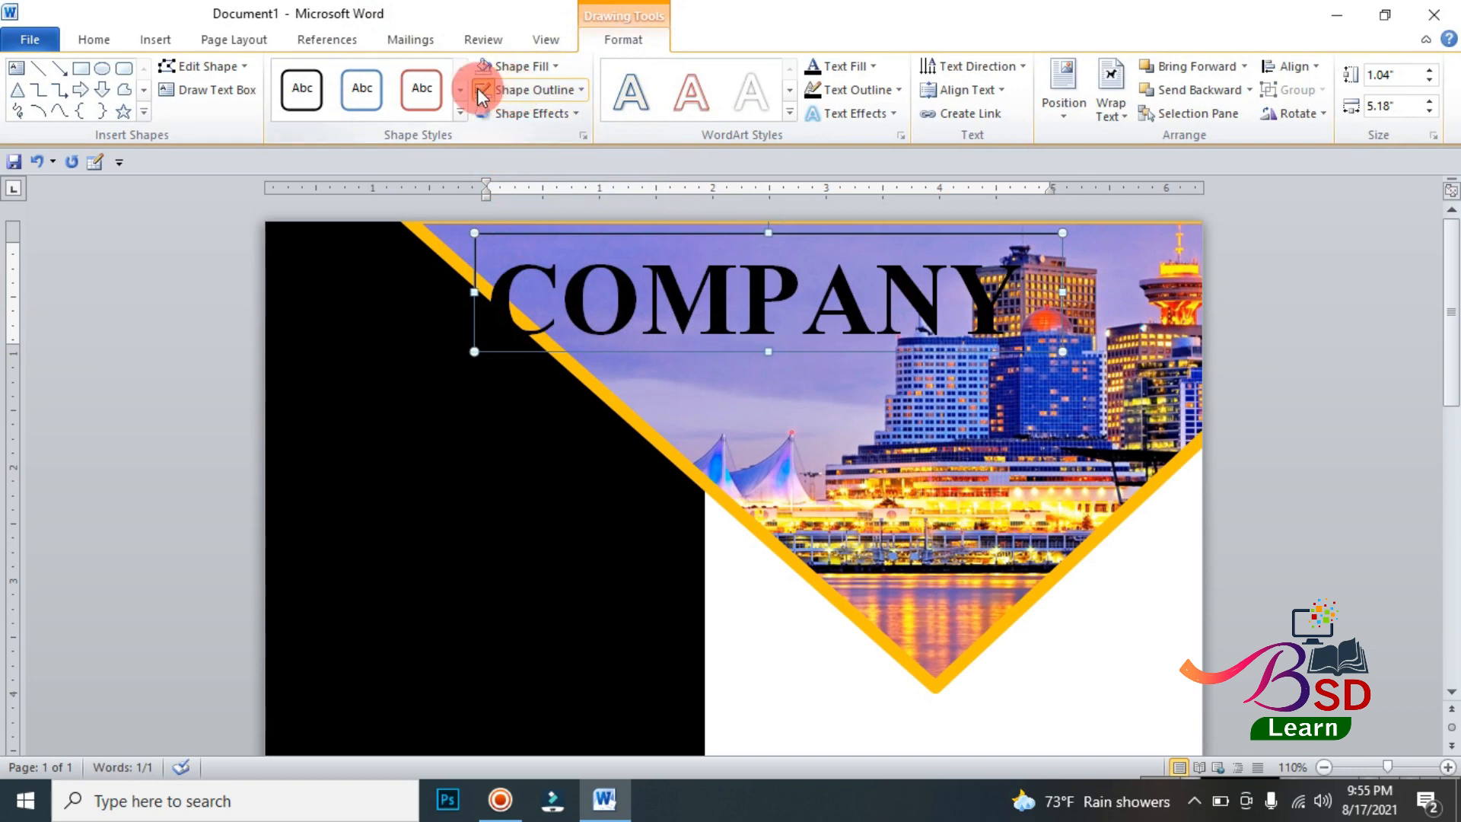
# Step: Move the COMPANY text box up and slightly right, close to the page's top edge over the skyline picture
pyautogui.moveTo(959, 291); pyautogui.dragTo(944, 278)
pyautogui.hotkey('ctrl', 'Up')
pyautogui.hotkey('ctrl', 'Up')
pyautogui.hotkey('ctrl', 'Up')
pyautogui.hotkey('ctrl', 'Up')
pyautogui.hotkey('ctrl', 'Up')
pyautogui.hotkey('ctrl', 'Up')
pyautogui.hotkey('ctrl', 'Up')
pyautogui.hotkey('ctrl', 'Up')
pyautogui.hotkey('ctrl', 'Up')
pyautogui.hotkey('ctrl', 'Up')
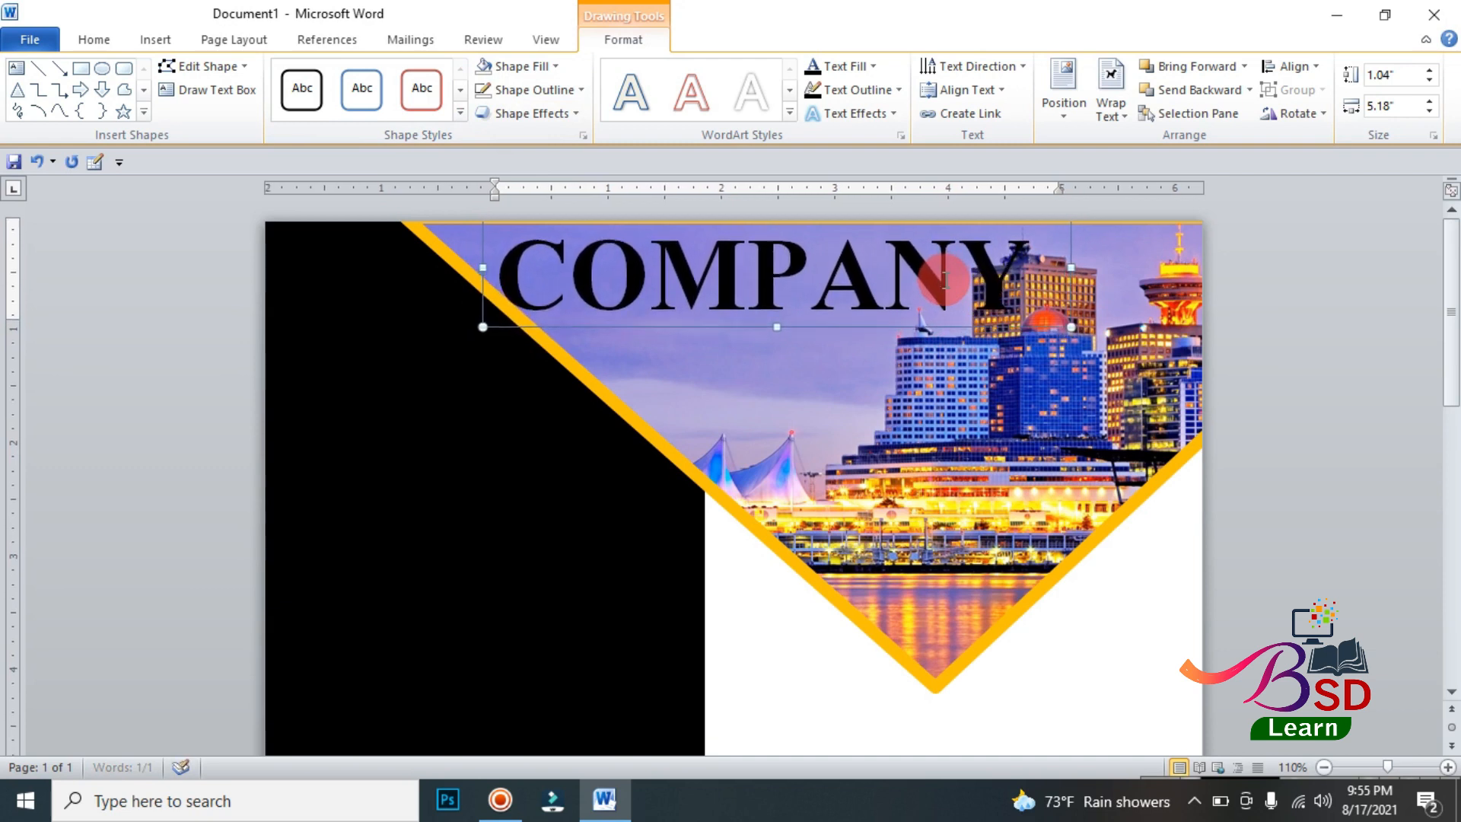
pyautogui.hotkey('ctrl', 'Up')
pyautogui.hotkey('ctrl', 'Right')
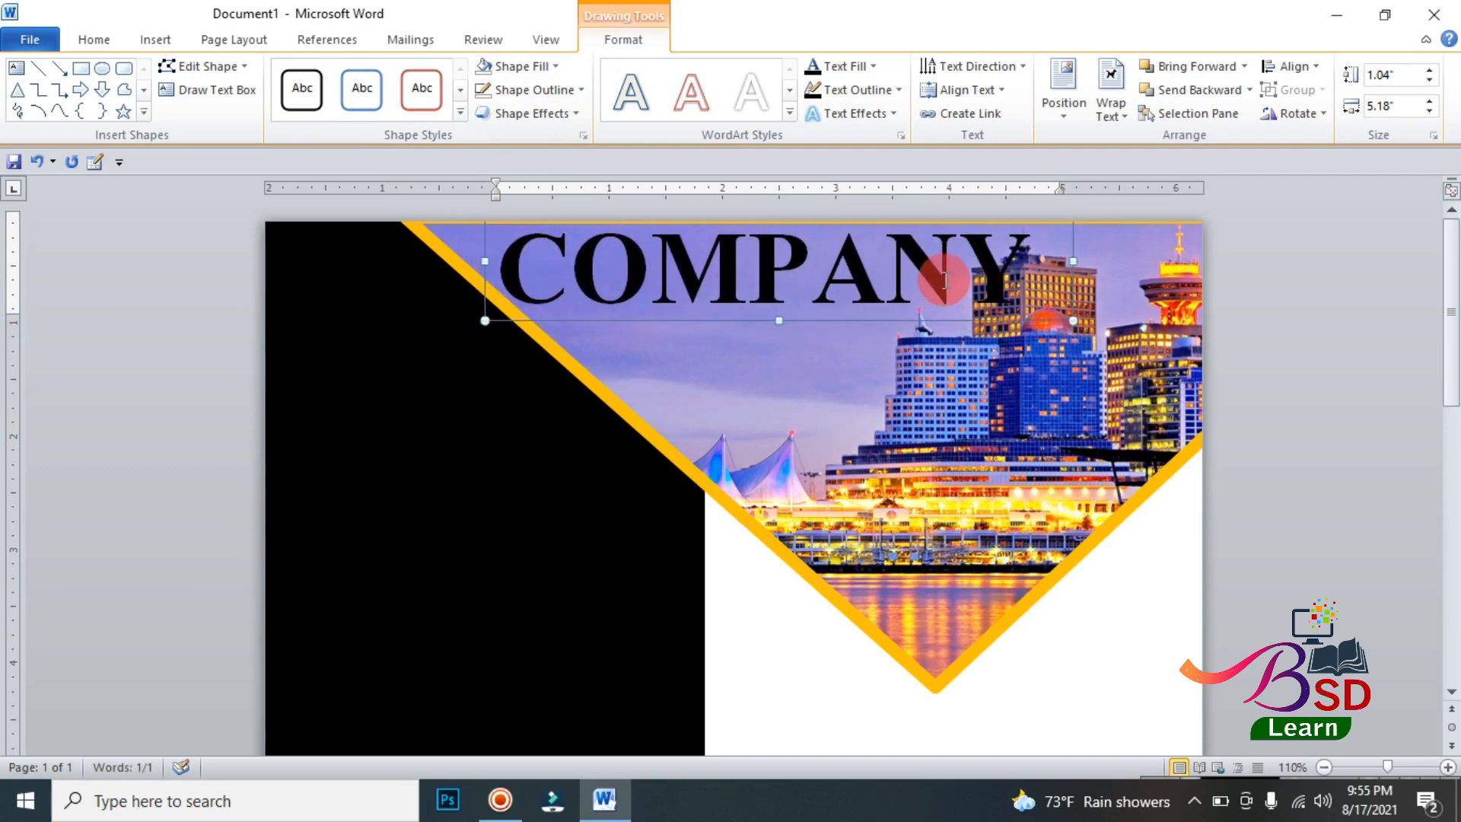
# Step: Fill the COMPANY text with white and set its font size to 60 pt
pyautogui.click(880, 65)
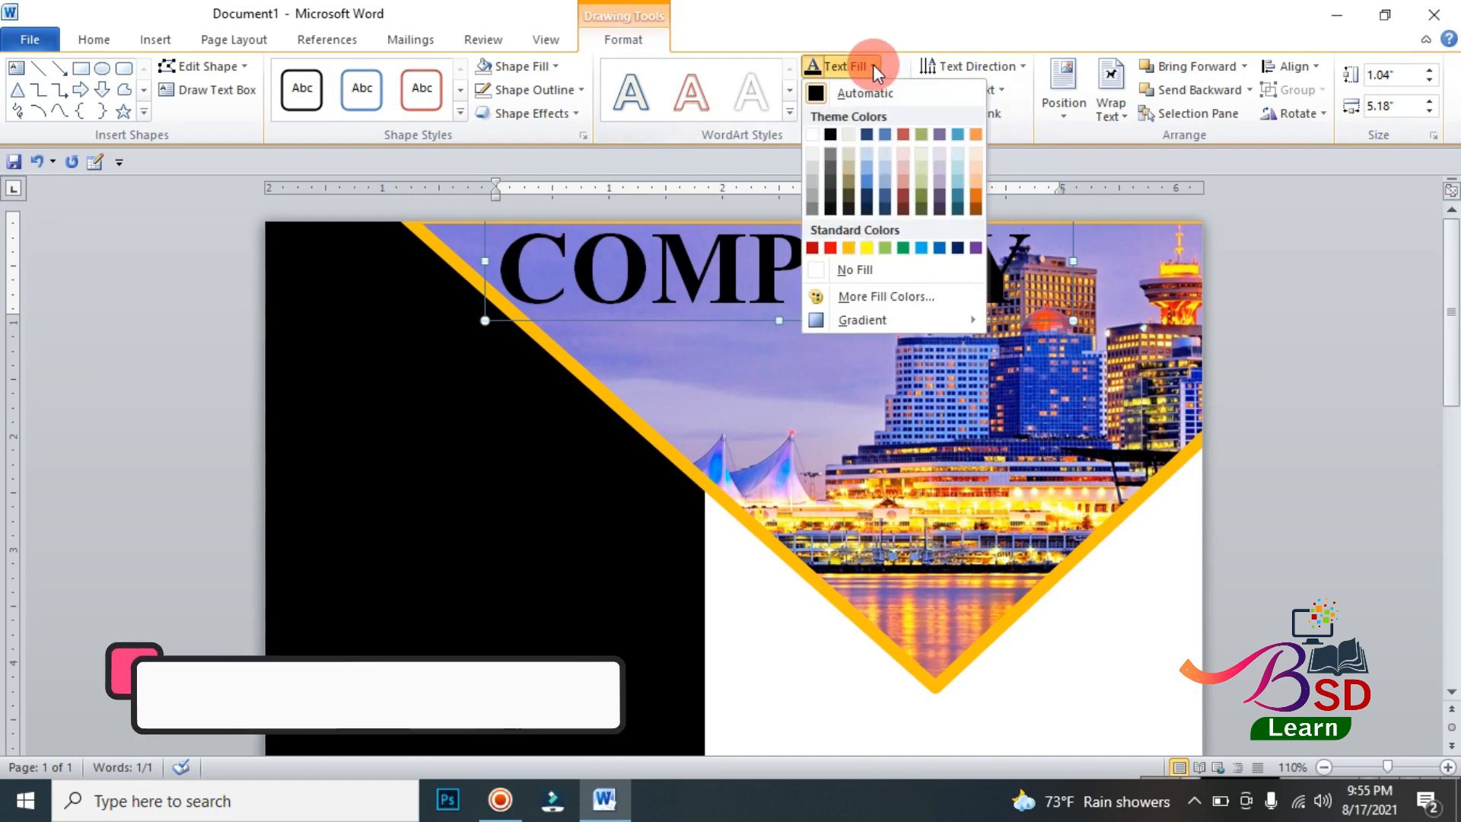
pyautogui.click(815, 134)
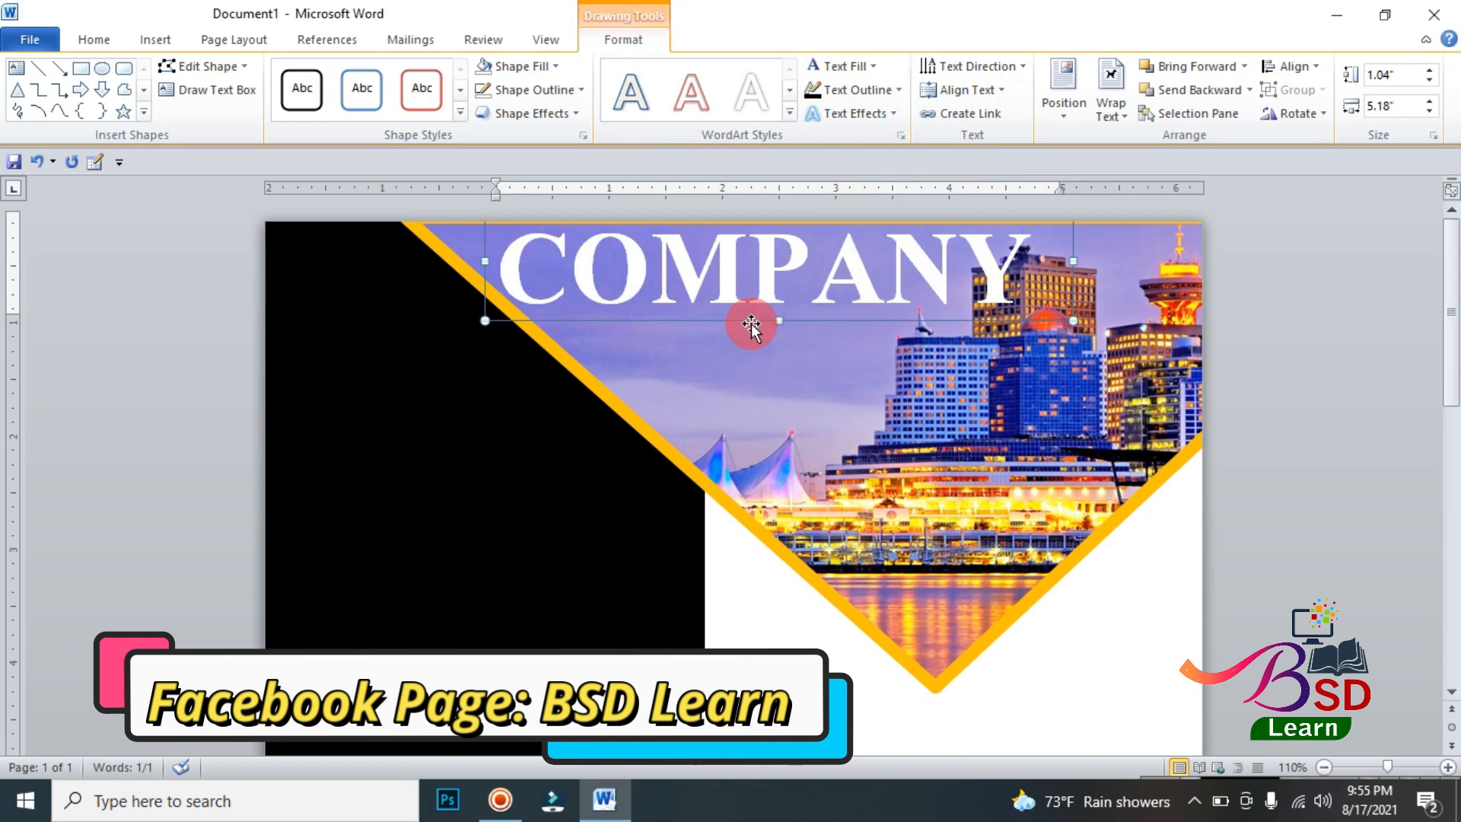
pyautogui.click(112, 43)
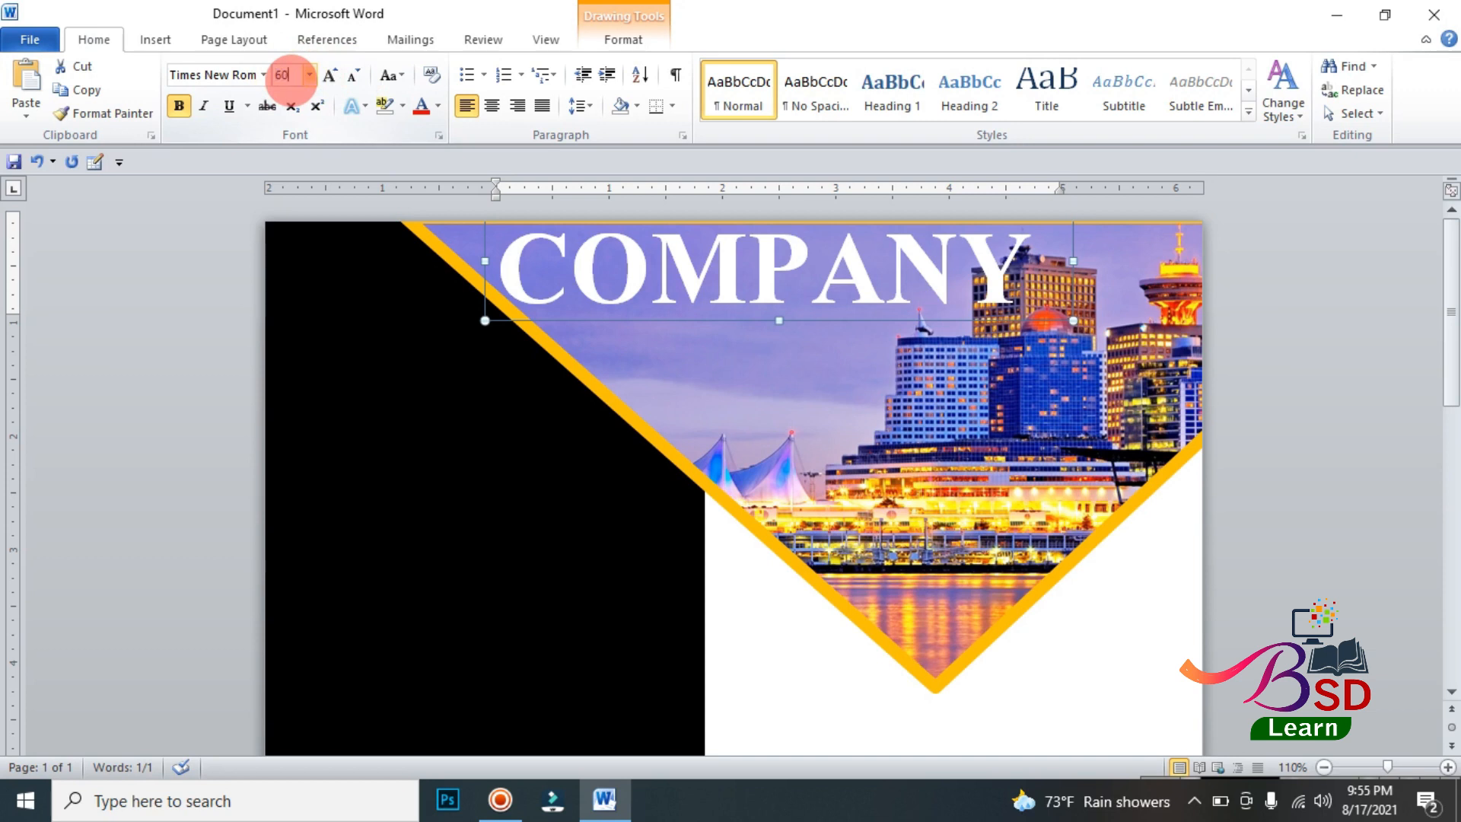
pyautogui.press('Return')
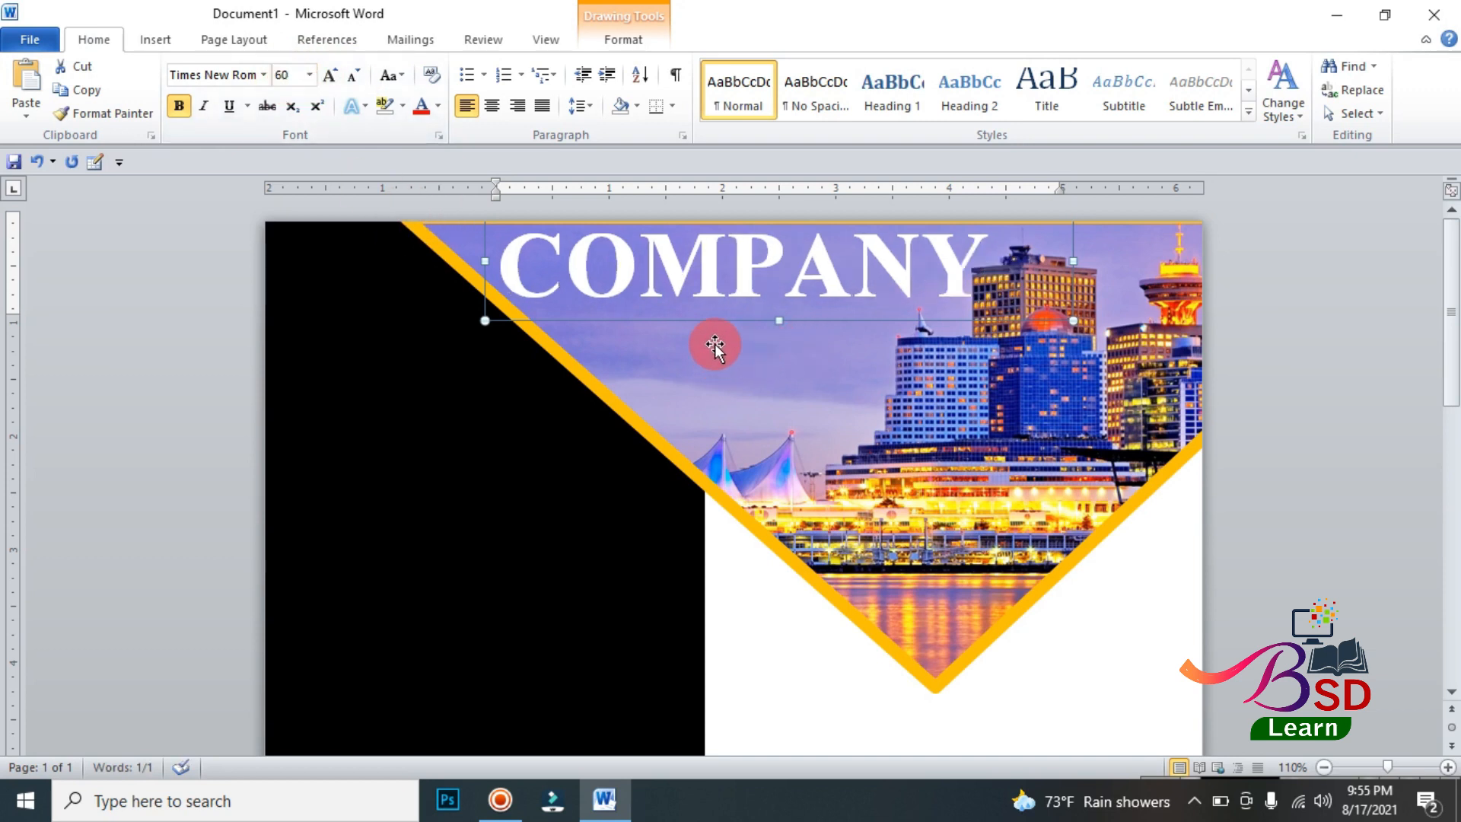
pyautogui.click(1374, 315)
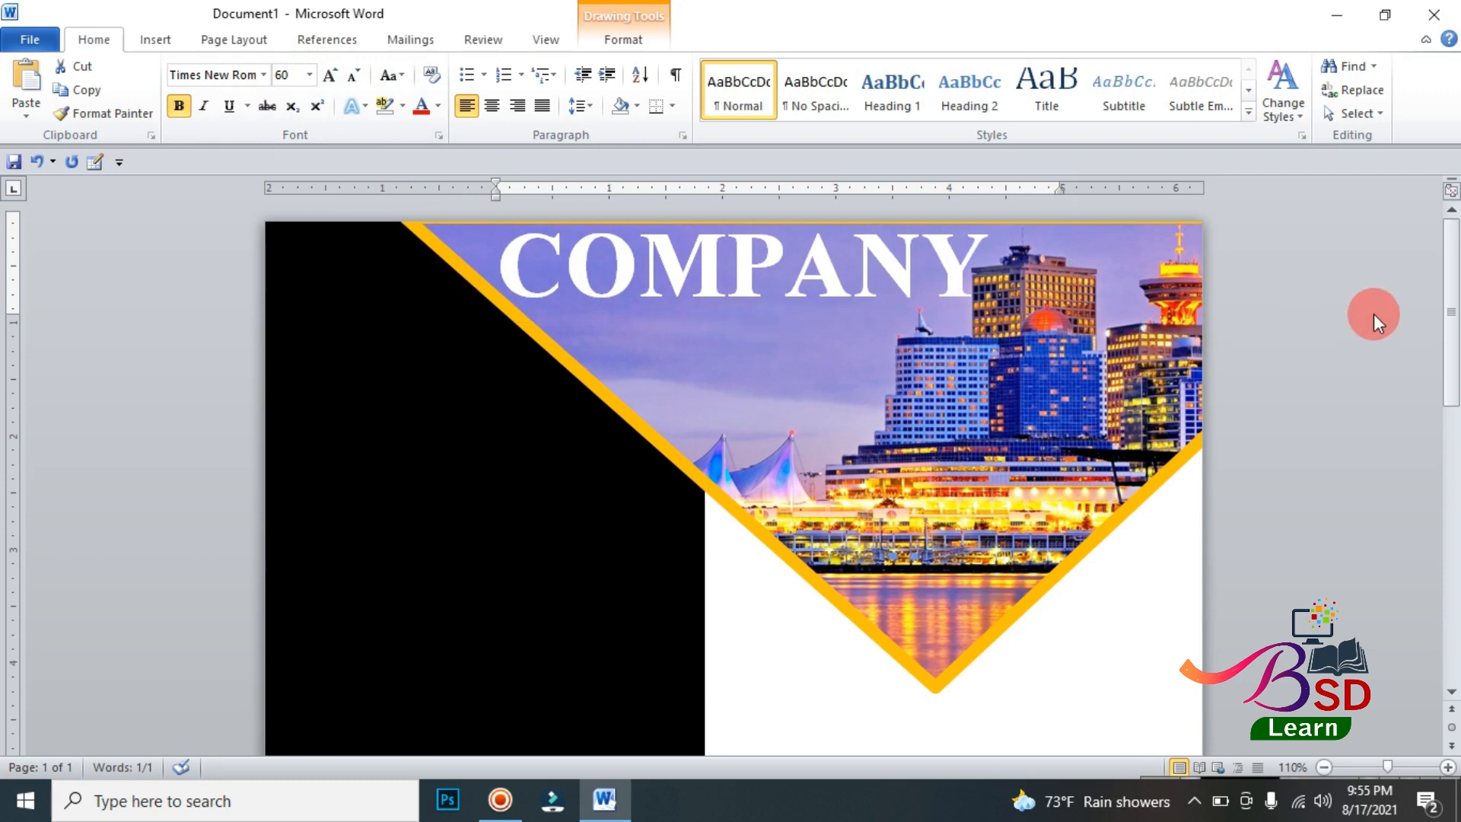
# Step: Add a text box about 3.9" wide and 0.42" high below COMPANY, reading TAG LINE GOSE HERE
pyautogui.click(168, 47)
pyautogui.click(311, 93)
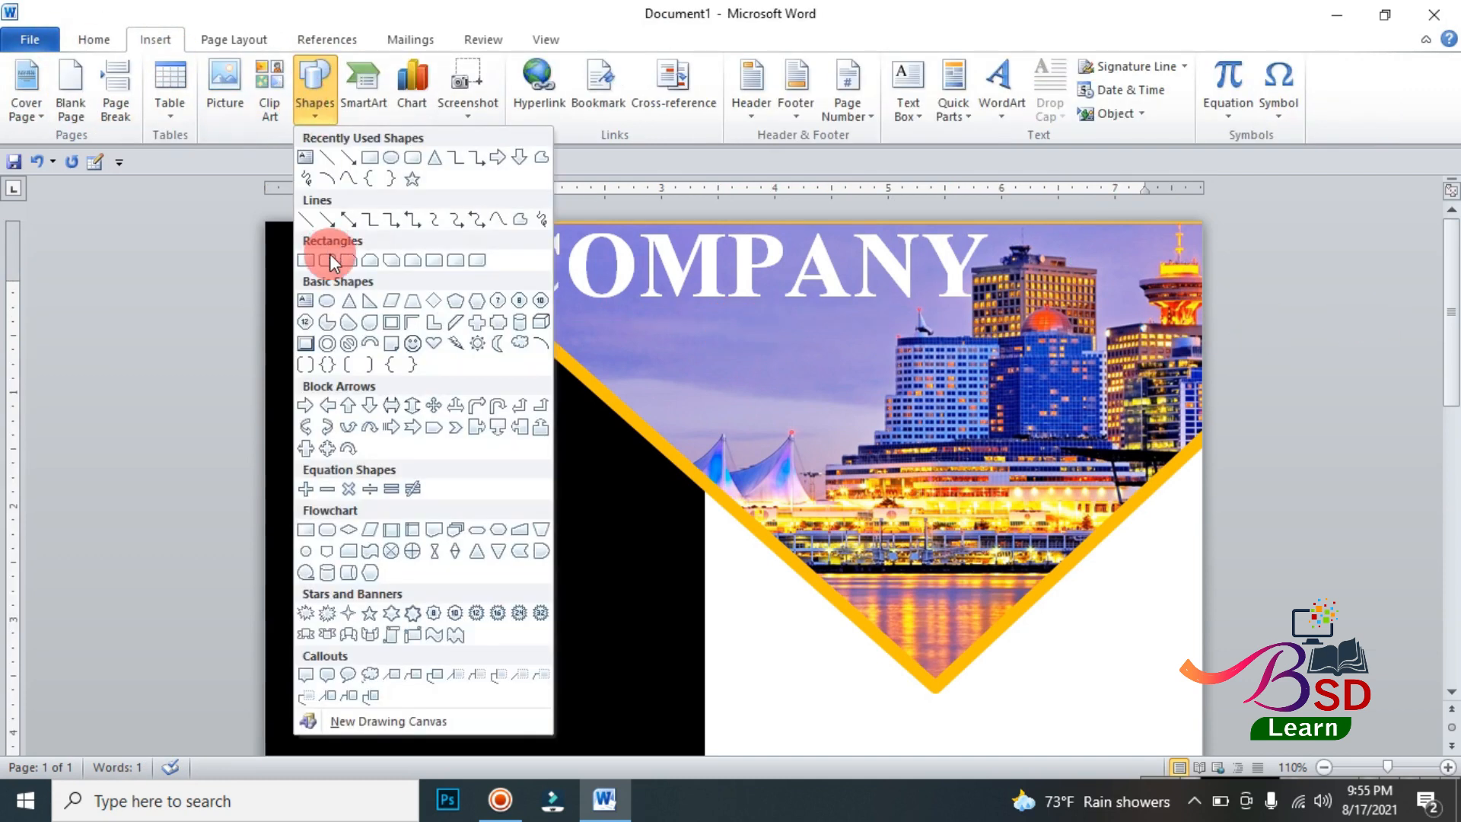
pyautogui.click(308, 298)
pyautogui.moveTo(567, 310); pyautogui.dragTo(1009, 349)
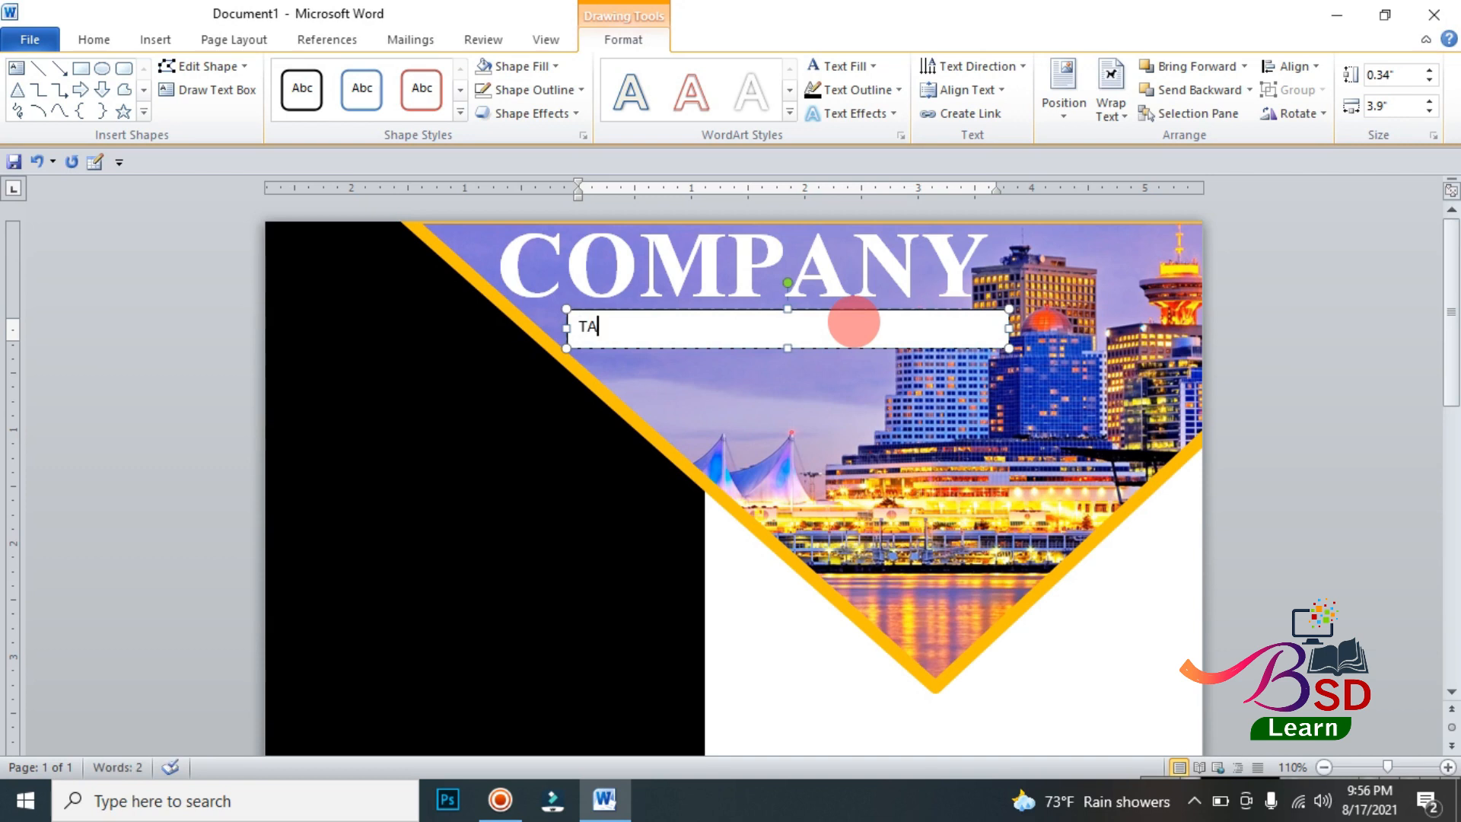
pyautogui.write('TAG LINE GOSE H')
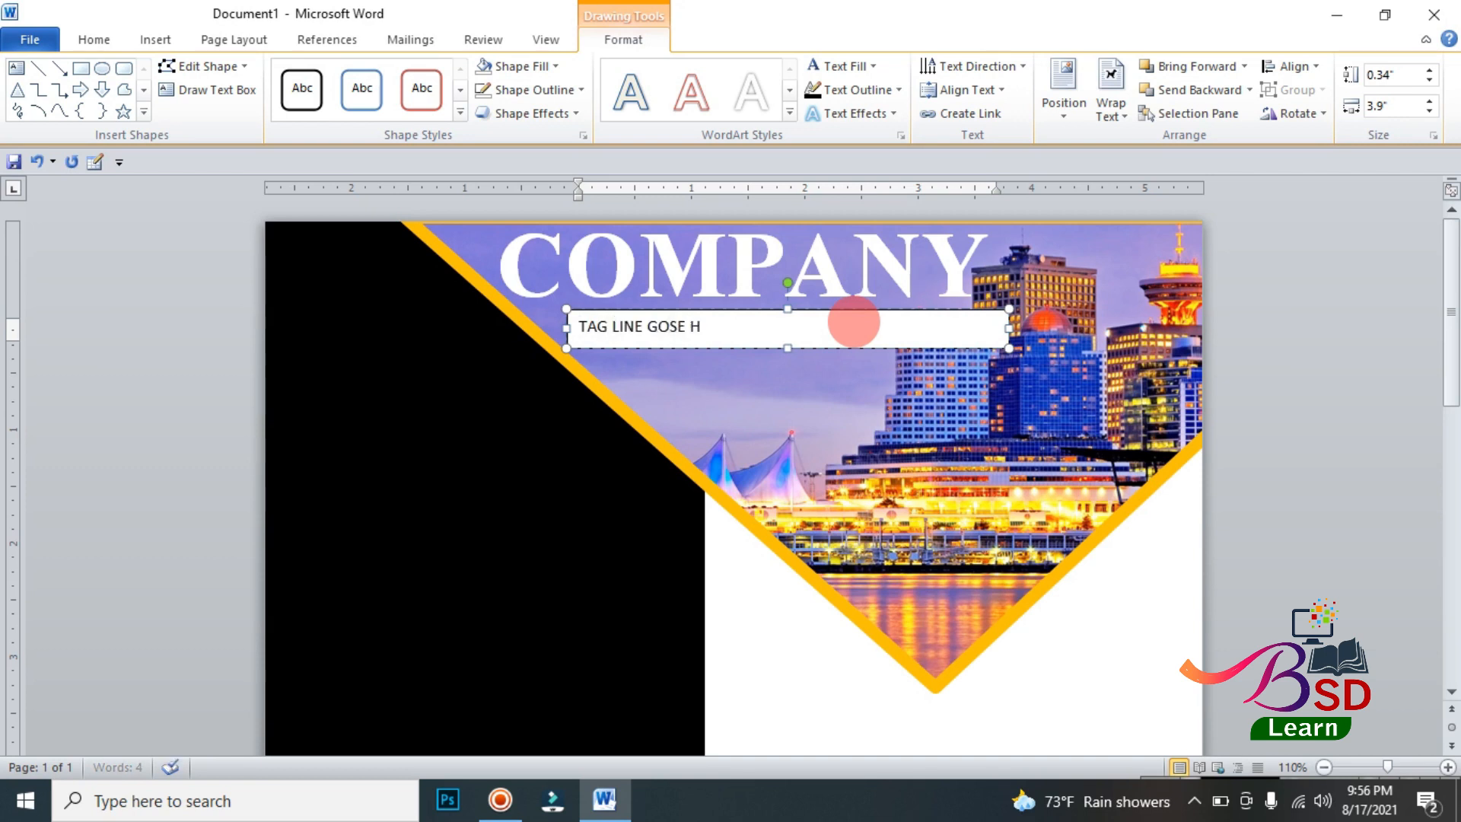
pyautogui.write('ERE')
pyautogui.moveTo(788, 348); pyautogui.dragTo(788, 356)
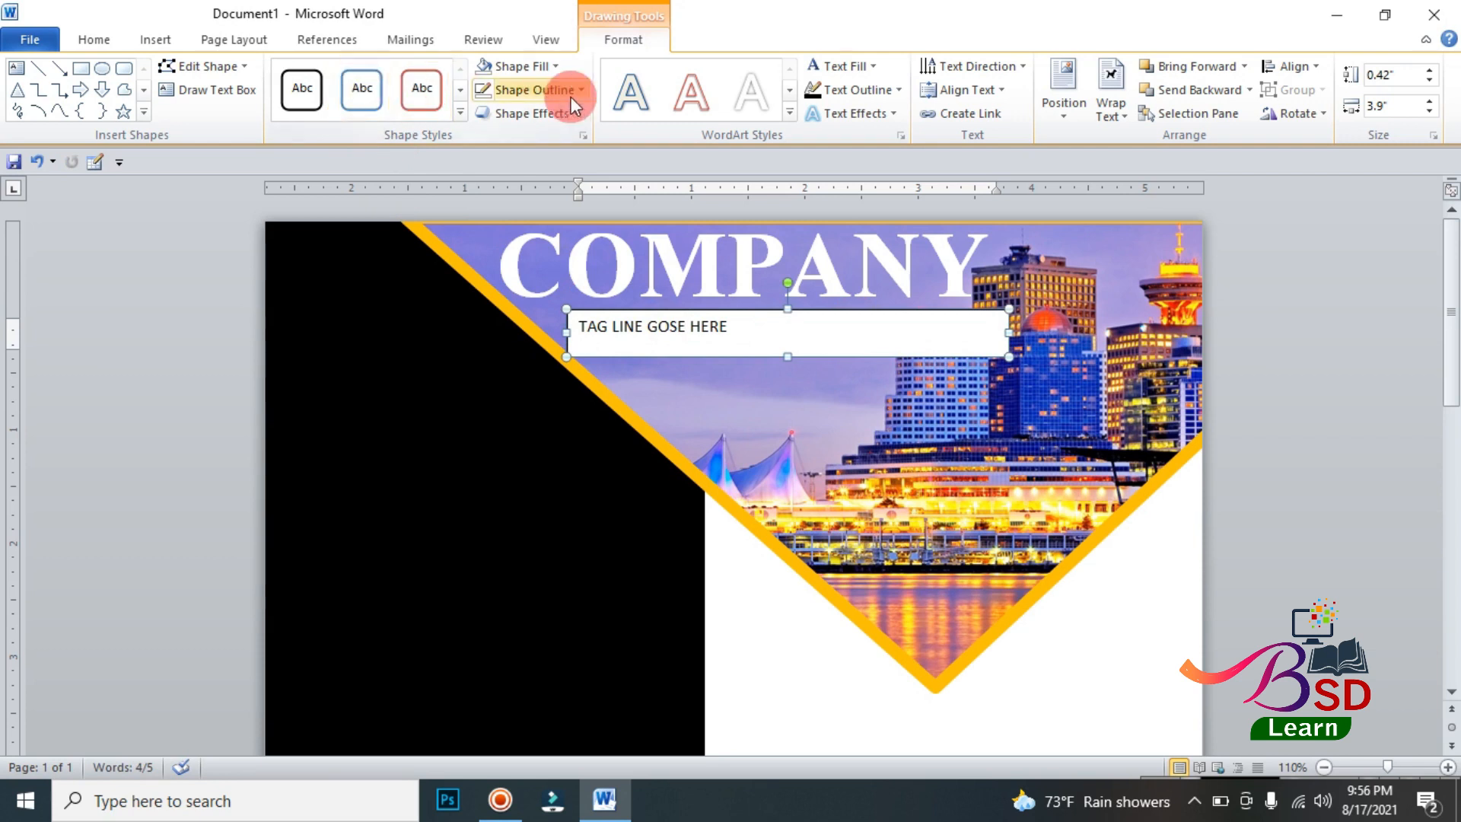
# Step: Center the tagline text and format it as 18 pt Bahnschrift SemiBold SemiConden
pyautogui.click(118, 40)
pyautogui.click(492, 107)
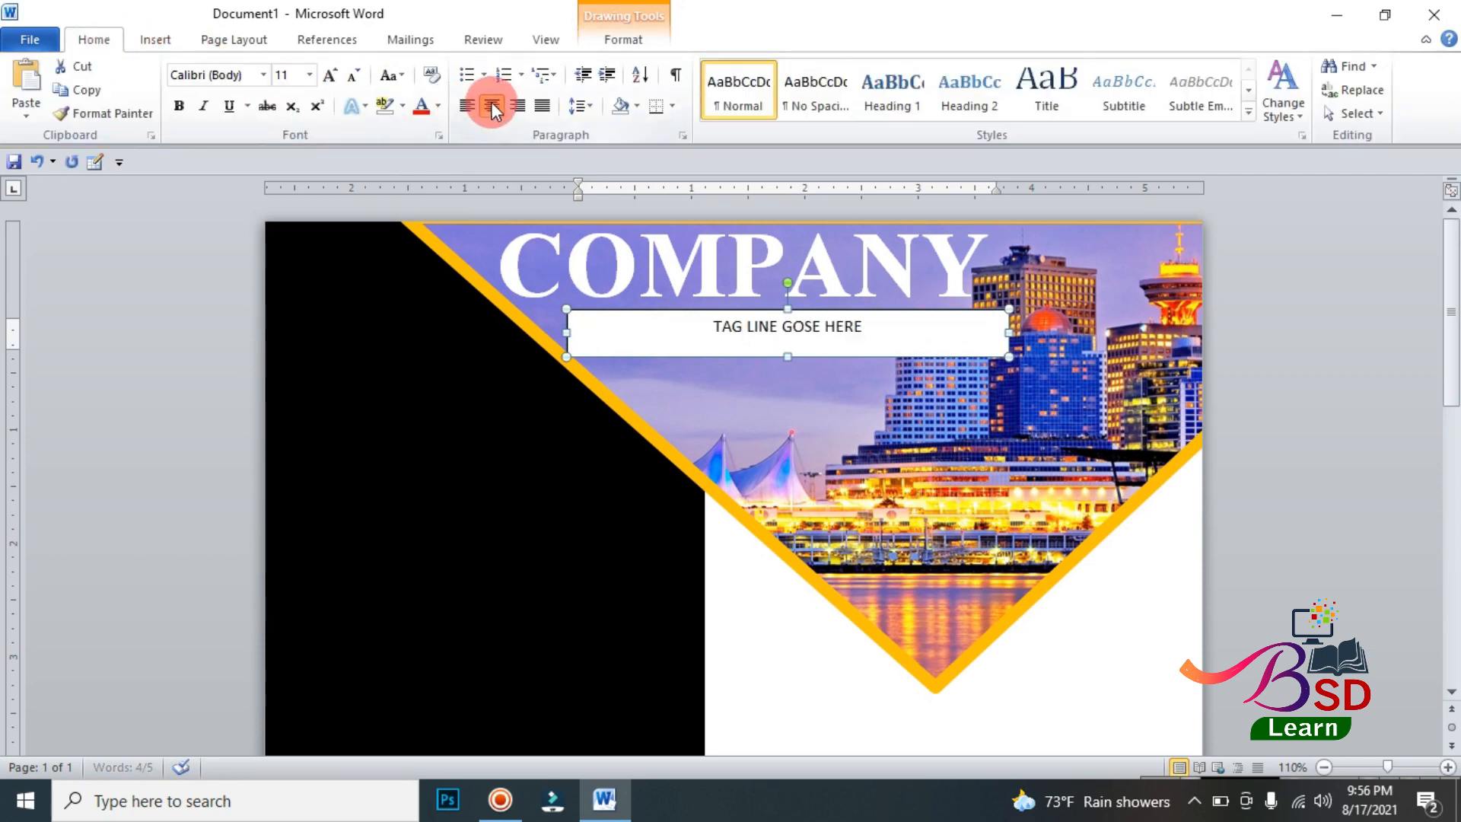
pyautogui.click(262, 75)
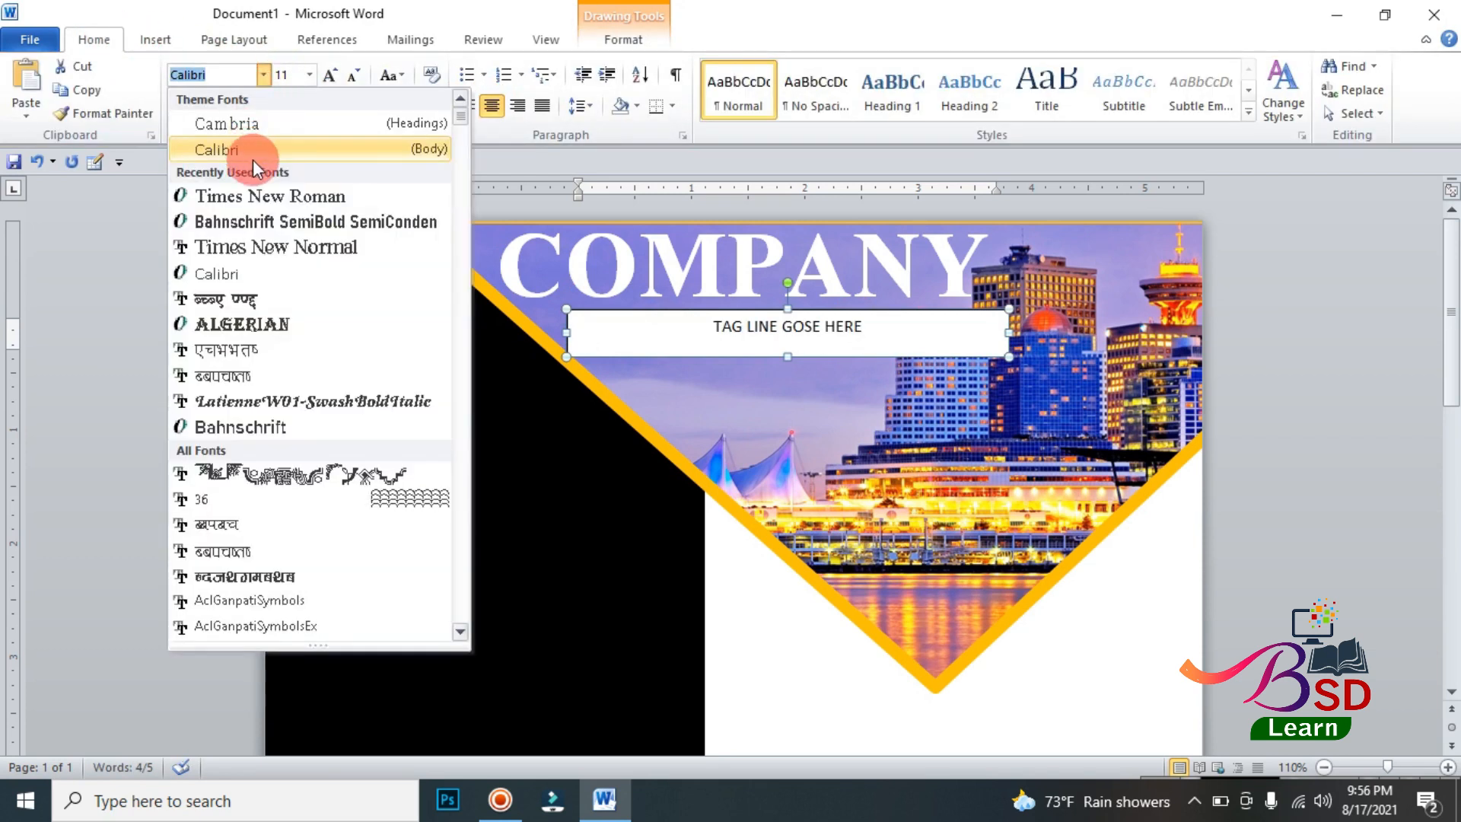
pyautogui.click(263, 221)
pyautogui.click(328, 76)
pyautogui.click(329, 76)
pyautogui.click(329, 77)
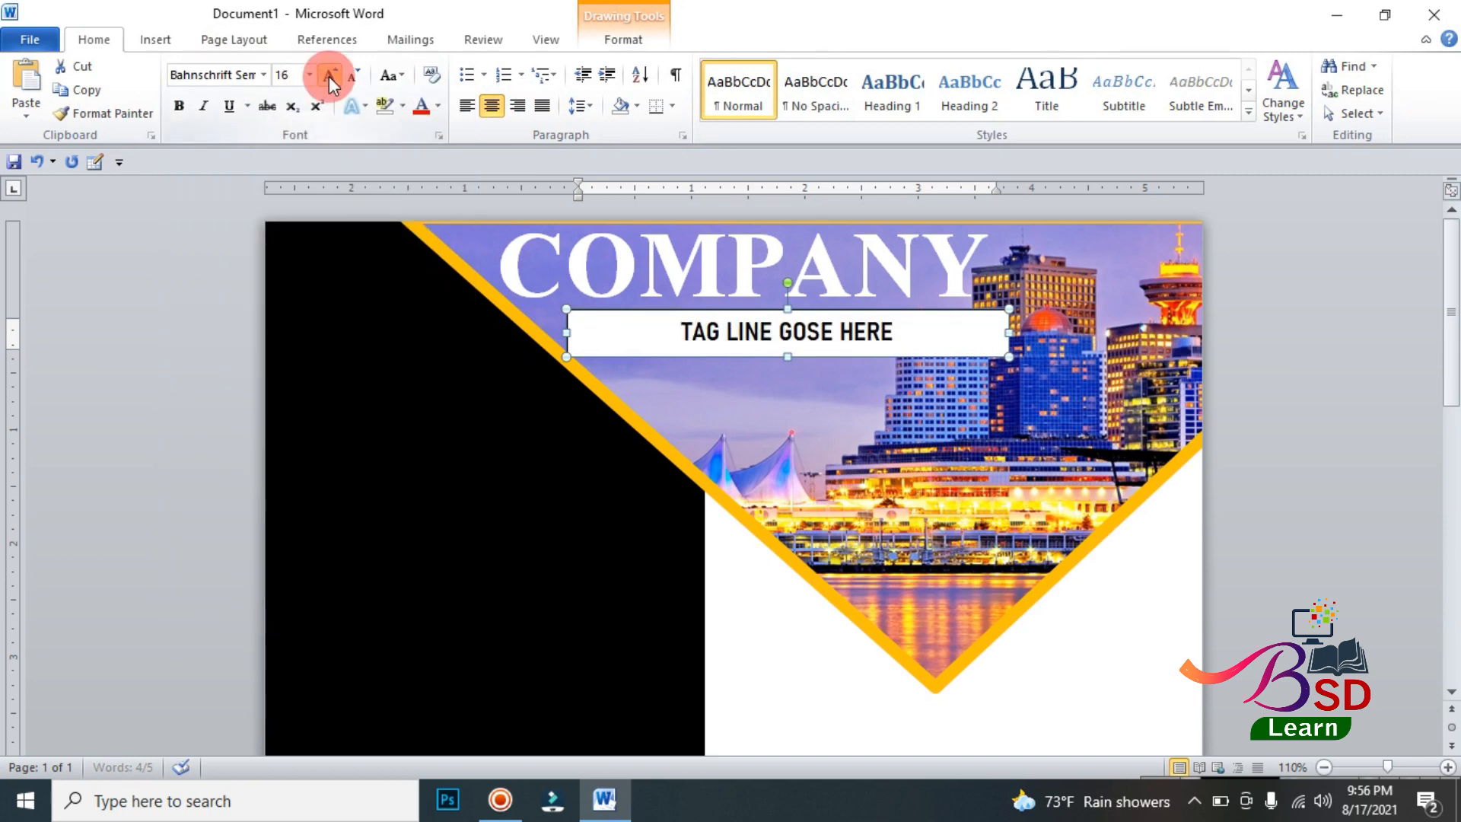
pyautogui.click(329, 76)
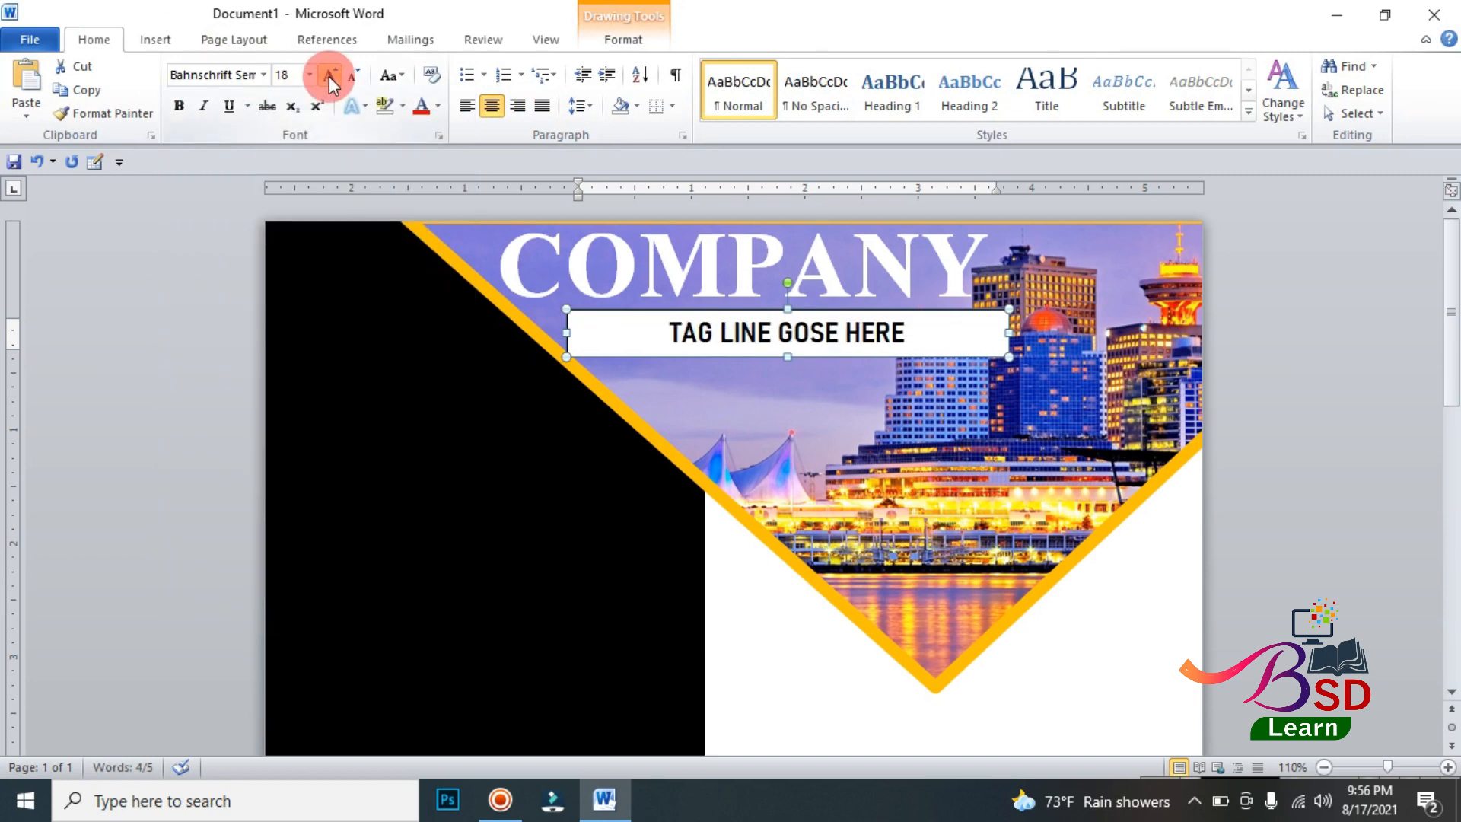
# Step: Remove the tagline box's fill and make its text white
pyautogui.click(621, 47)
pyautogui.click(481, 70)
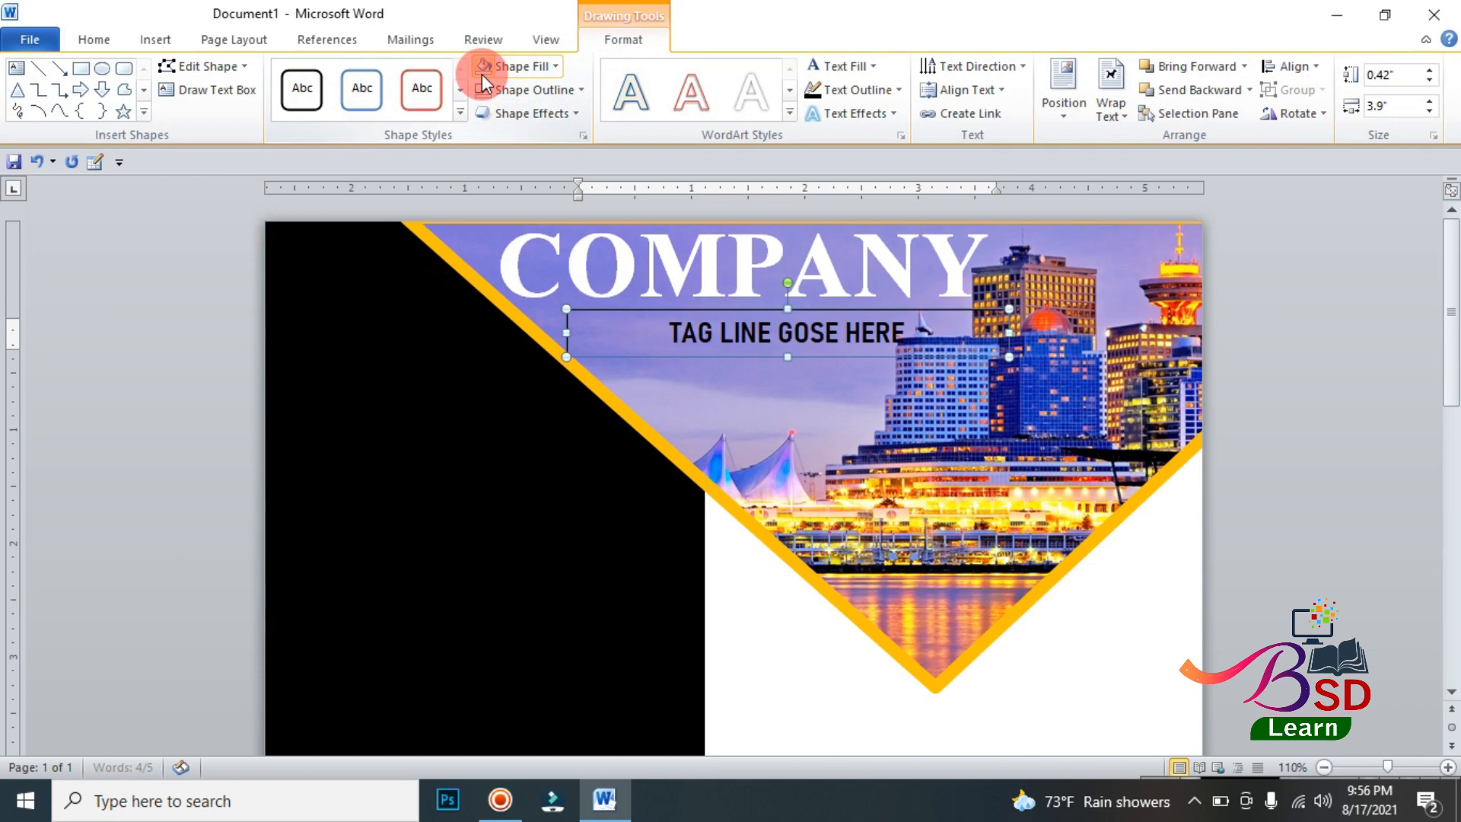
pyautogui.click(812, 64)
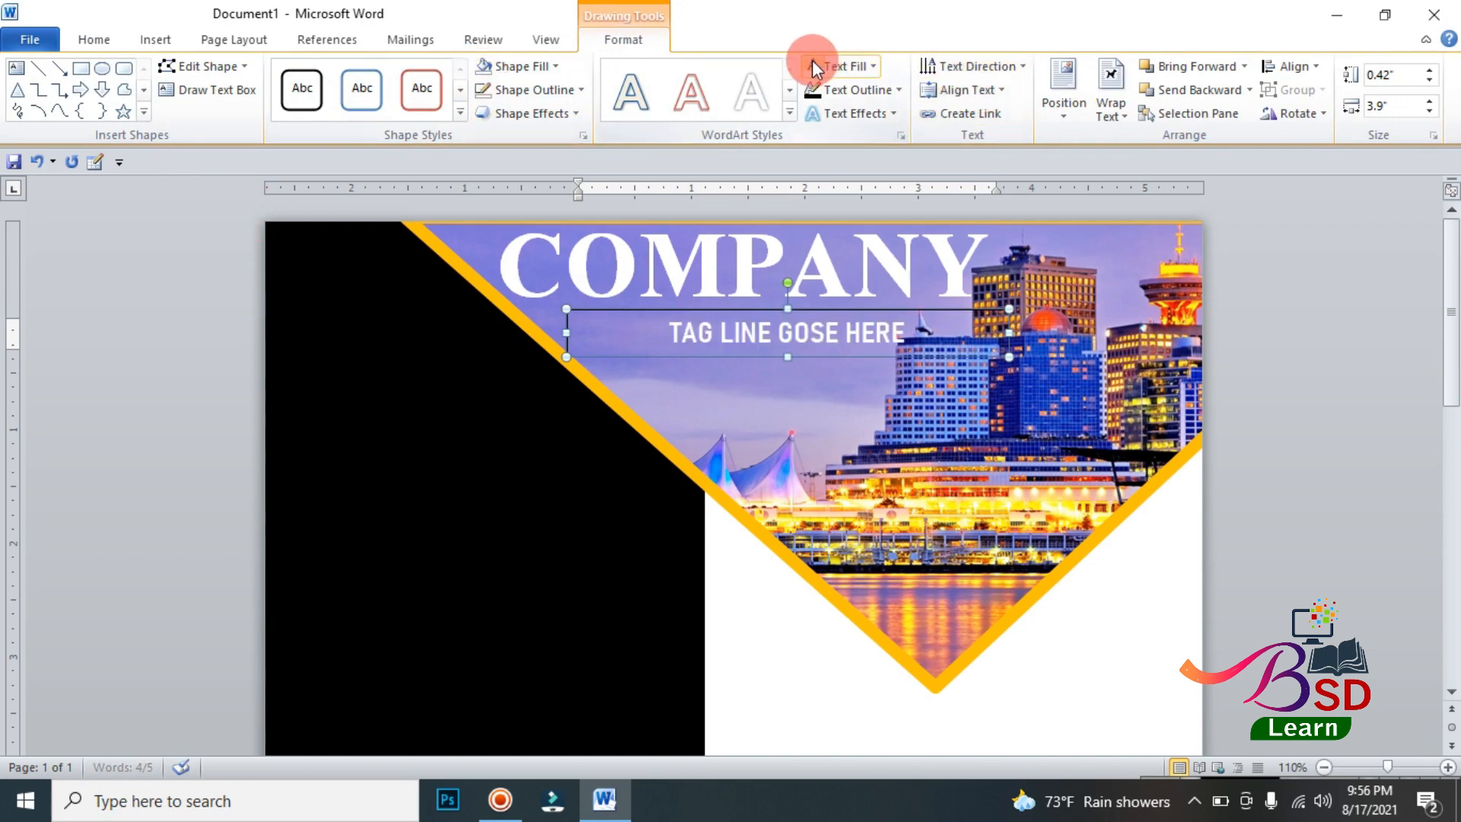
# Step: Nudge the tagline box left and up until it sits centered closely beneath COMPANY
pyautogui.hotkey('ctrl', 'Left')
pyautogui.hotkey('ctrl', 'Left')
pyautogui.hotkey('ctrl', 'Left')
pyautogui.hotkey('ctrl', 'Left')
pyautogui.hotkey('ctrl', 'Left')
pyautogui.hotkey('ctrl', 'Left')
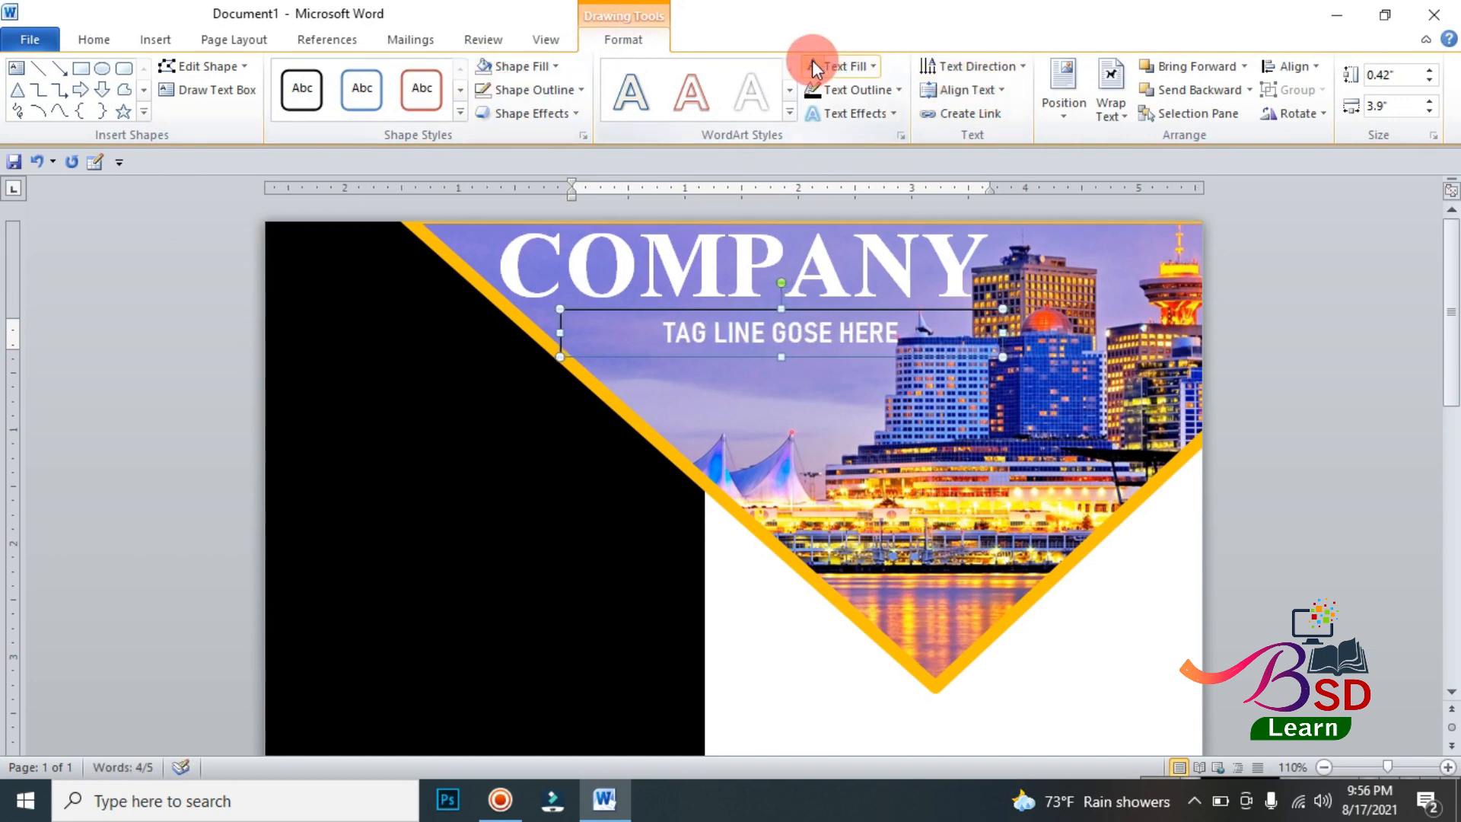
pyautogui.hotkey('ctrl', 'Left')
pyautogui.hotkey('ctrl', 'Left')
pyautogui.hotkey('ctrl', 'Left')
pyautogui.hotkey('ctrl', 'Left')
pyautogui.hotkey('ctrl', 'Left')
pyautogui.hotkey('ctrl', 'Left')
pyautogui.hotkey('ctrl', 'Up')
pyautogui.hotkey('ctrl', 'Up')
pyautogui.hotkey('ctrl', 'Up')
pyautogui.hotkey('ctrl', 'Up')
pyautogui.hotkey('ctrl', 'Up')
pyautogui.hotkey('ctrl', 'Up')
pyautogui.hotkey('ctrl', 'Left')
pyautogui.hotkey('ctrl', 'Left')
pyautogui.hotkey('ctrl', 'Left')
pyautogui.hotkey('ctrl', 'Left')
pyautogui.hotkey('ctrl', 'Left')
pyautogui.hotkey('ctrl', 'Left')
pyautogui.hotkey('ctrl', 'Left')
pyautogui.hotkey('ctrl', 'Left')
pyautogui.hotkey('ctrl', 'Left')
pyautogui.hotkey('ctrl', 'Left')
pyautogui.hotkey('ctrl', 'Left')
pyautogui.hotkey('ctrl', 'Up')
pyautogui.hotkey('ctrl', 'Up')
pyautogui.hotkey('ctrl', 'Up')
pyautogui.hotkey('ctrl', 'Up')
pyautogui.hotkey('ctrl', 'Left')
pyautogui.hotkey('ctrl', 'Left')
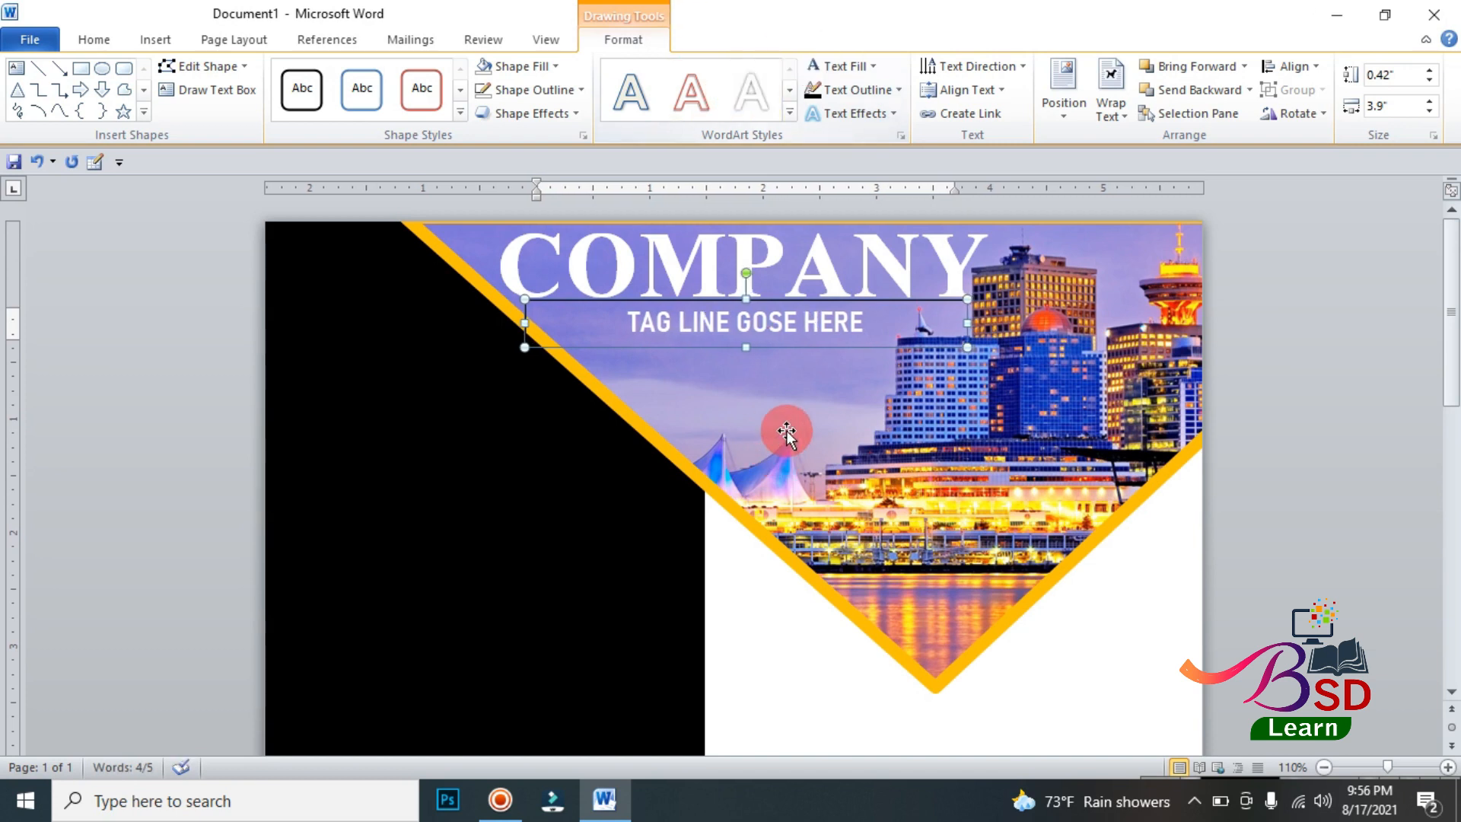
# Step: Widen the gaps between the words of TAG LINE GOSE HERE with extra spaces
pyautogui.click(805, 323)
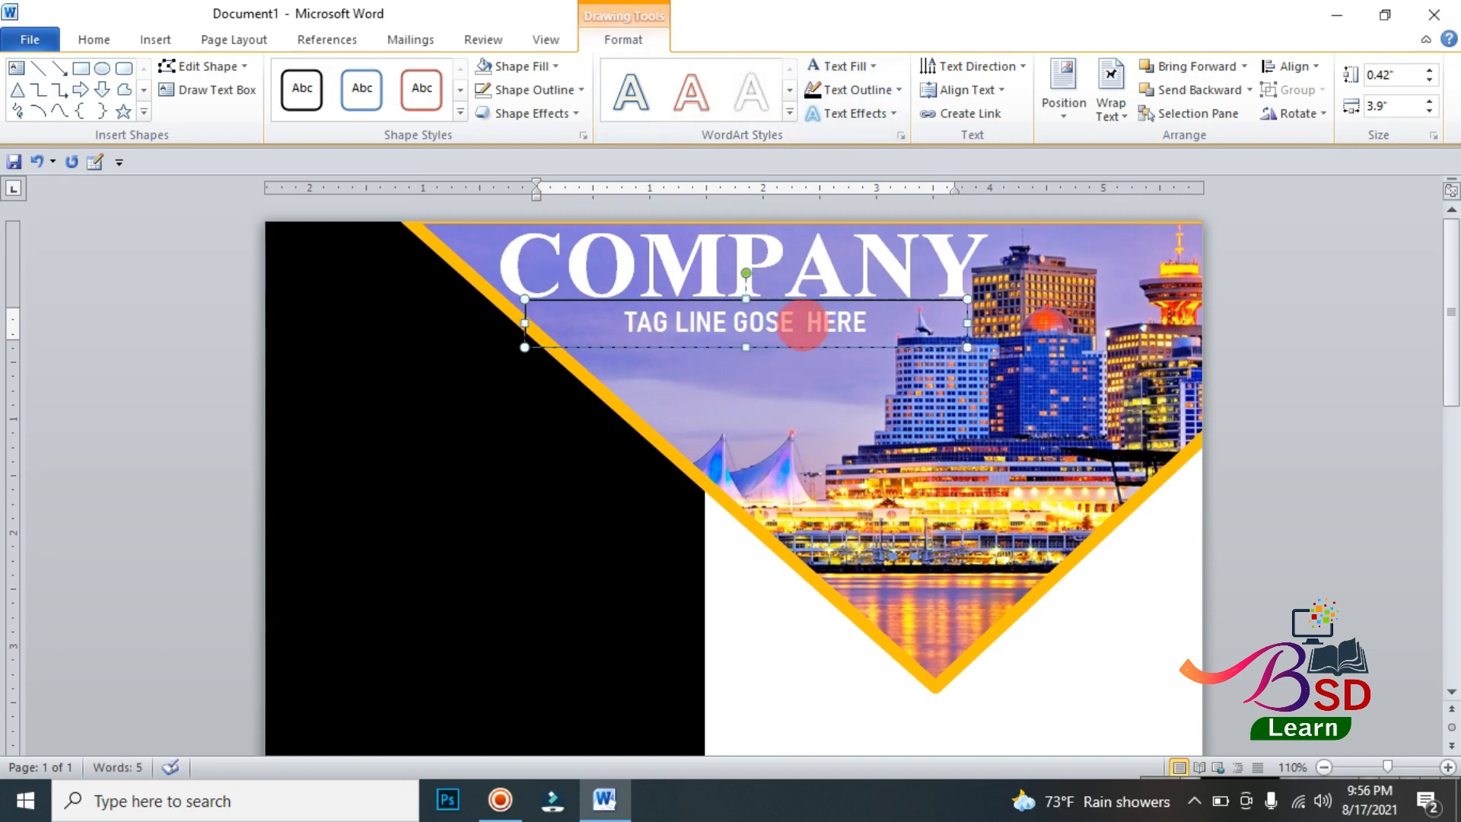
pyautogui.click(726, 322)
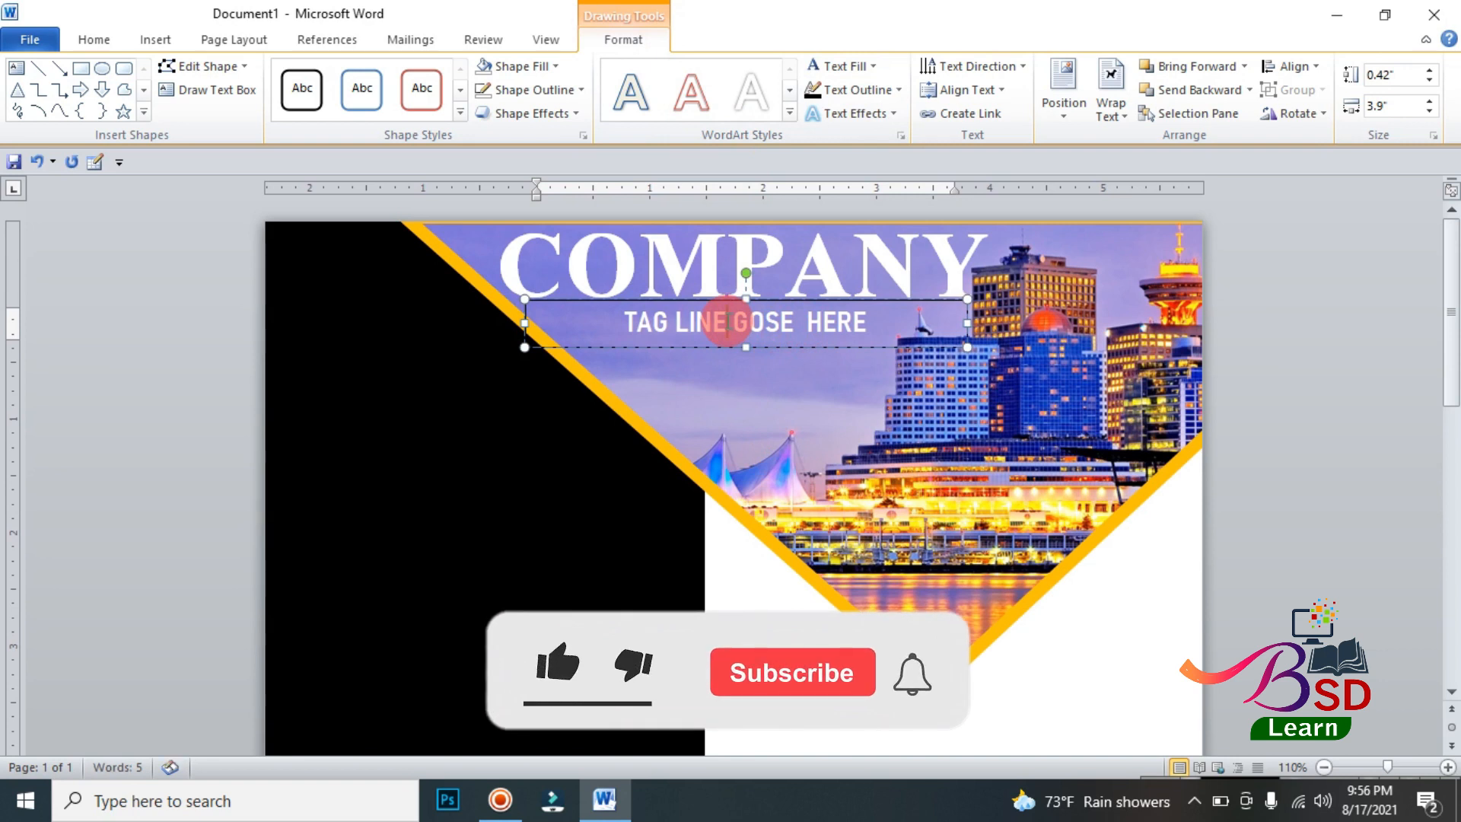
pyautogui.click(670, 322)
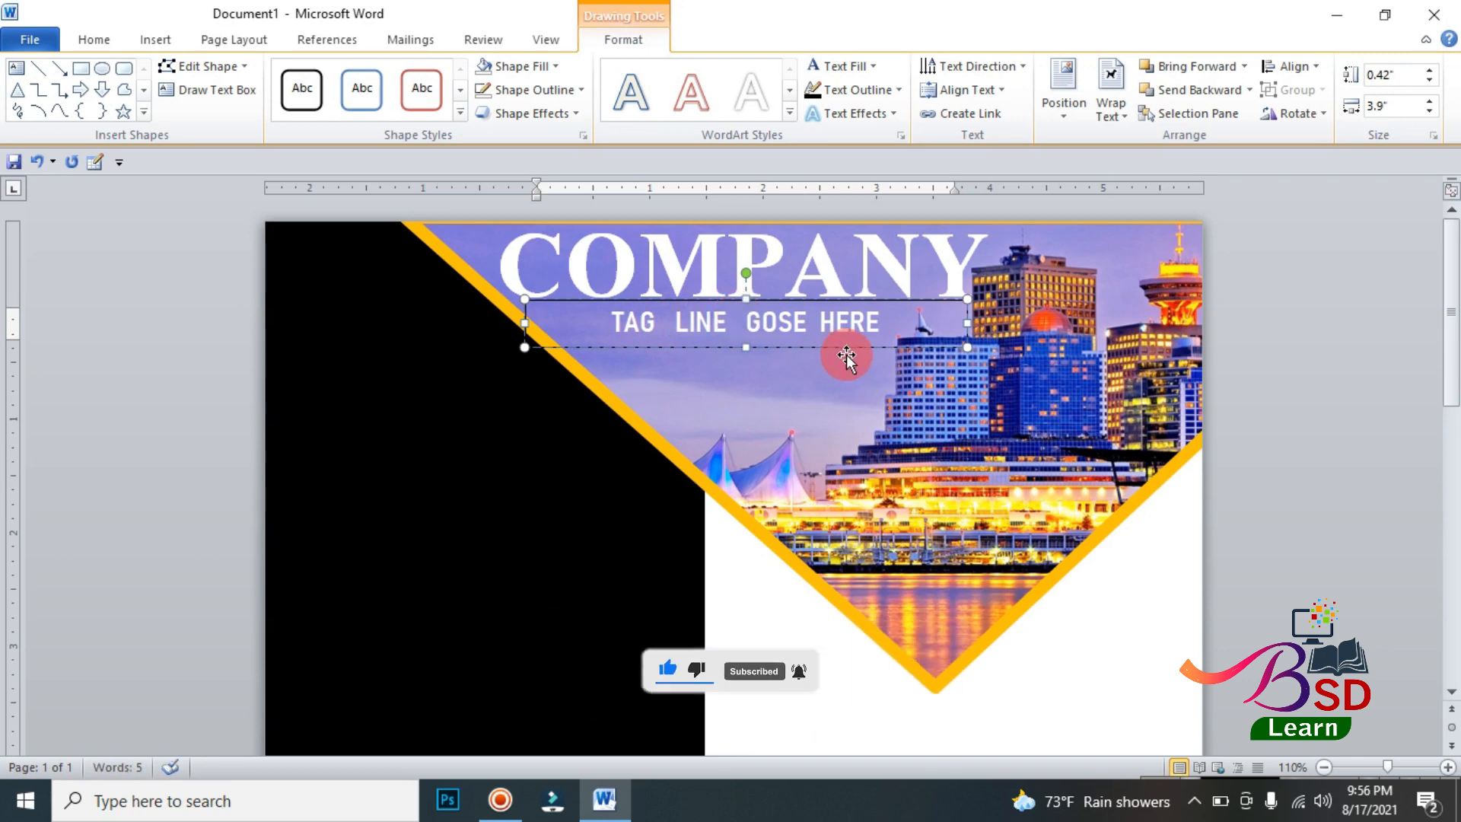
pyautogui.click(818, 327)
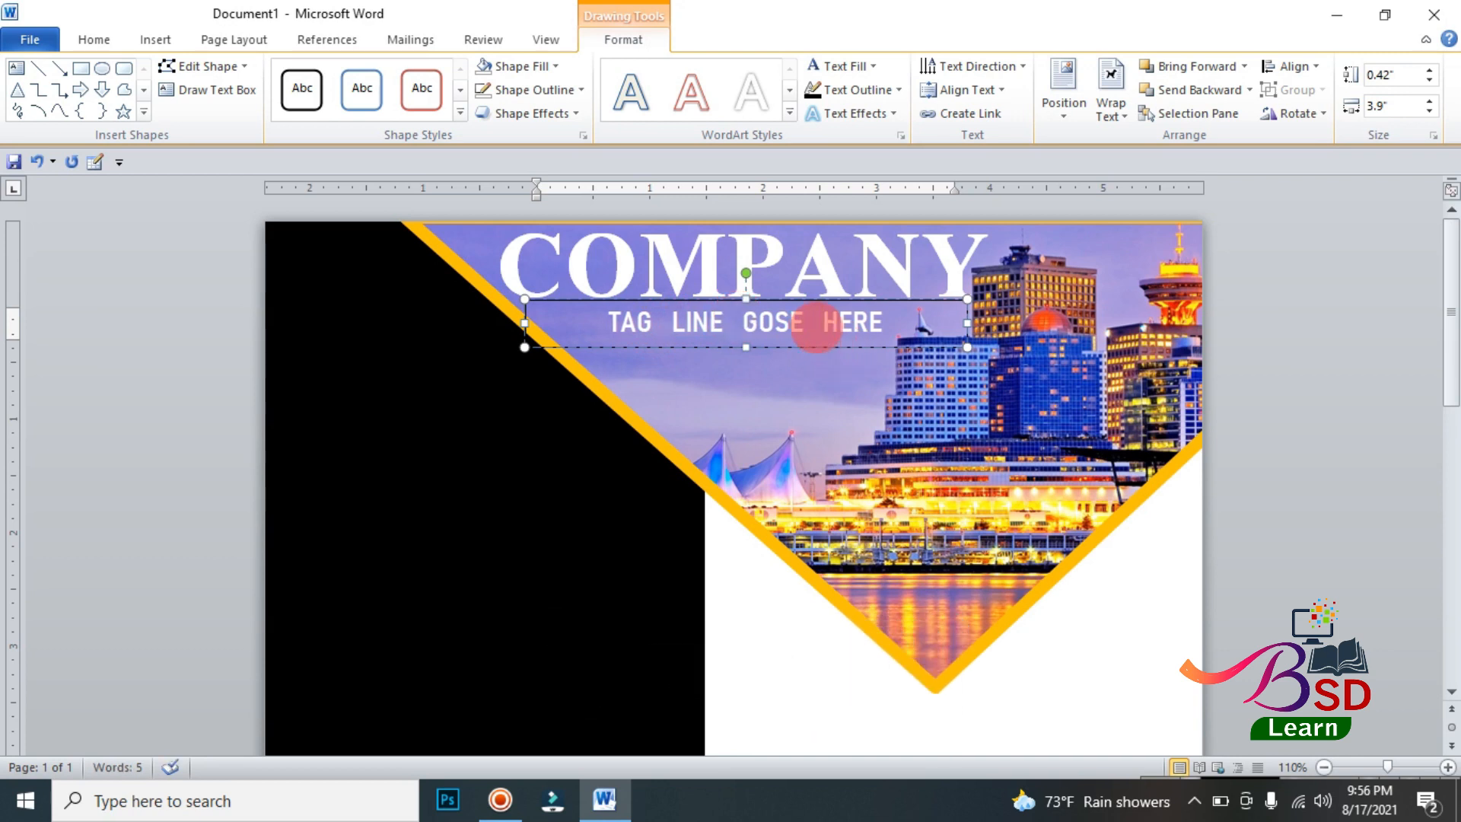
pyautogui.click(1267, 306)
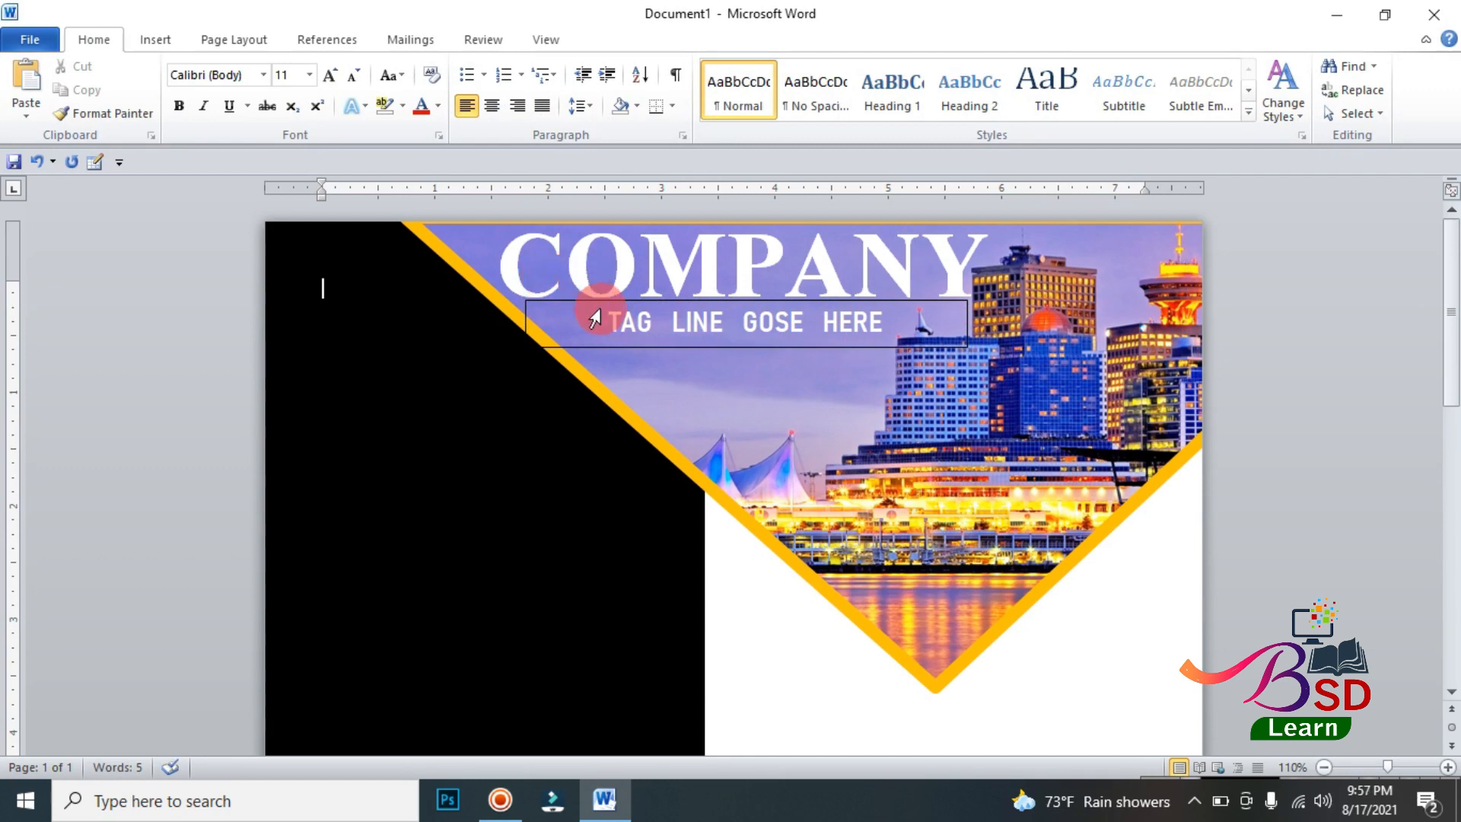
pyautogui.click(611, 350)
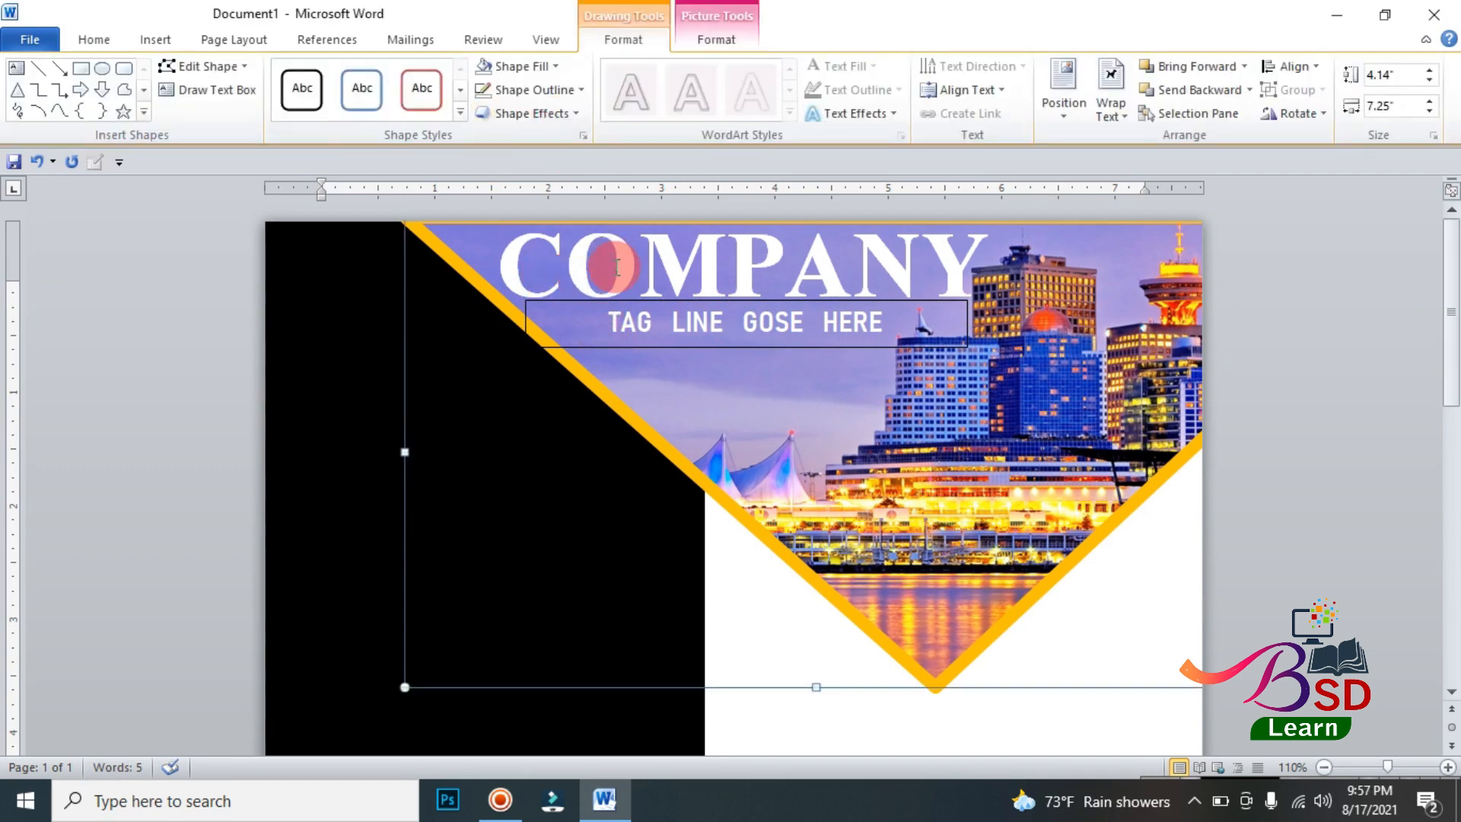
# Step: Remove the outline from the tagline text box beneath COMPANY
pyautogui.click(624, 347)
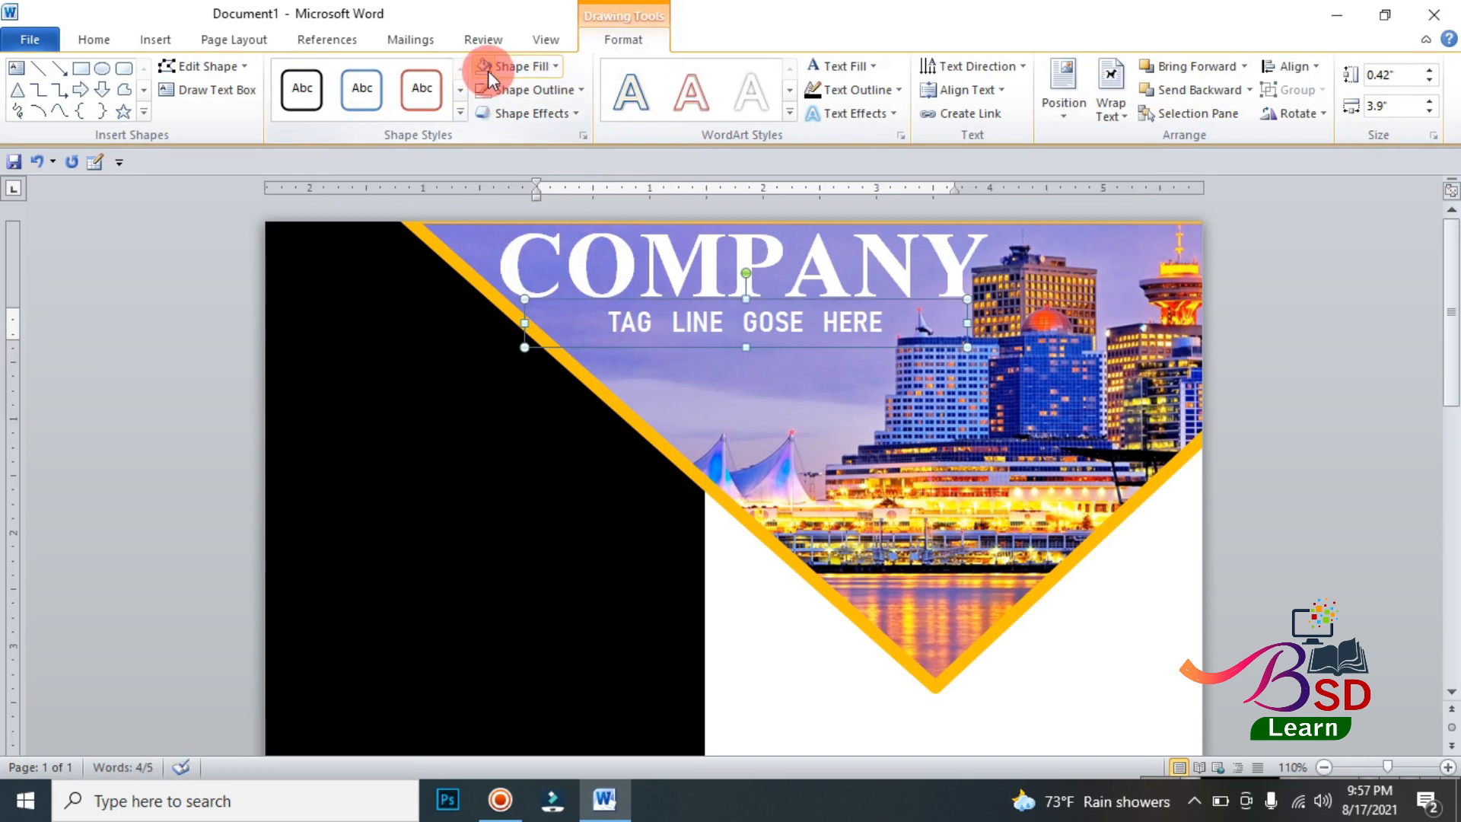
pyautogui.click(1276, 418)
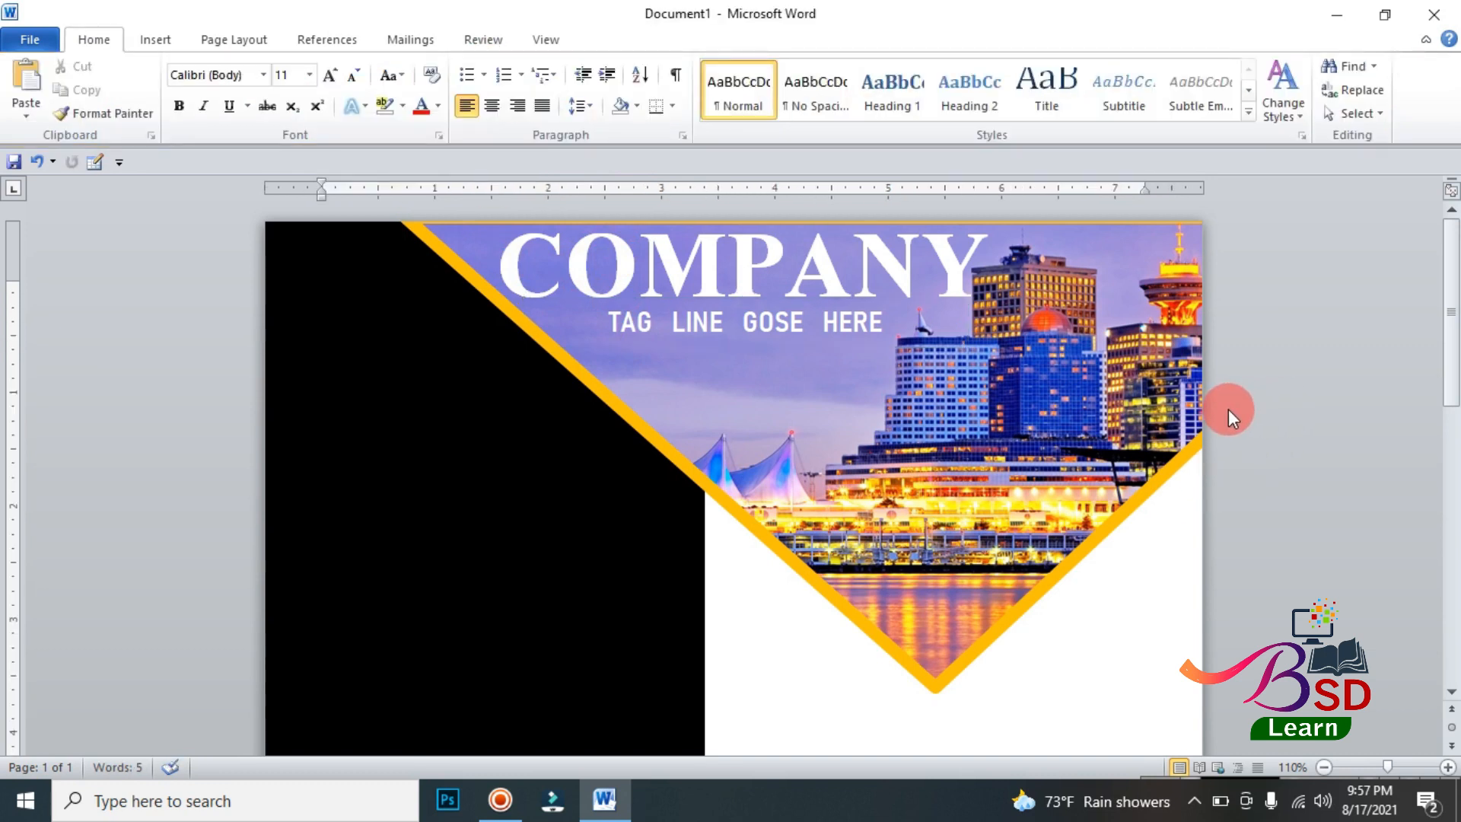
pyautogui.scroll(-3, 1230, 405)
pyautogui.scroll(3, 1218, 429)
# Step: Draw a rounded rectangle about 1.29" high and 1.2" wide near the top of the black panel and add the text LOGO
pyautogui.click(141, 41)
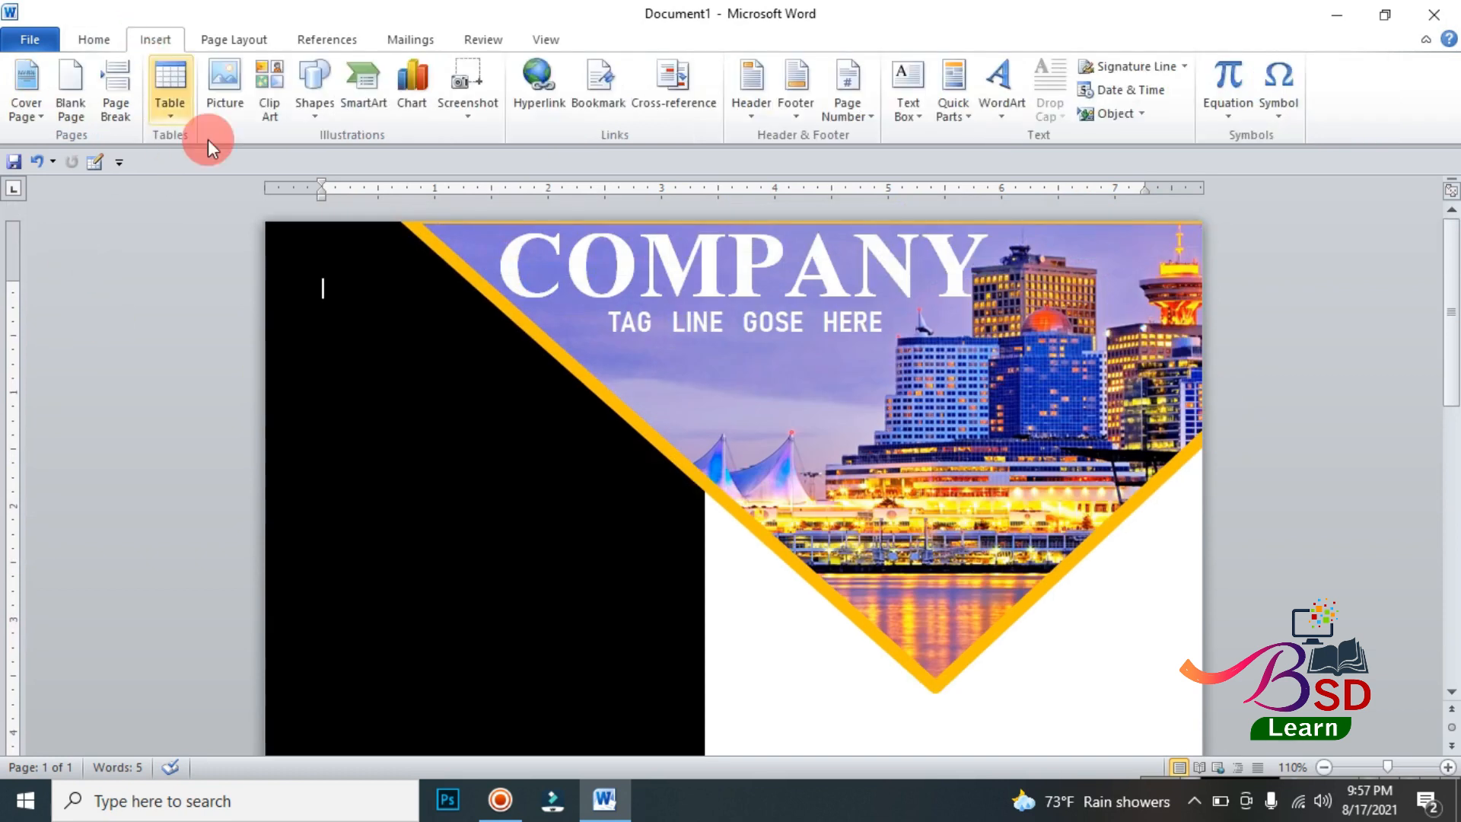
pyautogui.click(312, 80)
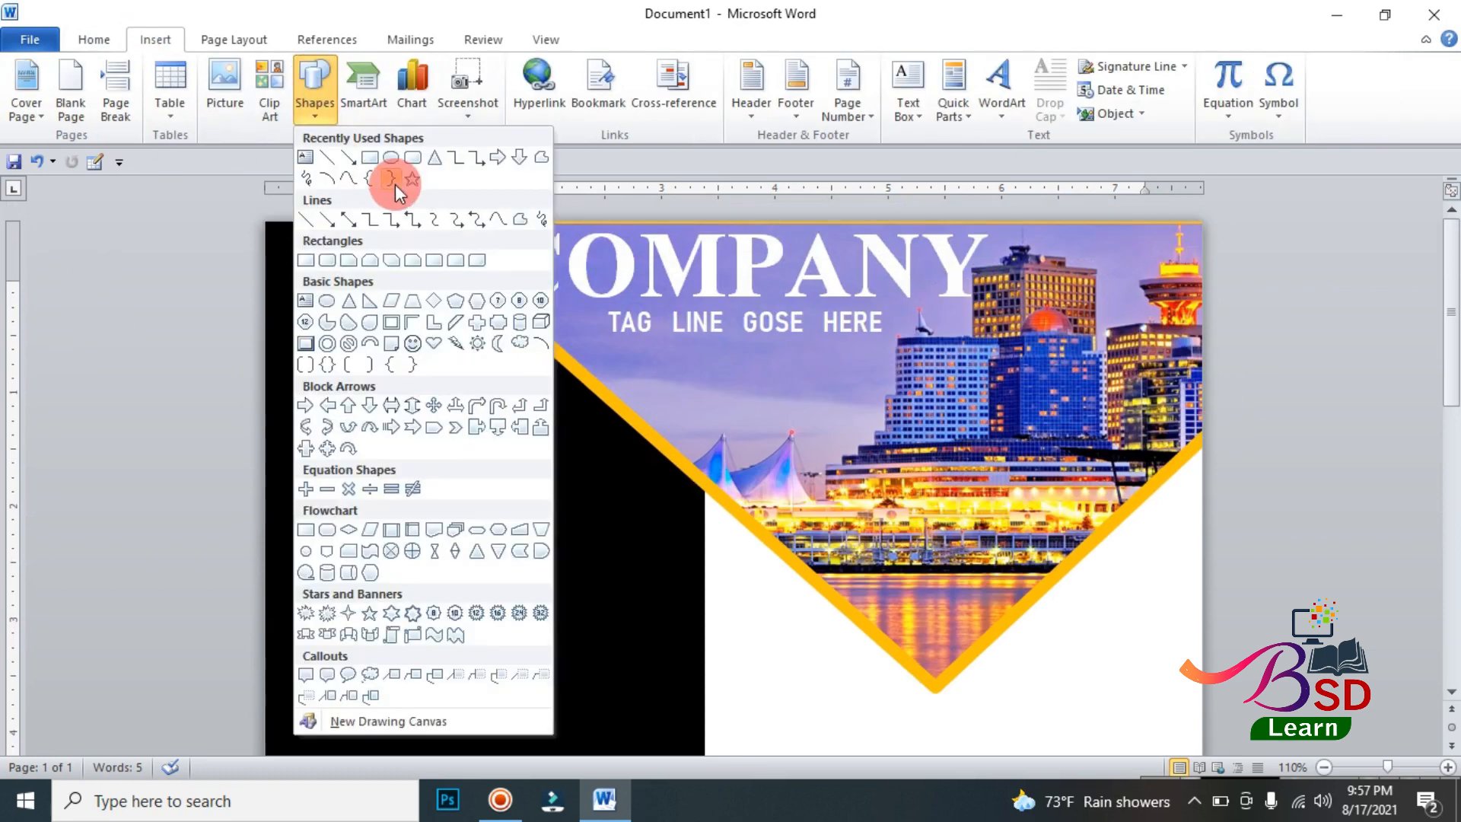
pyautogui.click(326, 265)
pyautogui.moveTo(309, 286)
pyautogui.mouseDown()
pyautogui.moveTo(391, 404)
pyautogui.moveTo(446, 433)
pyautogui.mouseUp()
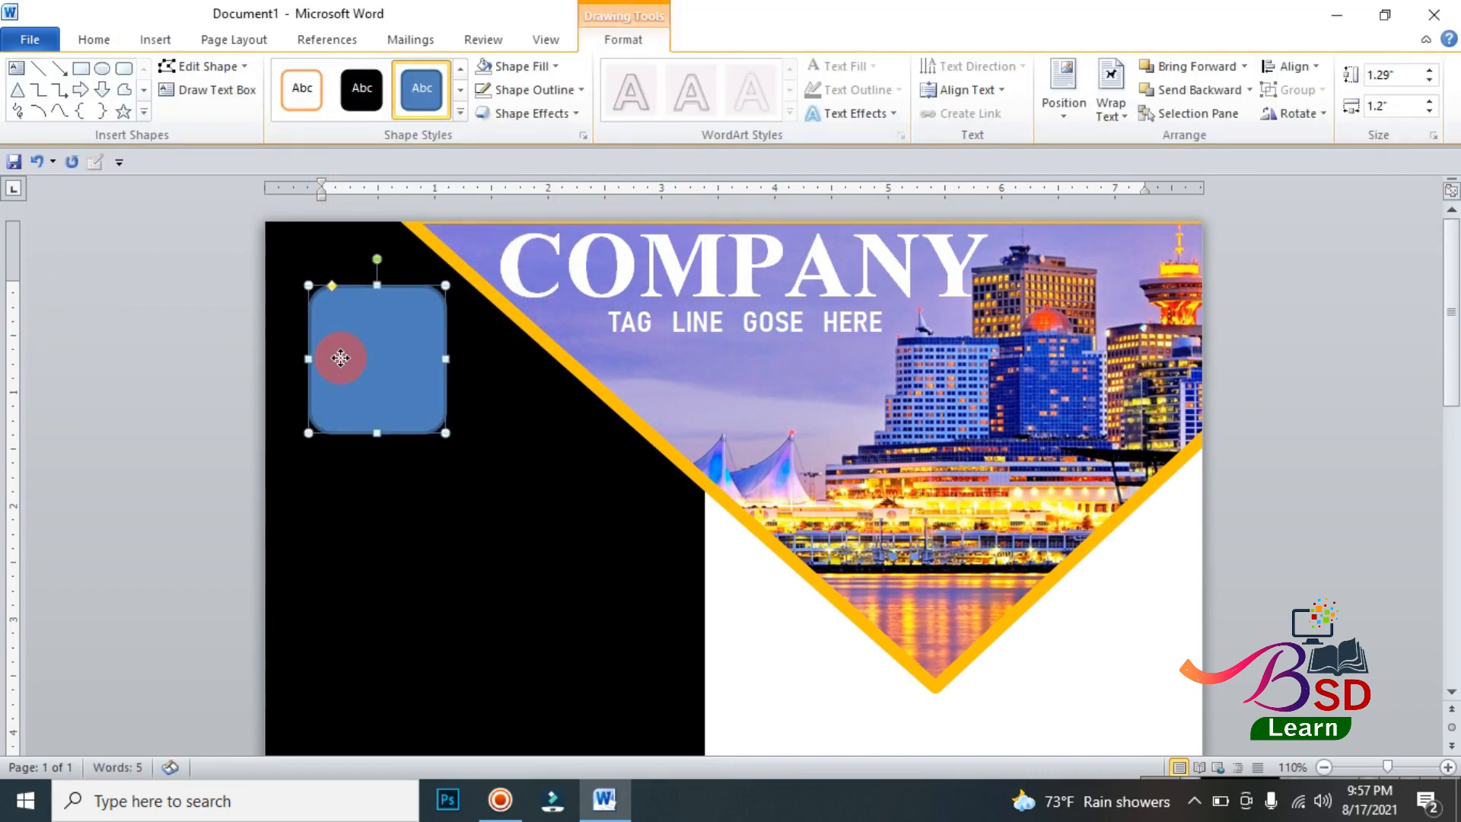
pyautogui.rightClick(340, 357)
pyautogui.click(409, 477)
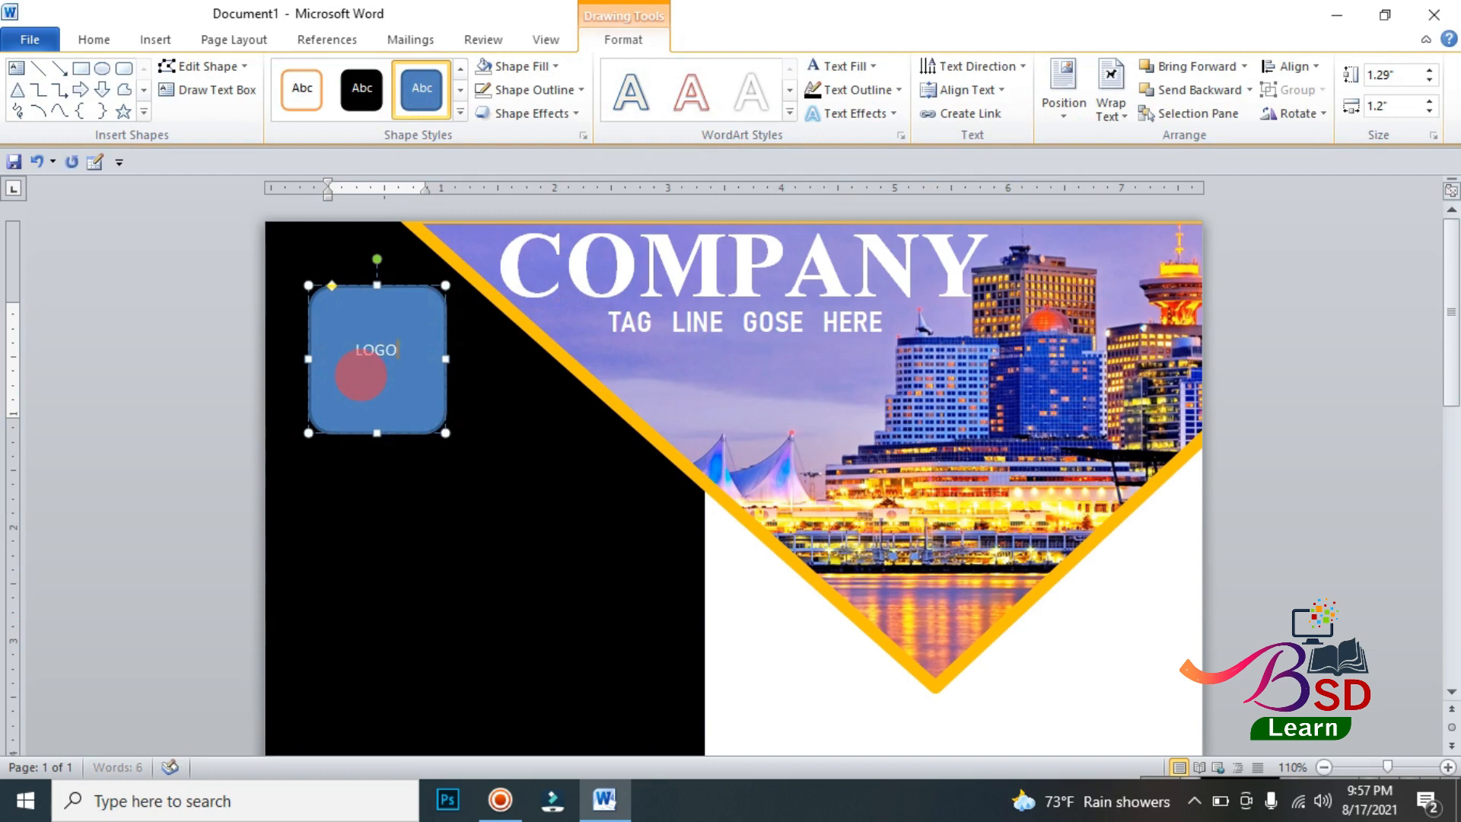
# Step: Format the LOGO text in Bahnschrift SemiBold SemiConden and enlarge it by several size steps
pyautogui.click(395, 435)
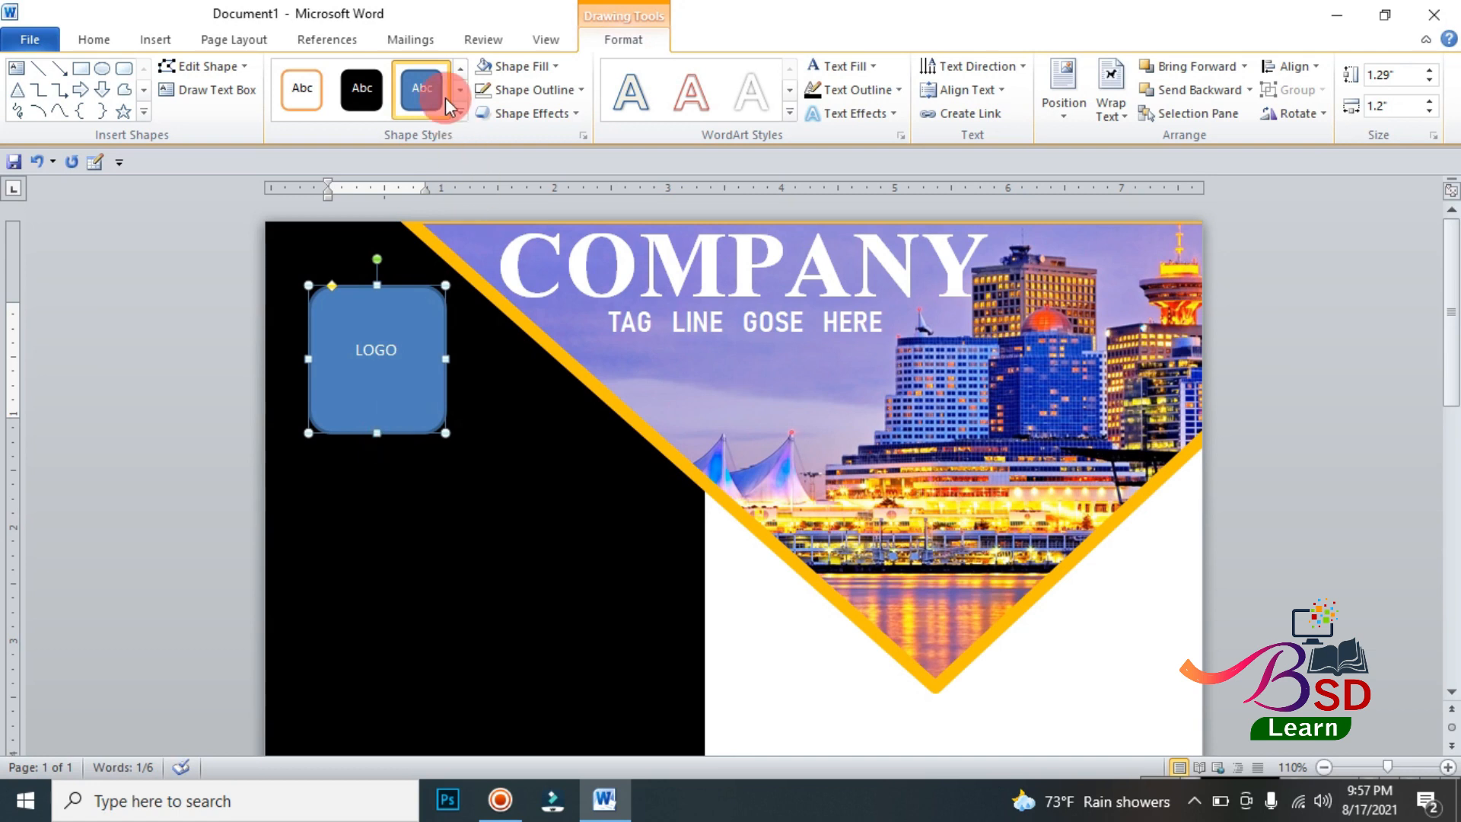
pyautogui.click(94, 39)
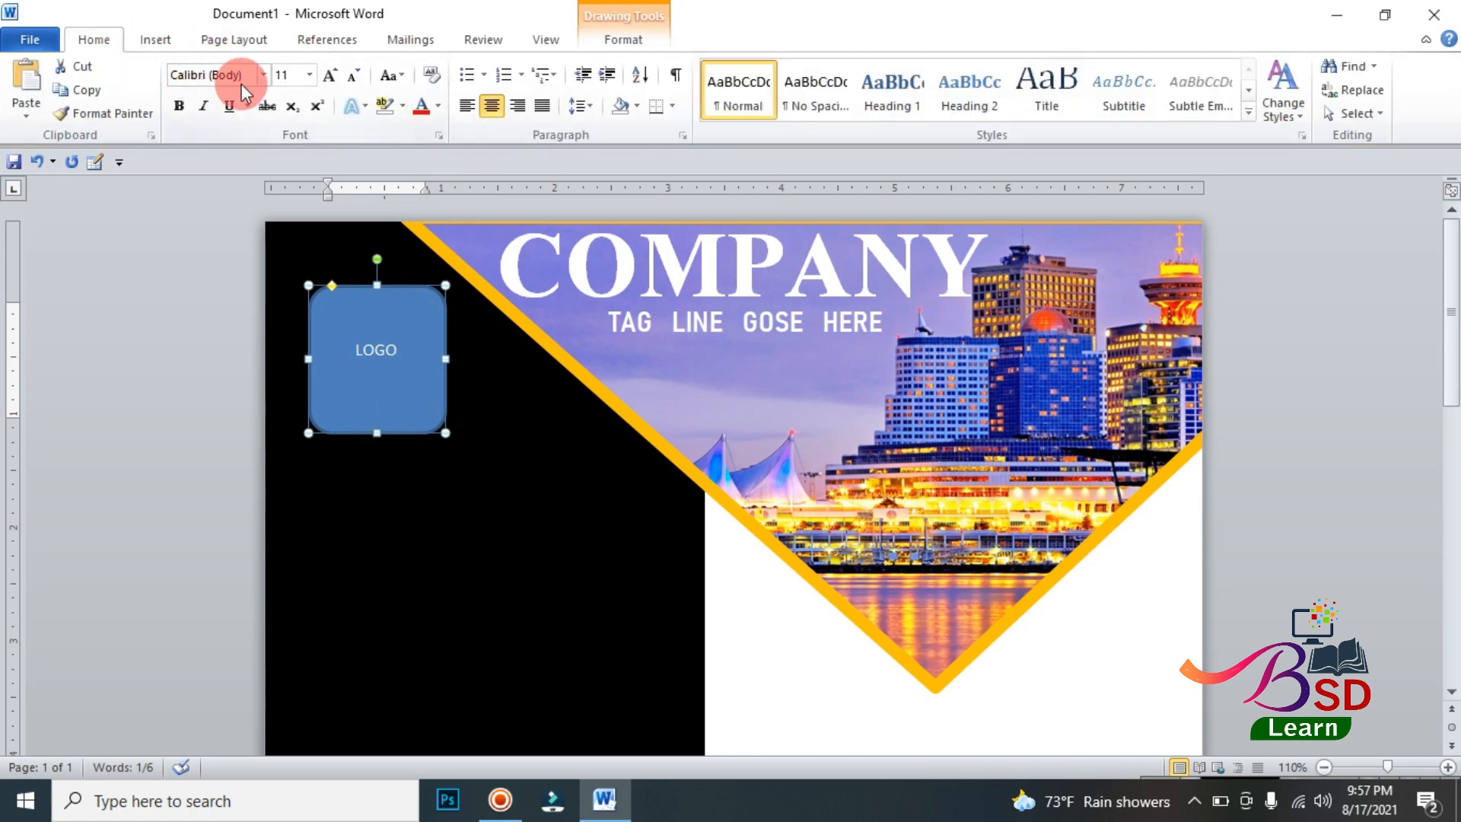
pyautogui.click(266, 77)
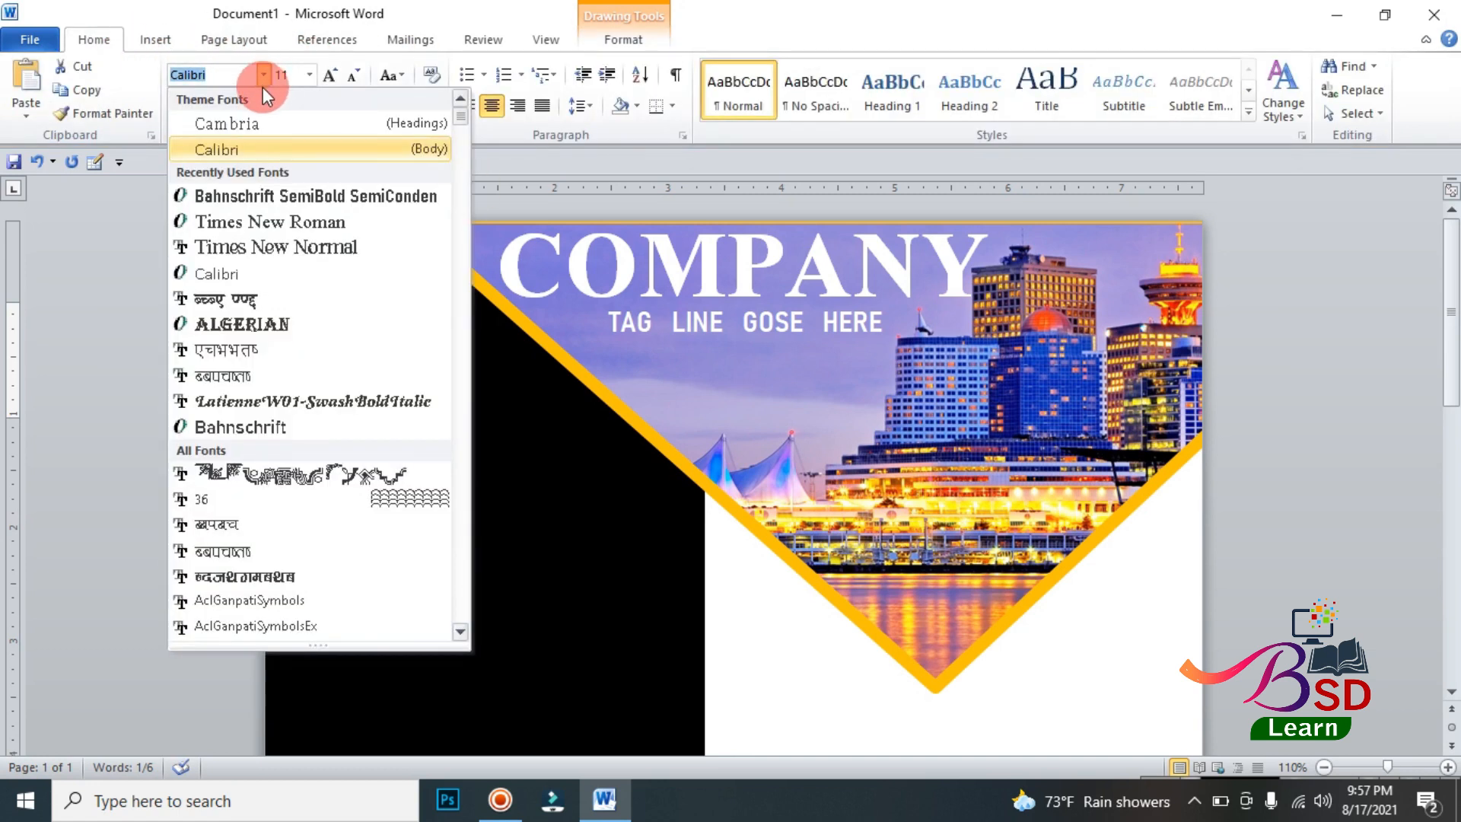
pyautogui.click(258, 189)
pyautogui.click(330, 76)
pyautogui.click(329, 77)
pyautogui.click(329, 76)
pyautogui.click(329, 76)
pyautogui.click(329, 76)
pyautogui.click(329, 76)
# Step: Round the LOGO box's corners further and give it a white fill with no outline
pyautogui.moveTo(332, 286); pyautogui.dragTo(343, 286)
pyautogui.click(631, 38)
pyautogui.click(502, 70)
pyautogui.click(482, 108)
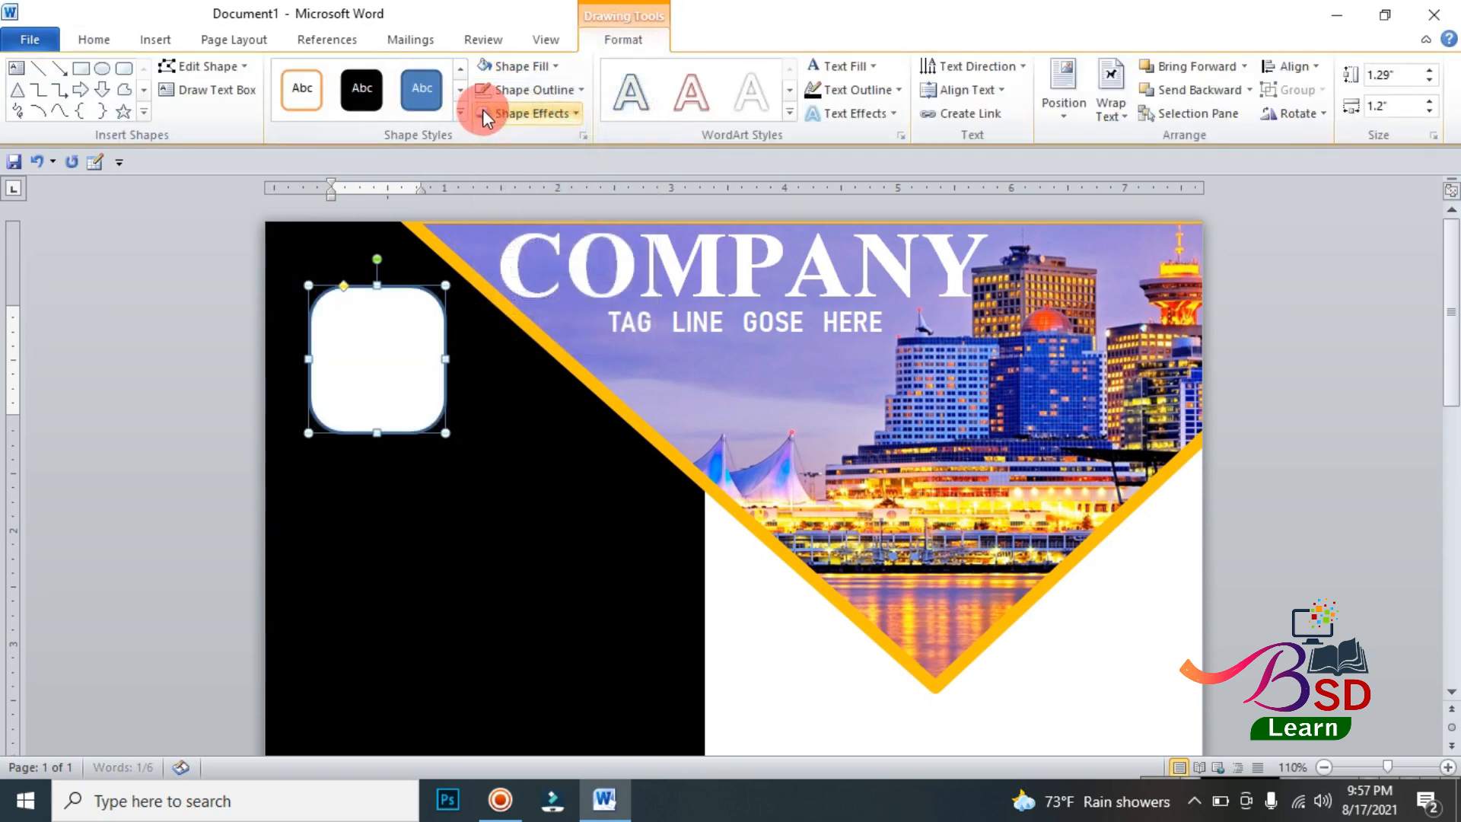
pyautogui.click(491, 87)
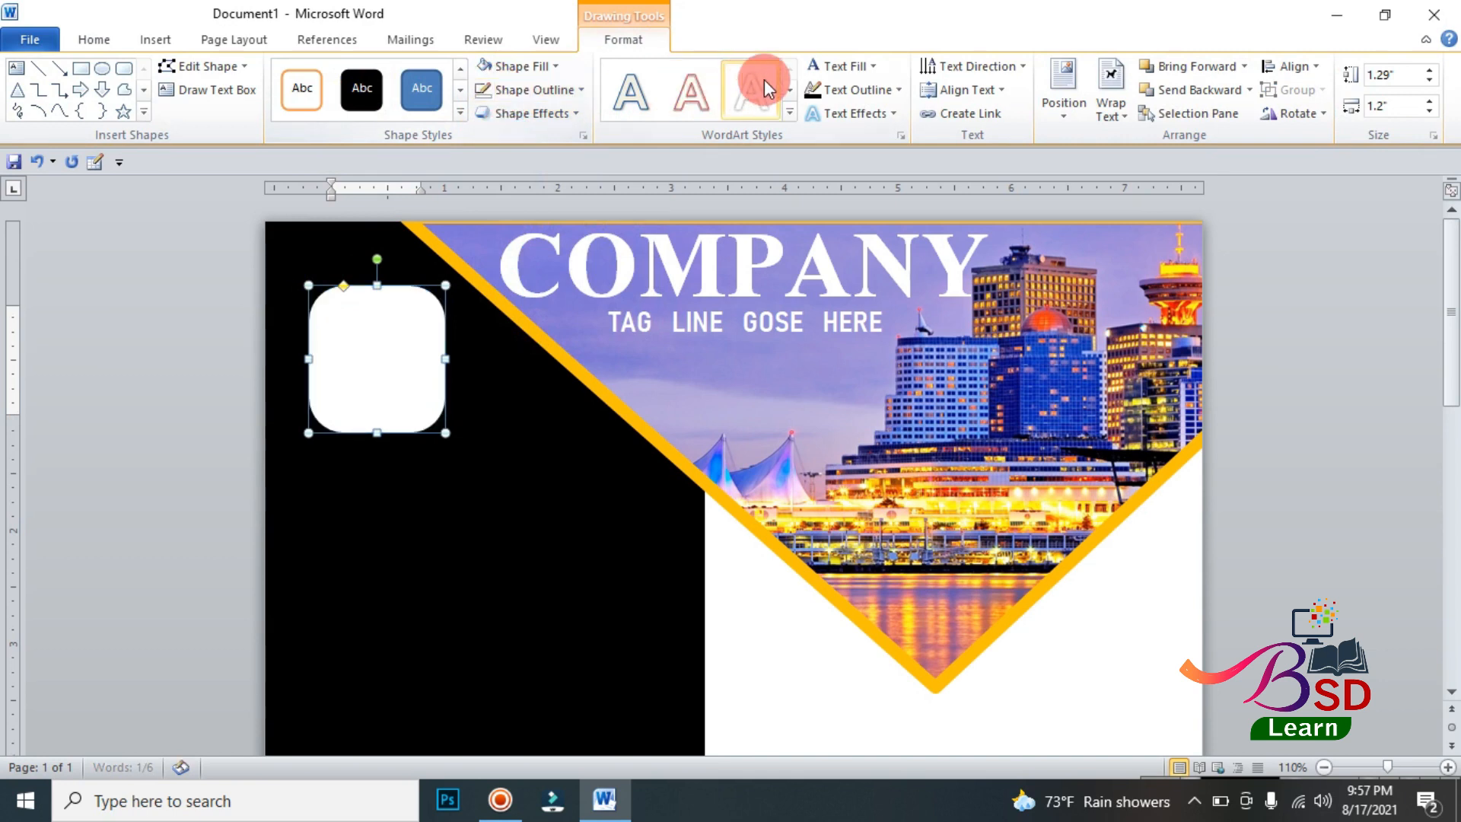
# Step: Make the LOGO text black and shrink its rounded box toward the upper-left corner
pyautogui.click(842, 65)
pyautogui.click(830, 134)
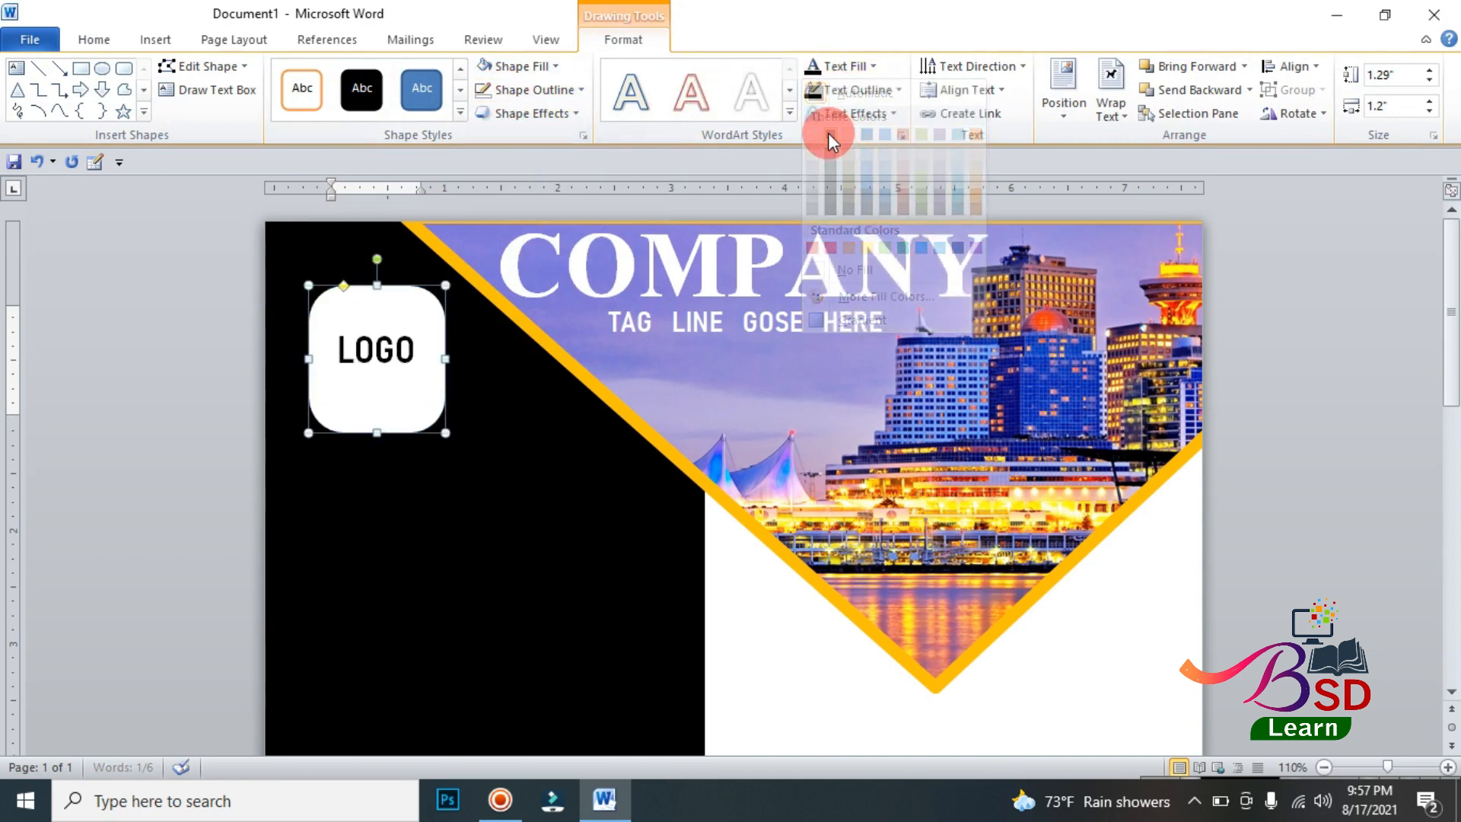
pyautogui.click(580, 625)
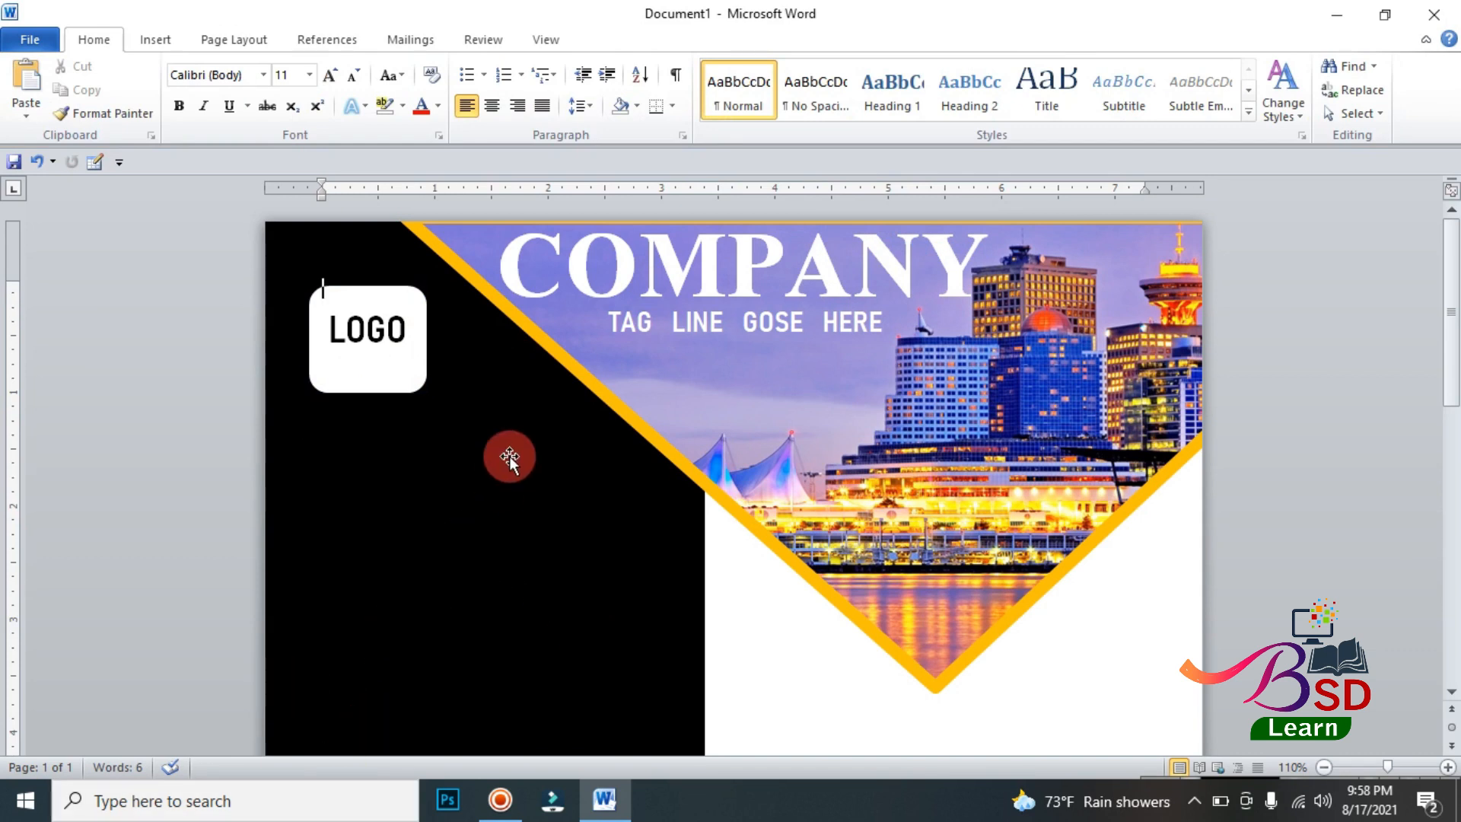
# Step: Draw a text box about 1.57" by 2.95" on the black panel, reading Digital Creative, Agency Our and Business on three lines
pyautogui.scroll(-1, 505, 455)
pyautogui.scroll(-2, 478, 449)
pyautogui.keyDown('ctrl'); pyautogui.scroll(-2, 473, 472); pyautogui.keyUp('ctrl')
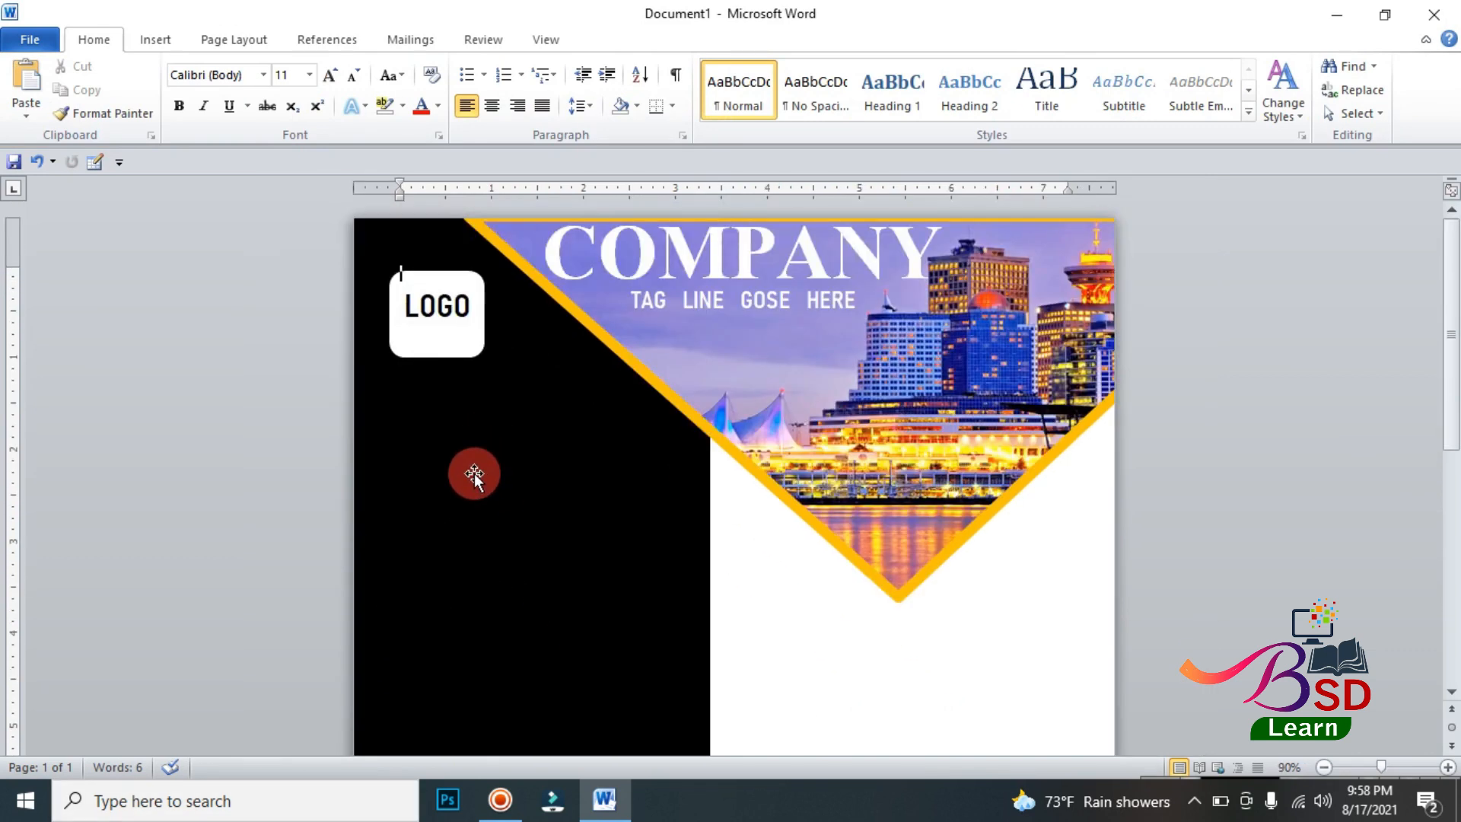
pyautogui.scroll(-2, 481, 476)
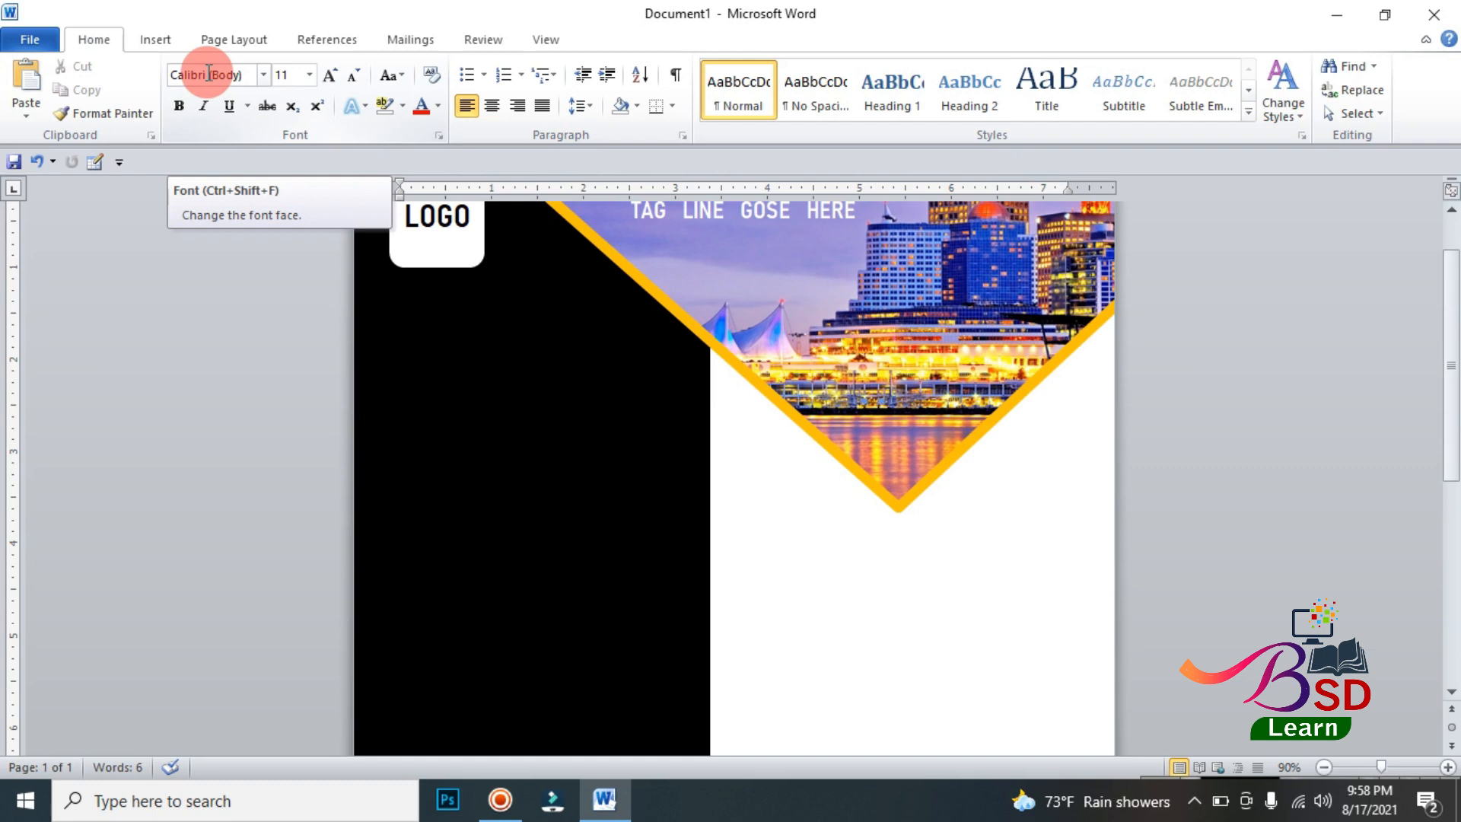
pyautogui.click(148, 40)
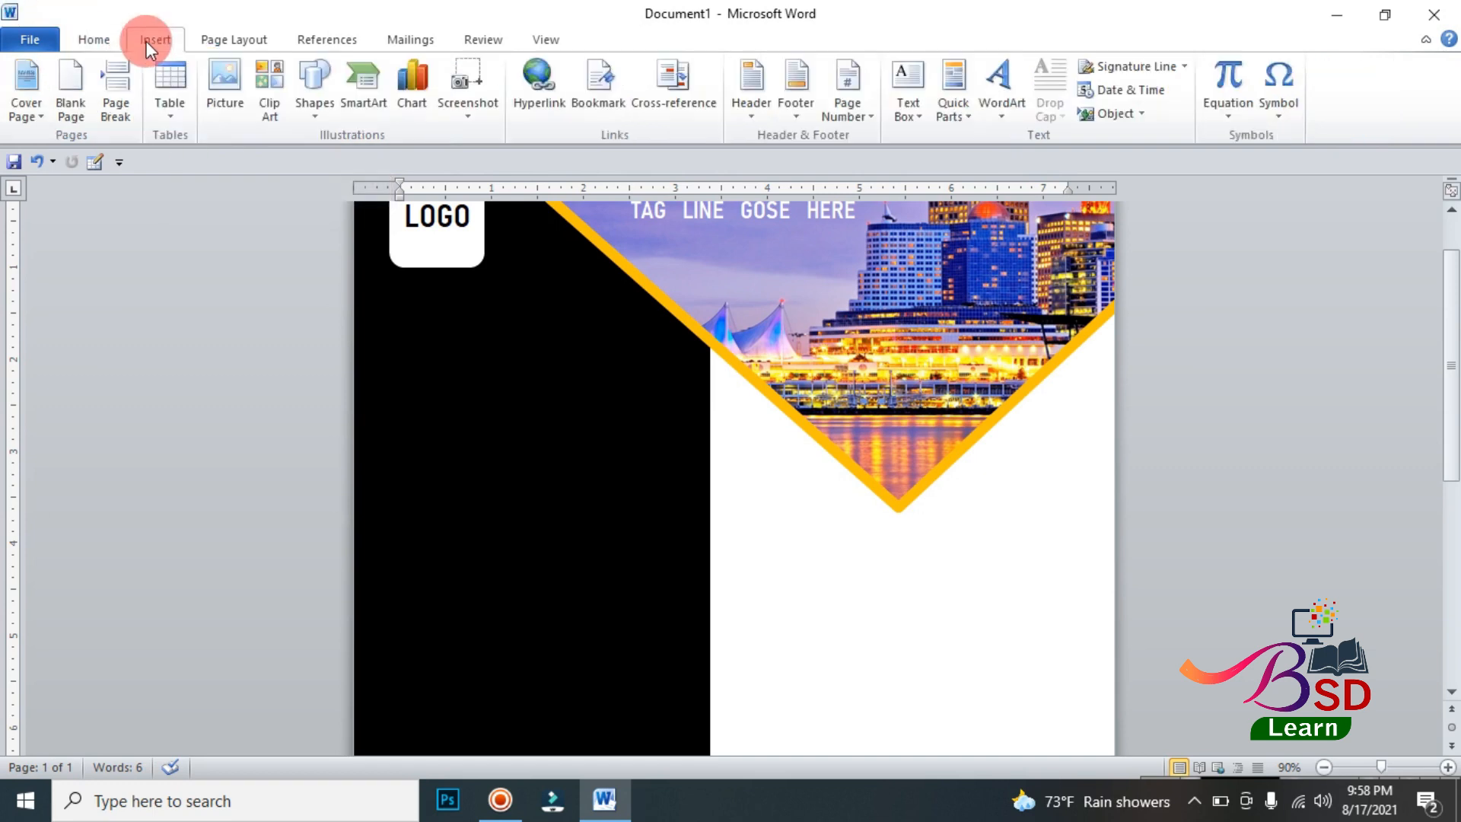
pyautogui.click(315, 84)
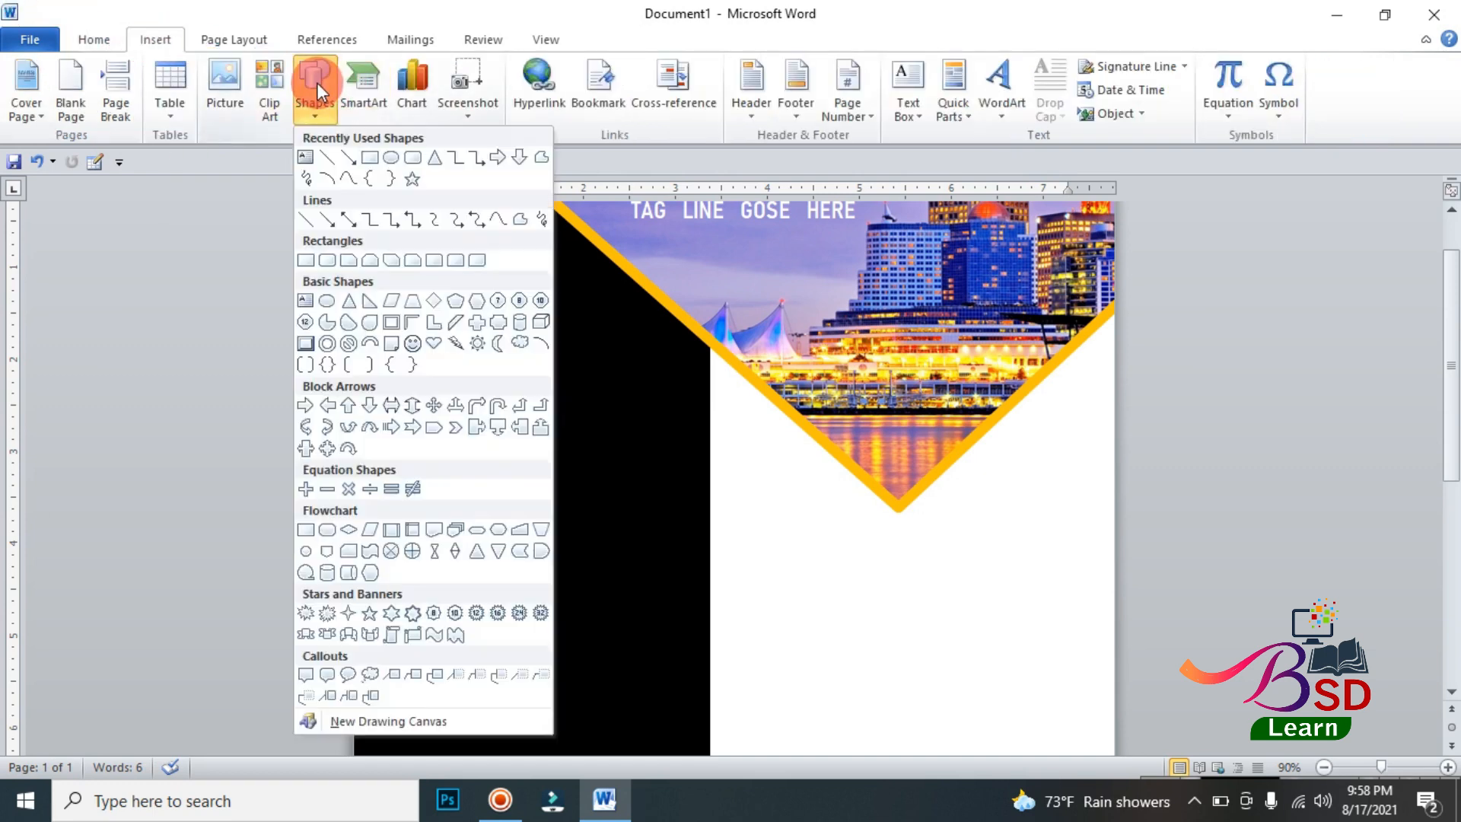
pyautogui.click(308, 301)
pyautogui.moveTo(382, 353)
pyautogui.mouseDown()
pyautogui.moveTo(594, 505)
pyautogui.moveTo(655, 499)
pyautogui.mouseUp()
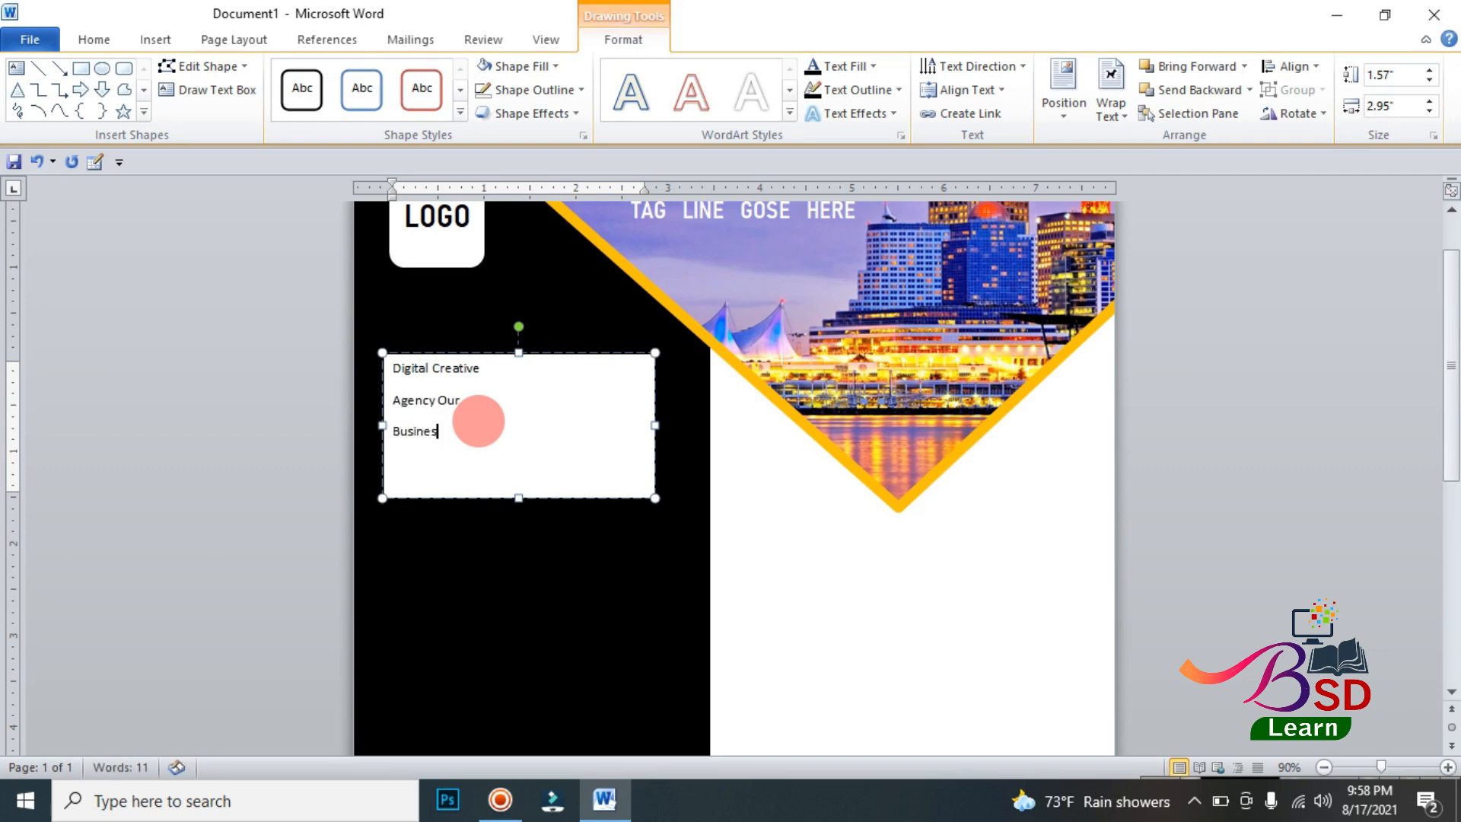
pyautogui.write('s')
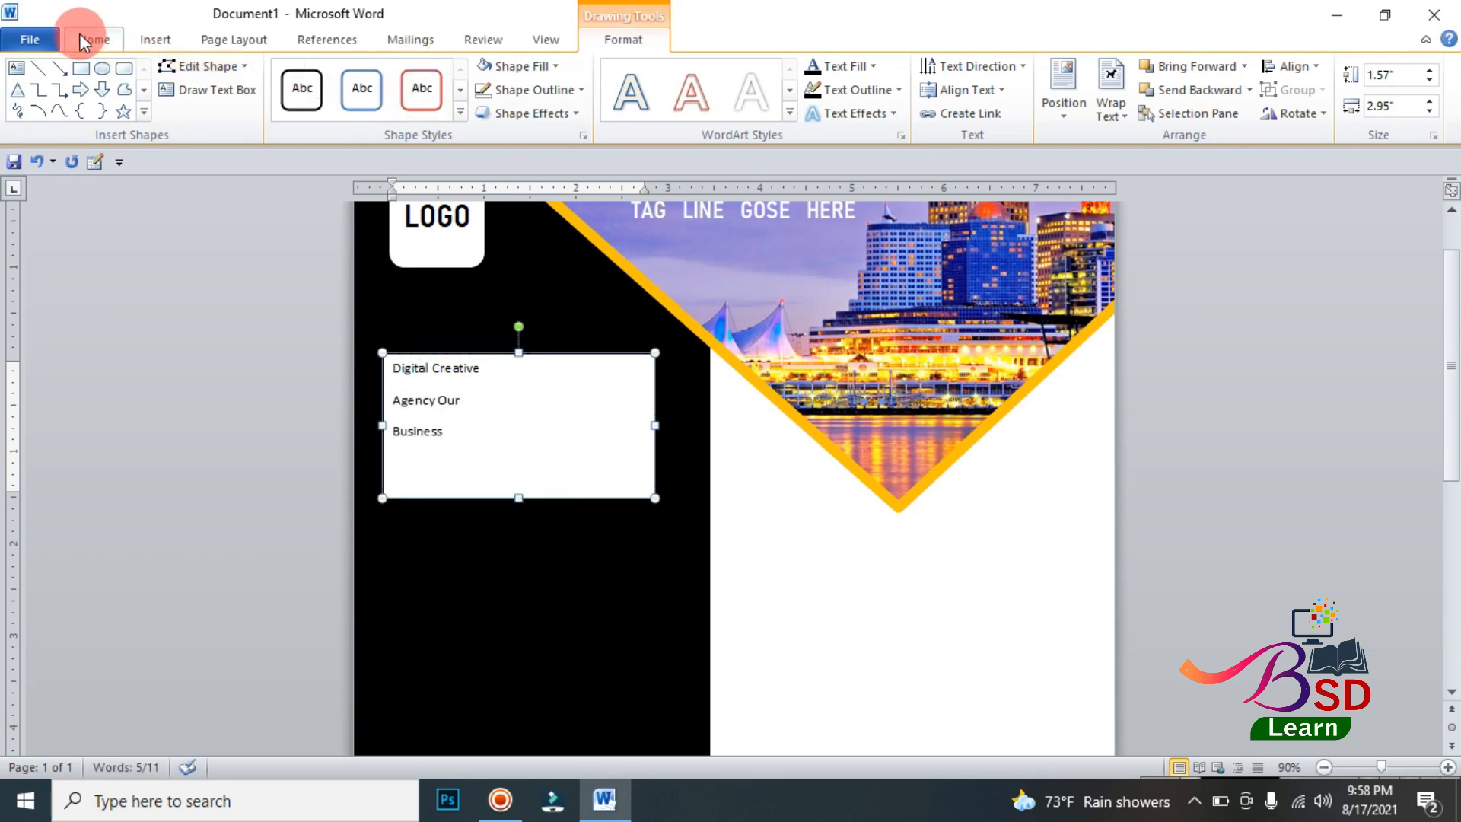
# Step: Remove the space after paragraphs throughout the three-line text box
pyautogui.click(83, 38)
pyautogui.click(580, 110)
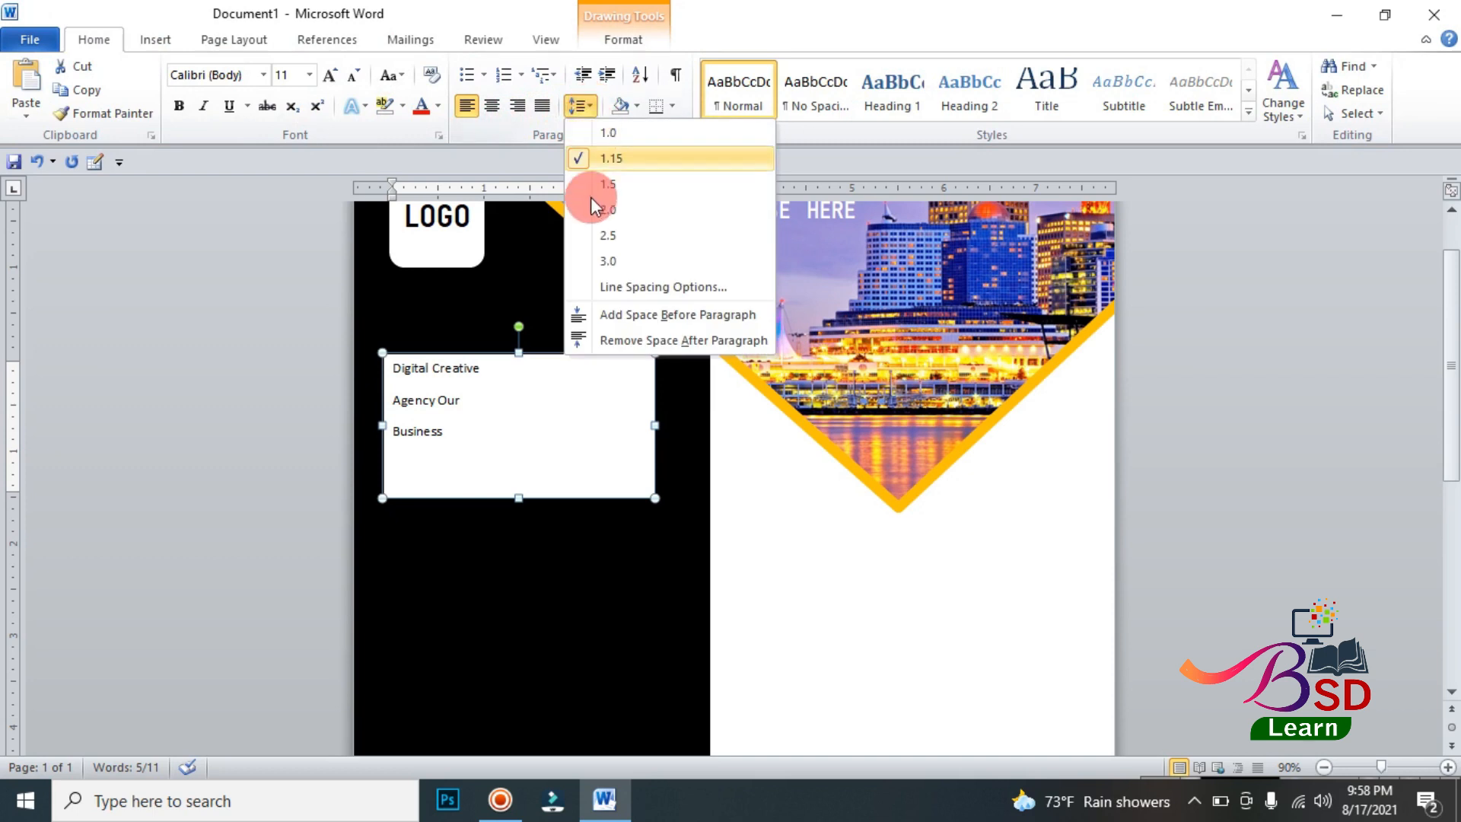
pyautogui.click(600, 340)
# Step: Format Digital Creative as 36 pt Times New Roman and widen the text box until it fits on one line
pyautogui.moveTo(396, 363); pyautogui.dragTo(481, 368)
pyautogui.click(262, 72)
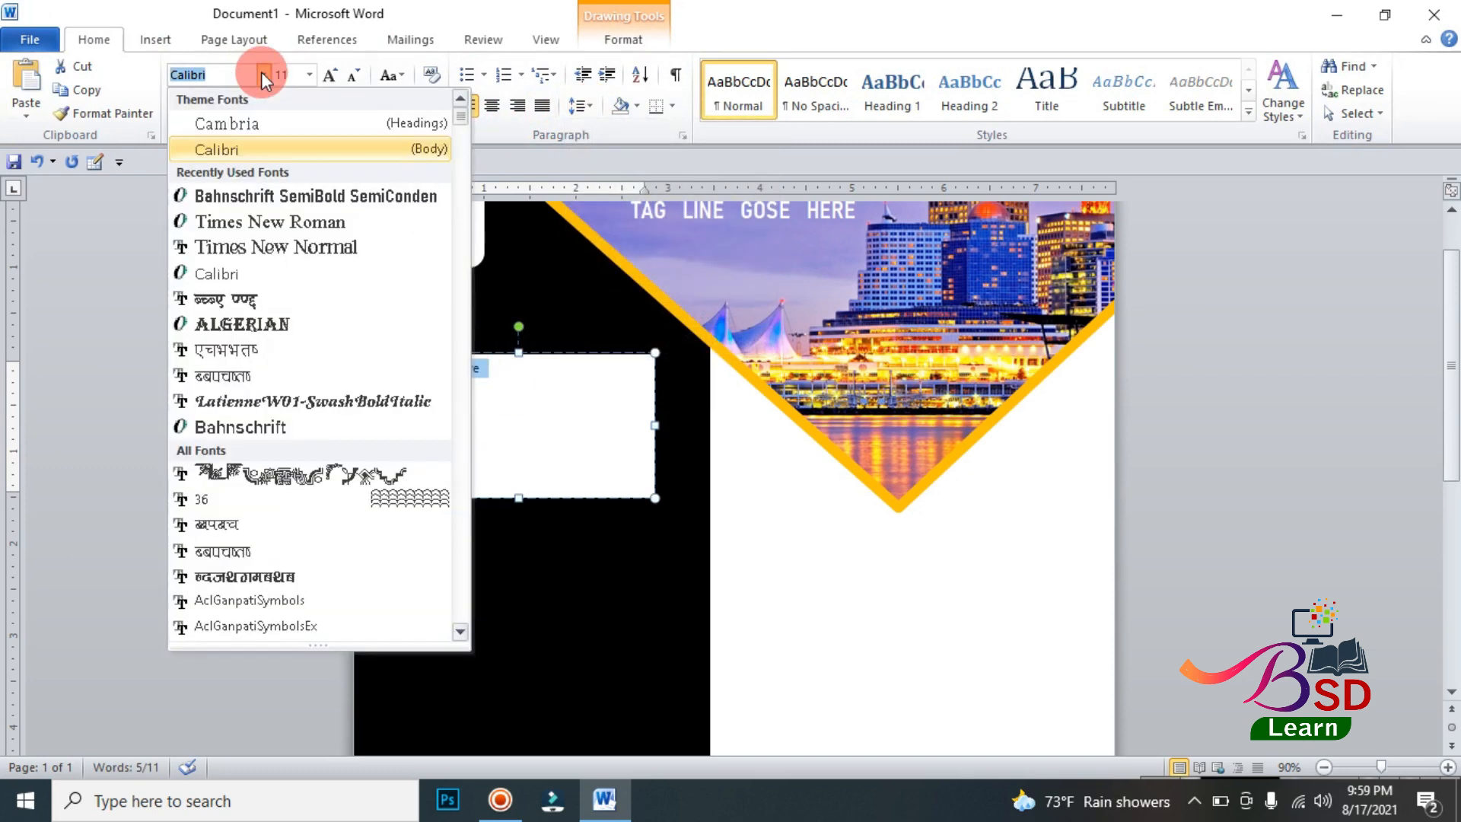
pyautogui.click(263, 221)
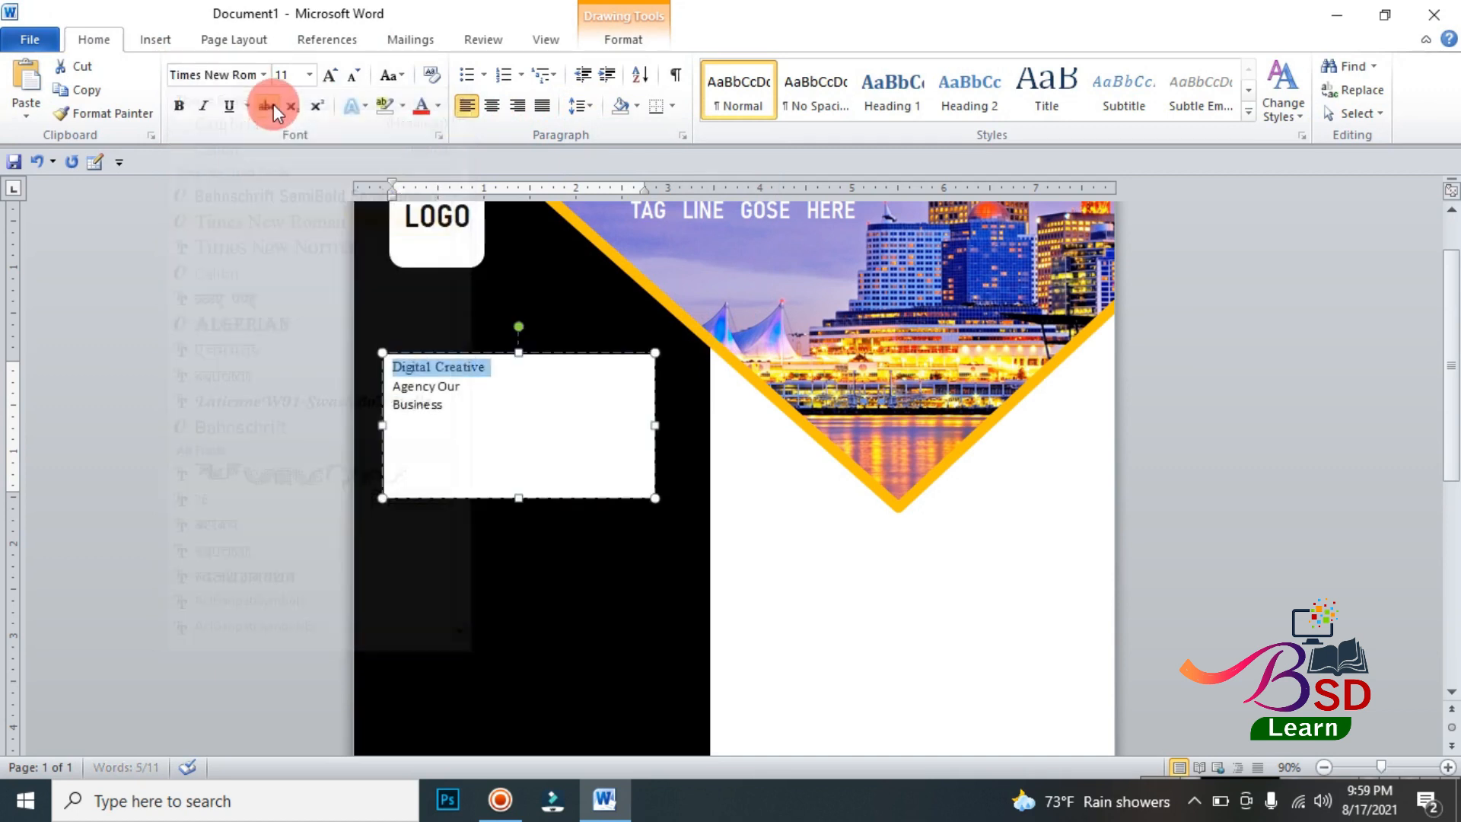
pyautogui.click(329, 76)
pyautogui.click(329, 77)
pyautogui.click(329, 77)
pyautogui.click(328, 76)
pyautogui.click(329, 76)
pyautogui.click(329, 76)
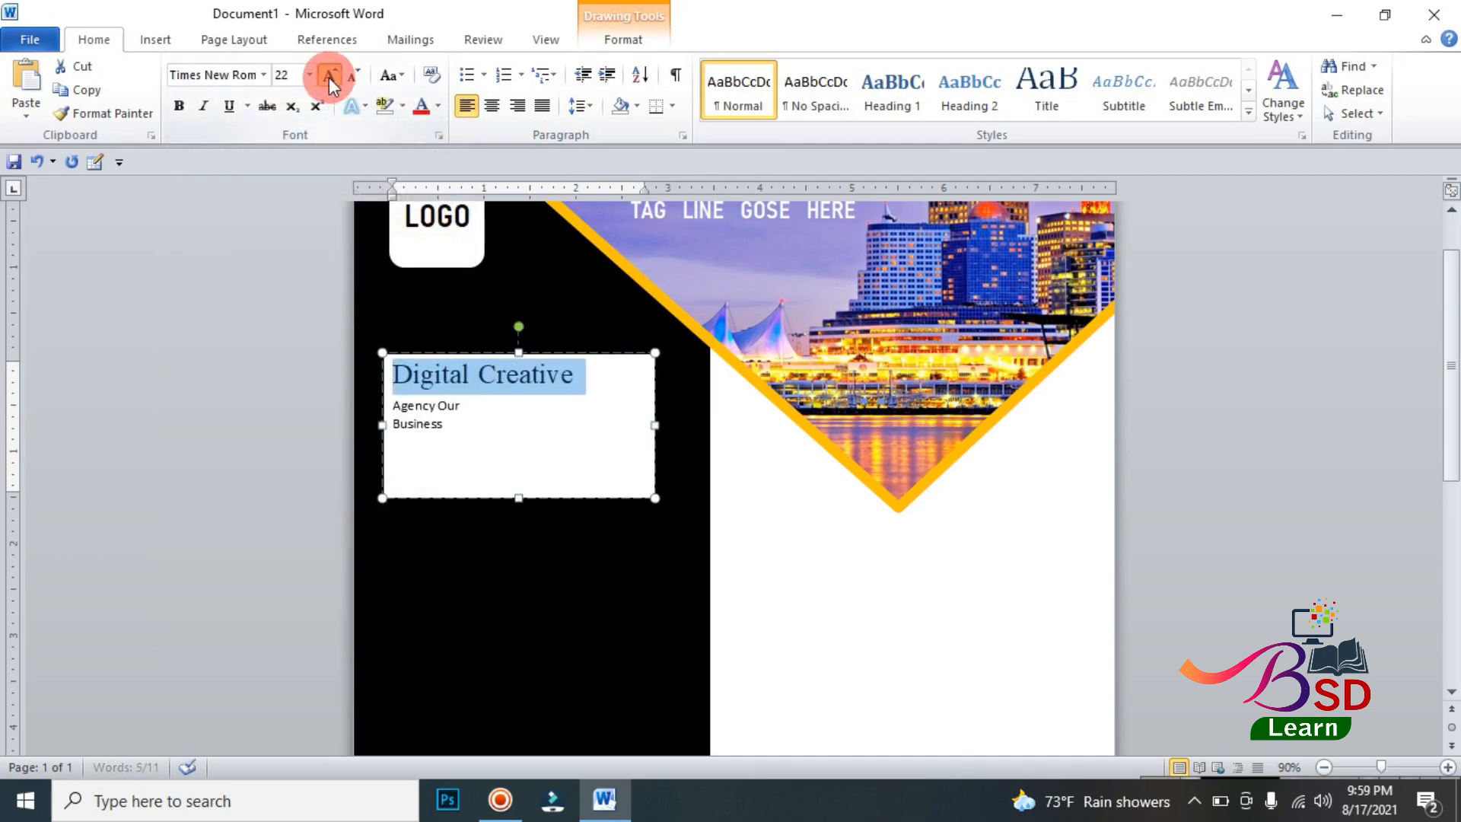
pyautogui.click(329, 76)
pyautogui.click(329, 76)
pyautogui.click(328, 76)
pyautogui.click(329, 76)
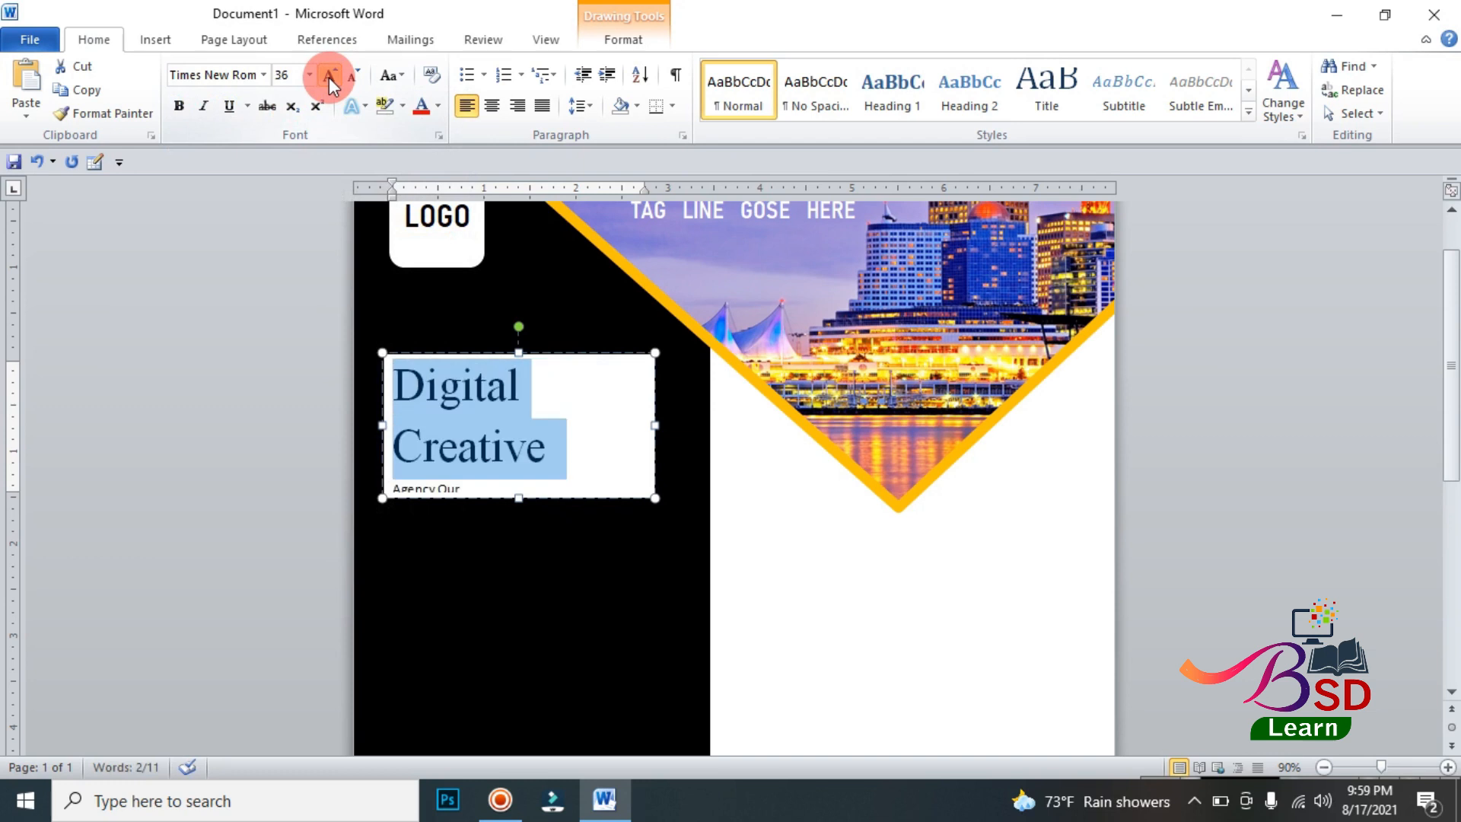
pyautogui.moveTo(655, 424); pyautogui.dragTo(698, 424)
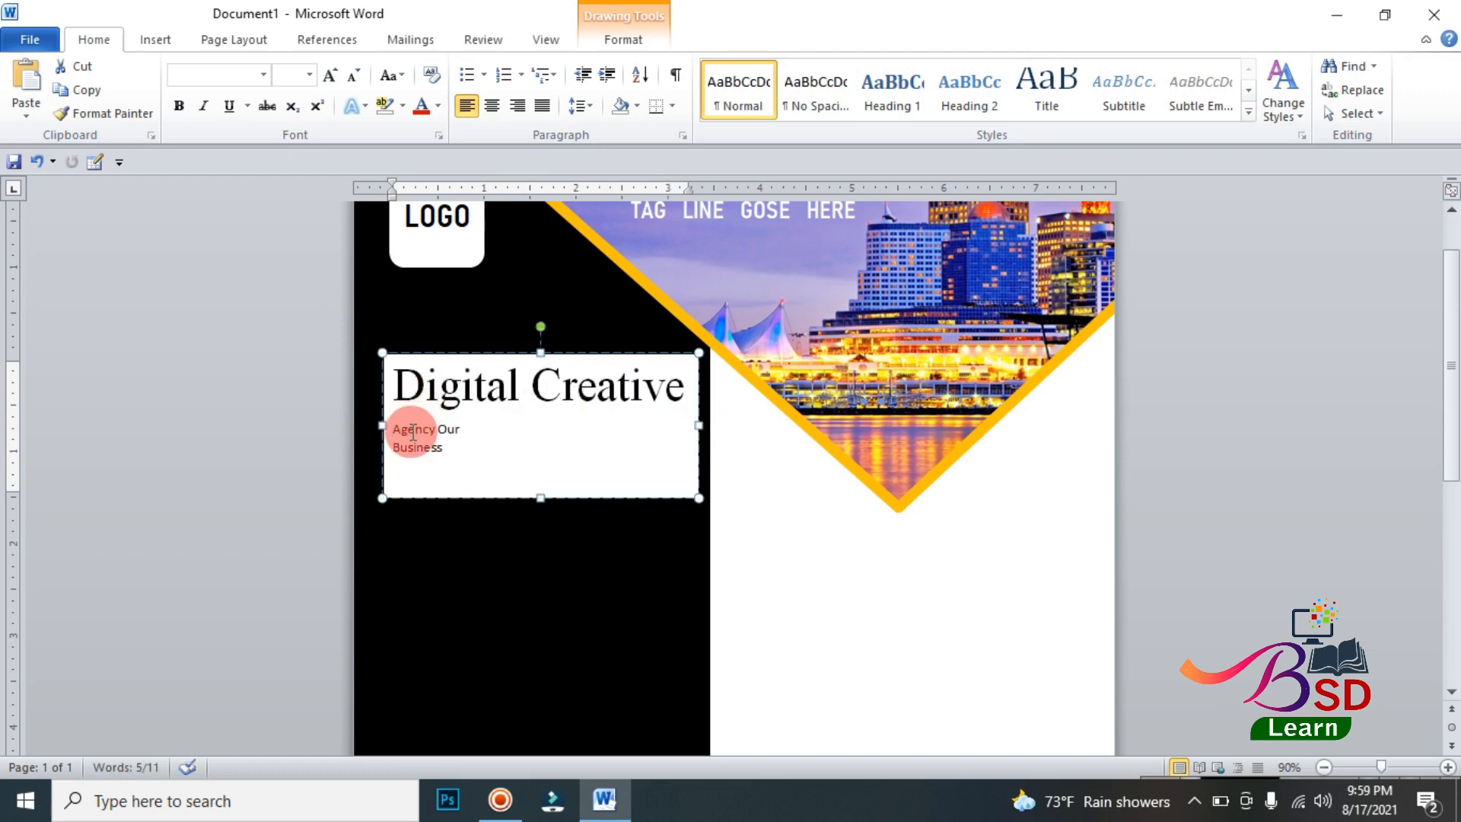
# Step: Set the Agency Our line to 36 pt and extend the text box downward to make room for Business
pyautogui.click(328, 75)
pyautogui.click(328, 75)
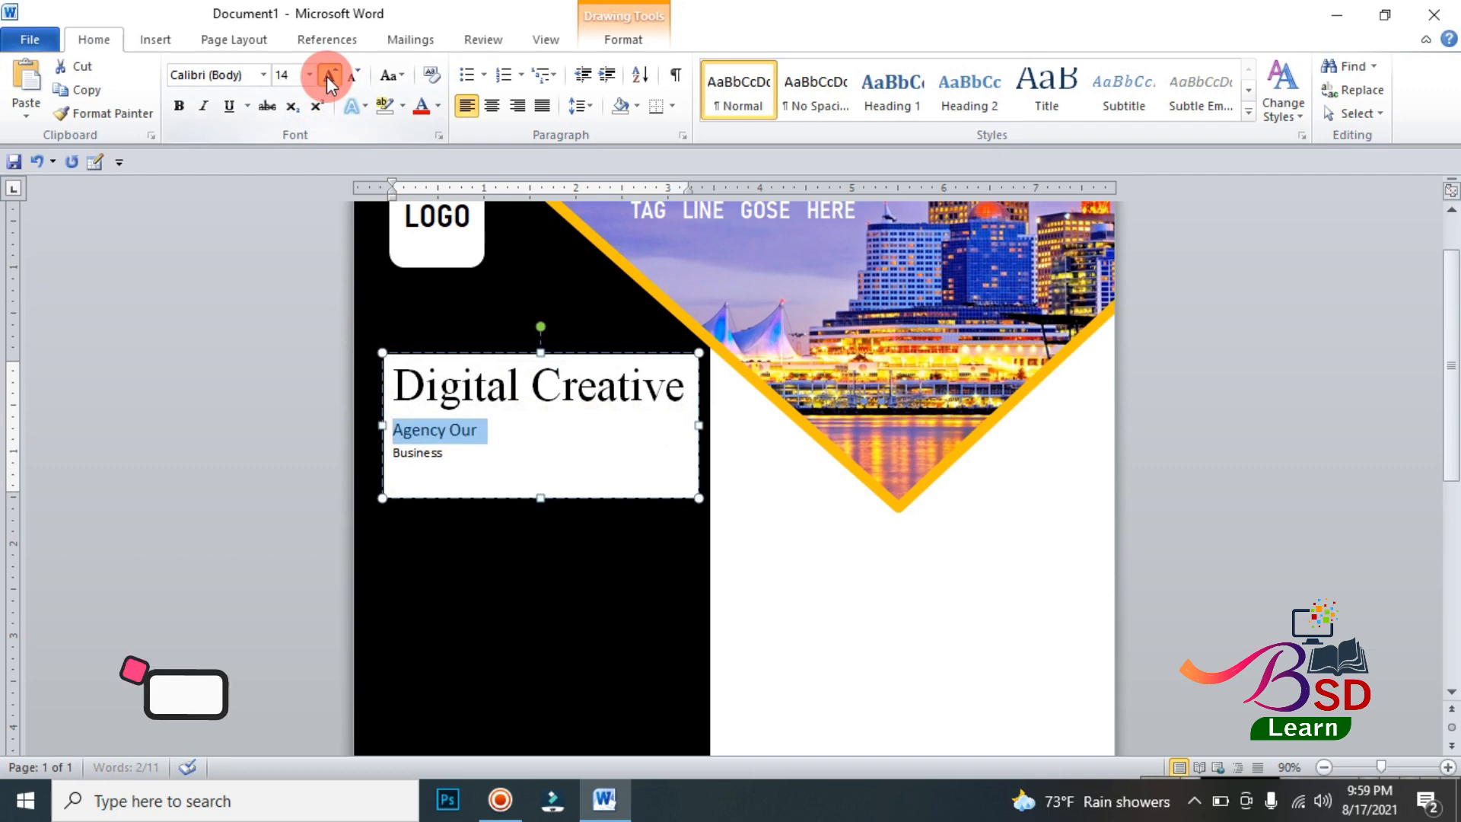
pyautogui.click(328, 75)
pyautogui.click(328, 75)
pyautogui.click(328, 75)
pyautogui.click(328, 76)
pyautogui.click(328, 76)
pyautogui.click(328, 75)
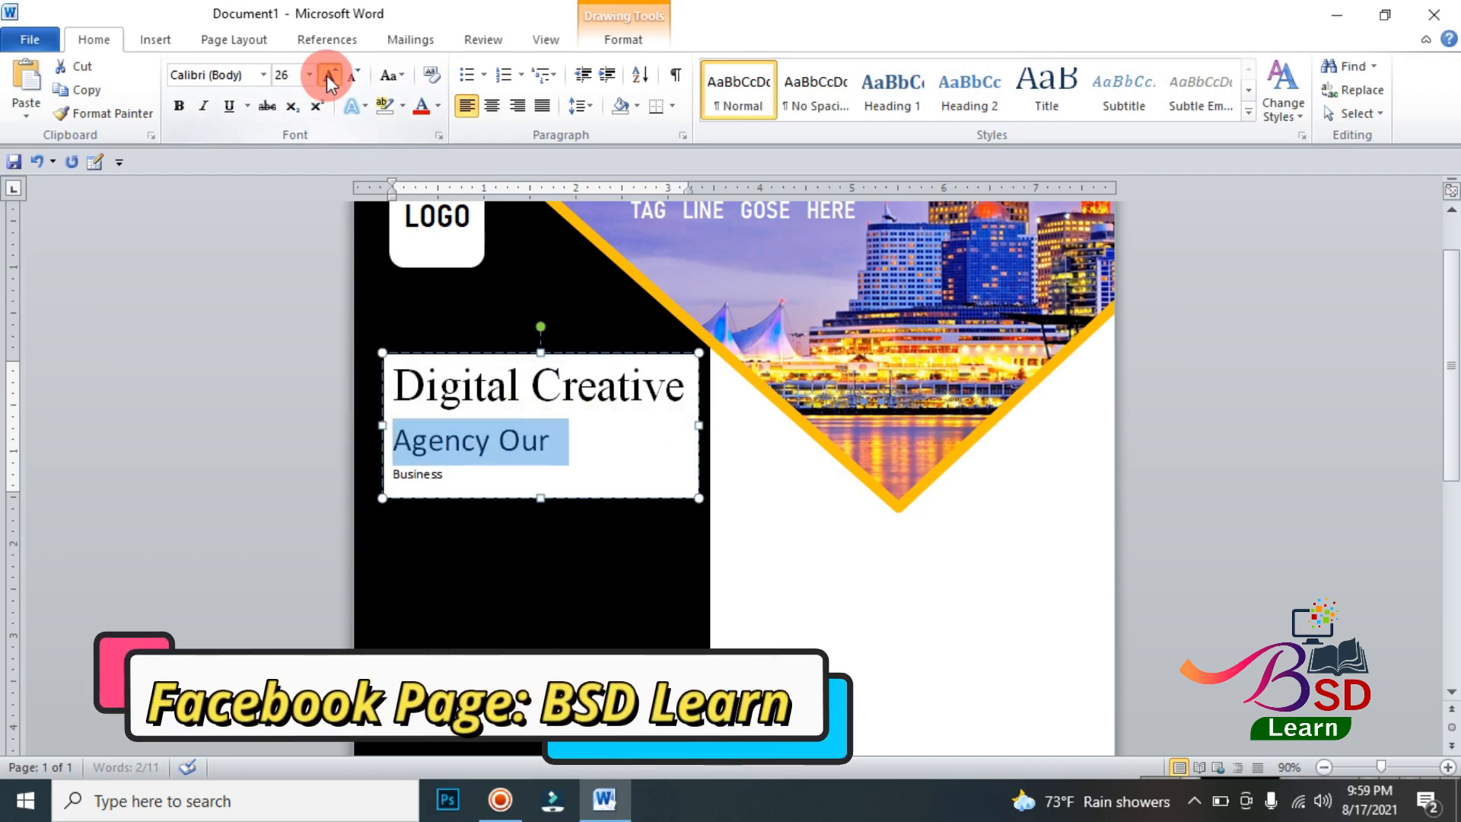
pyautogui.click(328, 75)
pyautogui.click(328, 76)
pyautogui.click(328, 75)
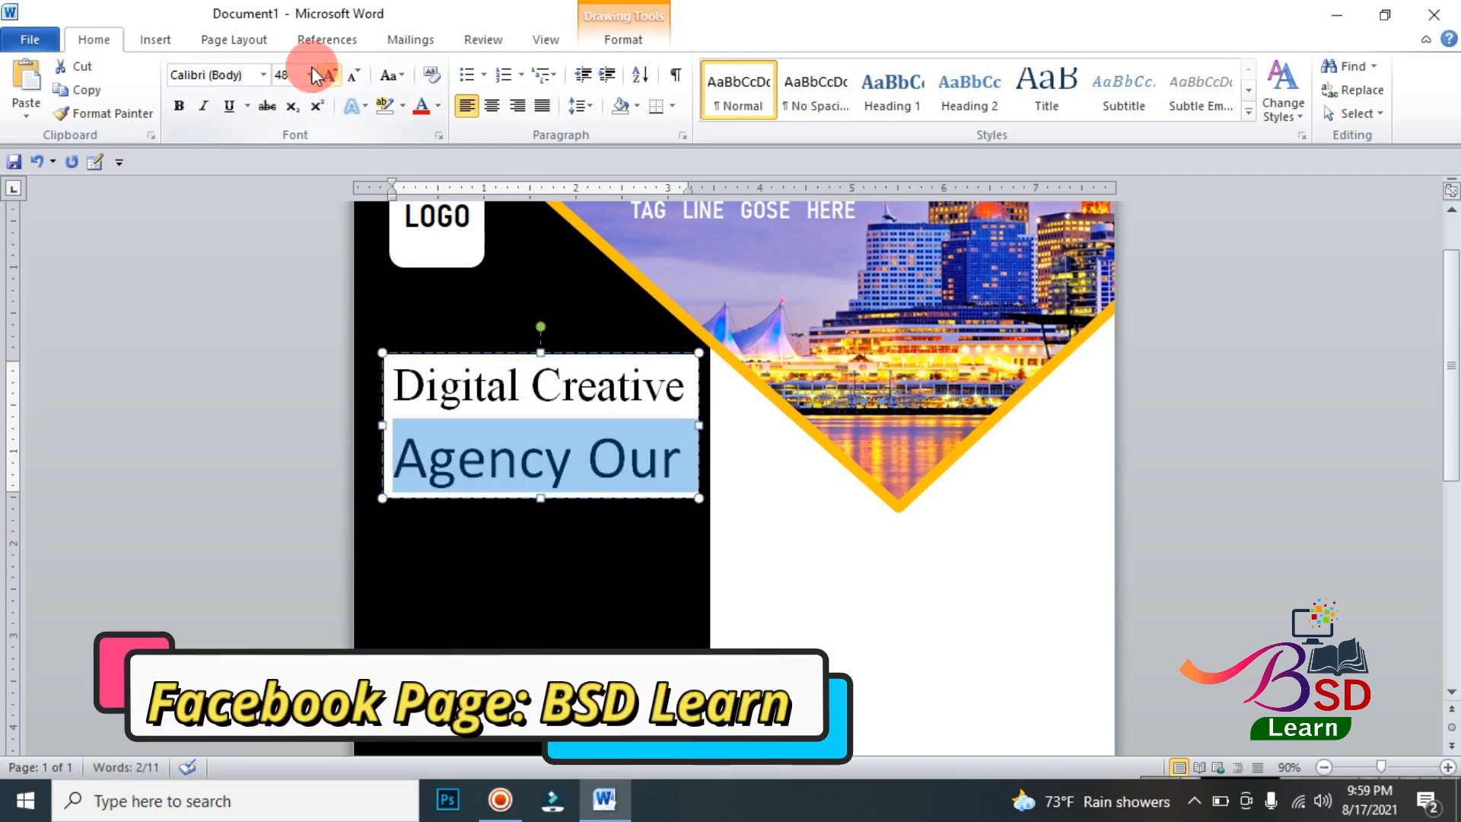
pyautogui.click(354, 75)
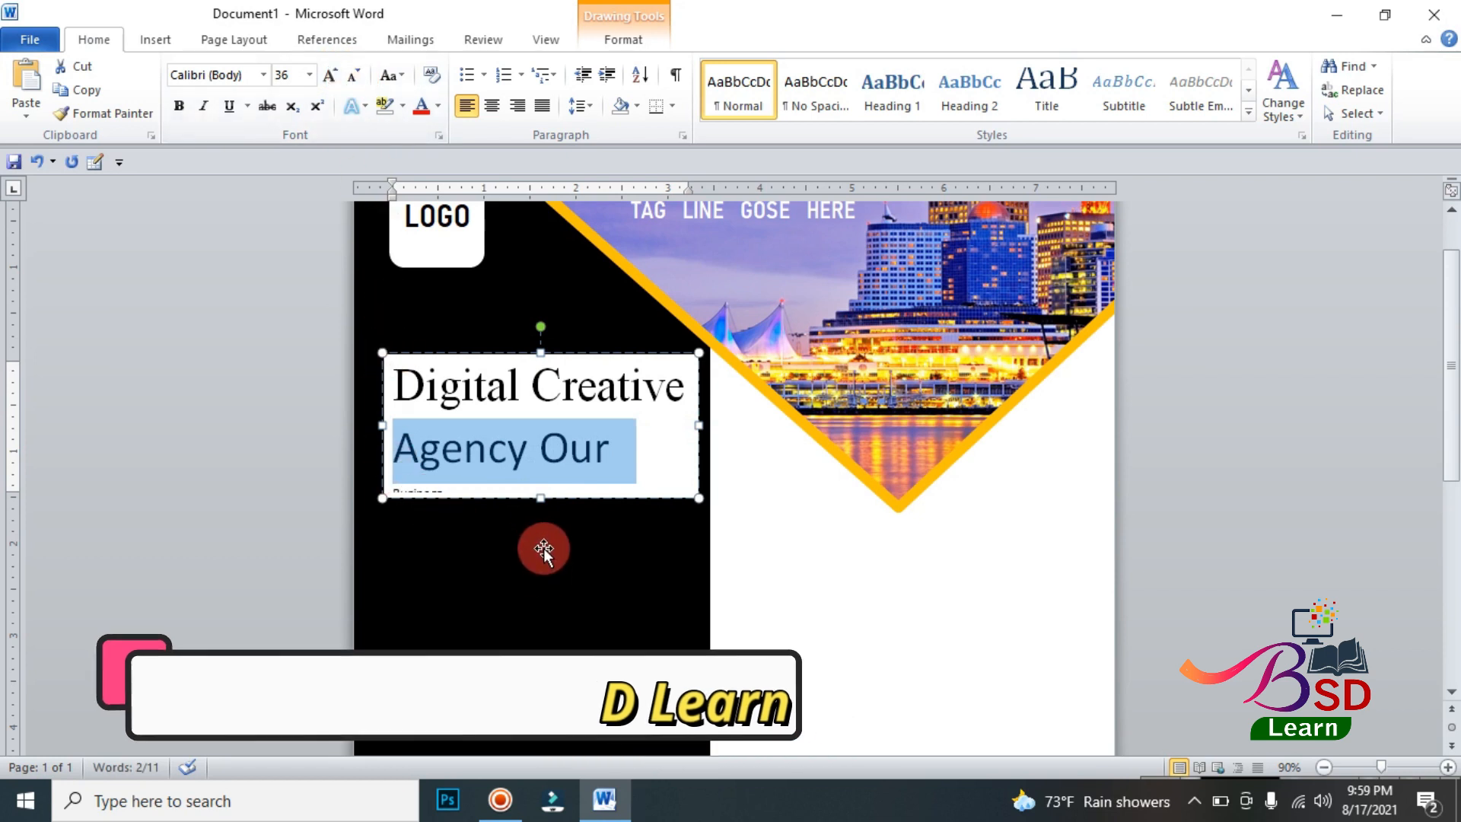
pyautogui.moveTo(541, 498); pyautogui.dragTo(541, 597)
# Step: Format Business as 72 pt Bahnschrift SemiBold SemiConden and widen the text box on both sides until the word fits on one line
pyautogui.doubleClick(426, 492)
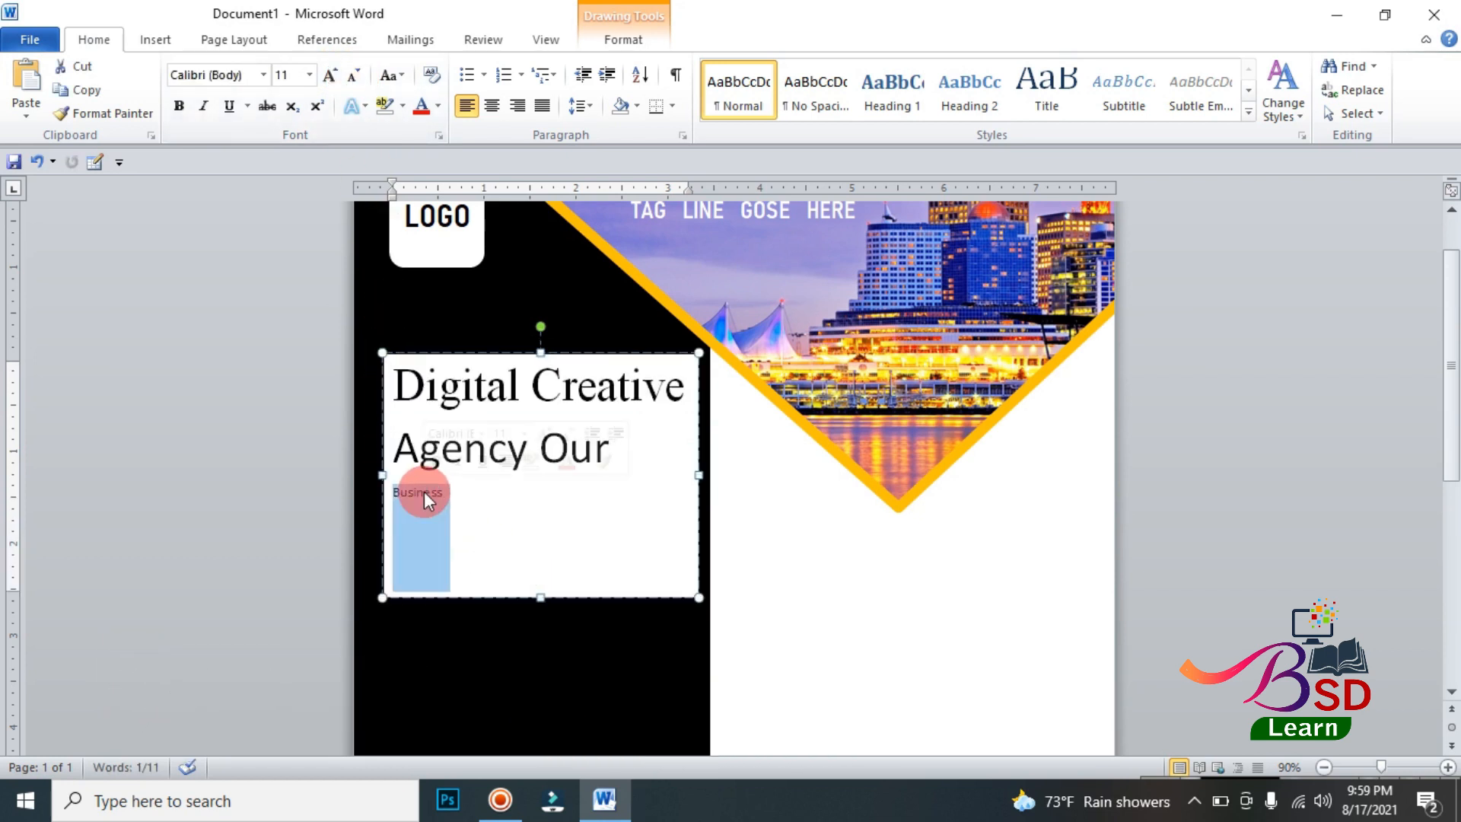
pyautogui.click(264, 75)
pyautogui.click(254, 217)
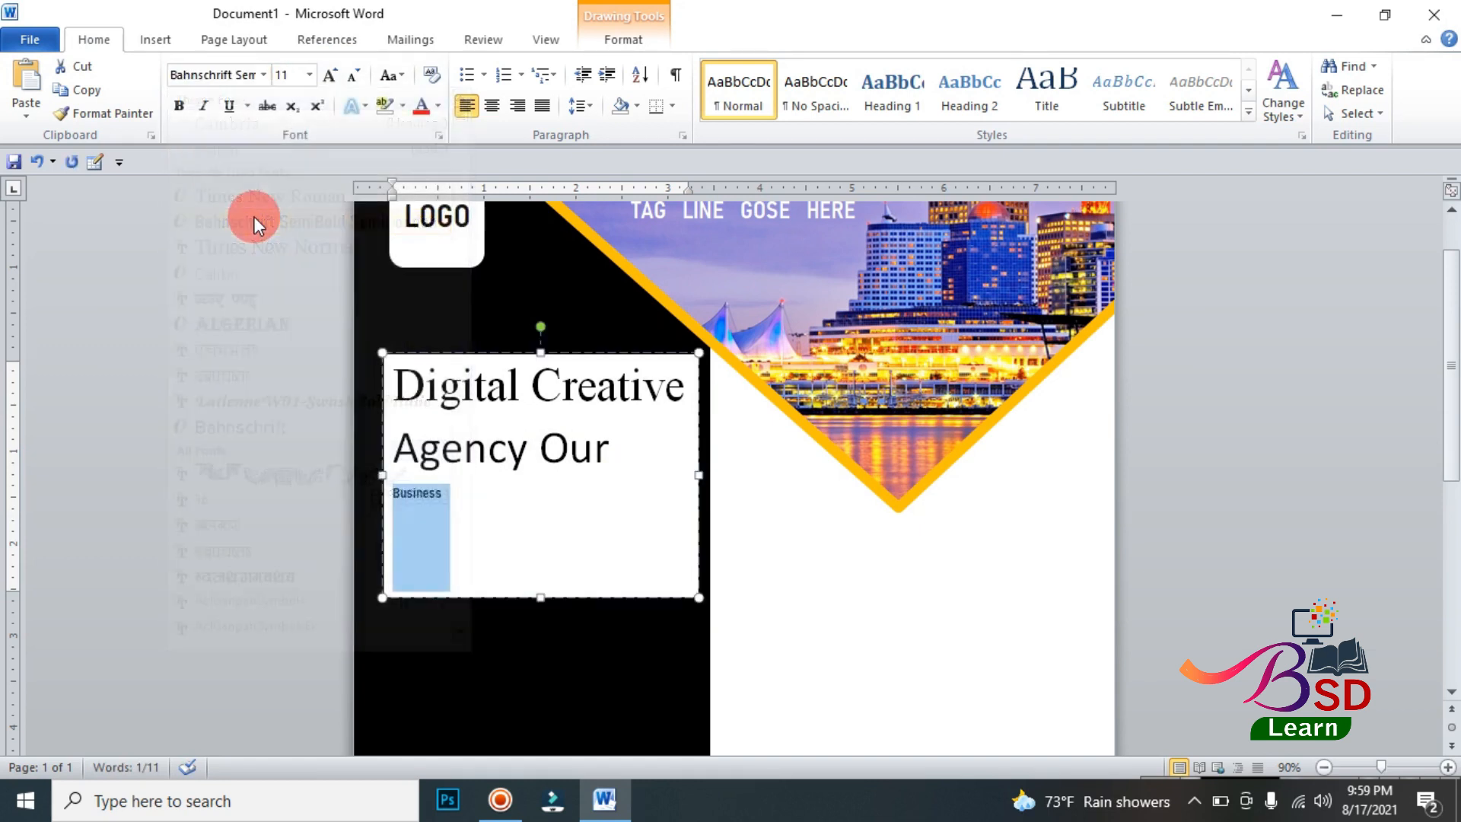
pyautogui.click(326, 74)
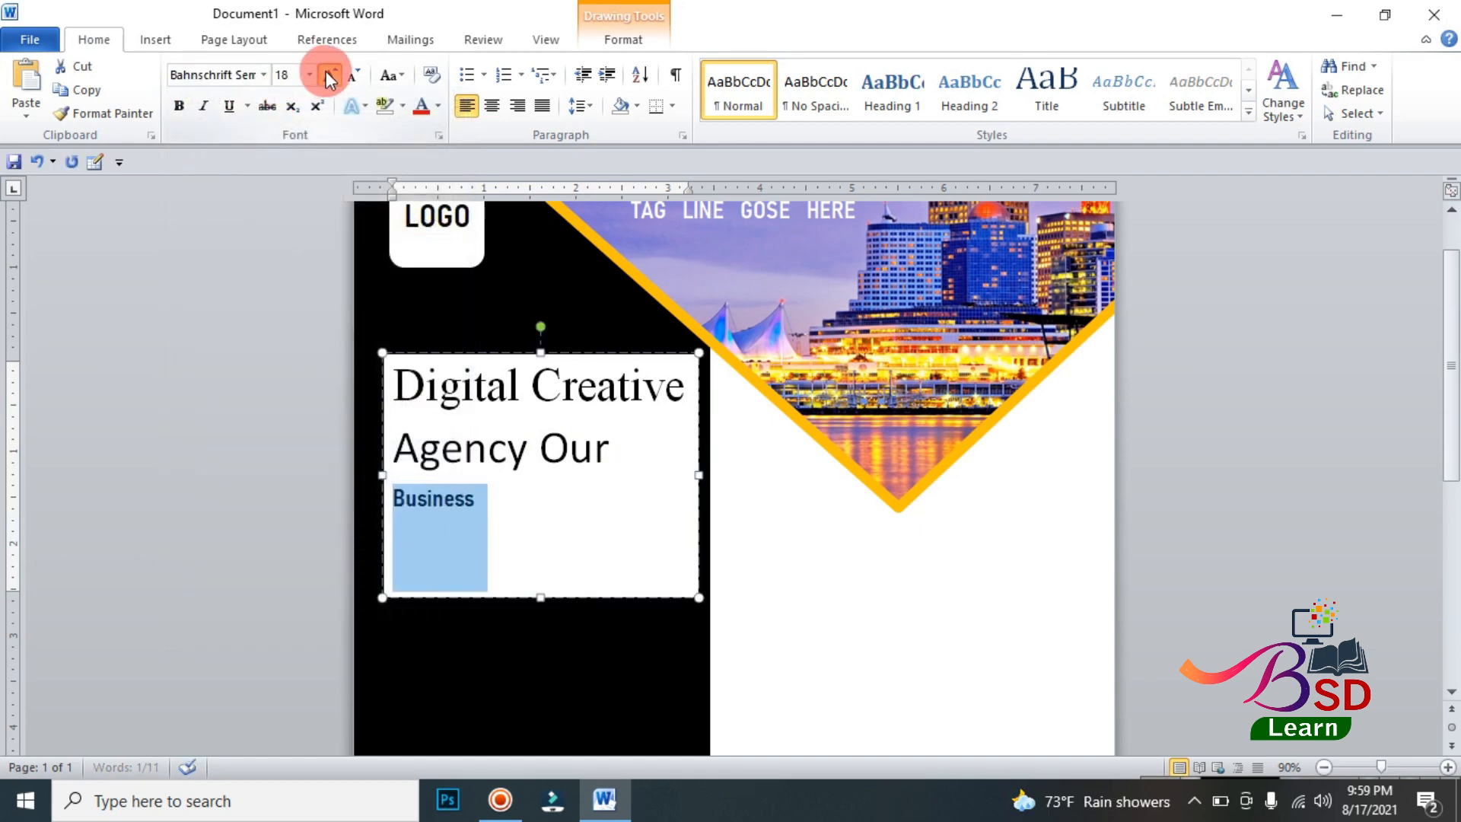
pyautogui.click(326, 74)
pyautogui.click(325, 74)
pyautogui.click(326, 74)
pyautogui.click(326, 74)
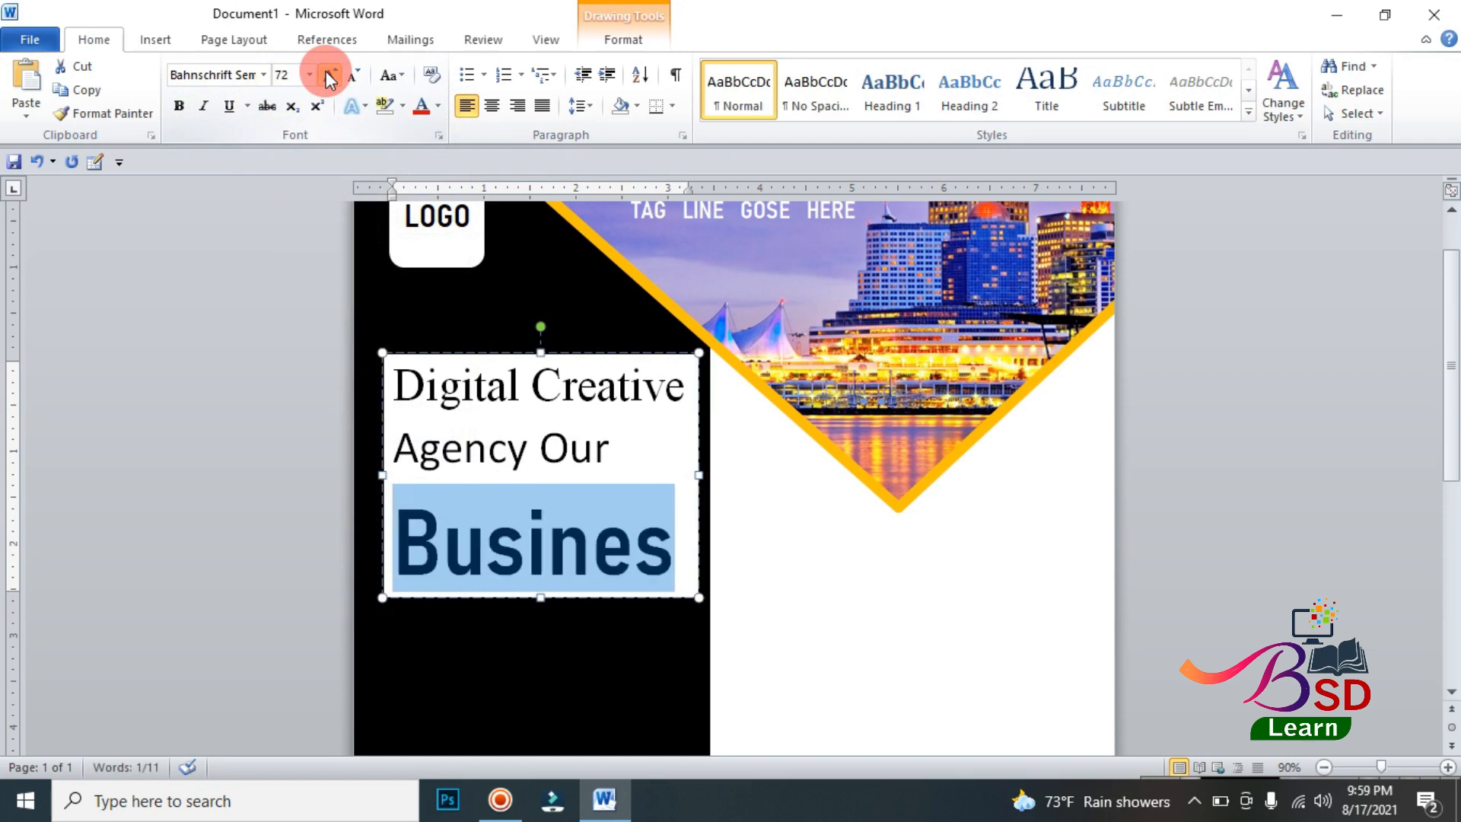
pyautogui.moveTo(694, 476); pyautogui.dragTo(706, 473)
pyautogui.moveTo(382, 473); pyautogui.dragTo(367, 475)
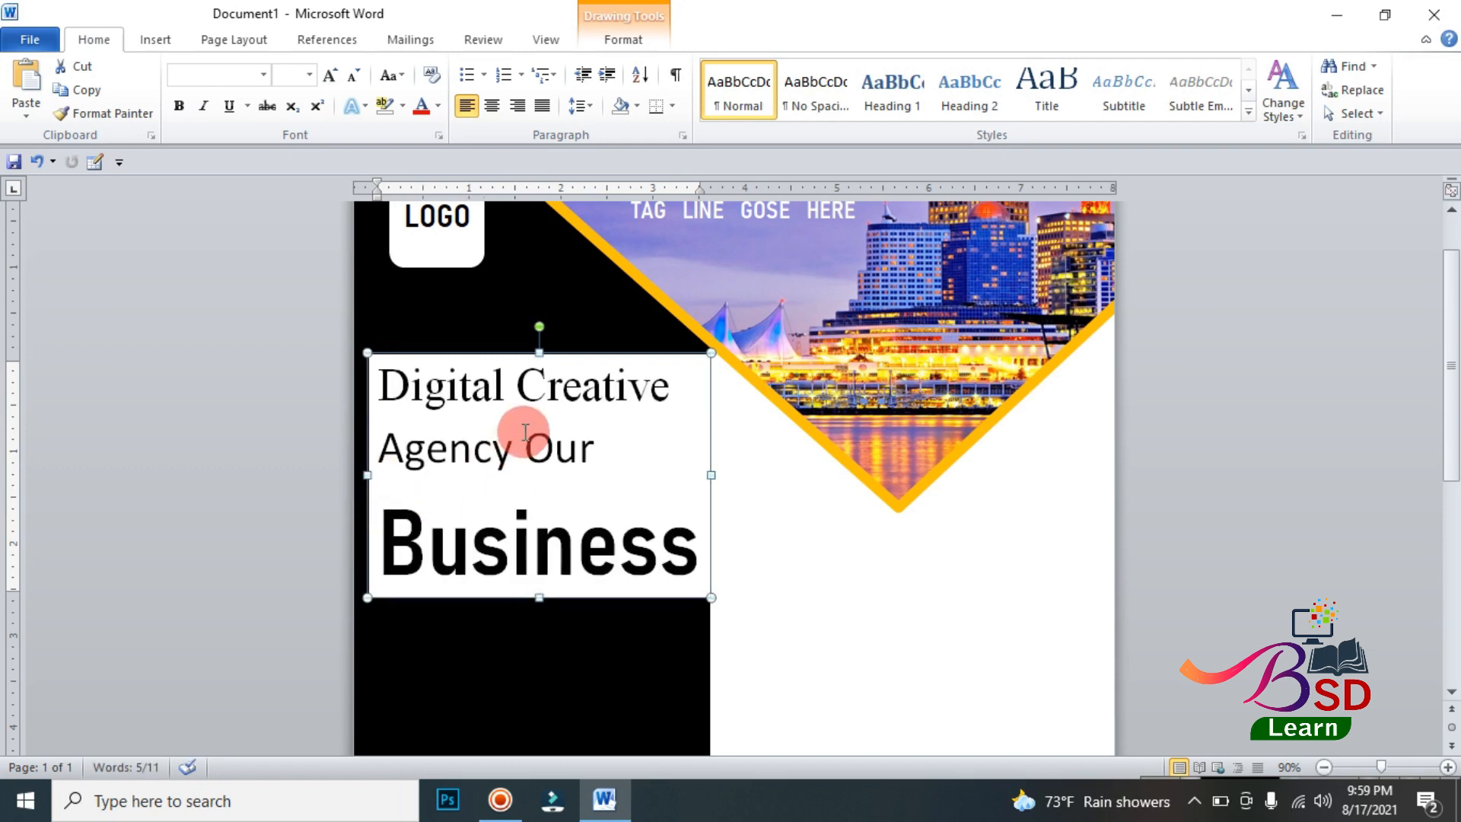
# Step: Set the Agency Our line to Times New Roman and make both it and the Digital Creative line bold
pyautogui.tripleClick(431, 445)
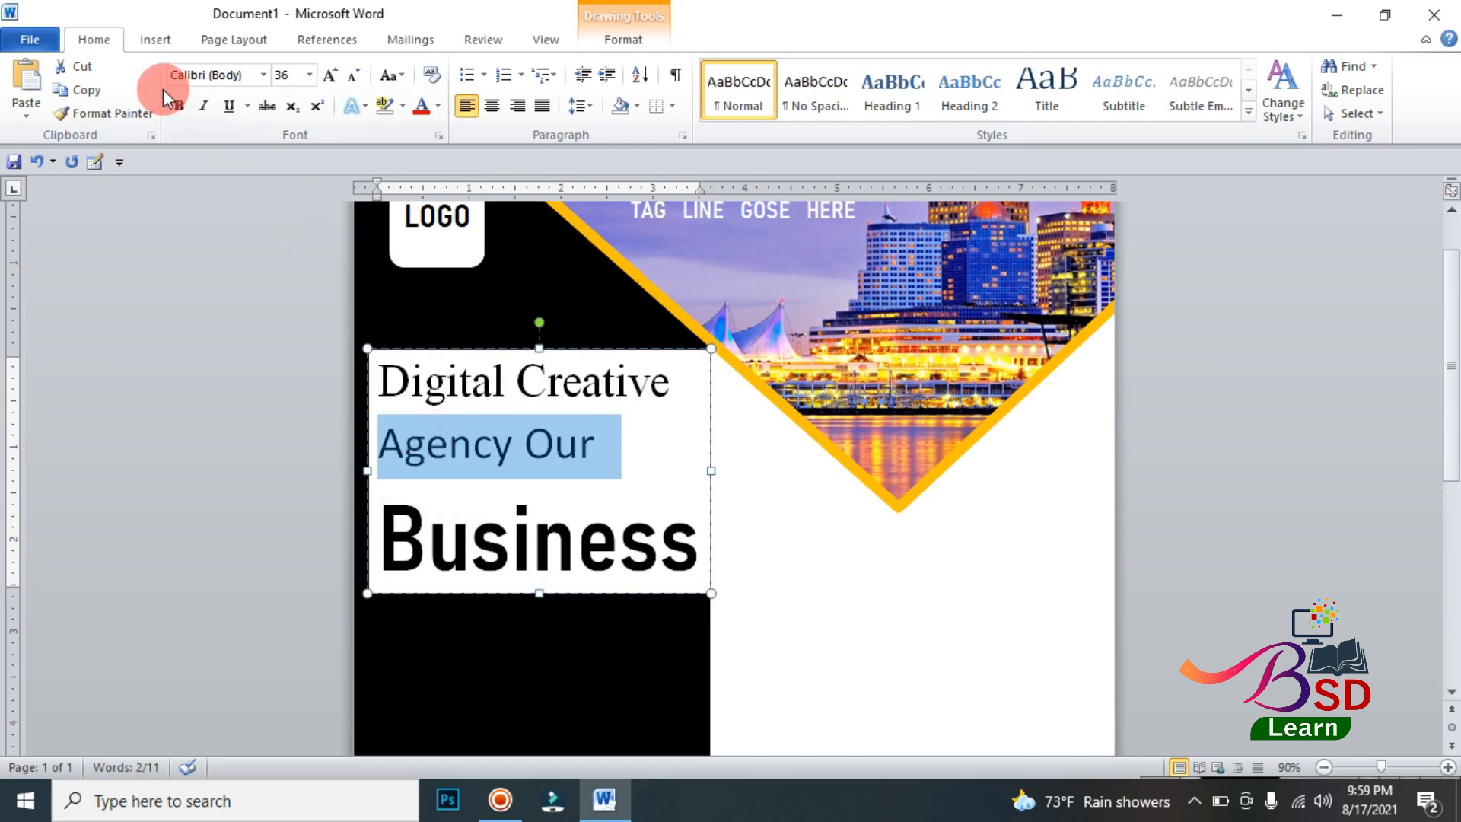
pyautogui.click(263, 74)
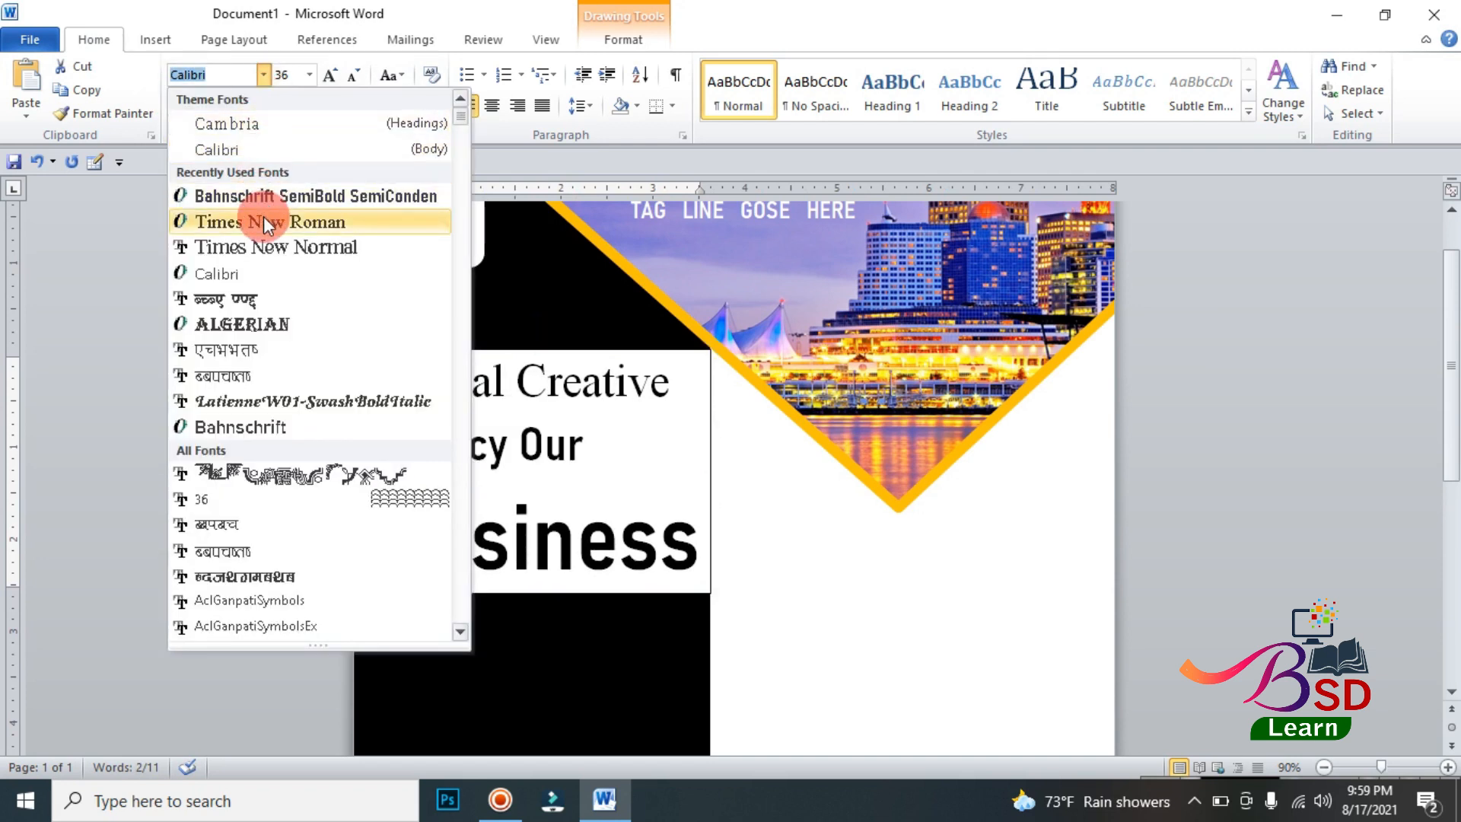
pyautogui.click(263, 221)
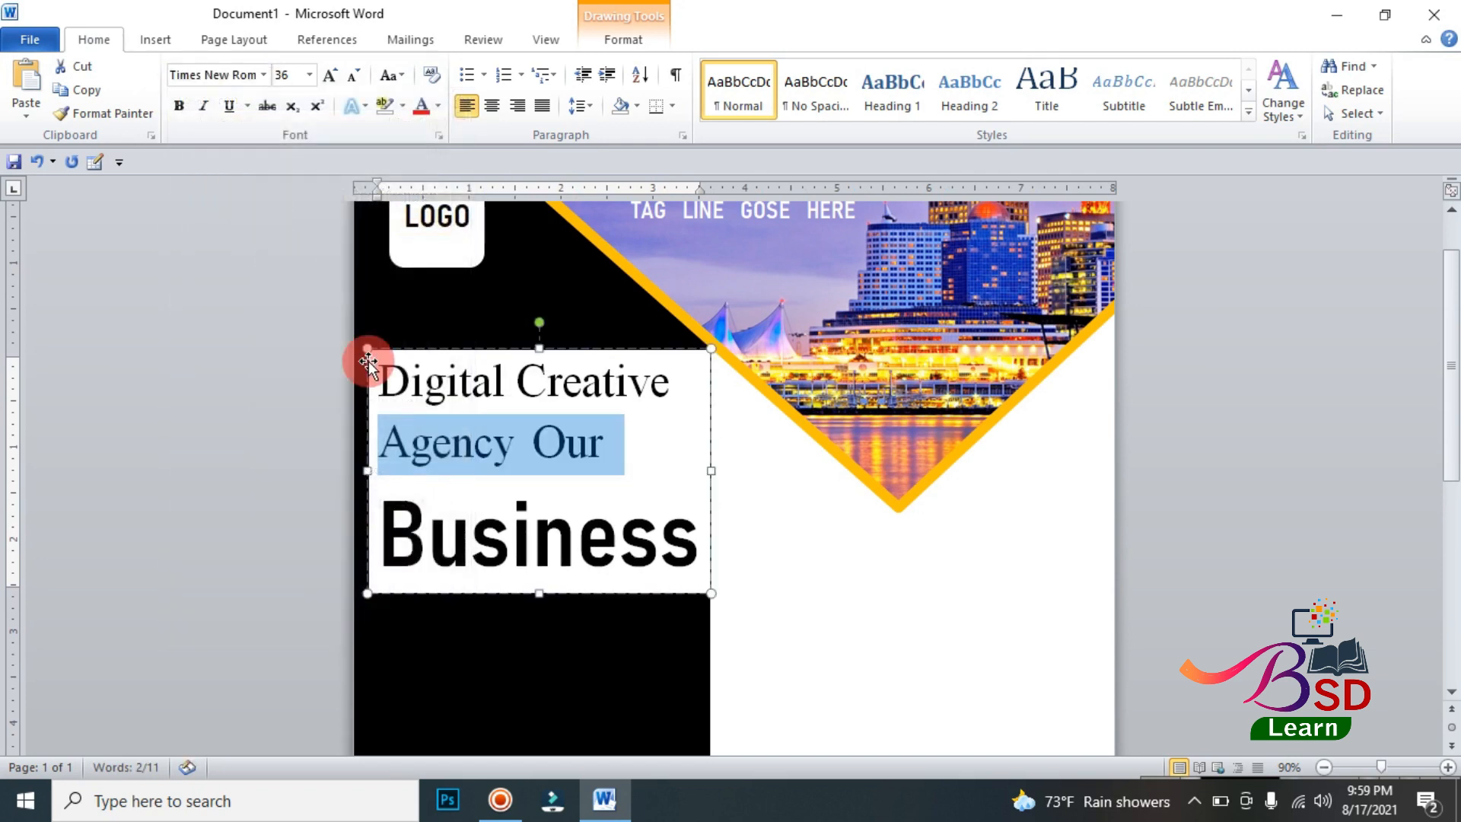
pyautogui.click(180, 106)
pyautogui.tripleClick(441, 381)
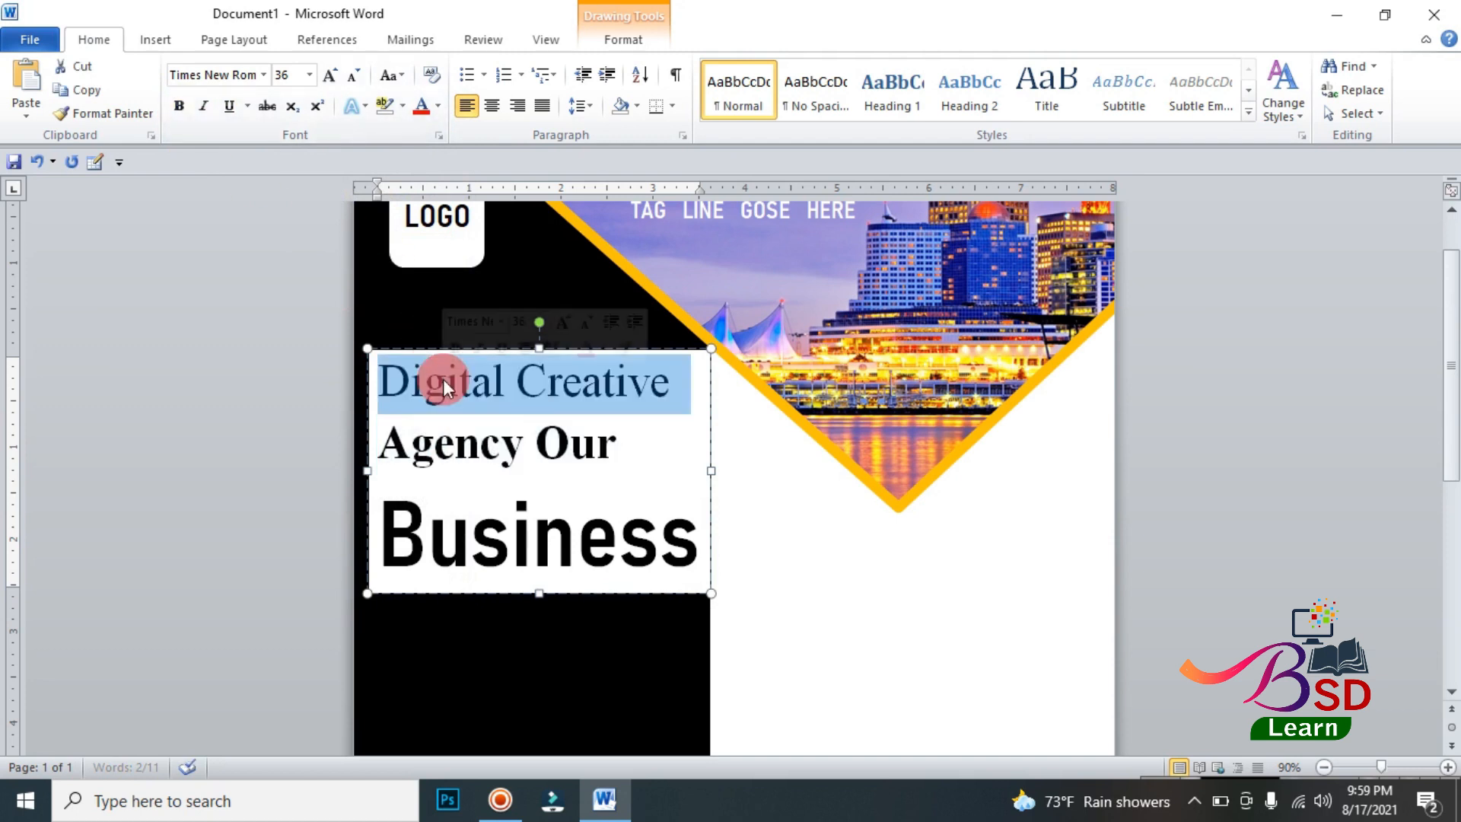
pyautogui.click(180, 106)
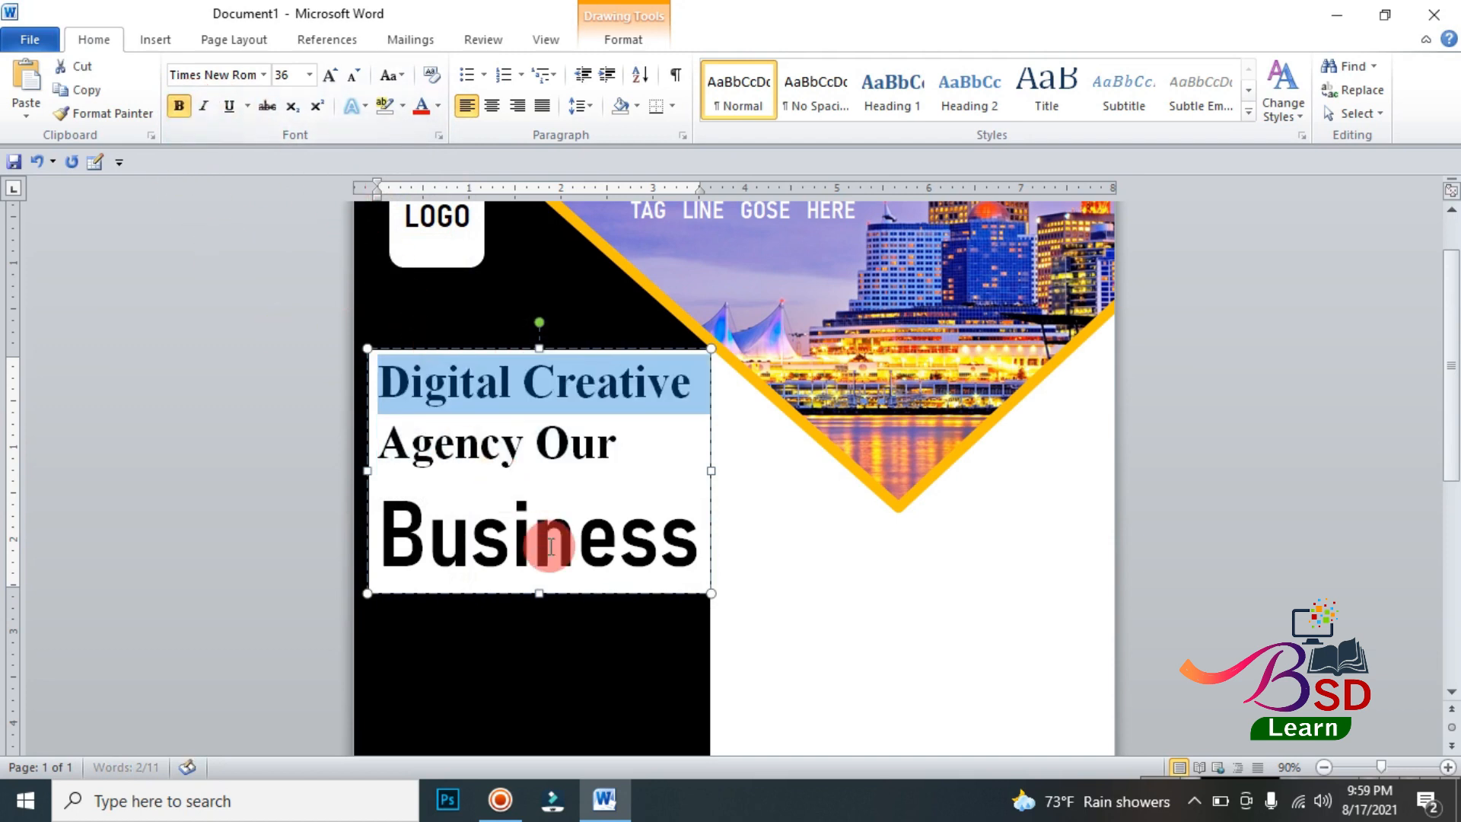
# Step: Remove the fill and outline of the three-line headline text box and make all its text white
pyautogui.click(511, 348)
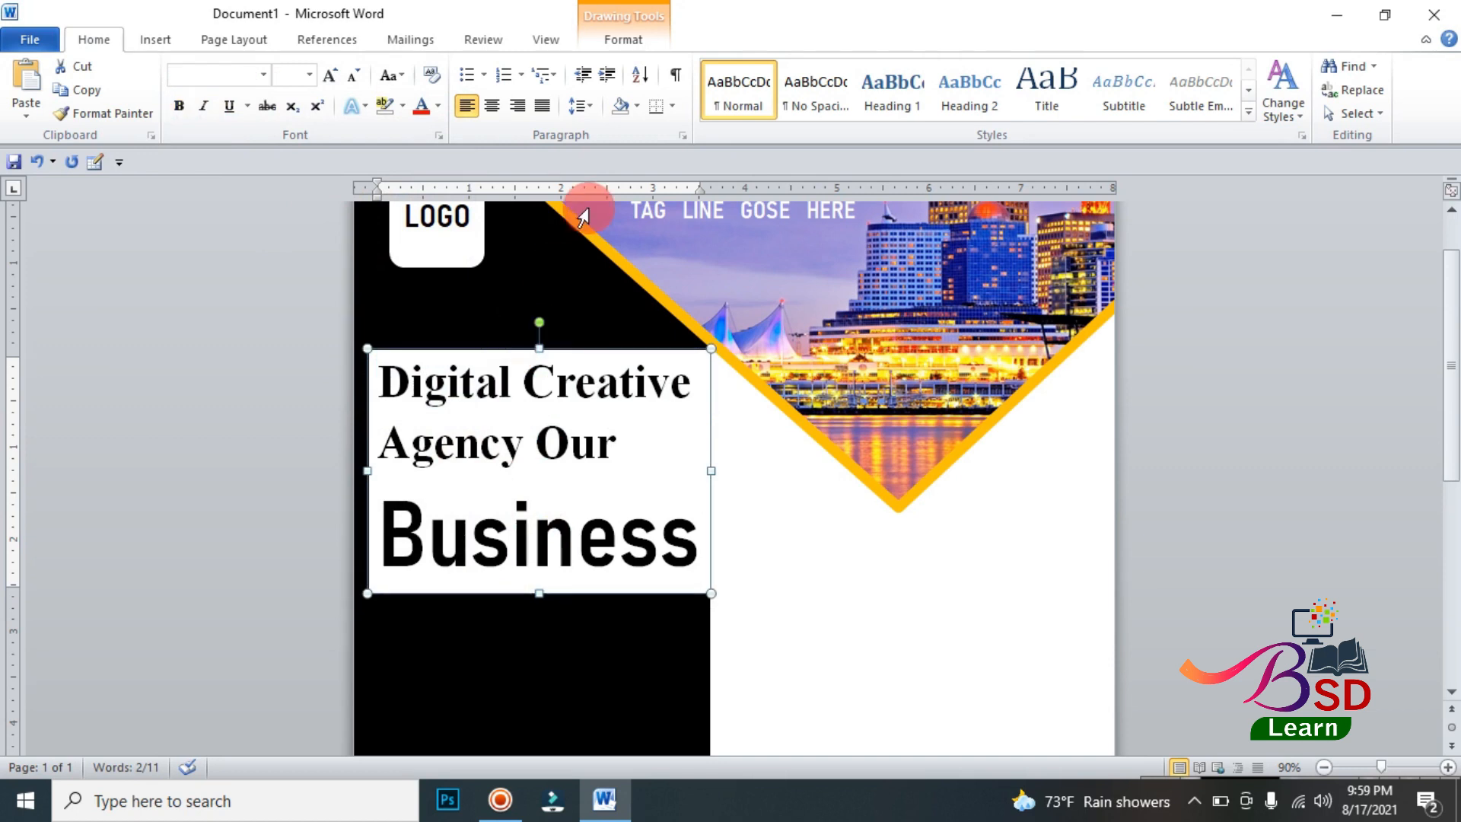
pyautogui.click(607, 54)
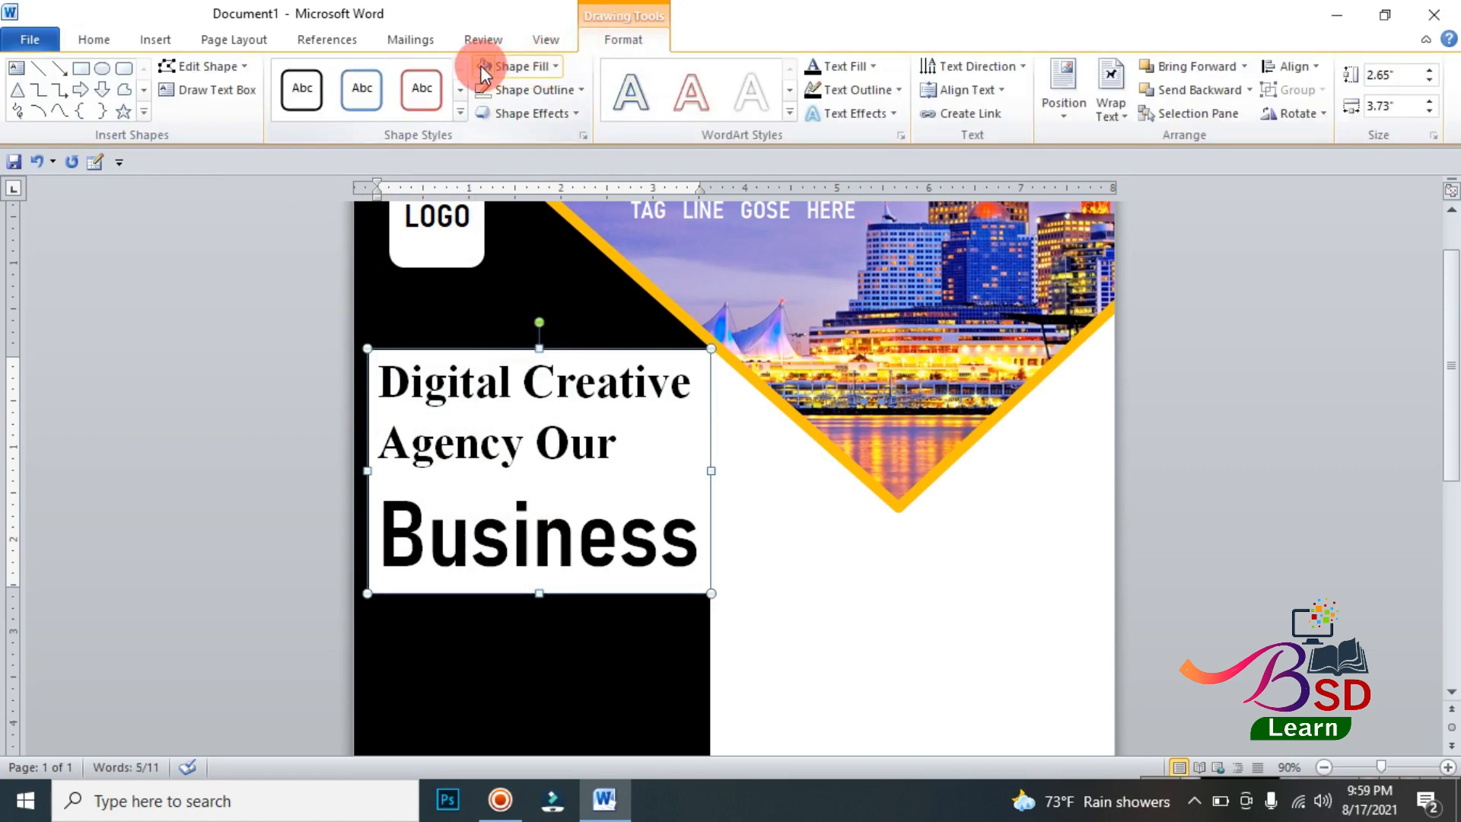
pyautogui.click(522, 67)
pyautogui.click(516, 246)
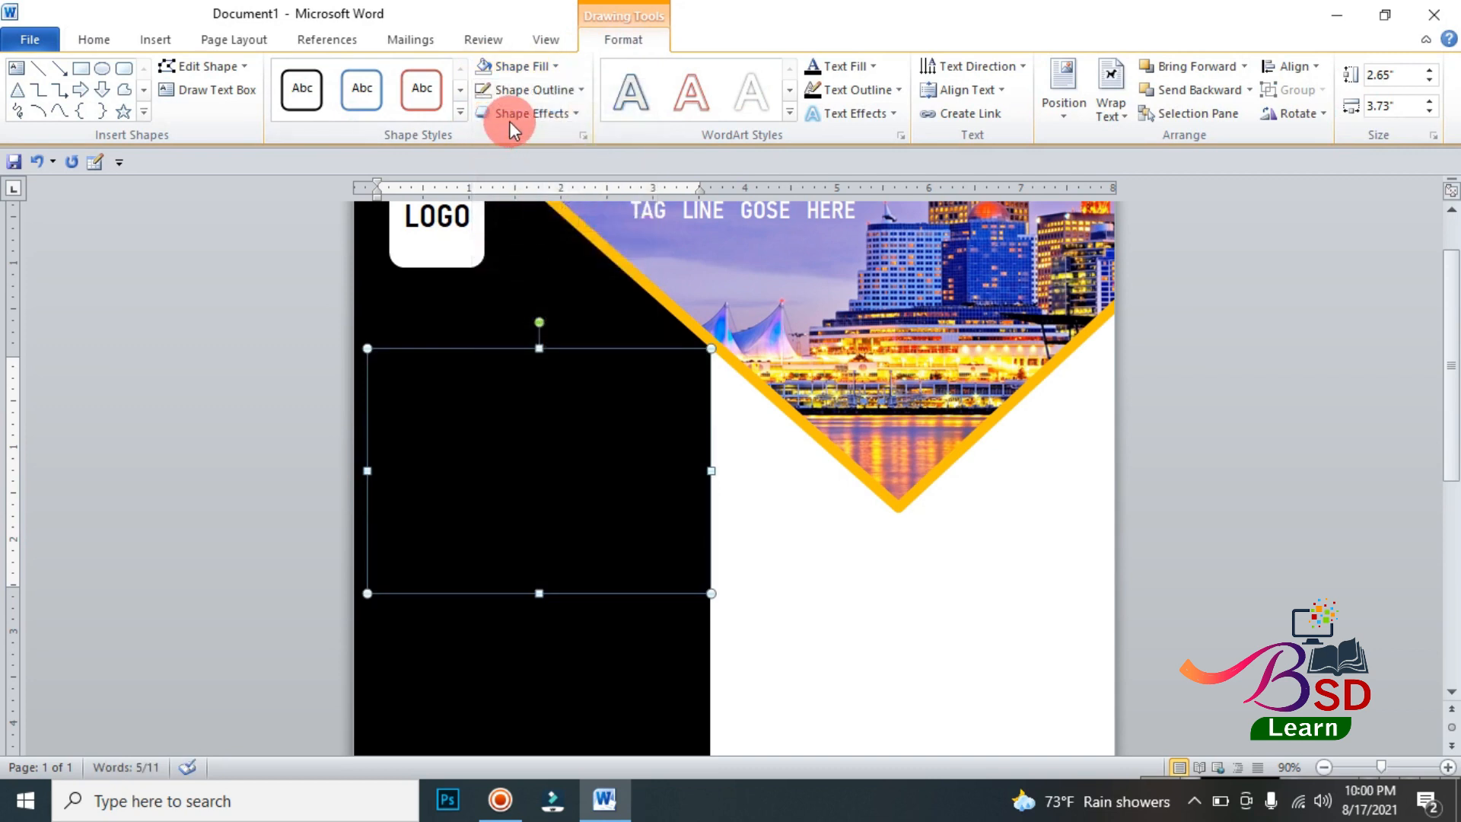
pyautogui.click(515, 93)
pyautogui.click(516, 262)
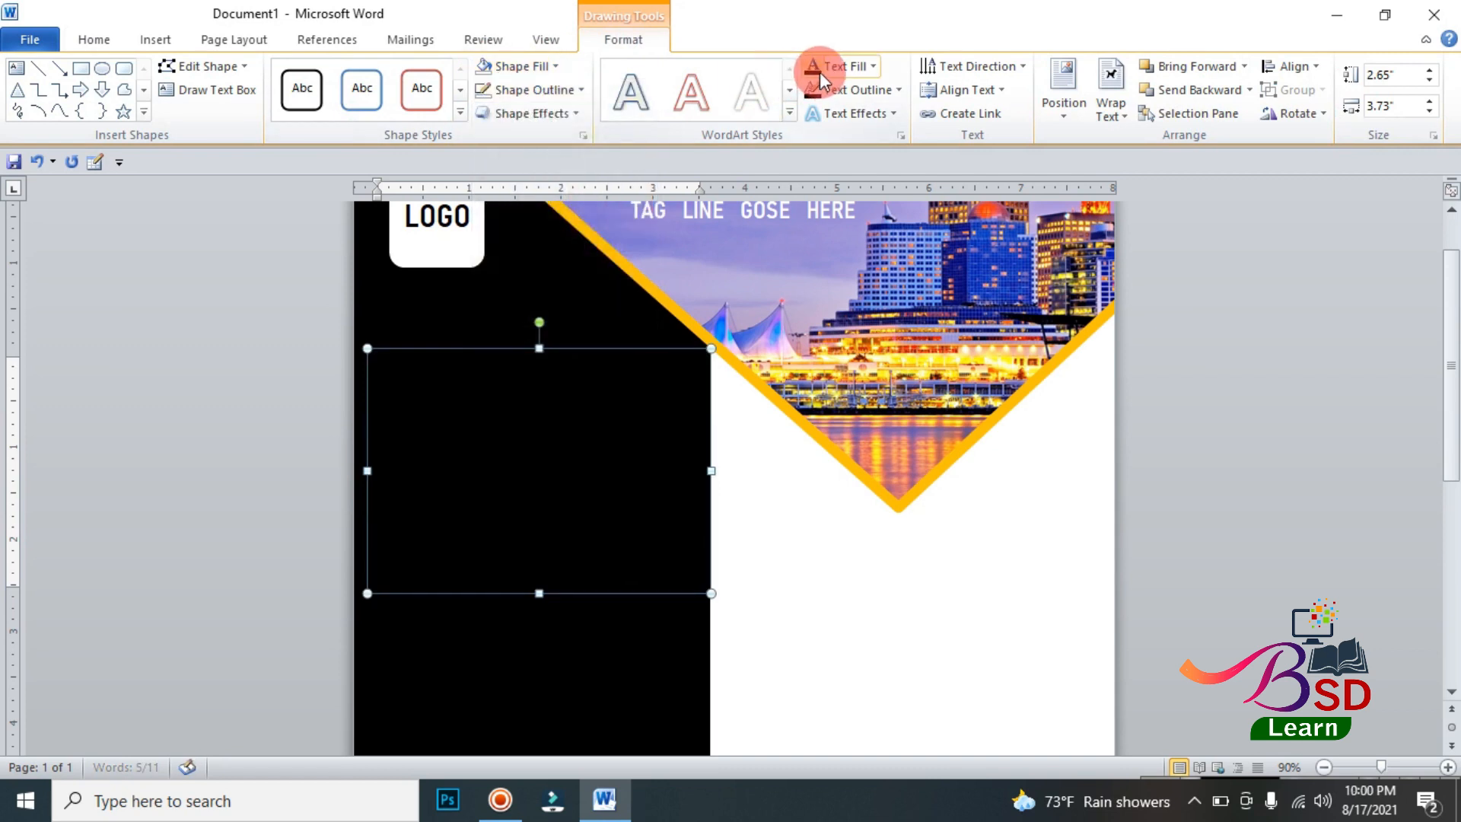
pyautogui.click(851, 66)
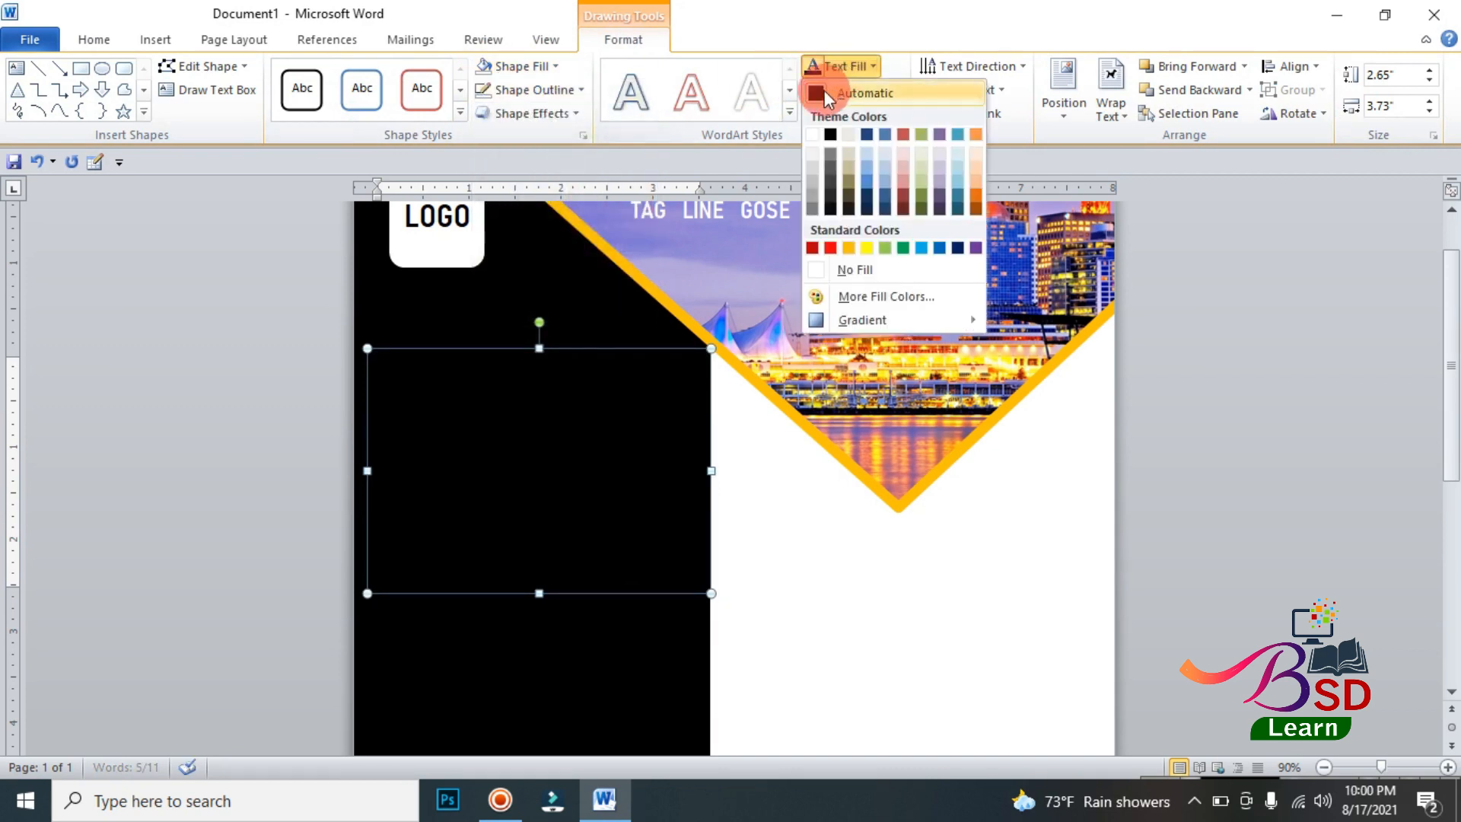
pyautogui.click(812, 134)
# Step: Underline the word Business and change its font color to the standard orange
pyautogui.doubleClick(543, 531)
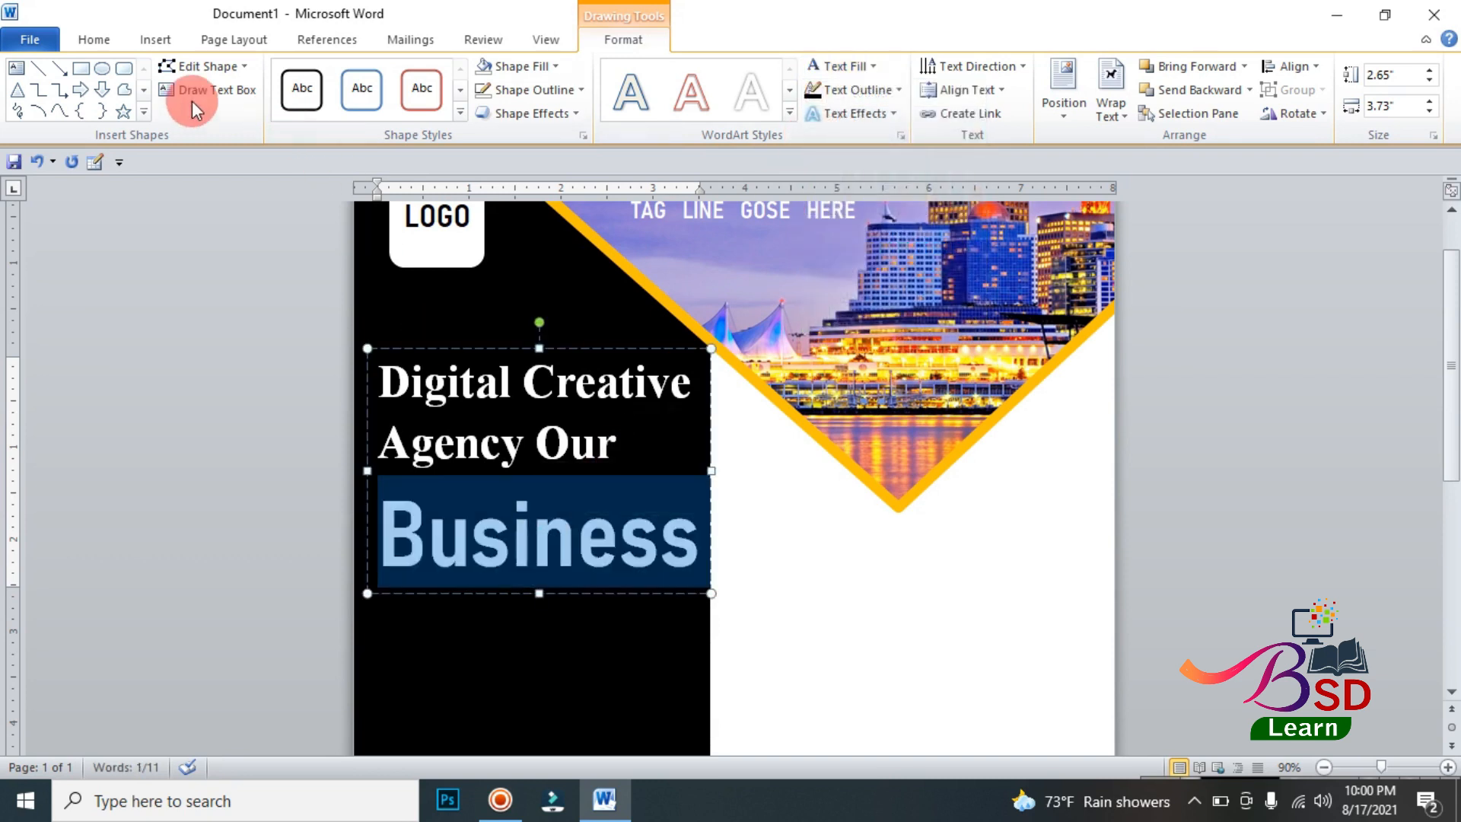
pyautogui.click(84, 39)
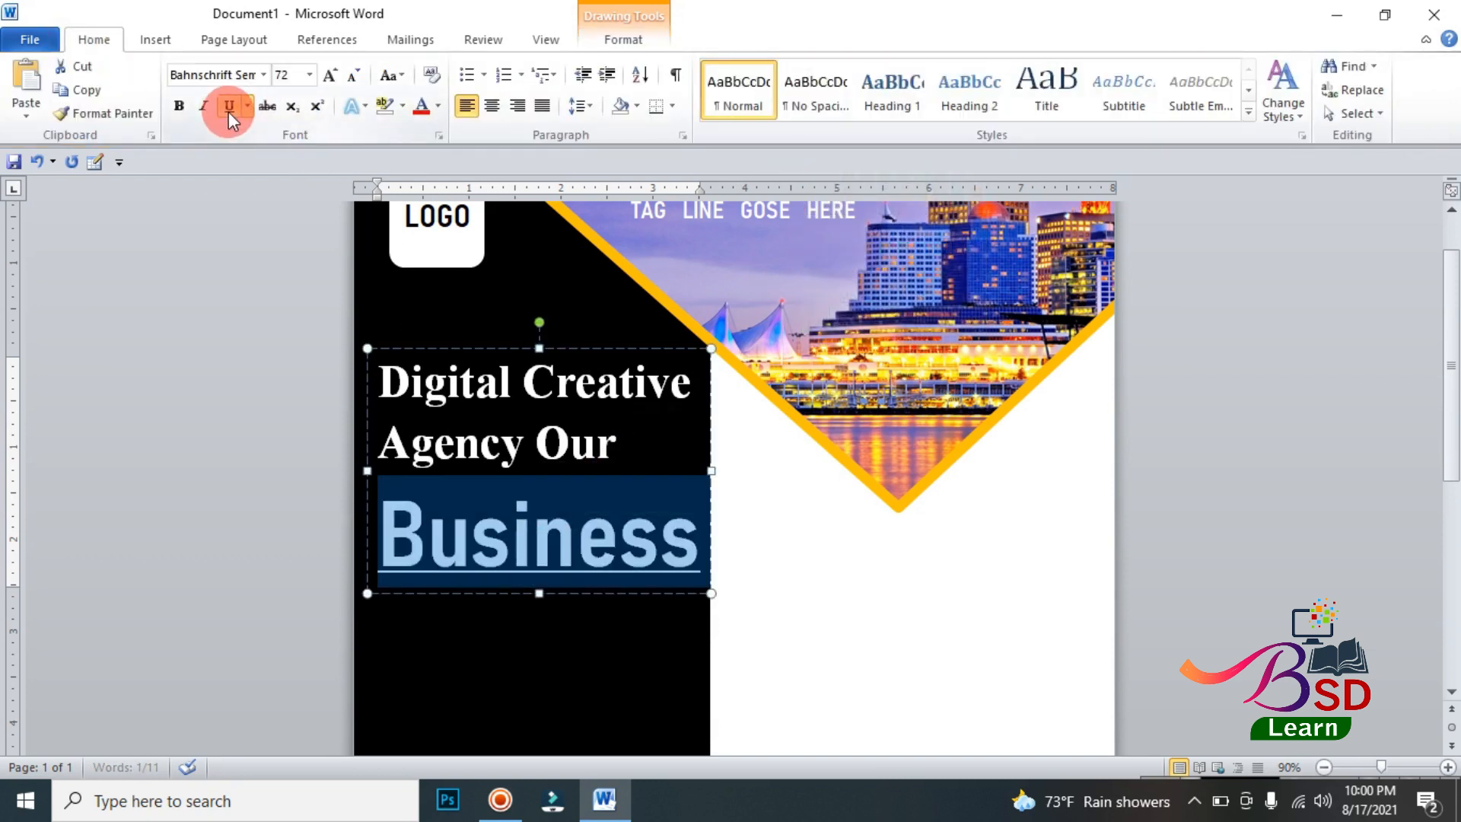
pyautogui.click(599, 348)
pyautogui.click(1246, 470)
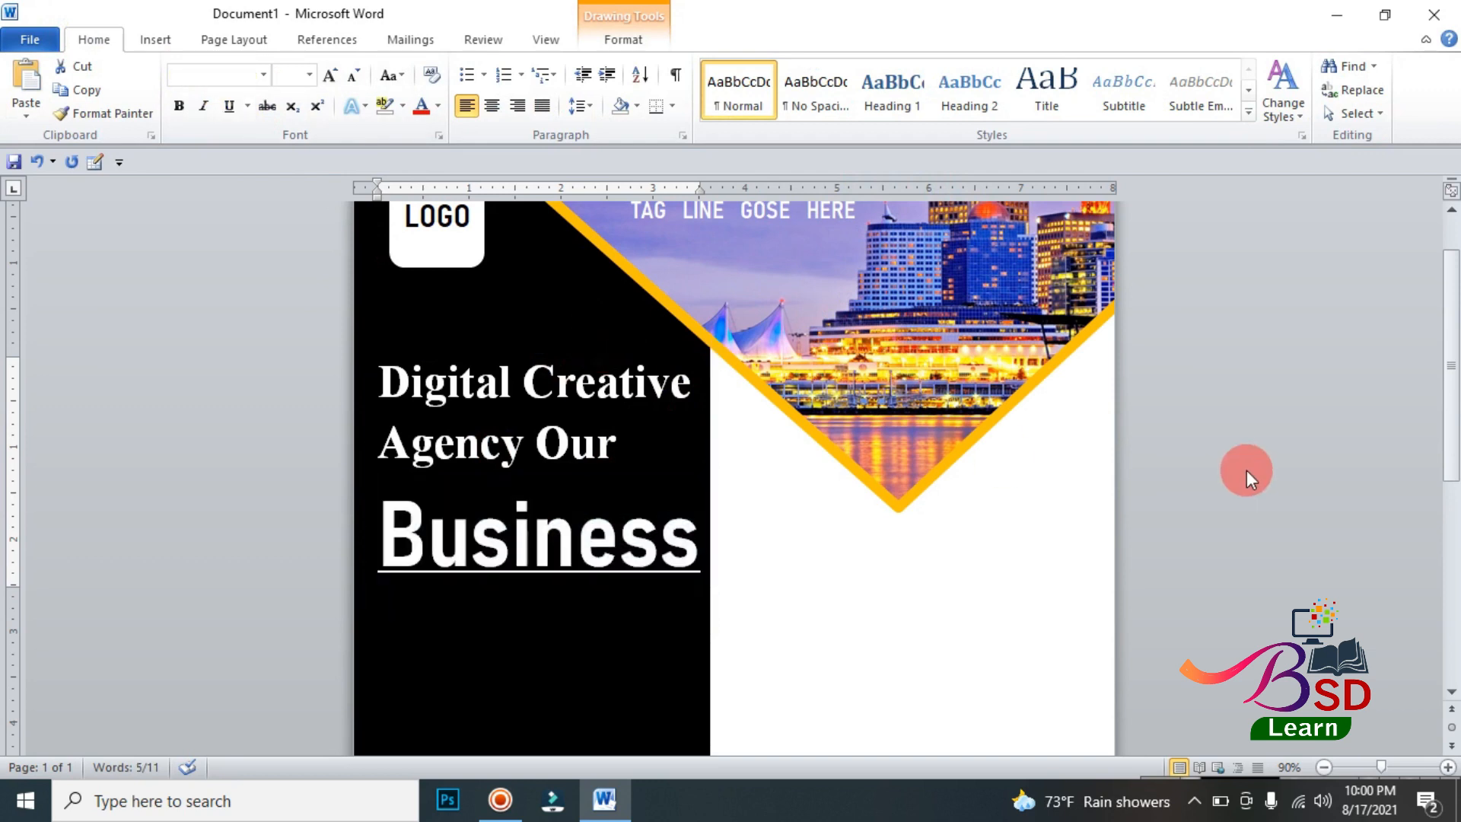
pyautogui.scroll(-2, 683, 528)
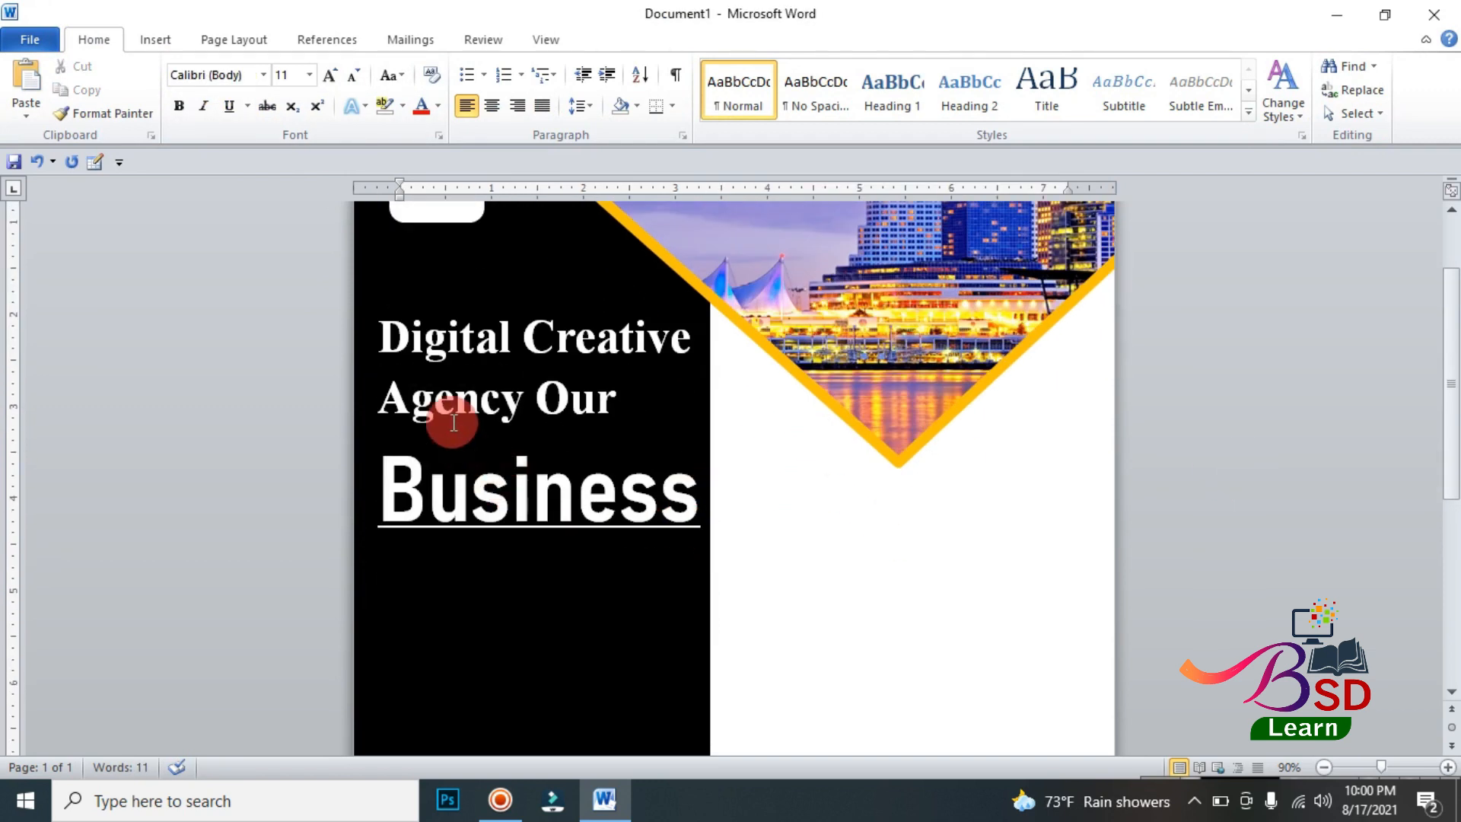
pyautogui.doubleClick(499, 491)
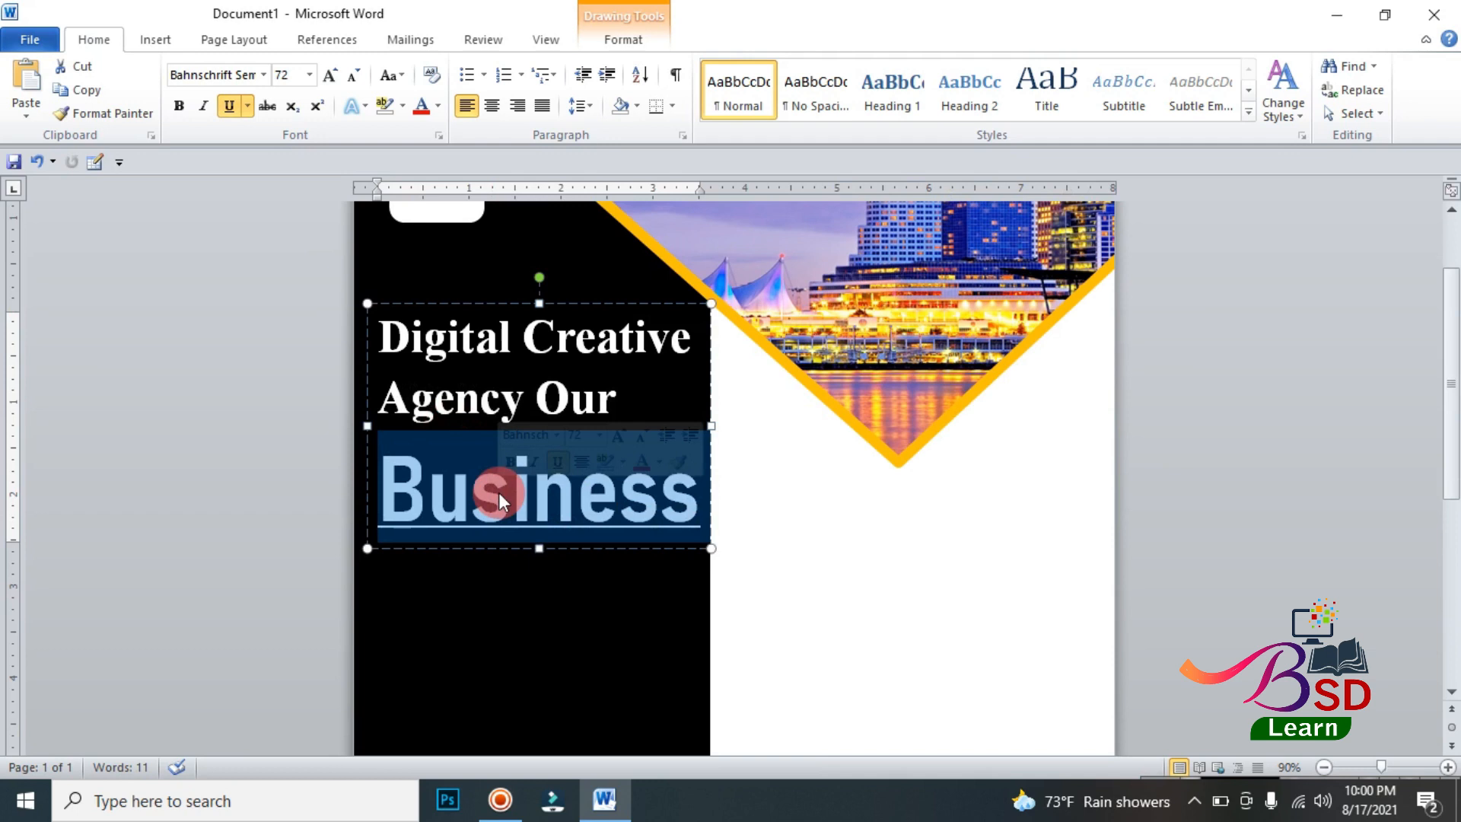
pyautogui.click(439, 107)
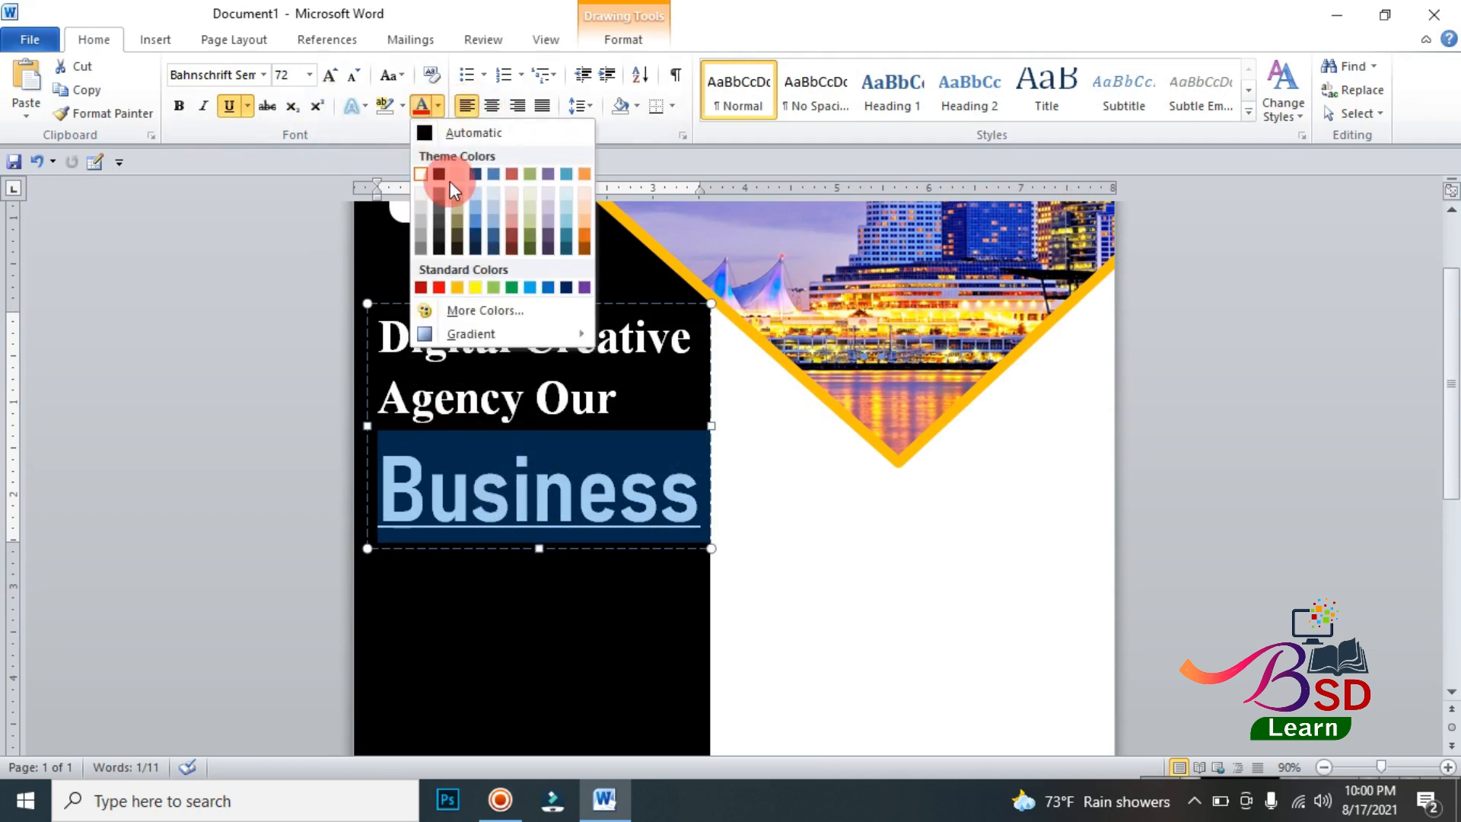
pyautogui.click(457, 288)
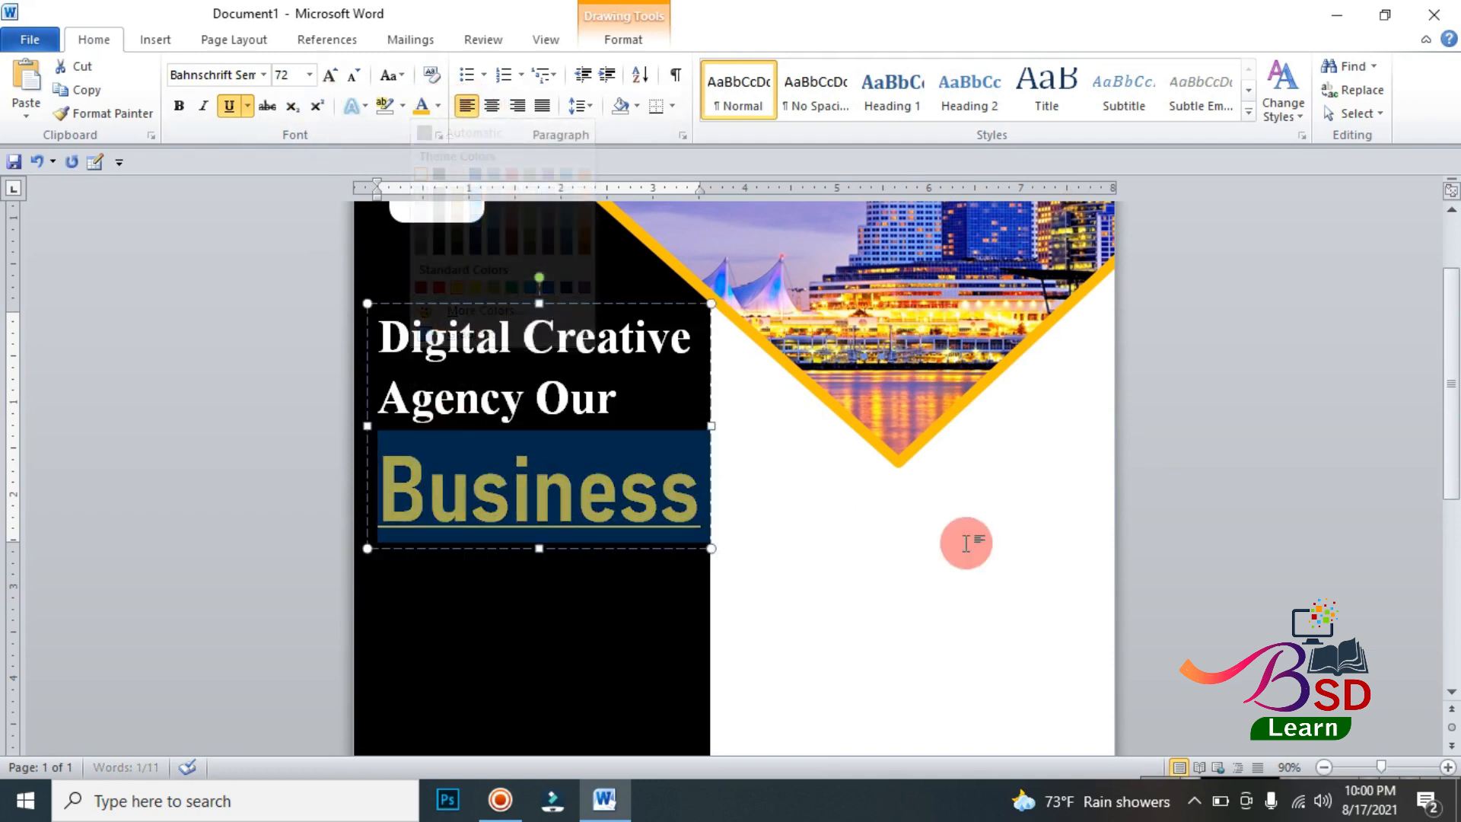
pyautogui.click(577, 301)
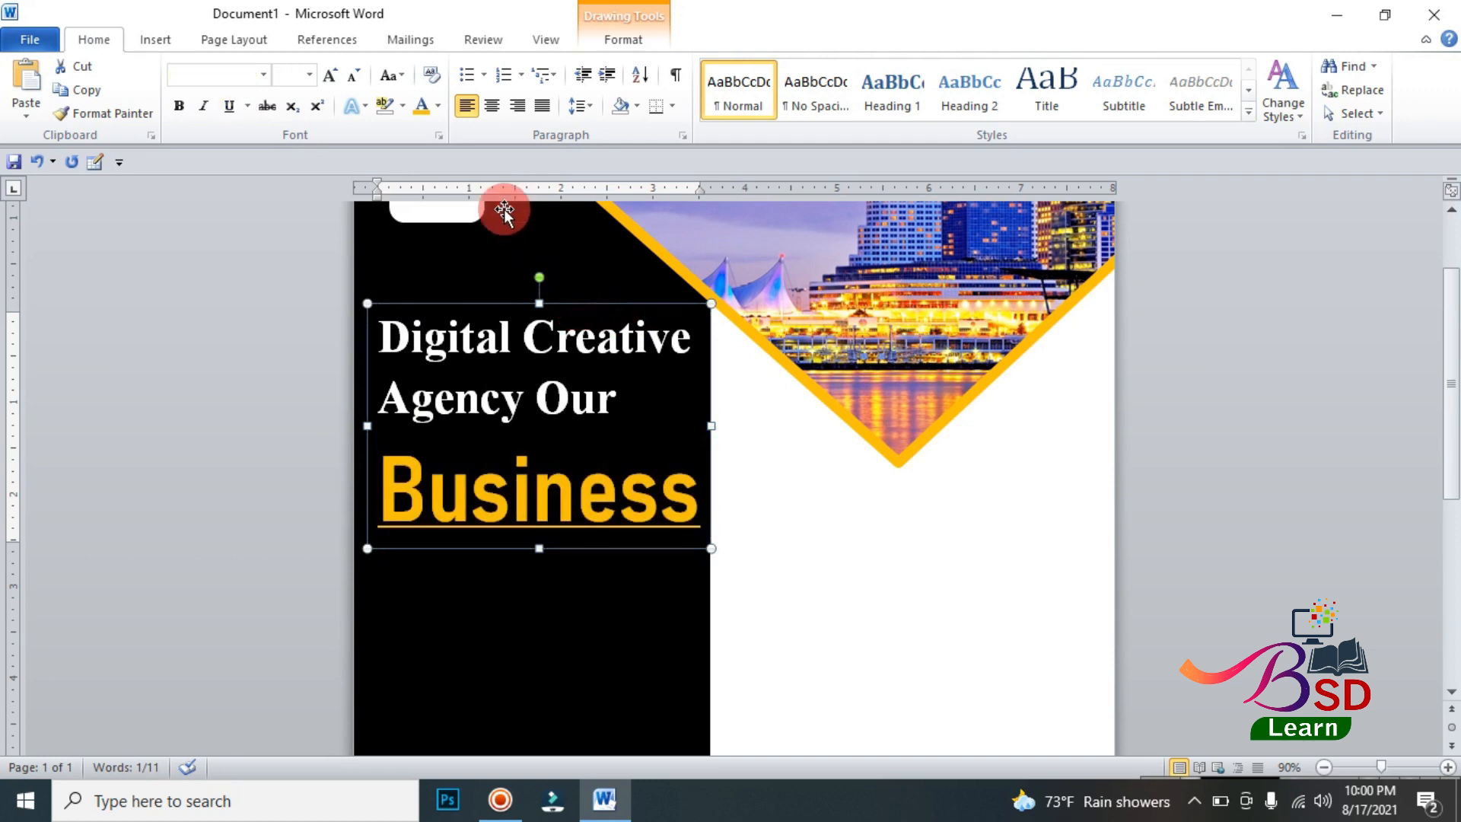
pyautogui.click(581, 106)
pyautogui.click(1340, 468)
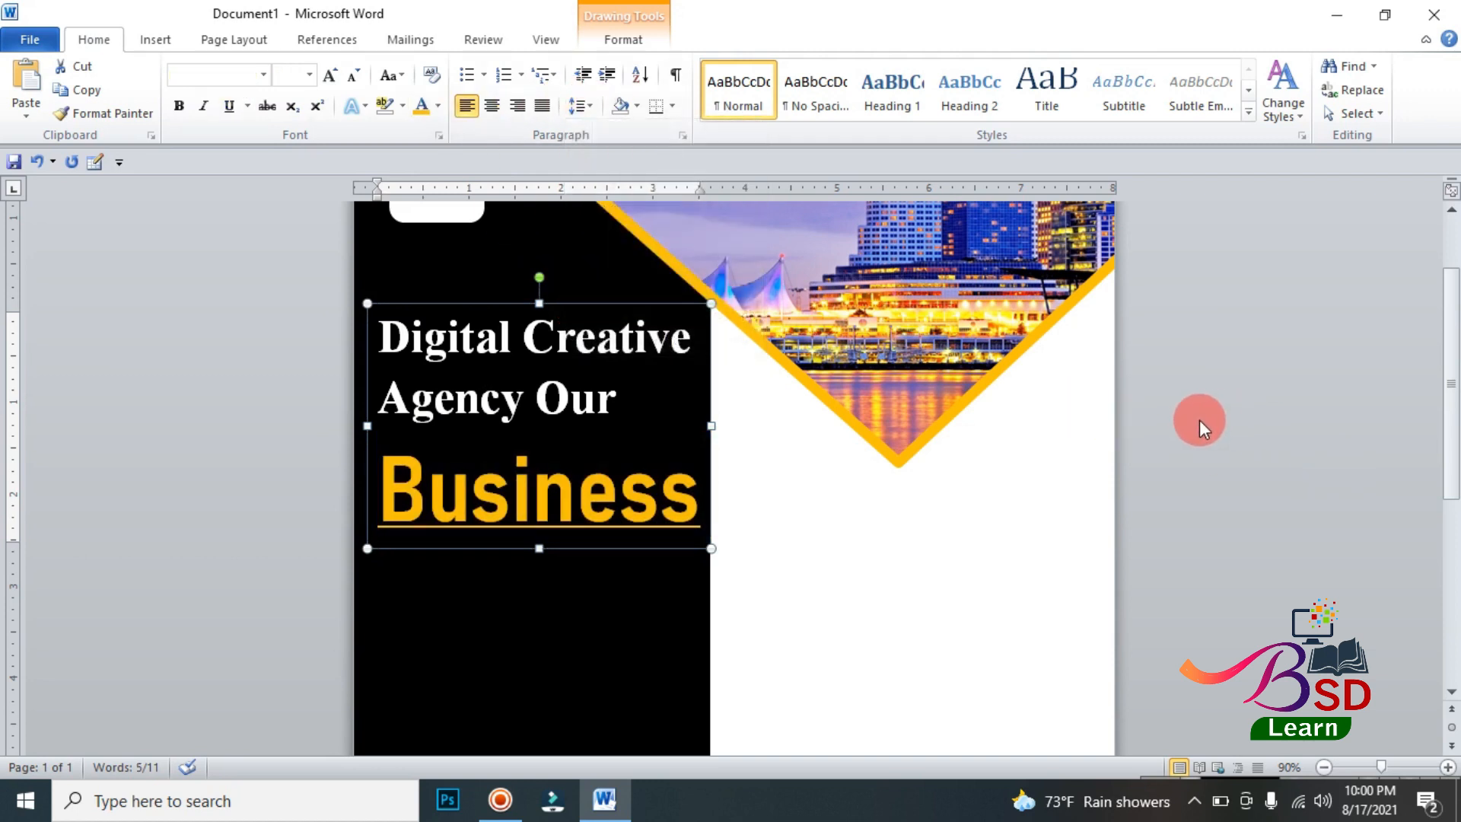
# Step: Insert a text box about 0.72" high and 2.05" wide on the black panel below Business, containing "About US?"
pyautogui.scroll(-1, 1217, 415)
pyautogui.scroll(-4, 1236, 410)
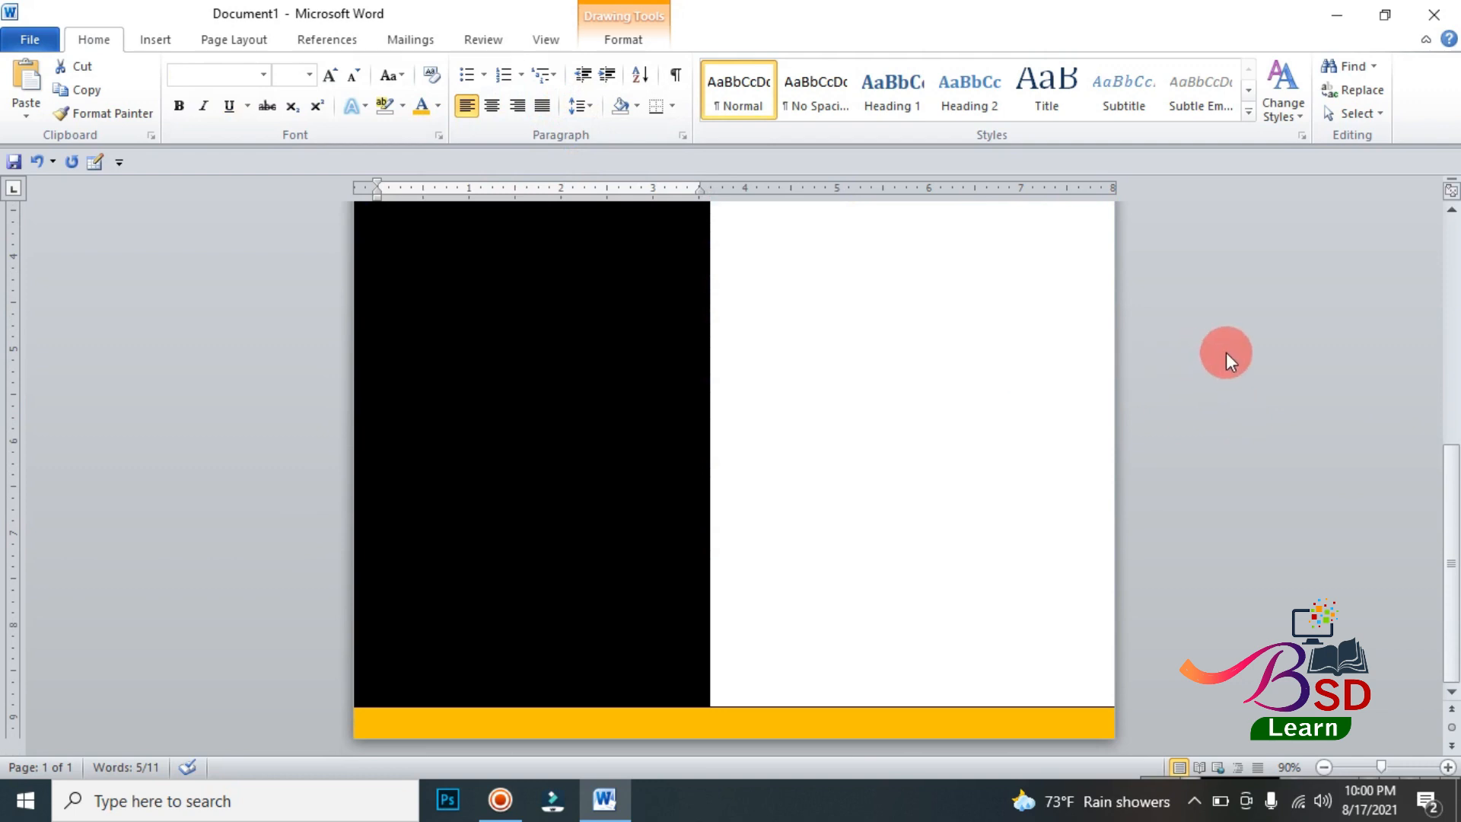
pyautogui.scroll(6, 1223, 350)
pyautogui.scroll(-2, 610, 375)
pyautogui.scroll(-3, 597, 442)
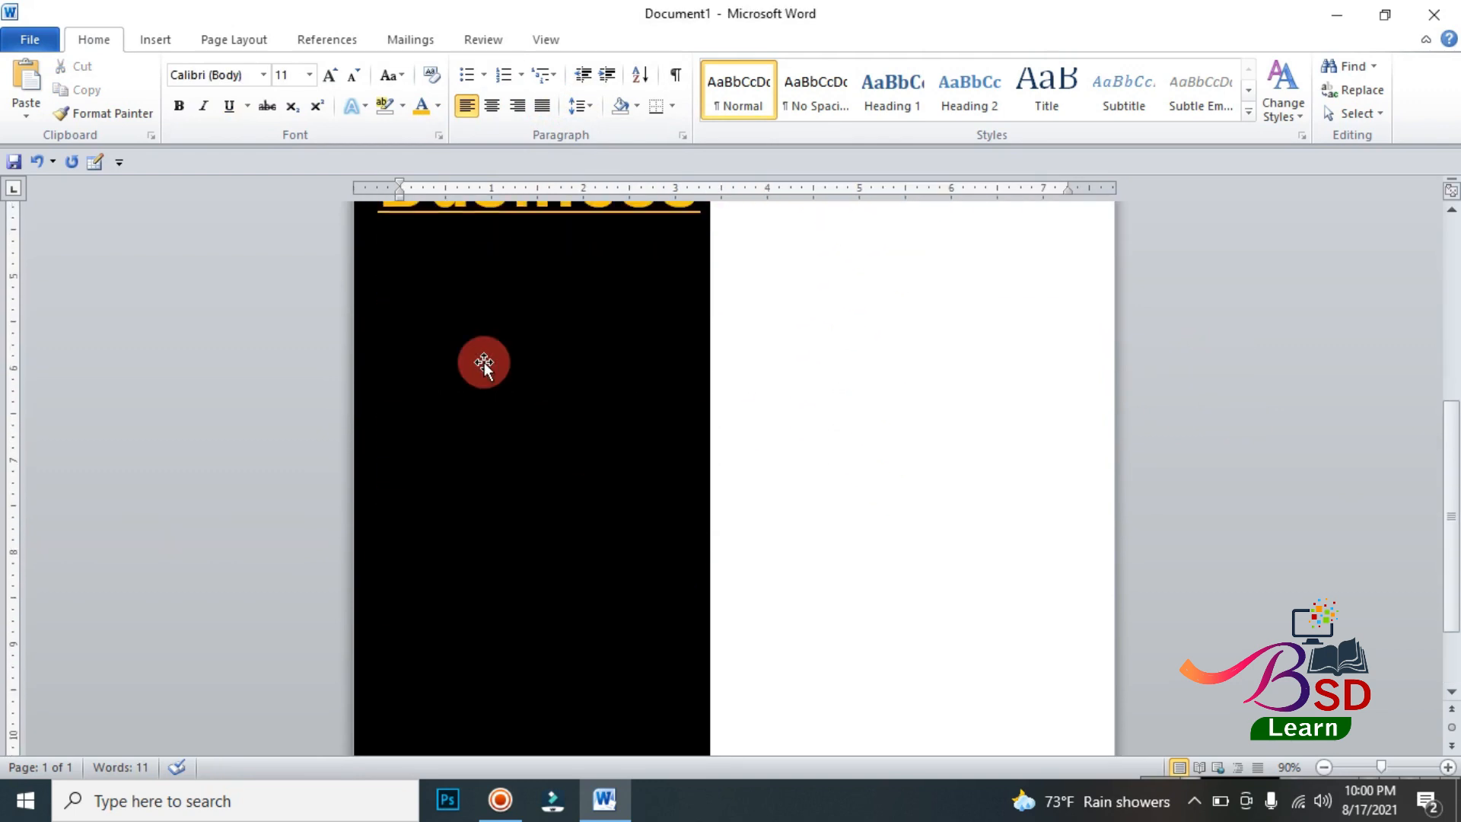
pyautogui.click(152, 39)
pyautogui.click(314, 90)
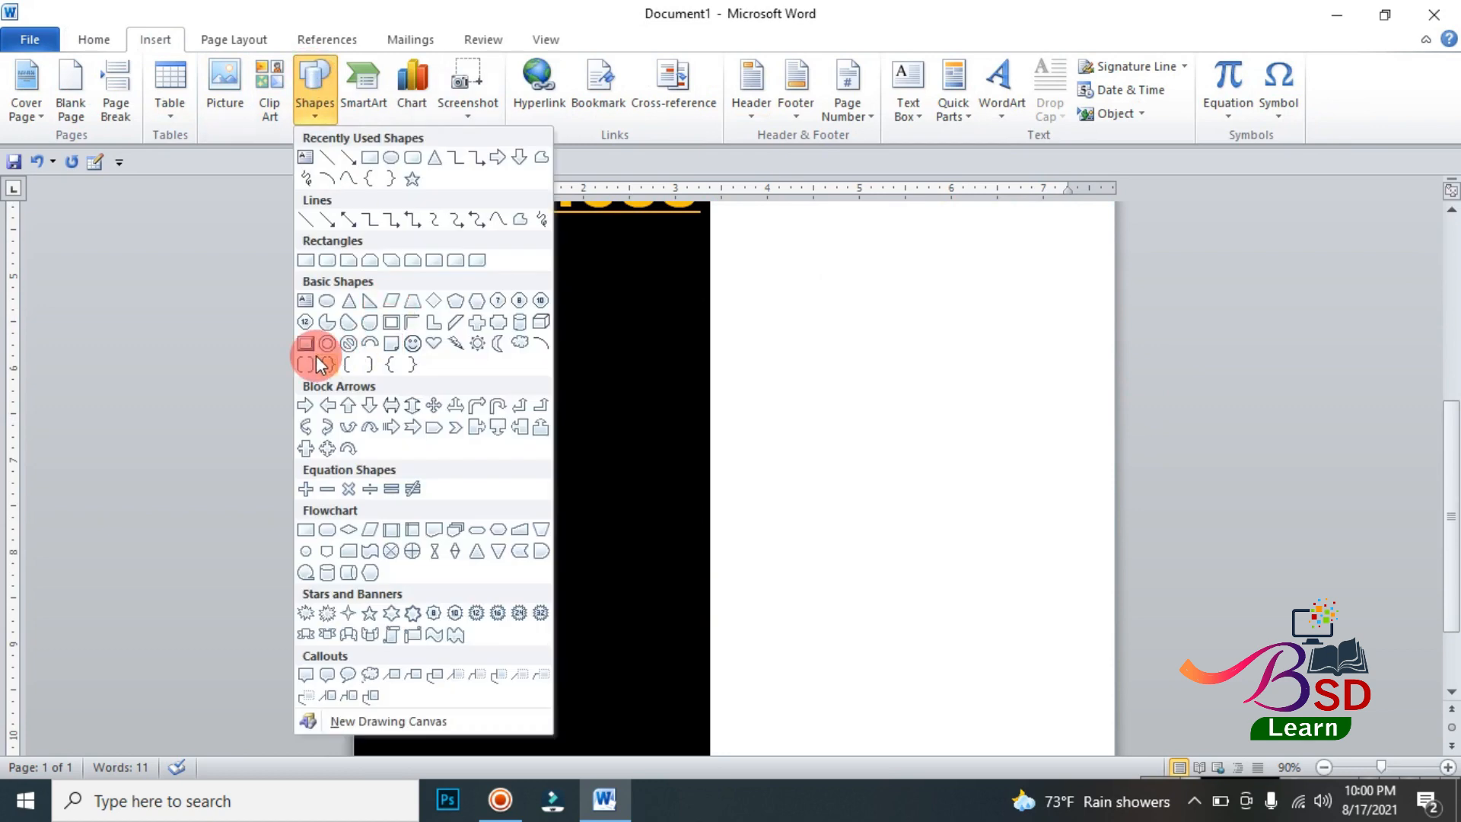
pyautogui.click(310, 300)
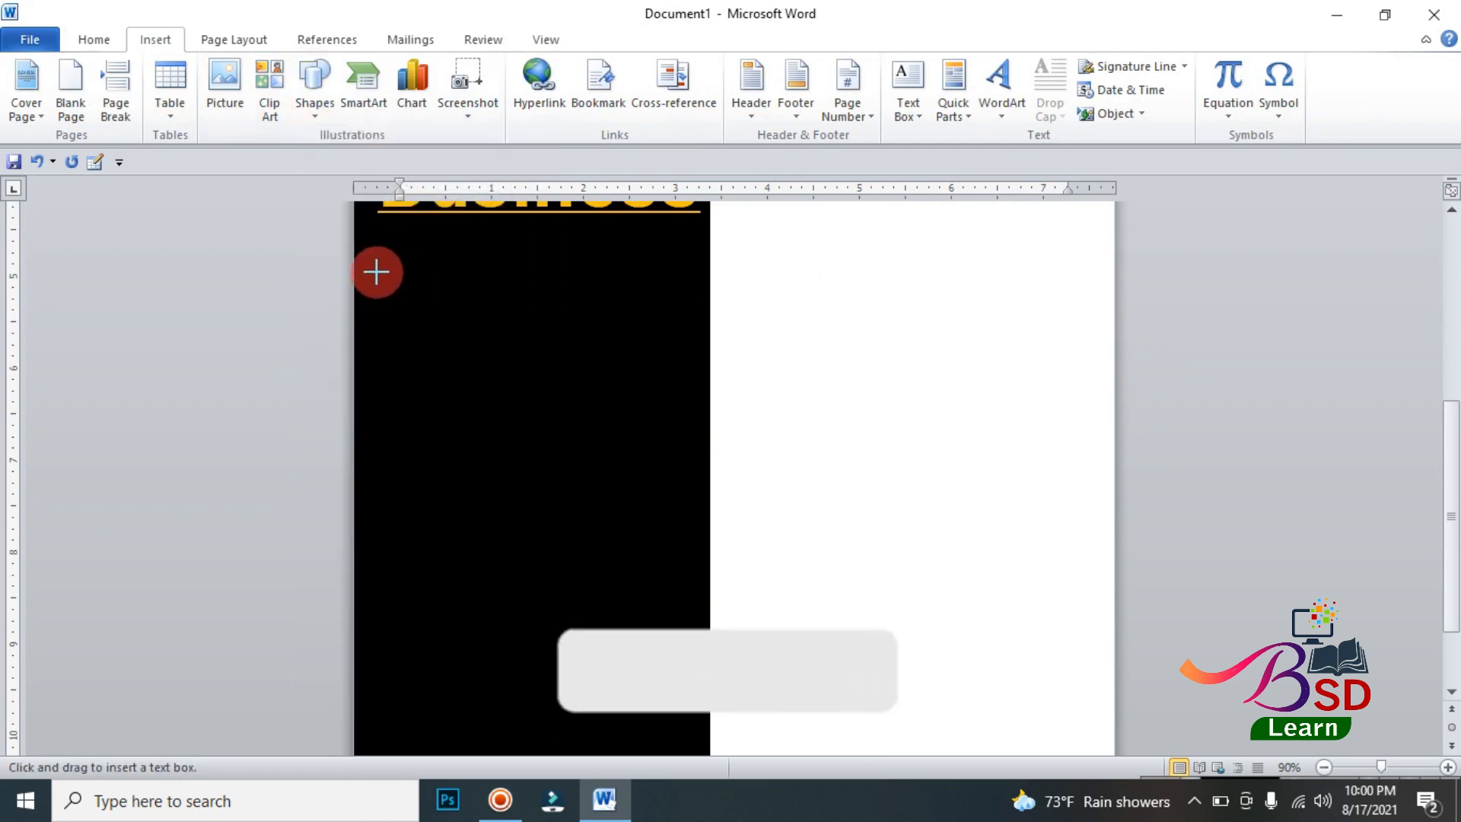
pyautogui.moveTo(409, 312); pyautogui.dragTo(565, 338)
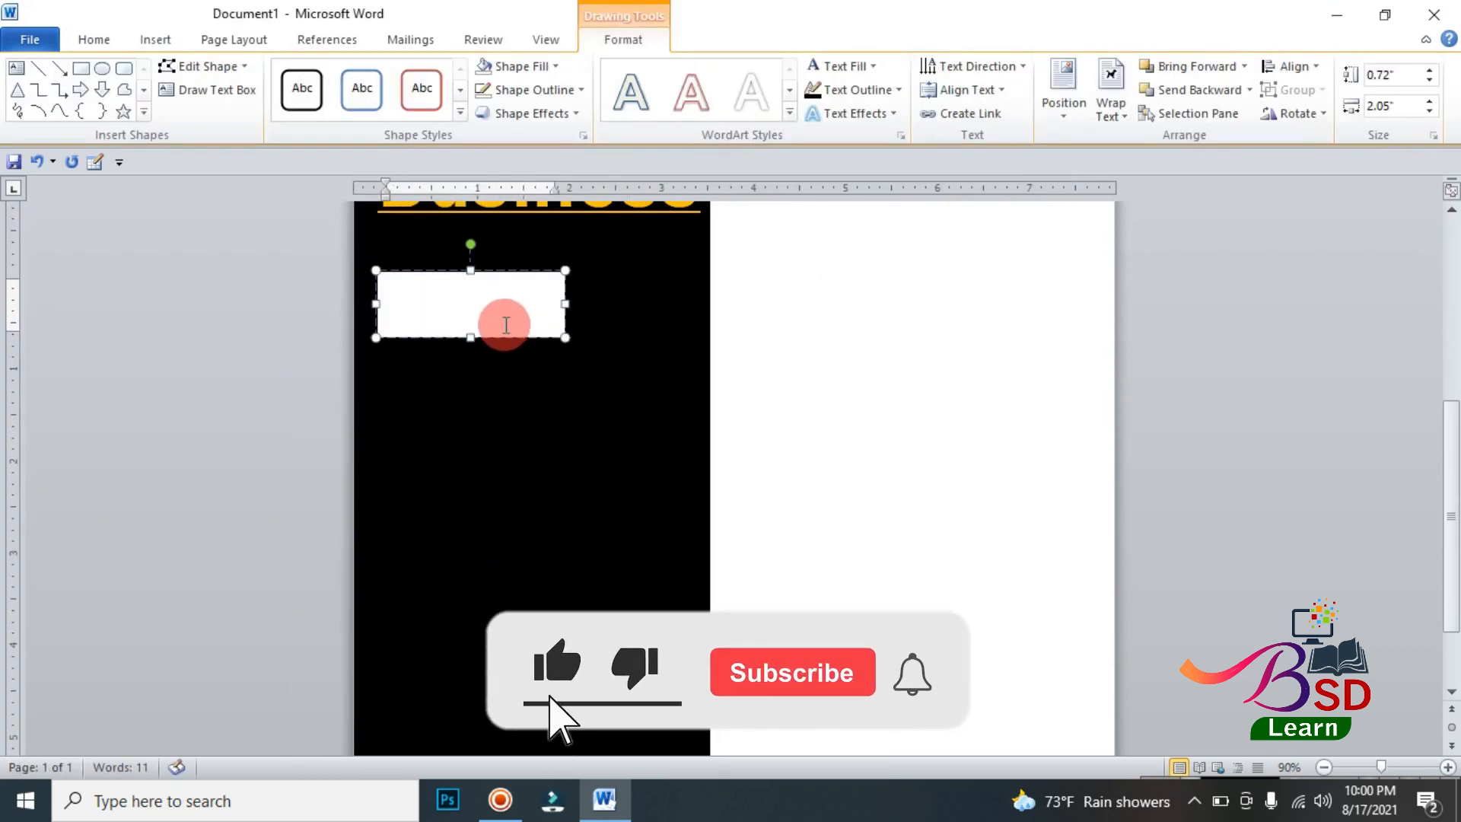
pyautogui.write('About US?')
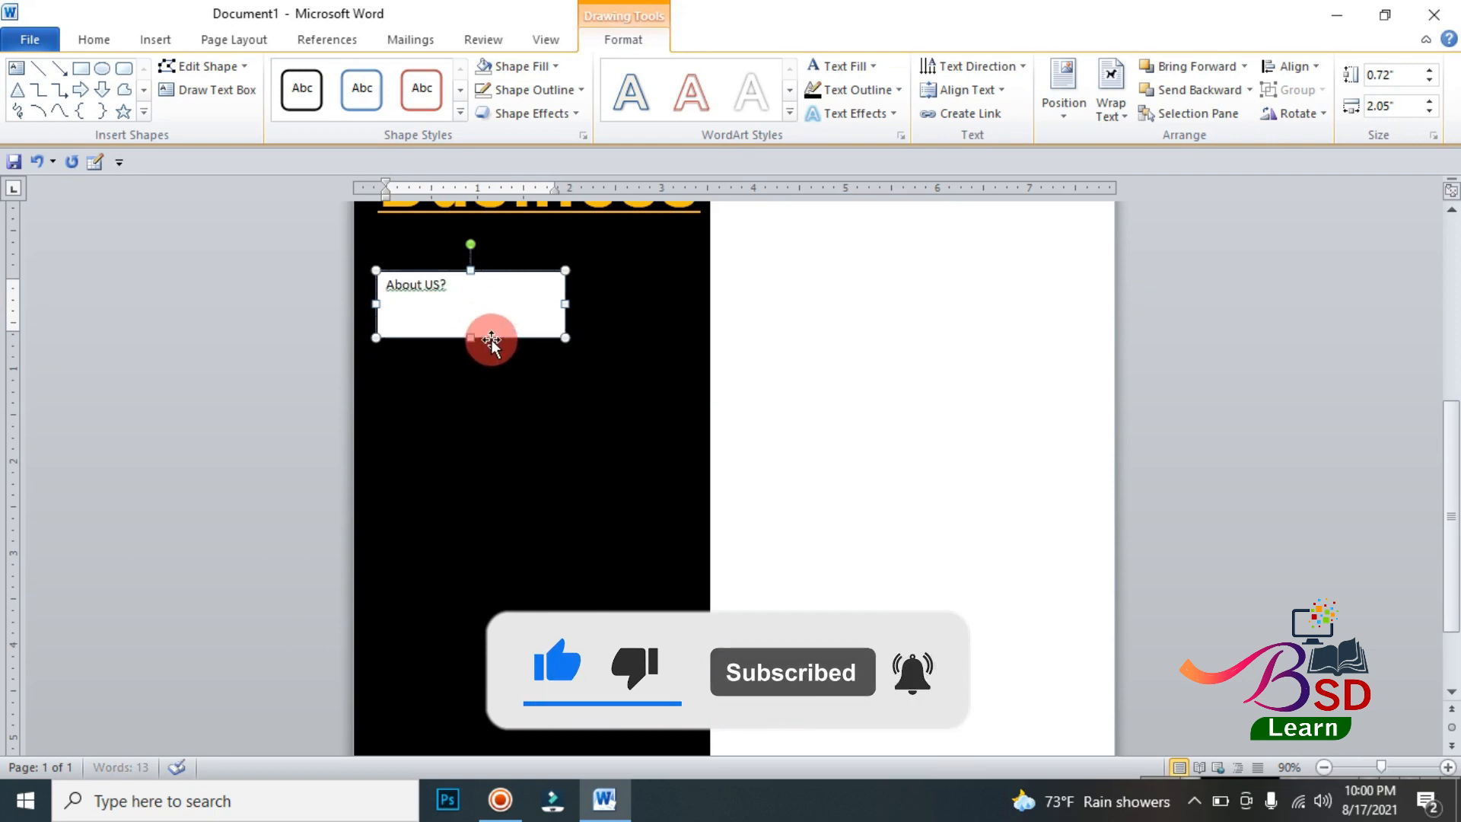
# Step: Format About US? as underlined 36 pt Bahnschrift SemiBold SemiConden and widen its text box to about 2.34"
pyautogui.click(91, 40)
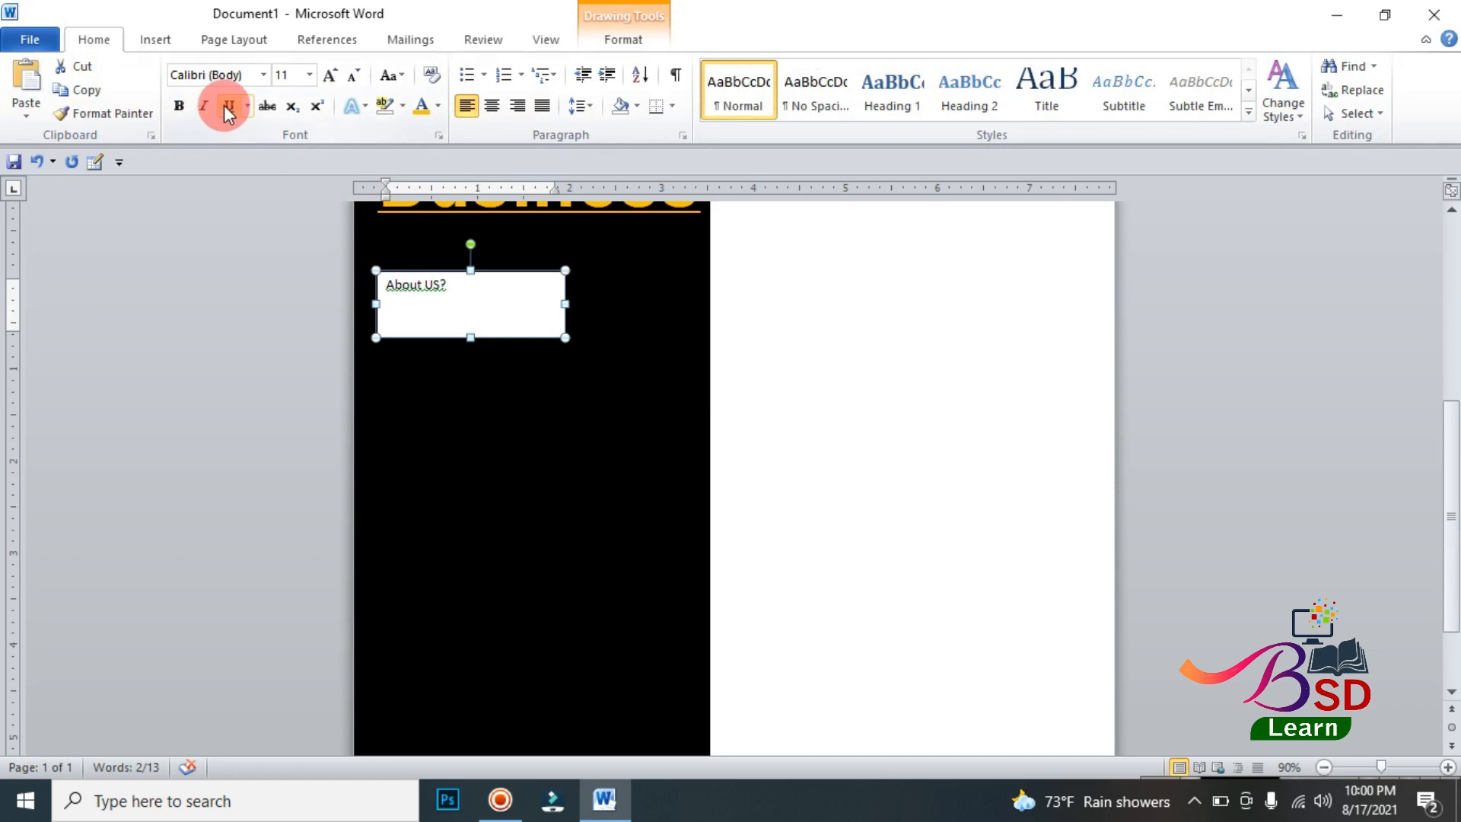
pyautogui.click(261, 72)
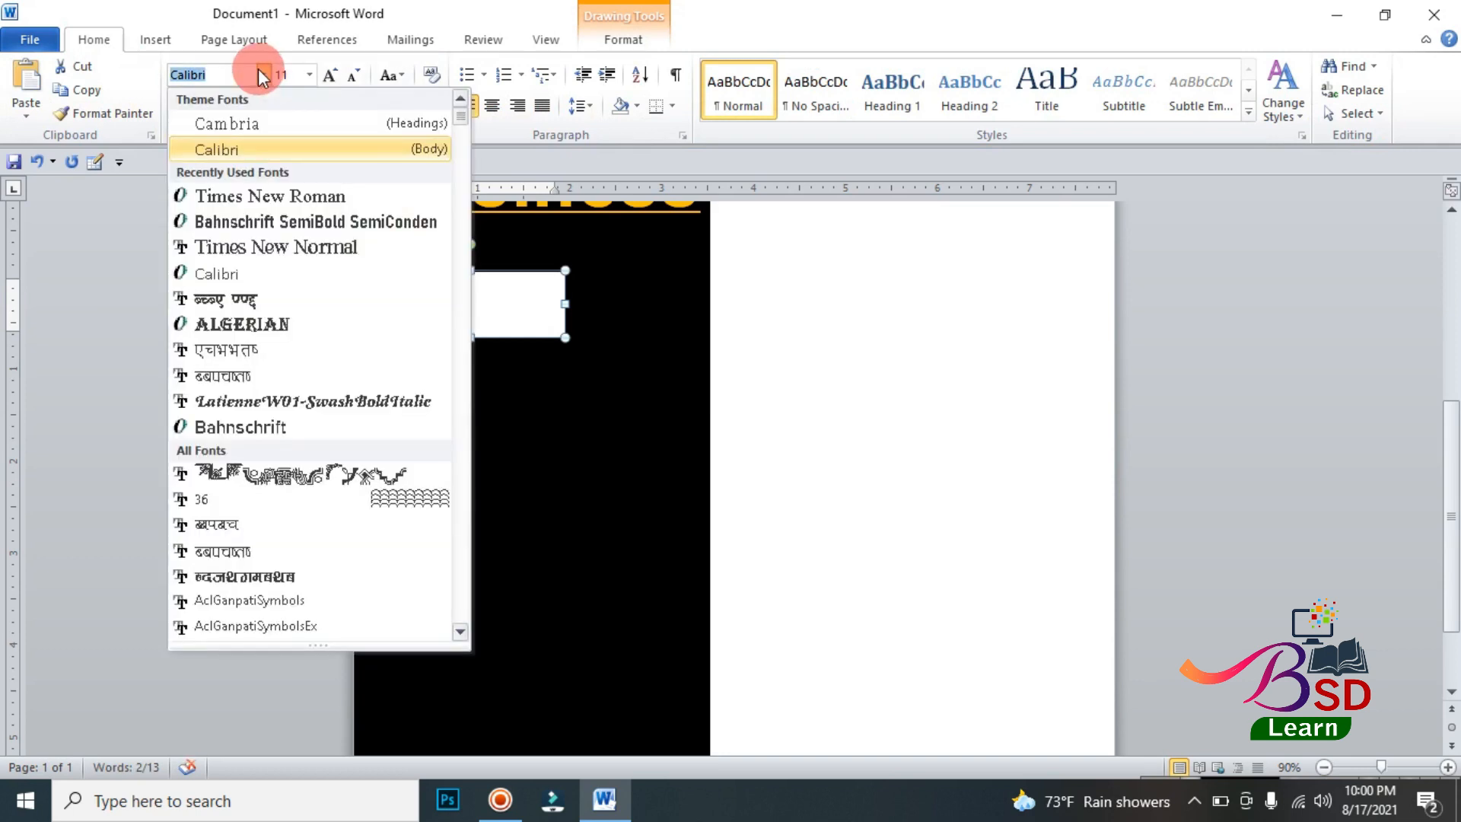
pyautogui.click(242, 219)
pyautogui.click(332, 76)
pyautogui.click(331, 76)
pyautogui.click(331, 76)
pyautogui.click(331, 76)
pyautogui.click(331, 77)
pyautogui.click(331, 76)
pyautogui.click(331, 76)
pyautogui.click(331, 76)
pyautogui.click(331, 76)
pyautogui.click(331, 76)
pyautogui.click(545, 295)
pyautogui.moveTo(570, 305); pyautogui.dragTo(592, 307)
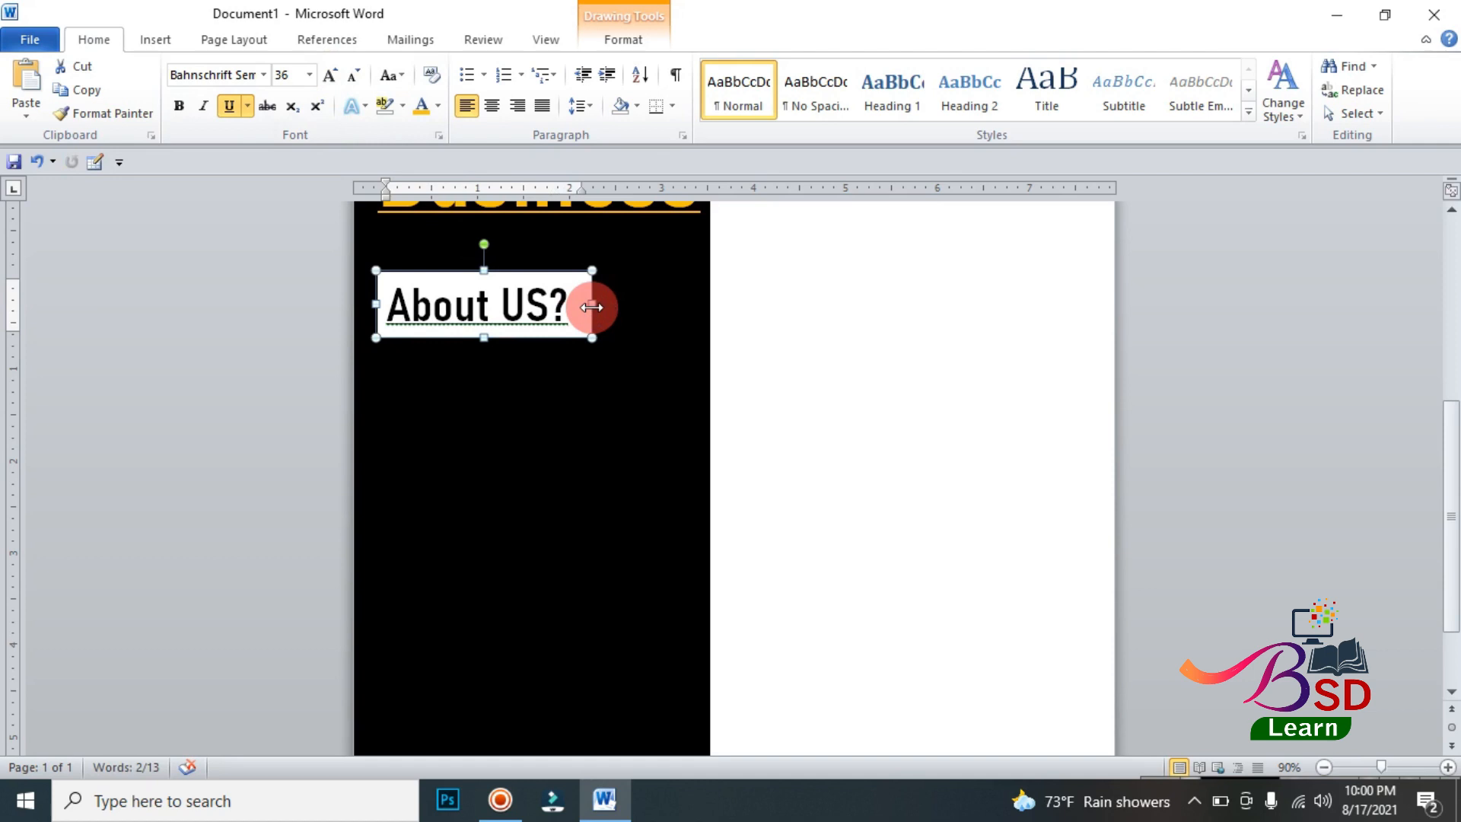
# Step: Remove the fill of the About US? text box, make its text white and widen the box to about 2.54"
pyautogui.click(624, 41)
pyautogui.click(487, 73)
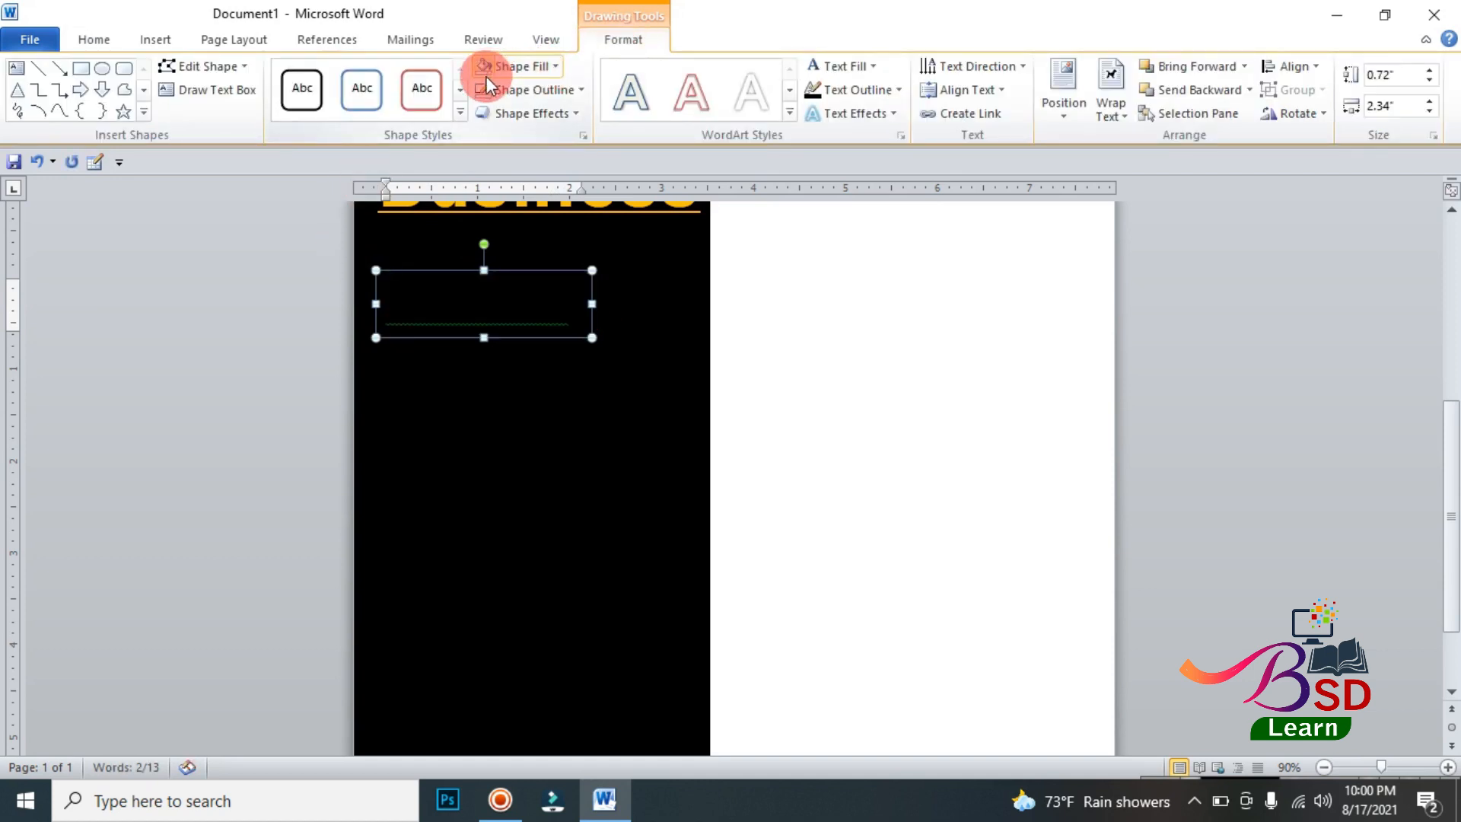
pyautogui.click(806, 65)
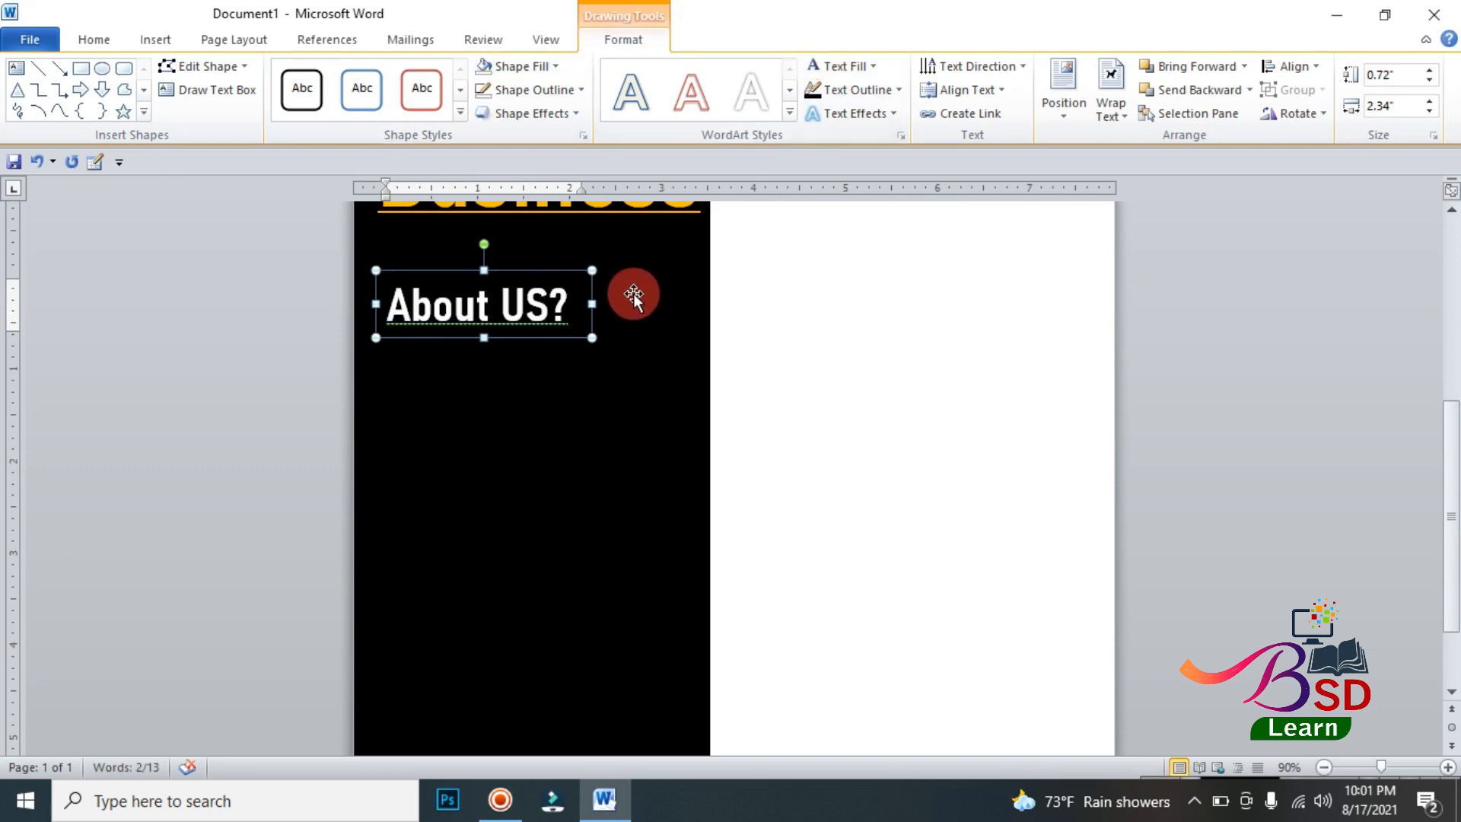
pyautogui.moveTo(593, 304); pyautogui.dragTo(610, 305)
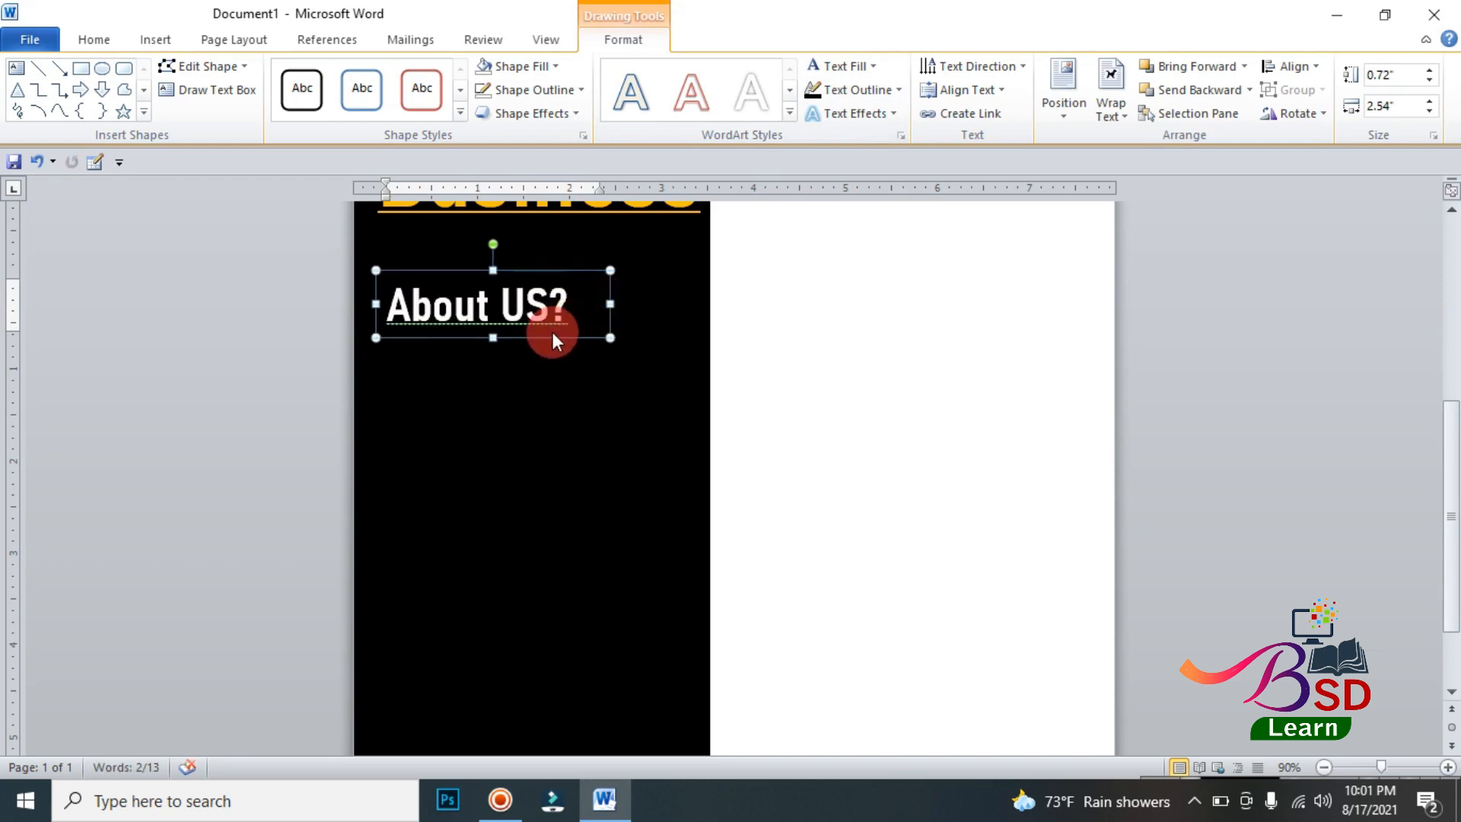
pyautogui.click(1178, 365)
# Step: Insert another text box on the black panel below the About US? heading
pyautogui.scroll(-6, 433, 495)
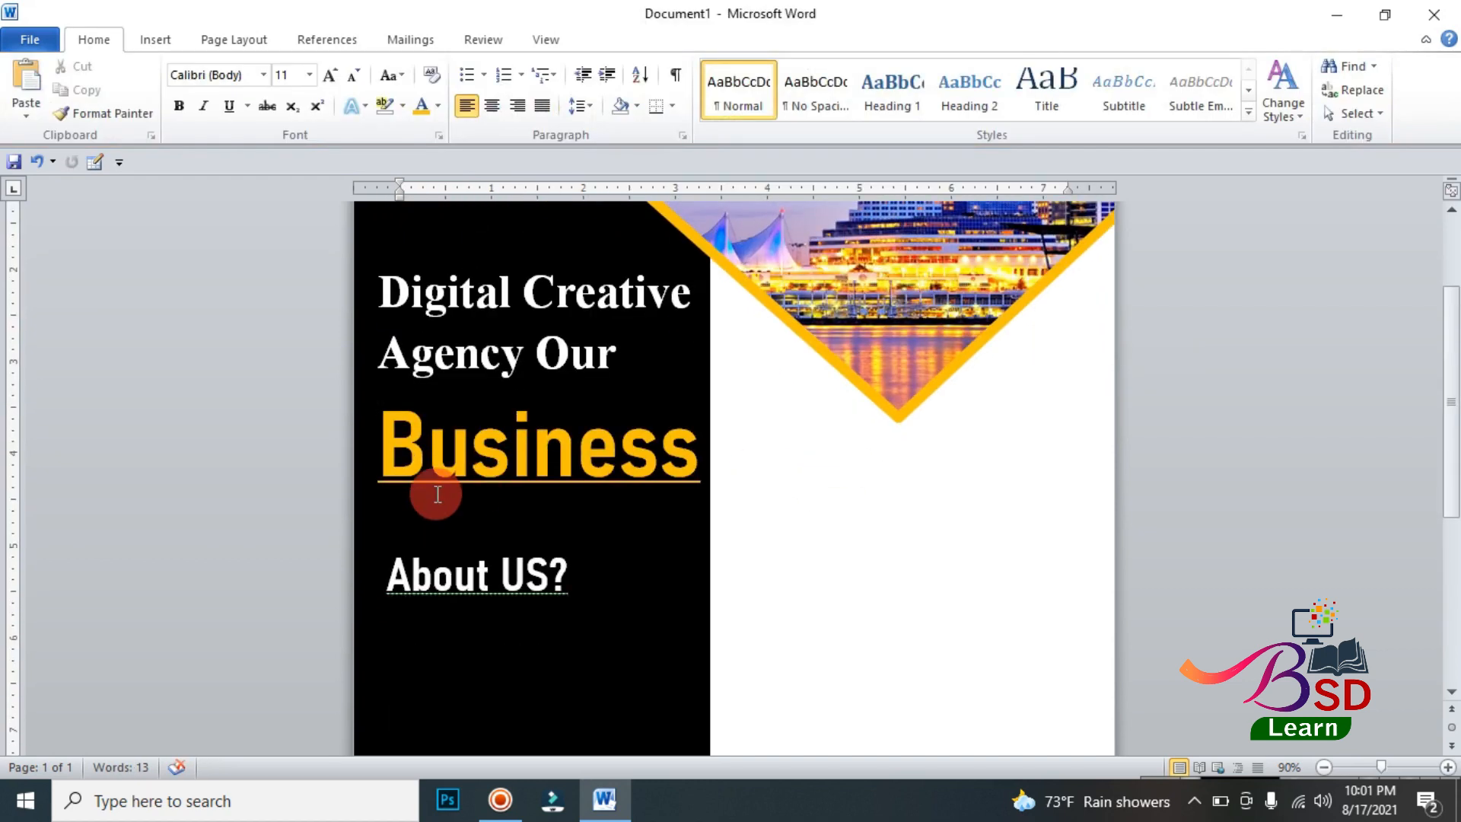
pyautogui.scroll(-5, 476, 472)
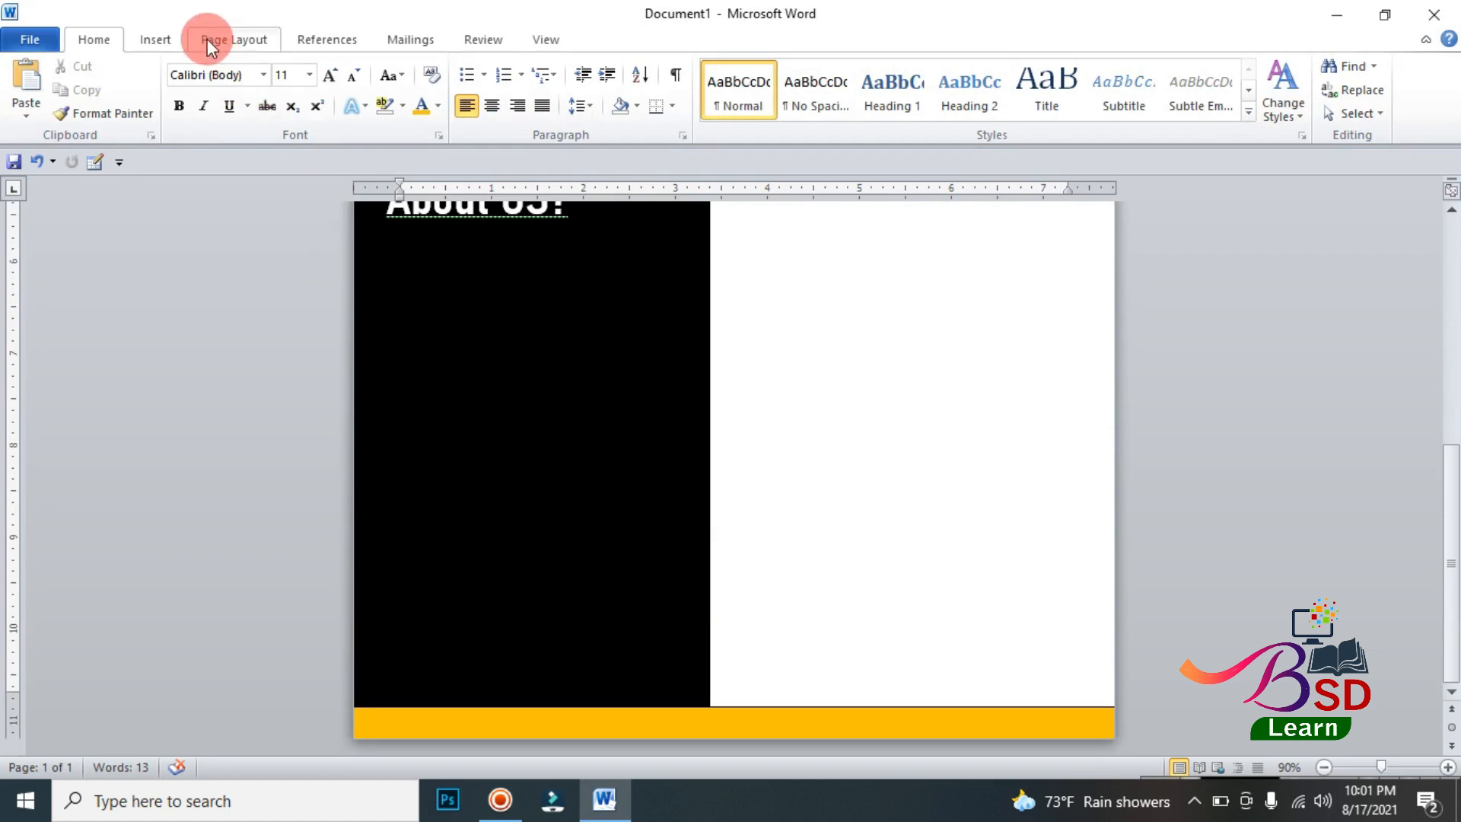
pyautogui.click(163, 39)
pyautogui.click(309, 80)
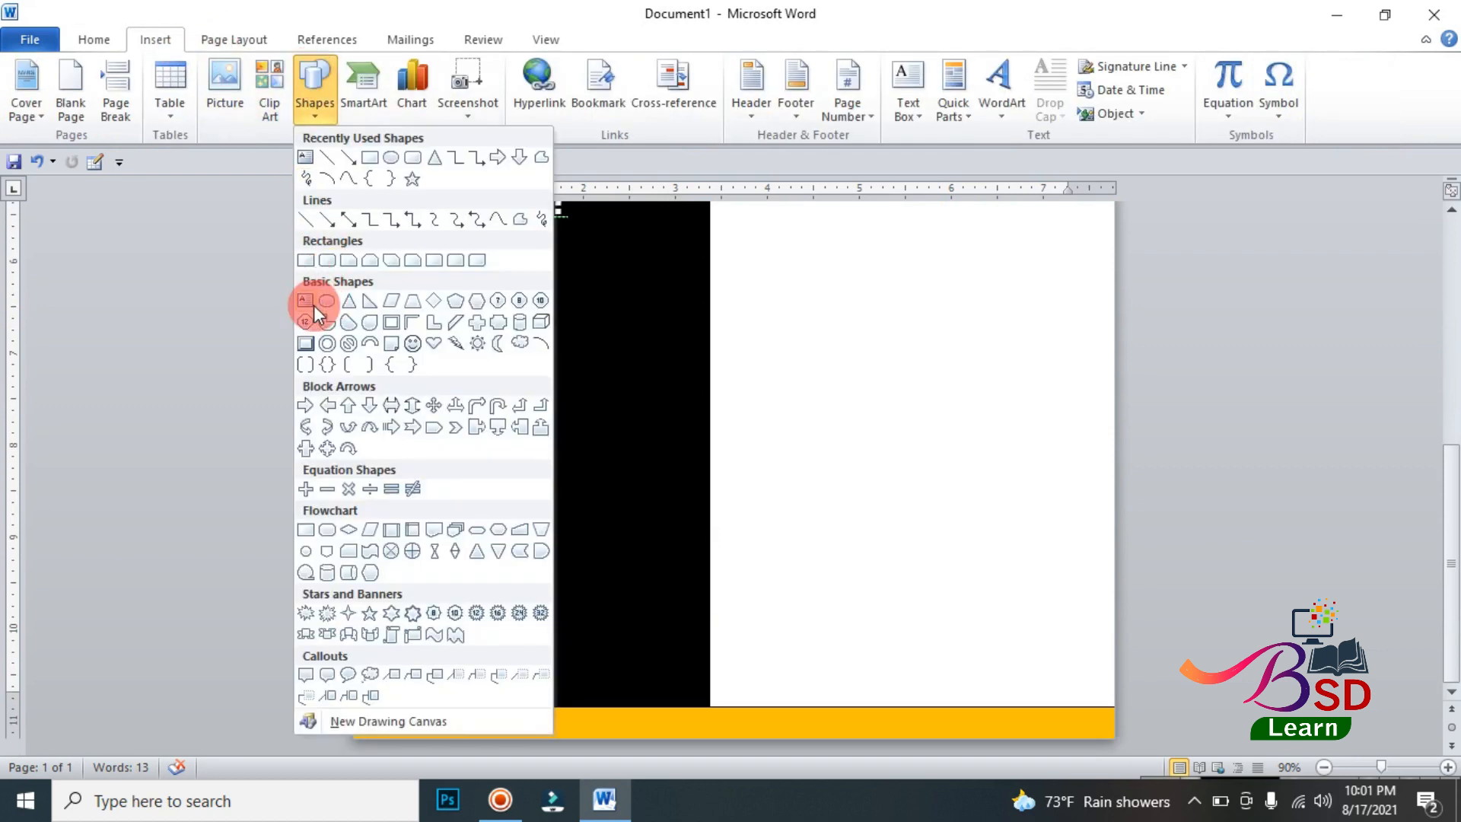